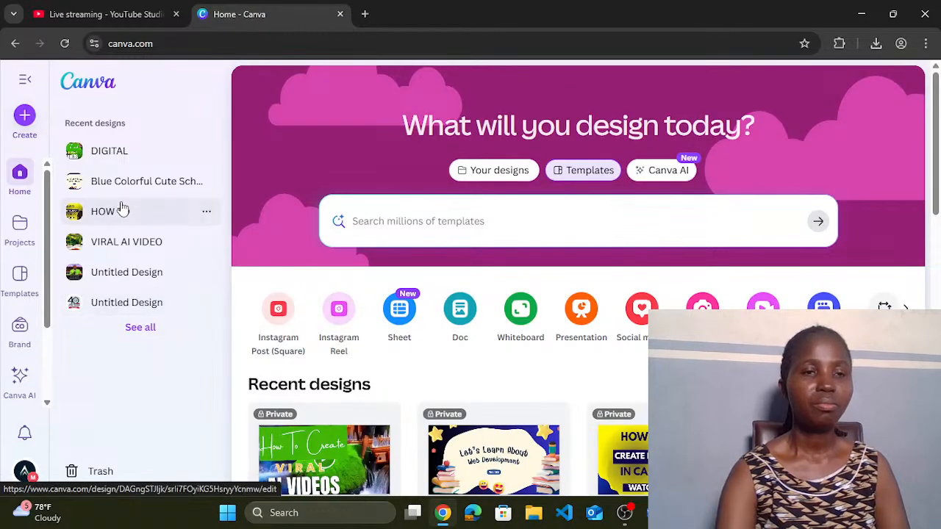
# Step: From the Canva home page, search the templates for 'presentation'
pyautogui.click(19, 184)
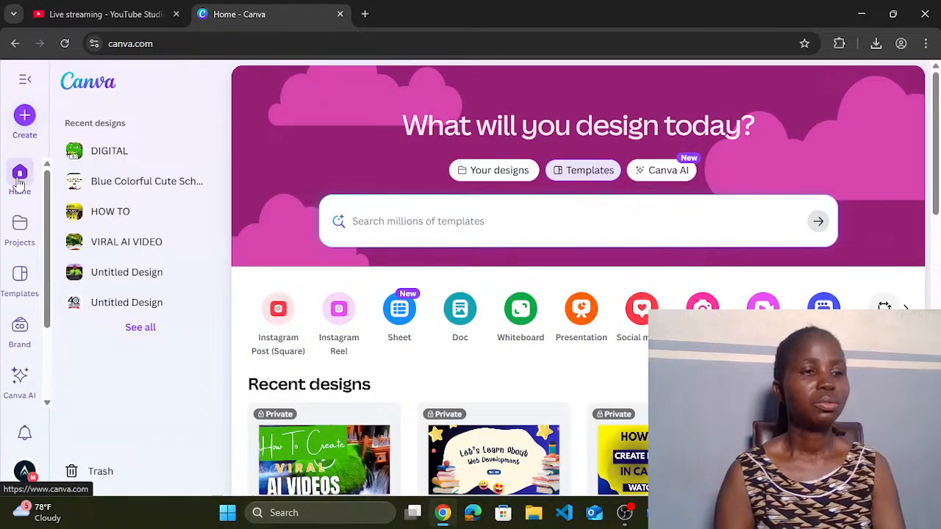
pyautogui.click(415, 223)
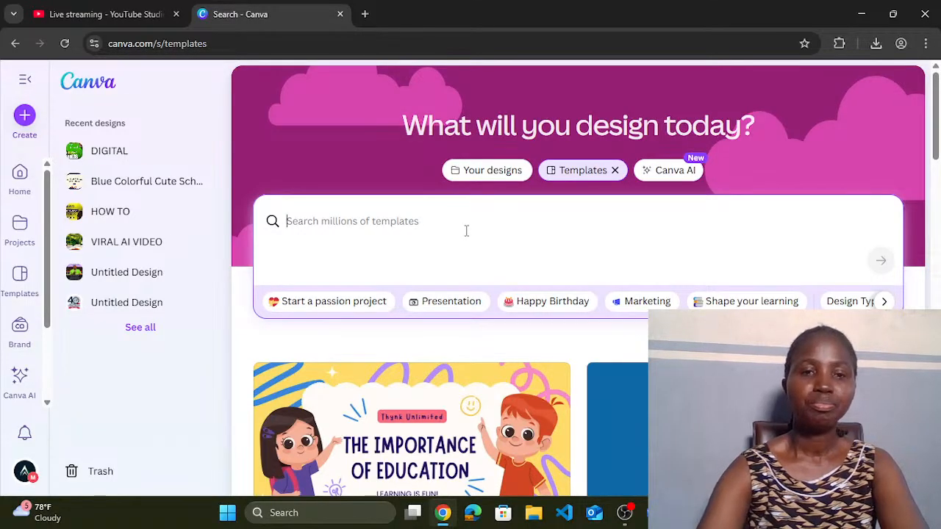
pyautogui.write('pr')
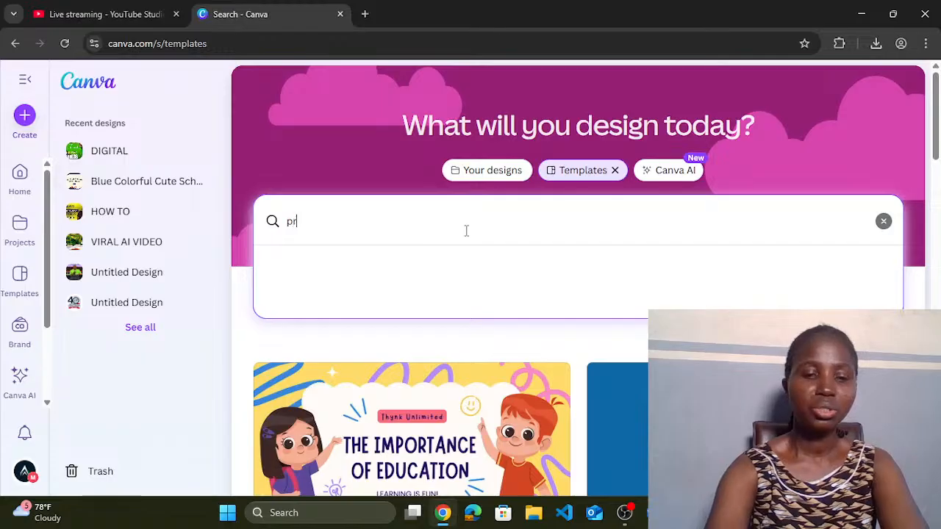
pyautogui.write('esentation')
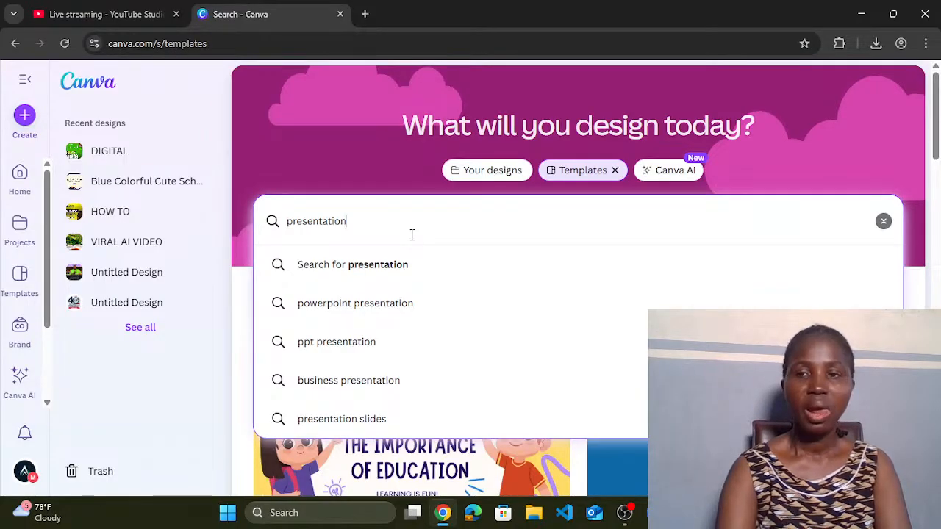
pyautogui.press('Return')
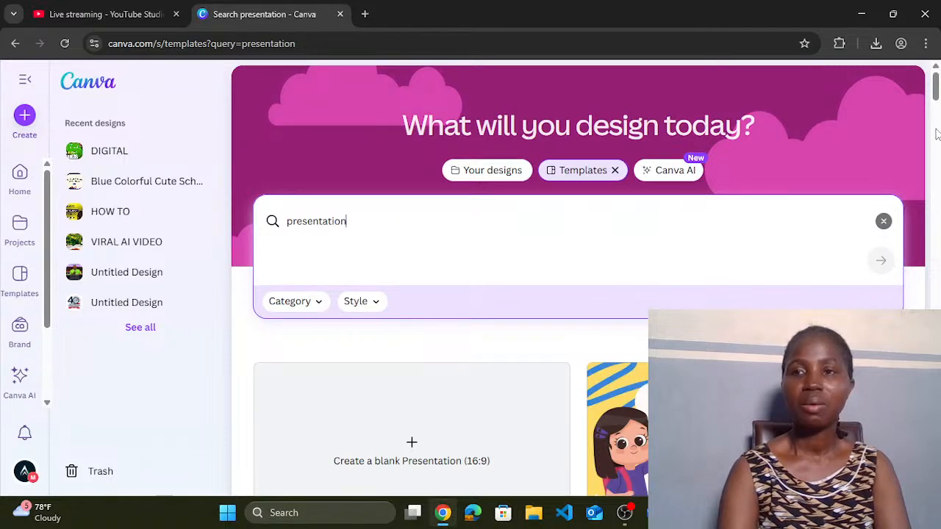
pyautogui.moveTo(934, 93); pyautogui.dragTo(935, 386)
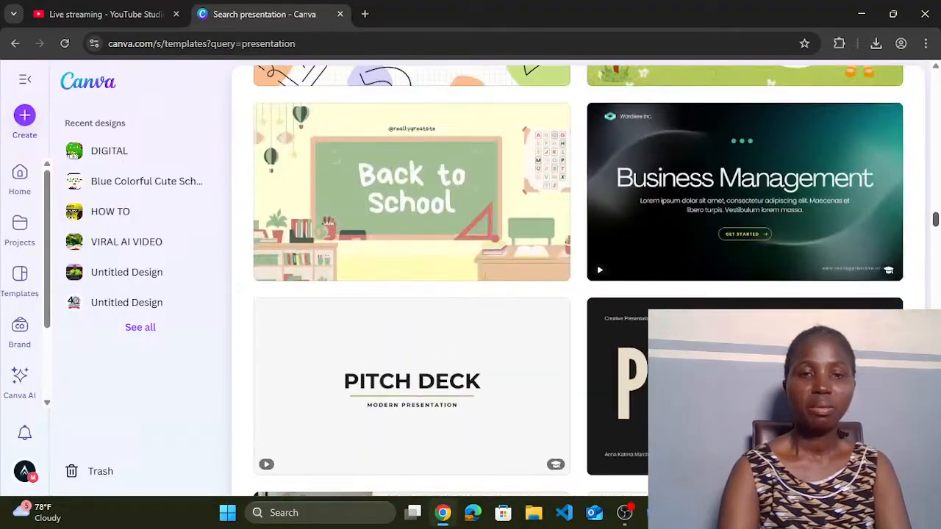
pyautogui.scroll(8, 482, 491)
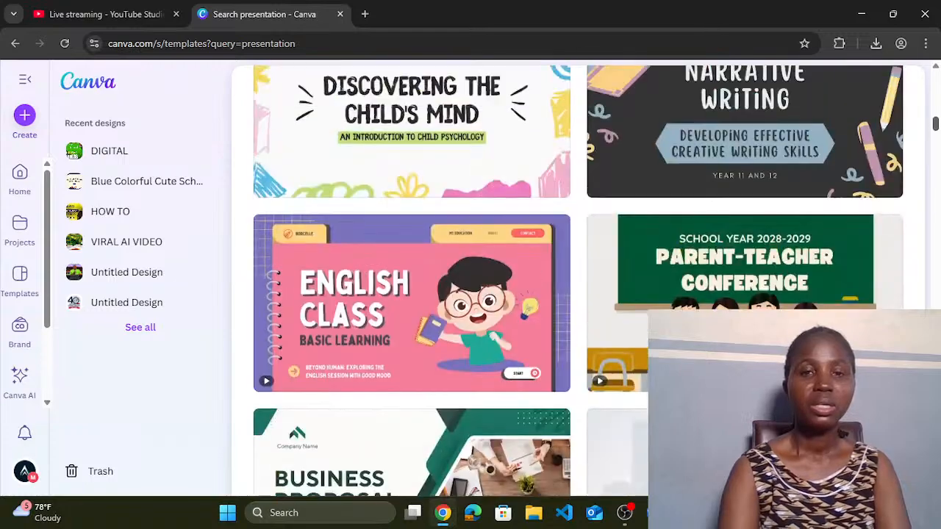
pyautogui.scroll(-10, 483, 491)
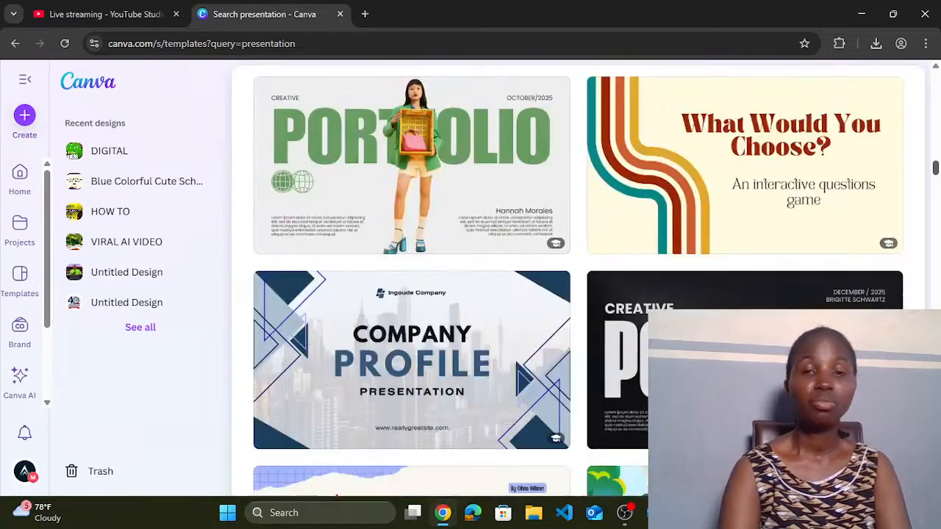
pyautogui.scroll(-2, 483, 491)
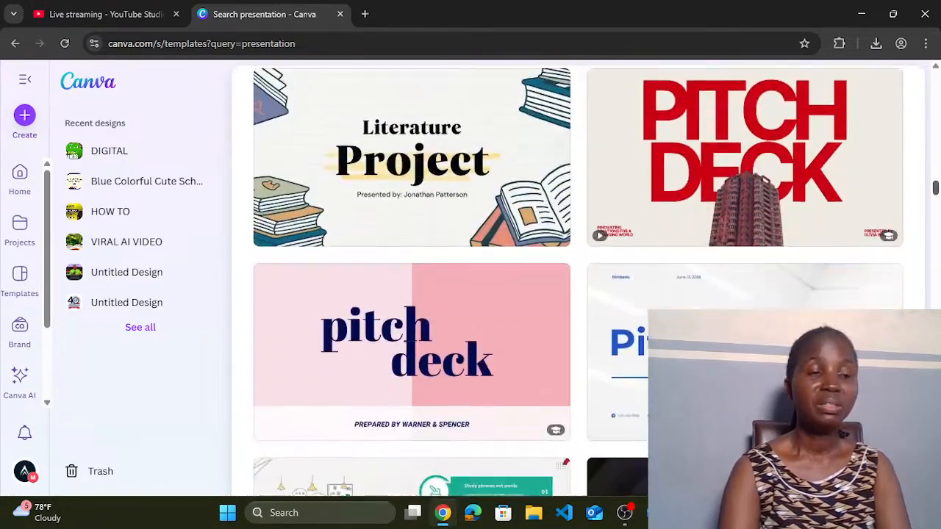
pyautogui.scroll(-15, 578, 281)
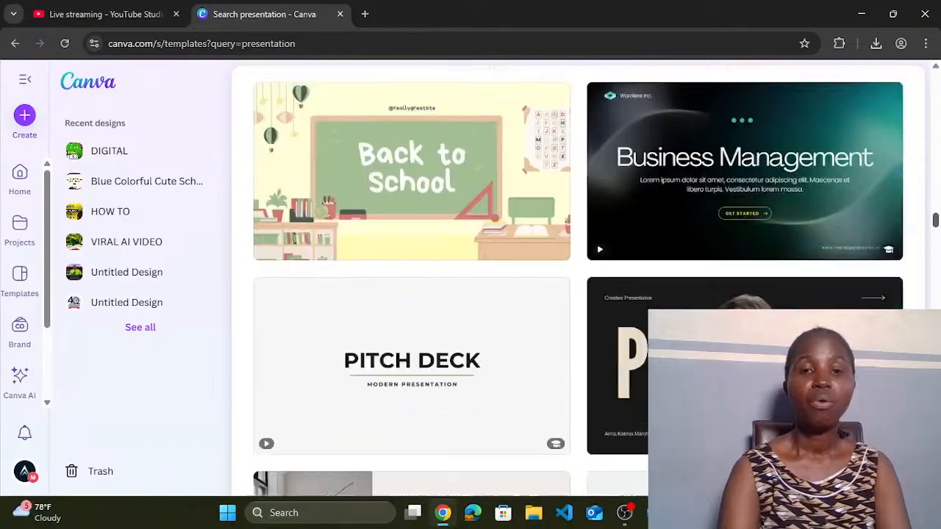
pyautogui.scroll(15, 578, 281)
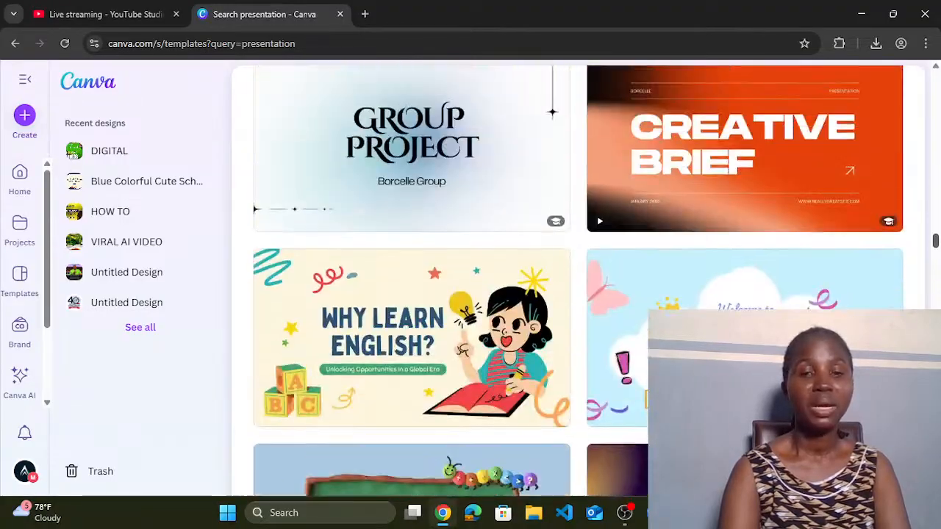
pyautogui.scroll(10, 932, 278)
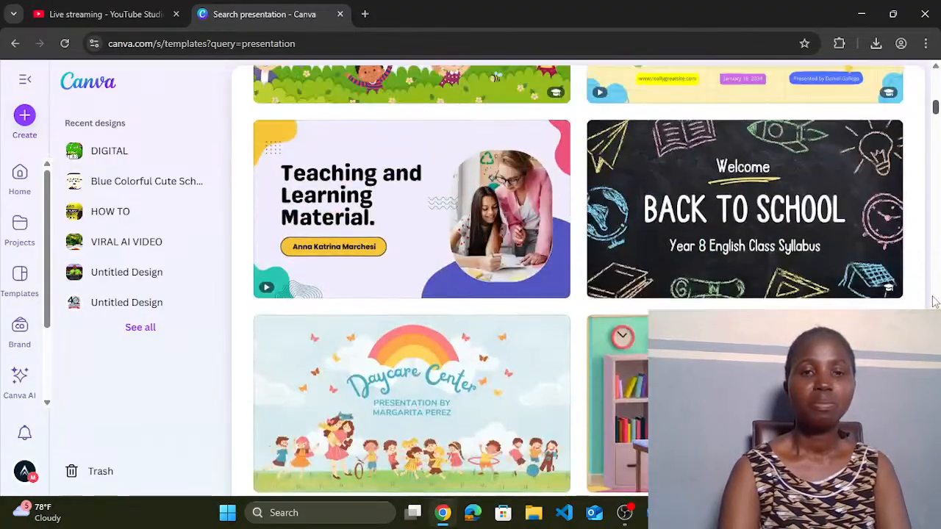
pyautogui.scroll(-1, 932, 278)
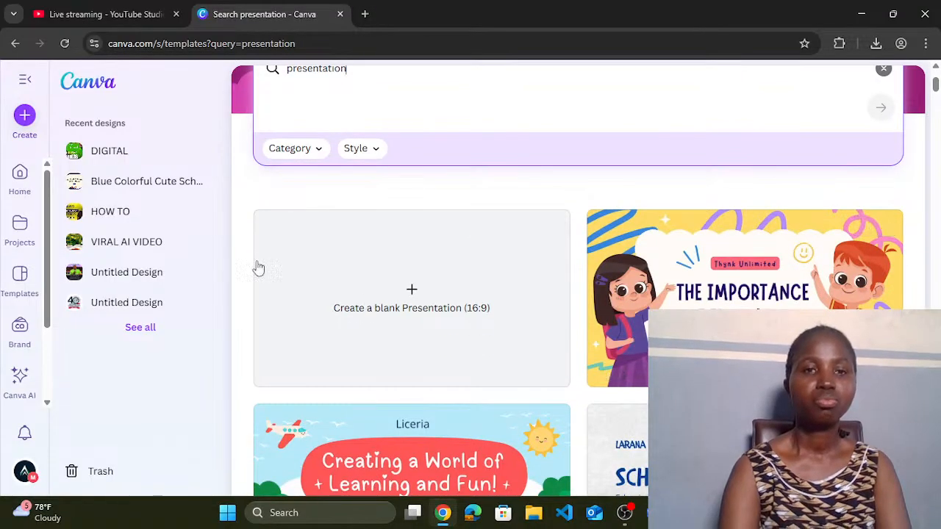
pyautogui.click(318, 162)
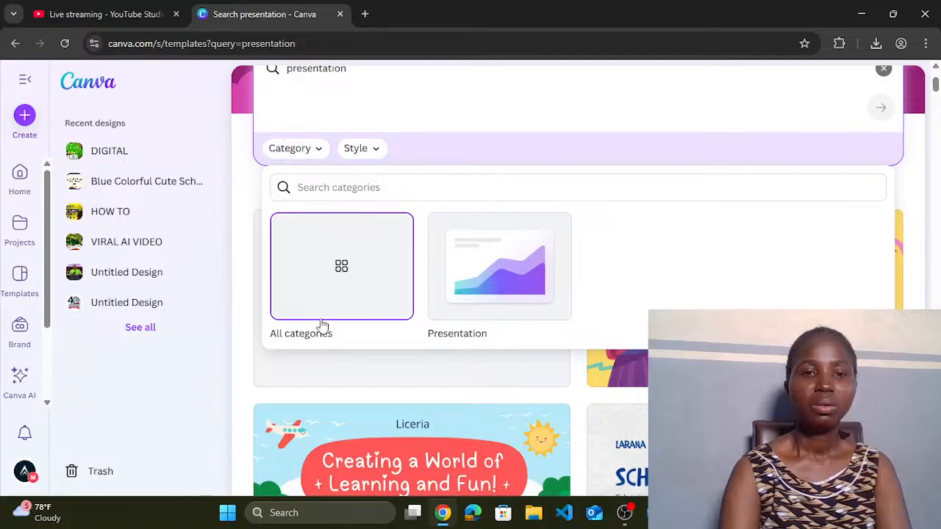
pyautogui.click(307, 338)
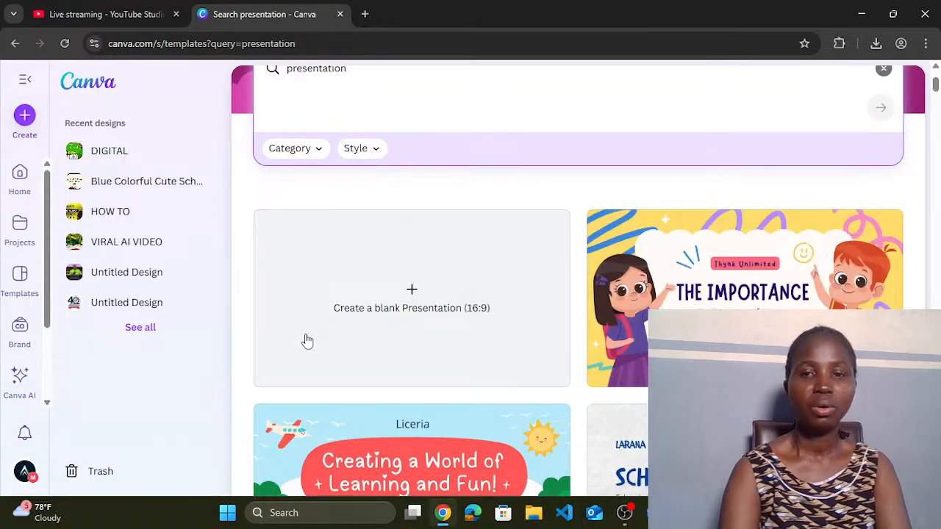
pyautogui.click(376, 159)
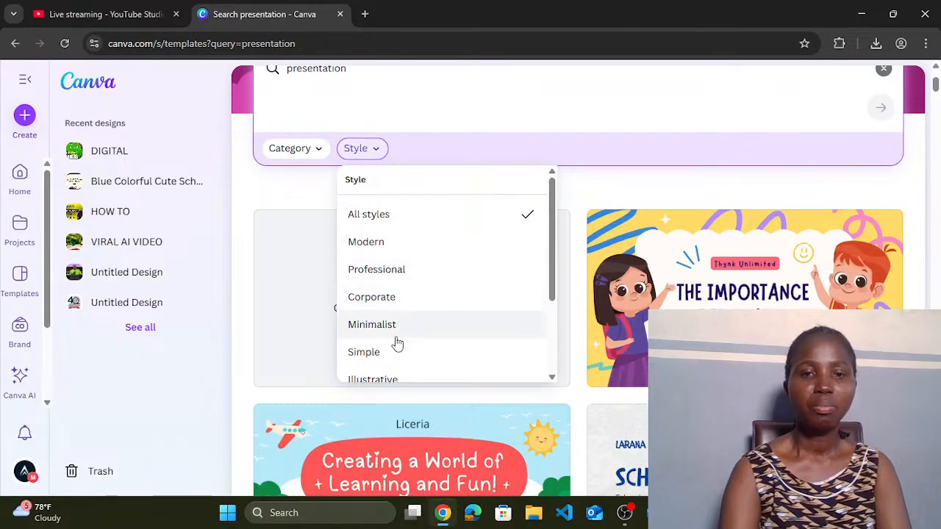
pyautogui.moveTo(553, 287); pyautogui.dragTo(548, 252)
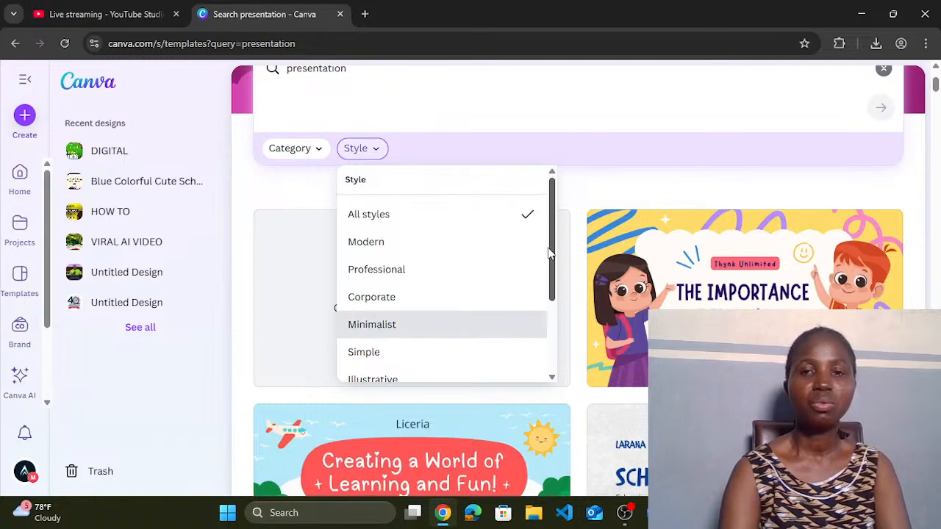
pyautogui.click(547, 124)
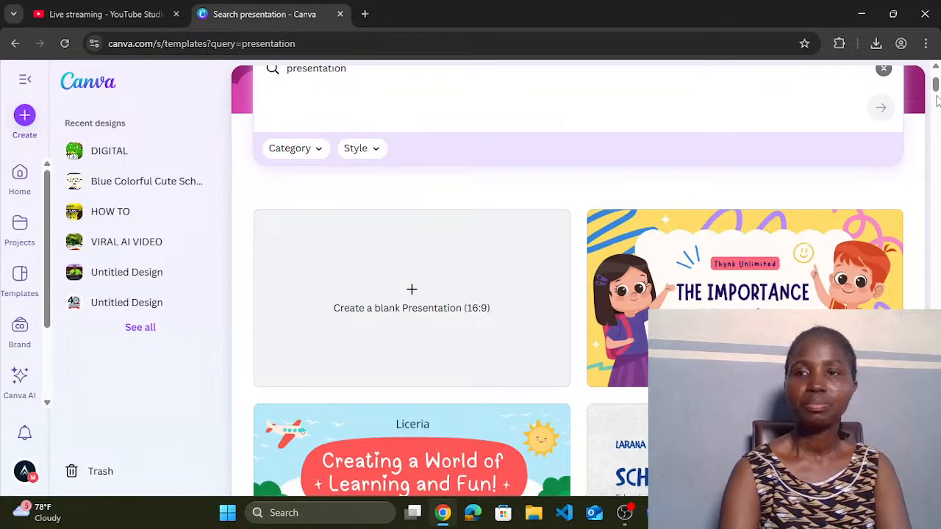
pyautogui.moveTo(936, 87); pyautogui.dragTo(936, 185)
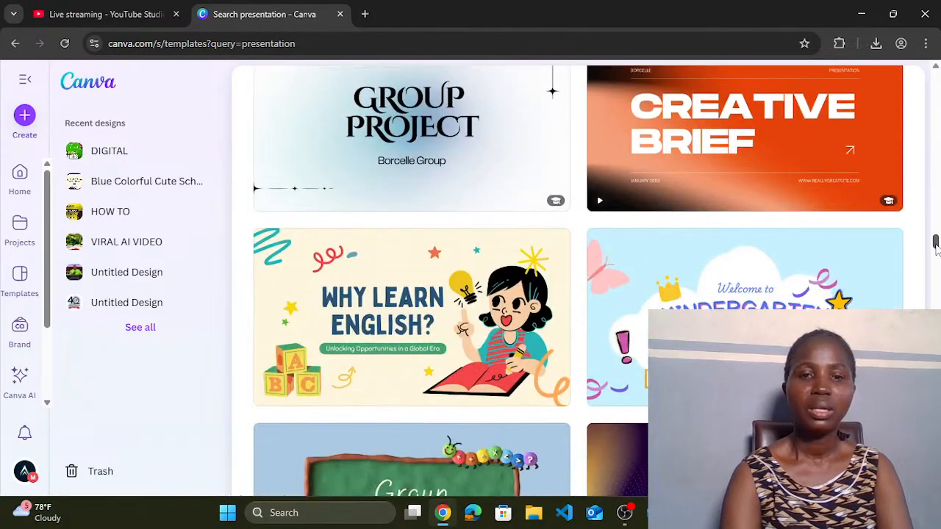
pyautogui.moveTo(936, 246); pyautogui.dragTo(932, 182)
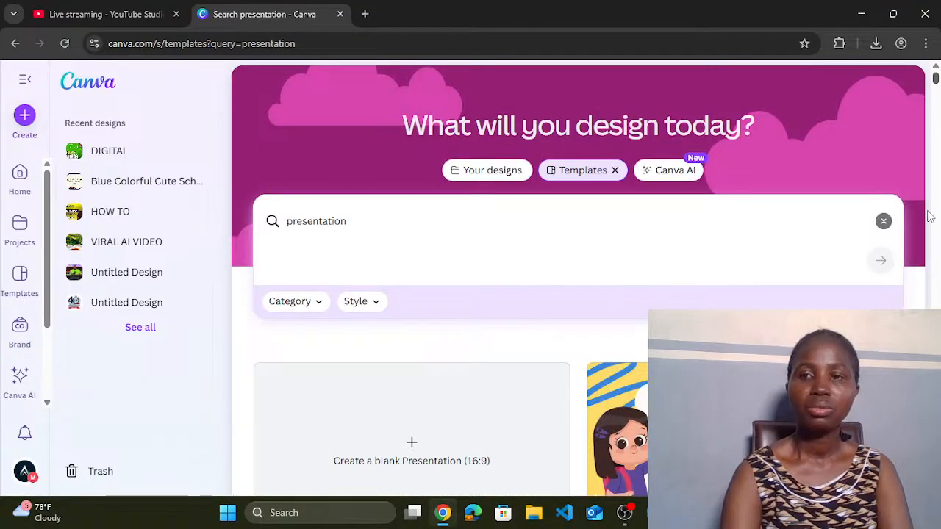
pyautogui.scroll(-6, 926, 214)
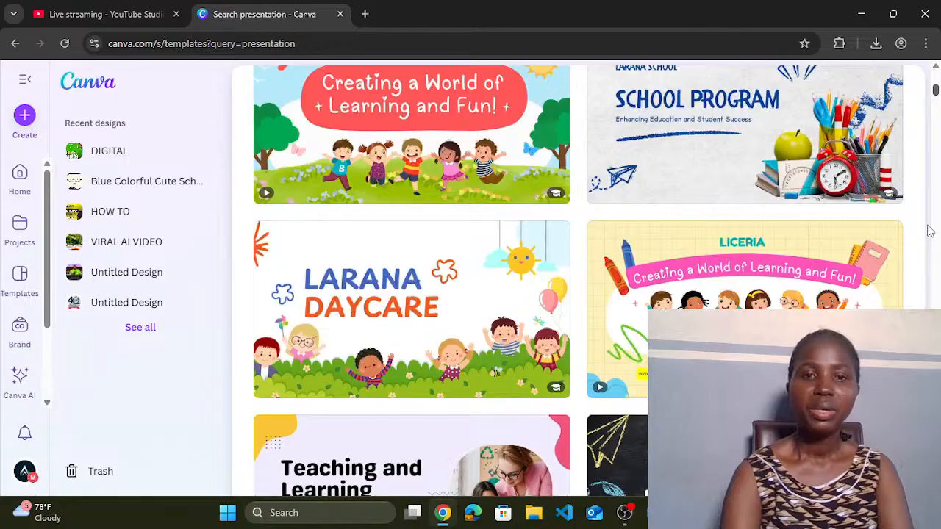
pyautogui.scroll(-7, 929, 232)
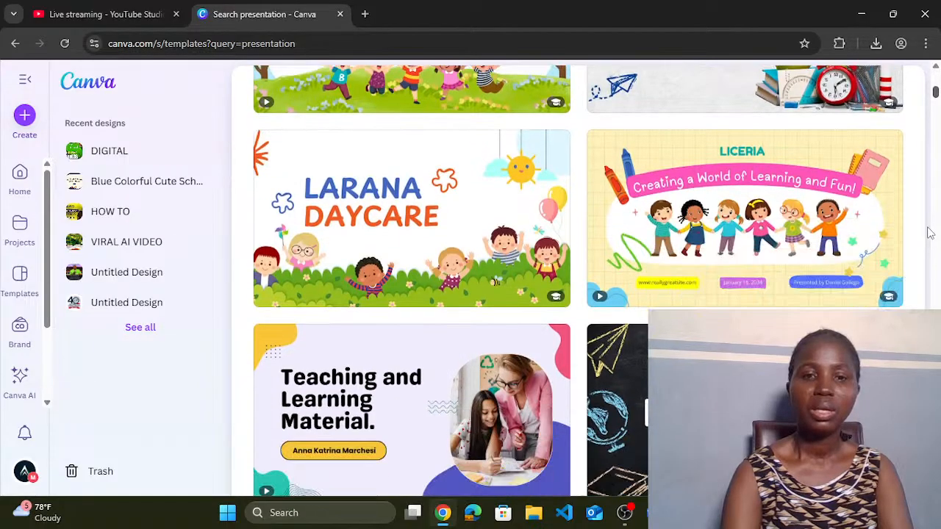
pyautogui.scroll(-6, 930, 246)
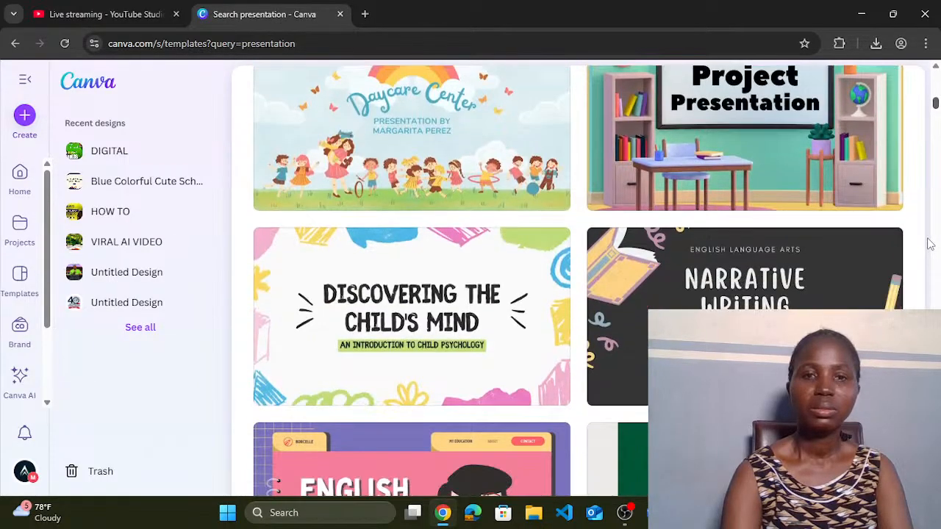
pyautogui.scroll(-2, 930, 254)
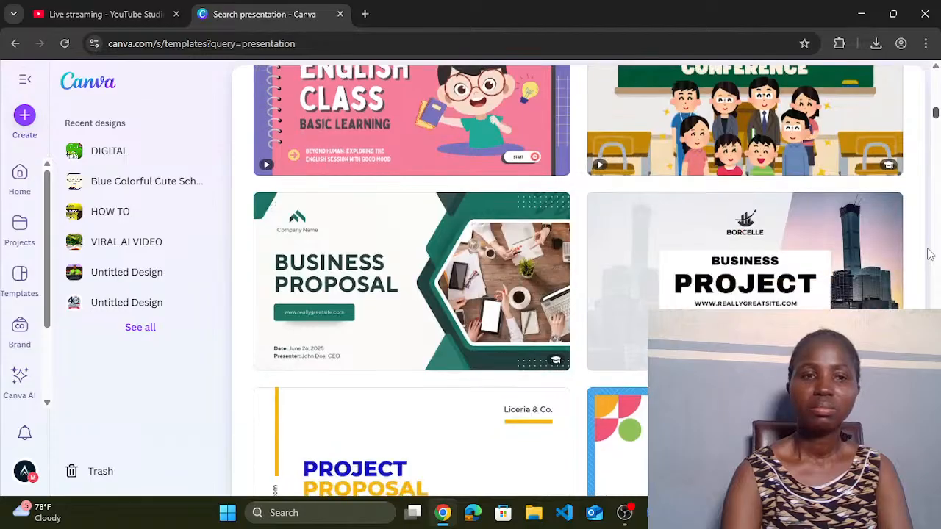
pyautogui.scroll(-6, 929, 254)
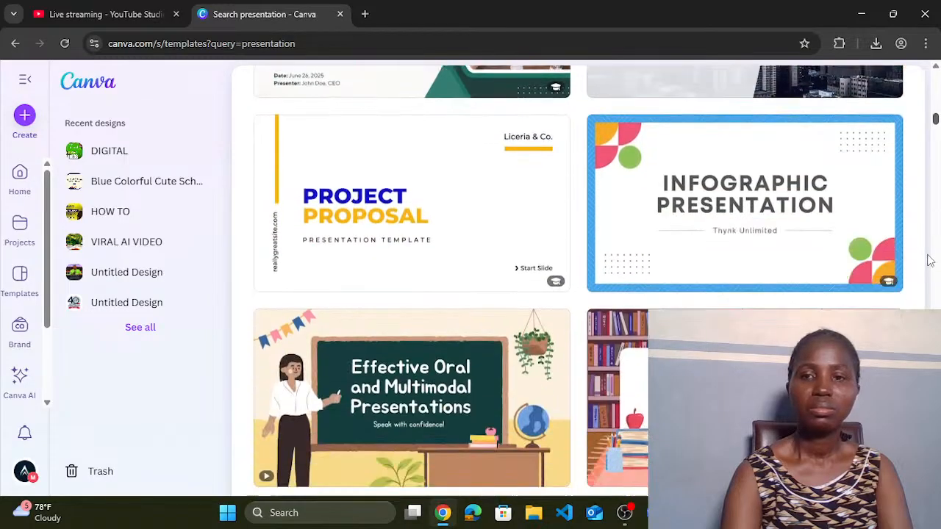
pyautogui.scroll(-6, 929, 266)
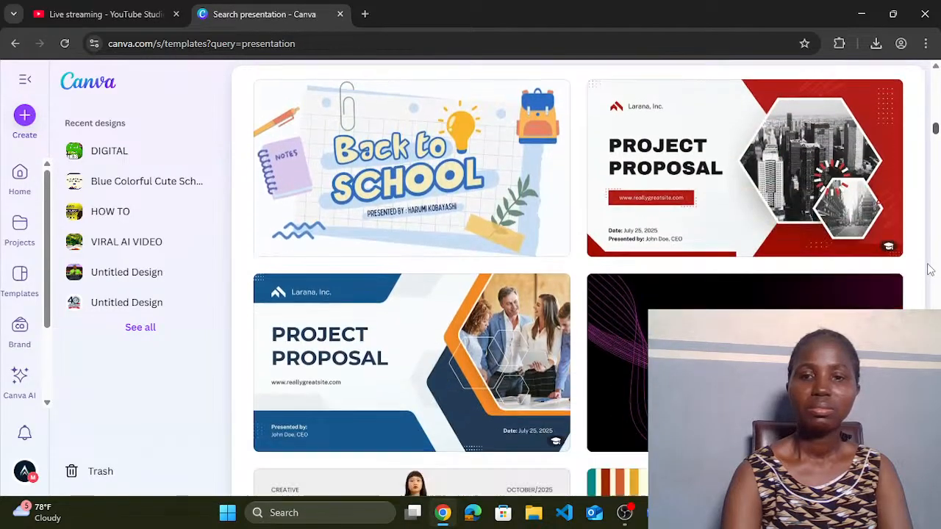
pyautogui.scroll(-6, 930, 273)
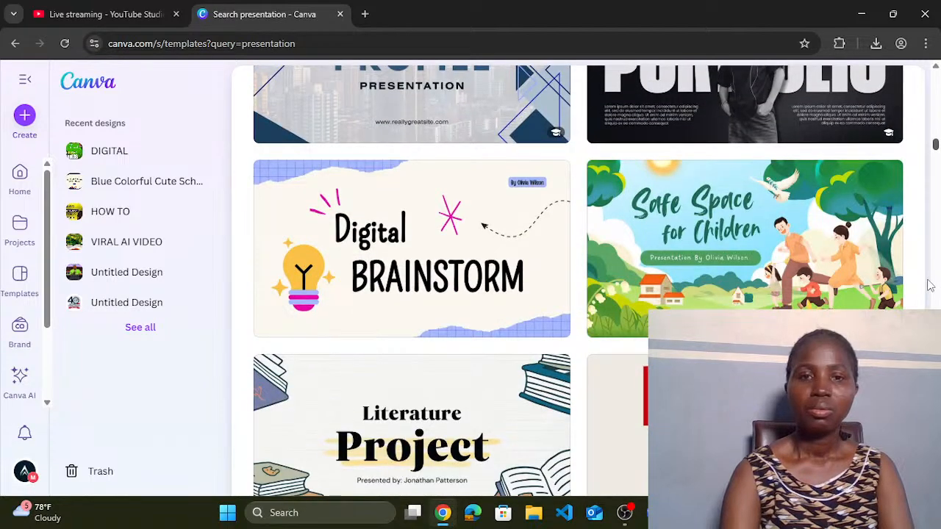
pyautogui.scroll(-2, 929, 287)
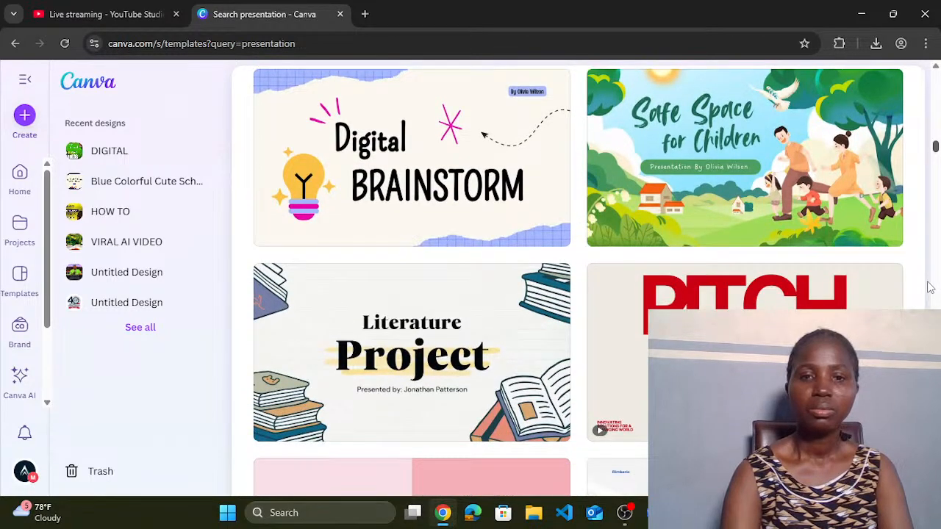
pyautogui.scroll(-8, 930, 290)
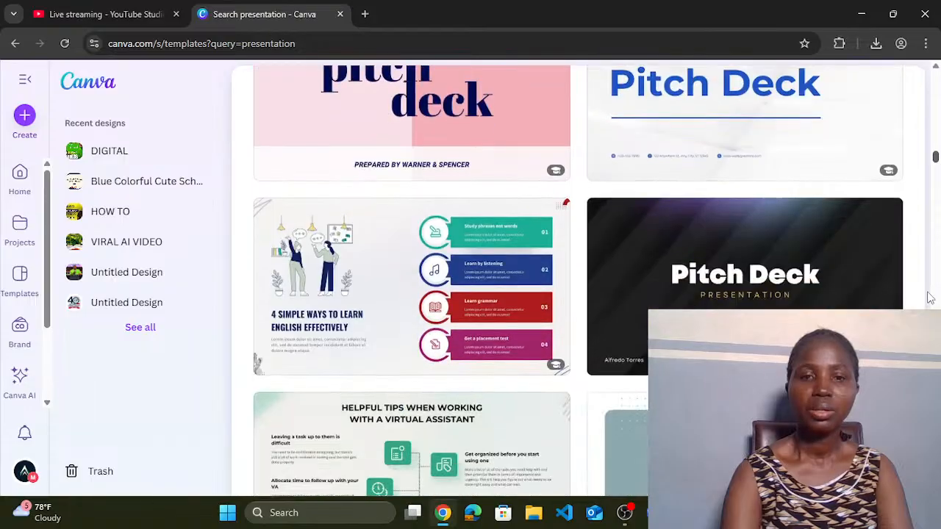
pyautogui.scroll(-2, 930, 299)
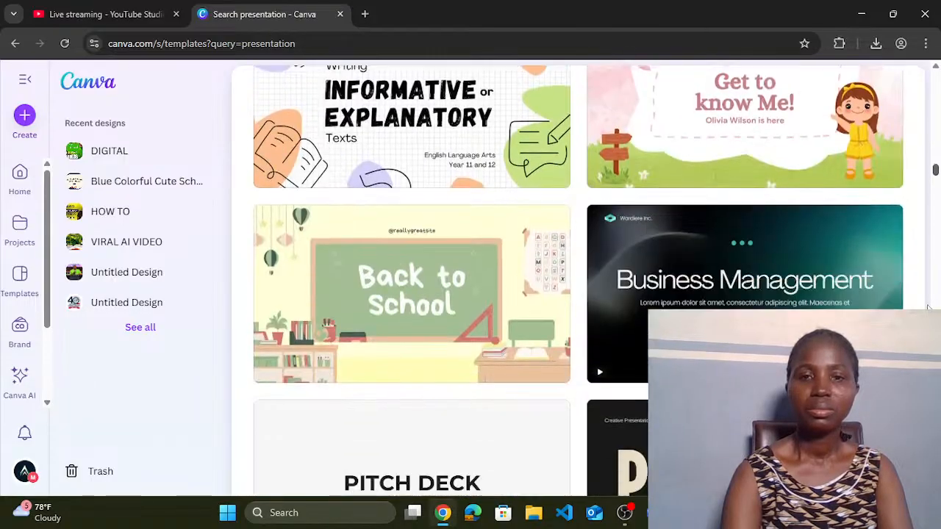
pyautogui.scroll(-1, 928, 310)
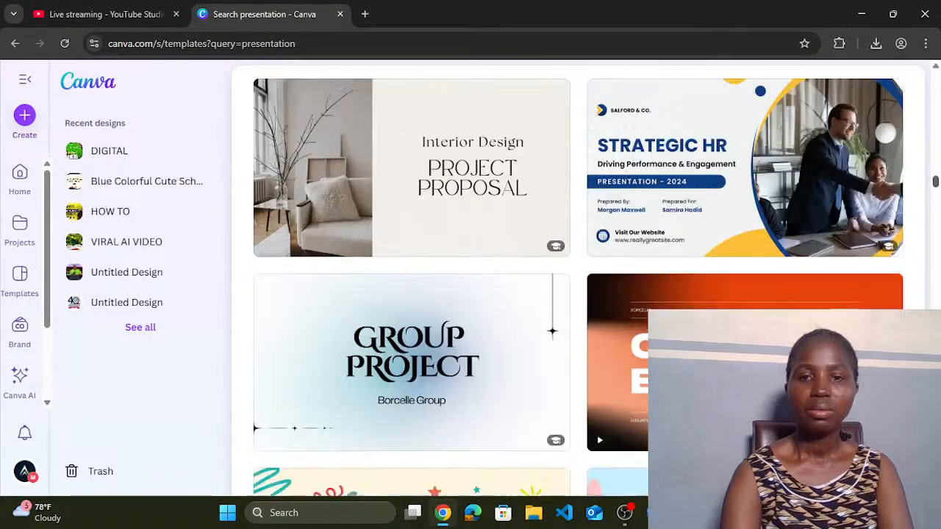
pyautogui.scroll(-4, 578, 281)
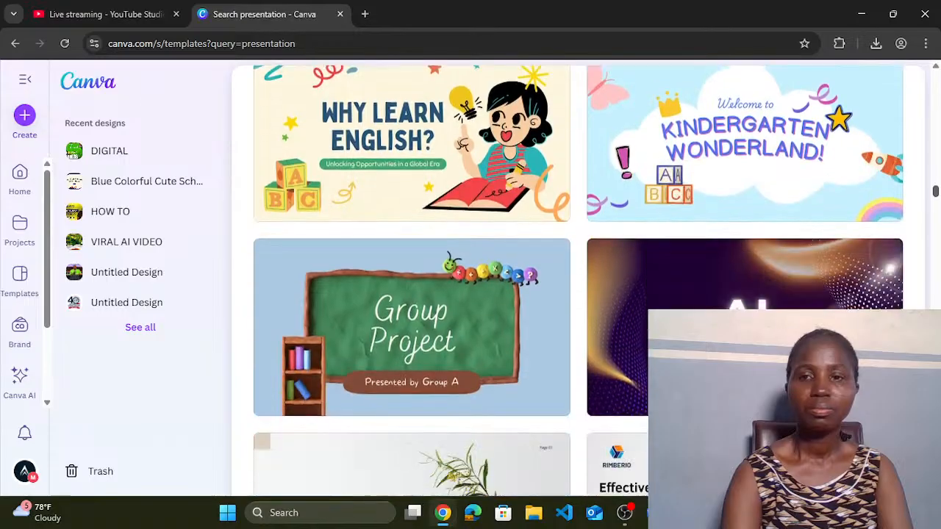
pyautogui.scroll(-1, 578, 281)
pyautogui.scroll(-4, 578, 281)
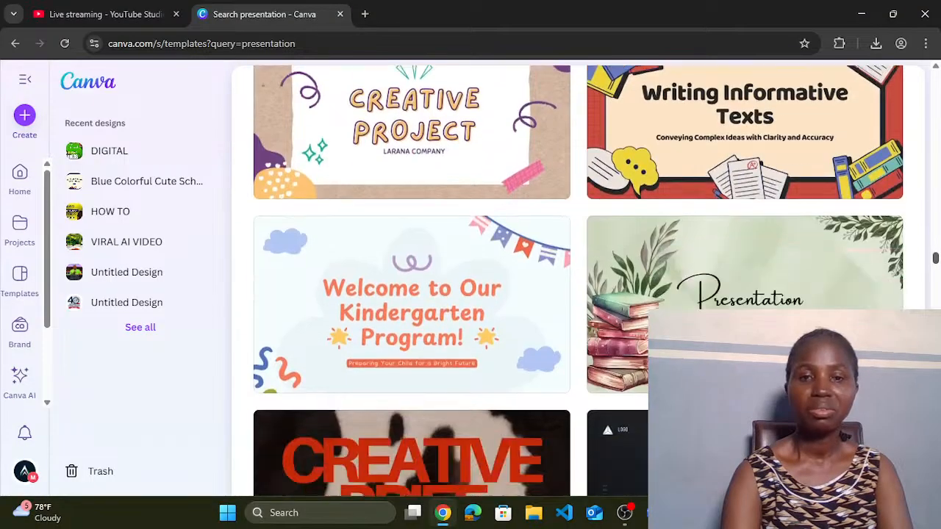
pyautogui.scroll(-8, 577, 281)
pyautogui.scroll(-11, 578, 280)
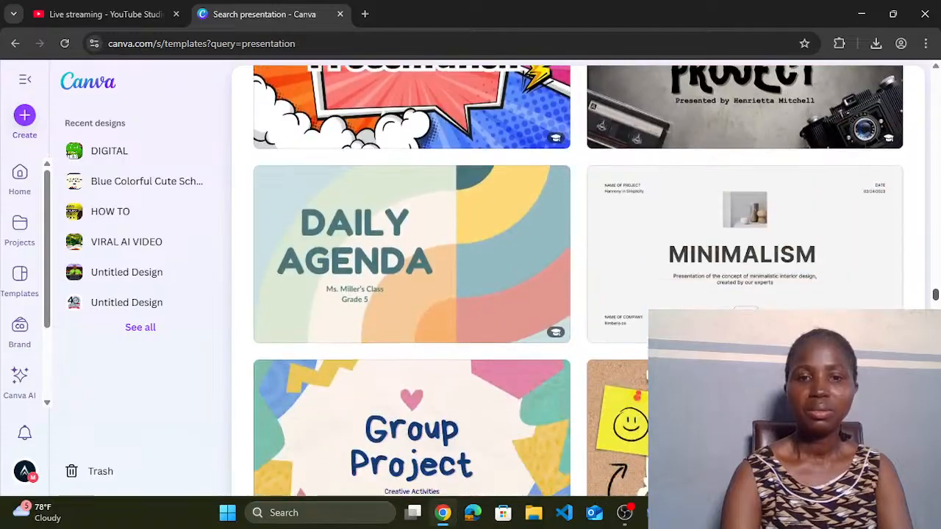
pyautogui.scroll(-4, 578, 280)
pyautogui.scroll(-2, 578, 280)
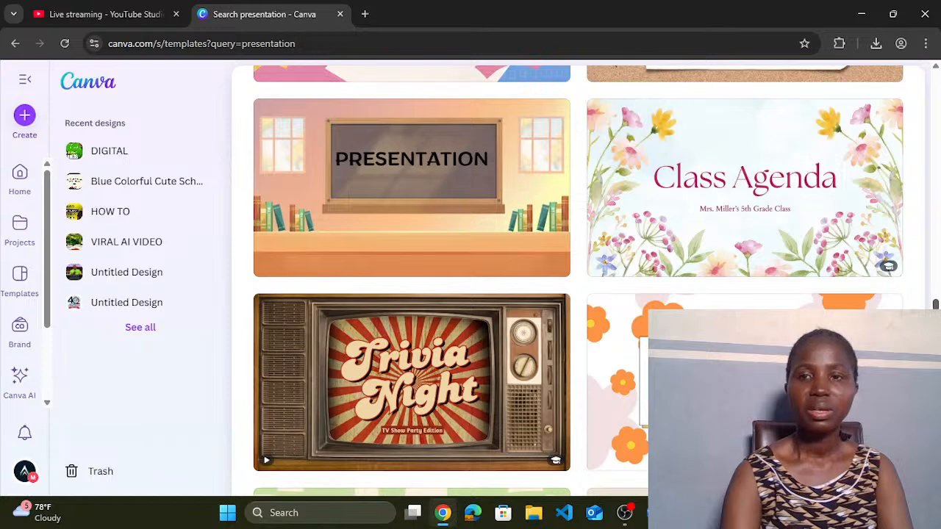
pyautogui.scroll(-1, 577, 294)
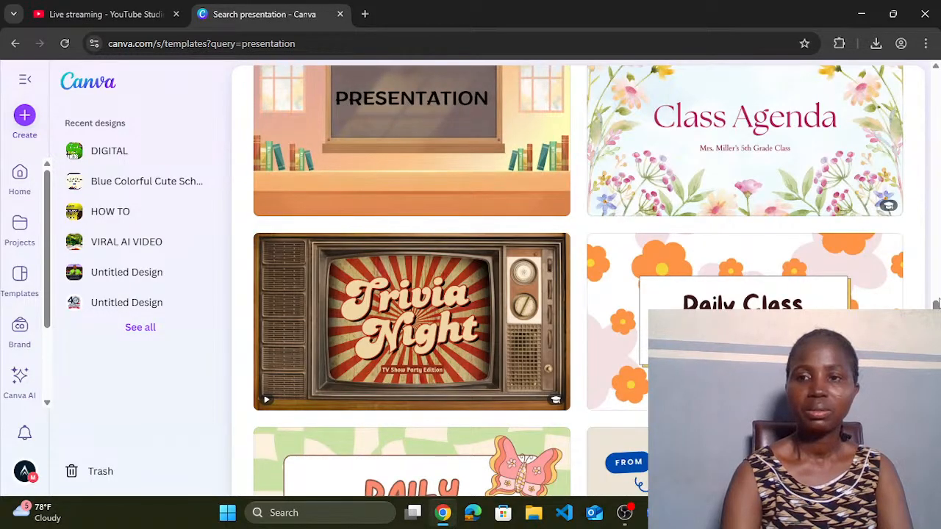
pyautogui.moveTo(936, 316); pyautogui.dragTo(936, 66)
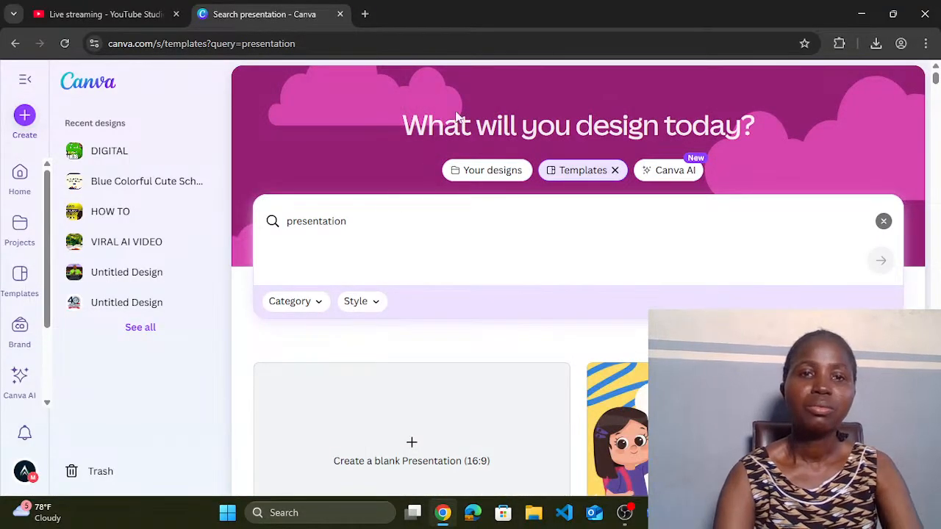
# Step: Refine the template search to 'presentation education'
pyautogui.click(394, 229)
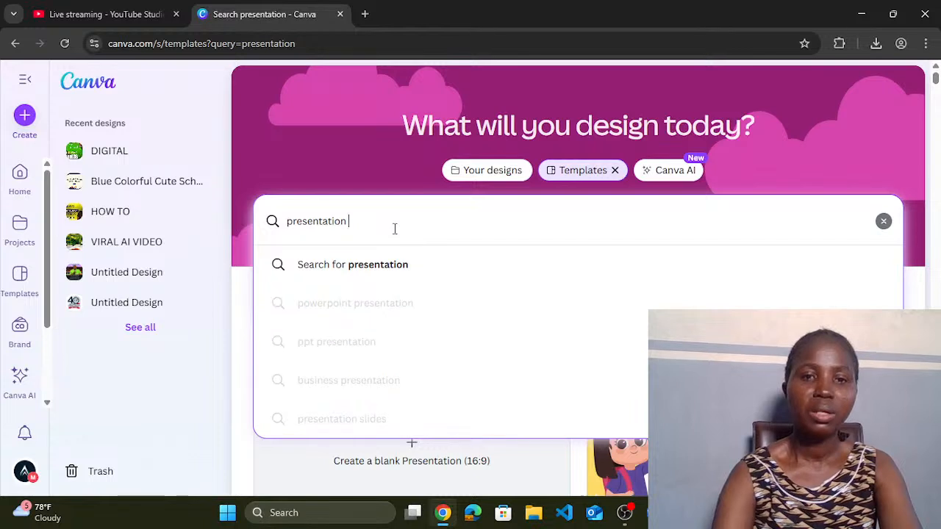
pyautogui.write('educa')
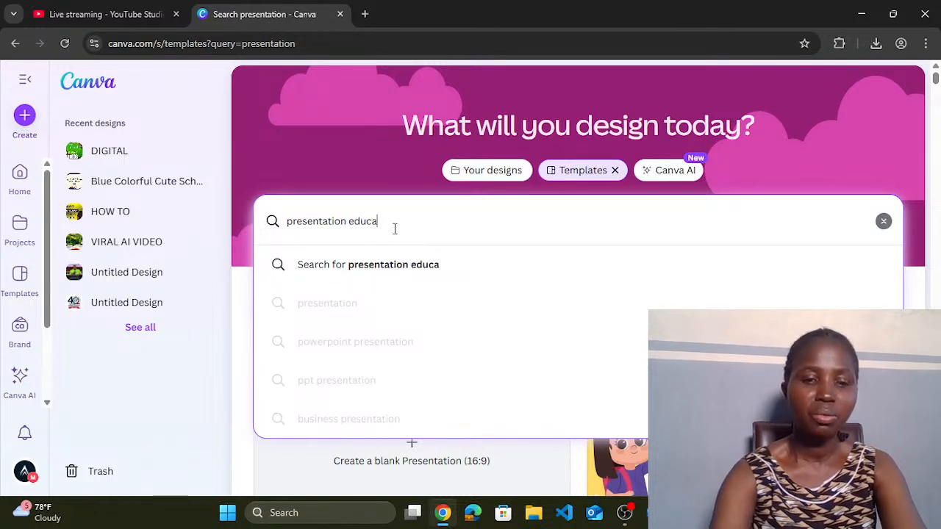
pyautogui.write('tion')
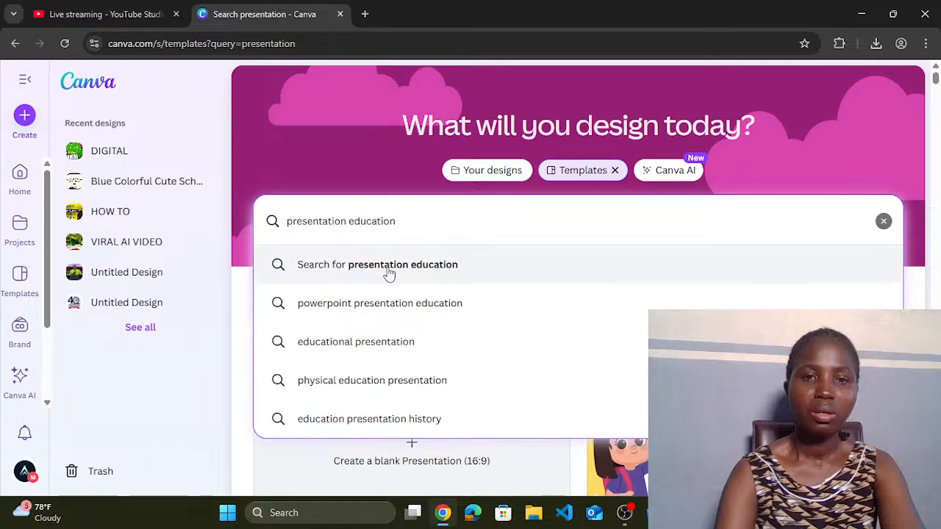
pyautogui.click(395, 263)
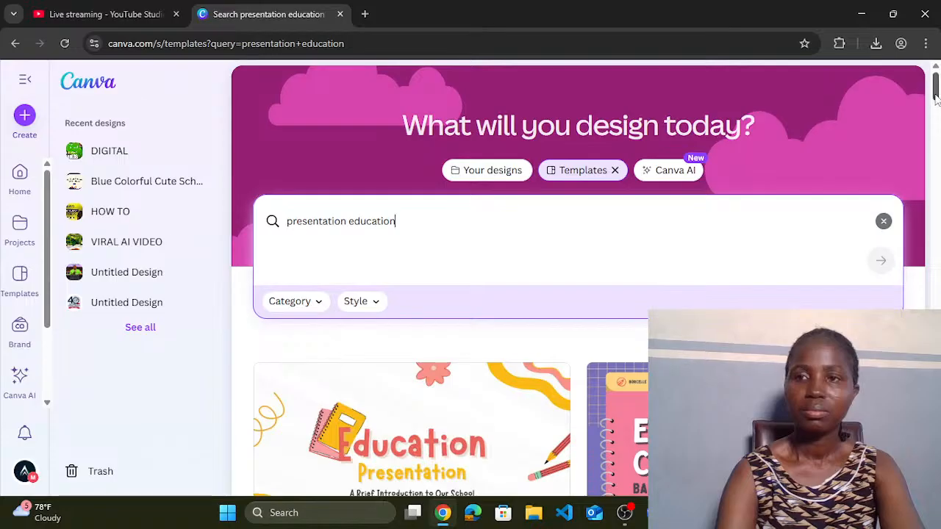
# Step: Scroll through the education results, such as Education Presentation, Teaching Math, Fractions and Story Time
pyautogui.moveTo(936, 90); pyautogui.dragTo(936, 211)
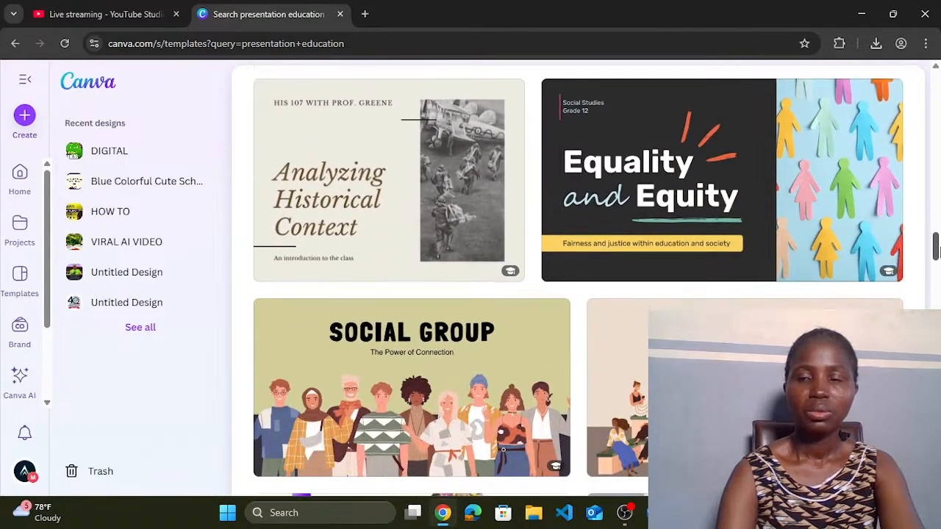
pyautogui.moveTo(936, 249); pyautogui.dragTo(936, 320)
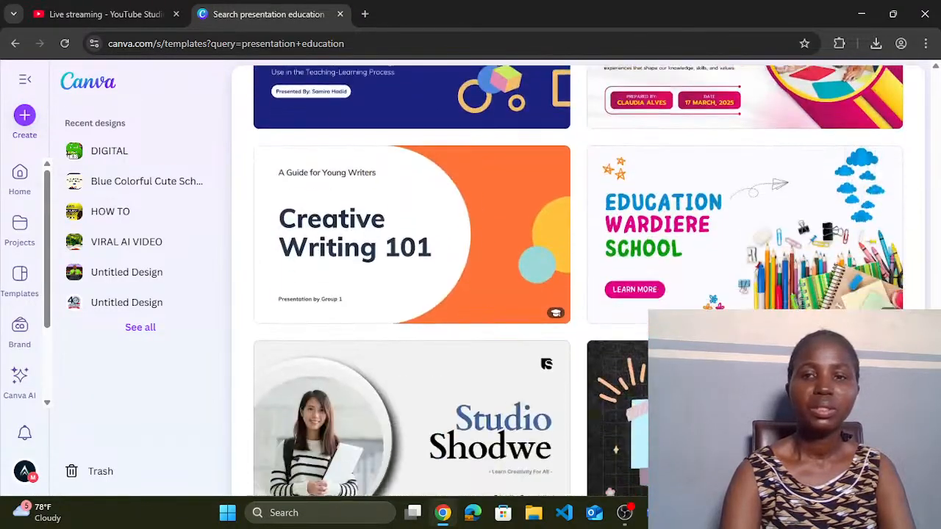
pyautogui.moveTo(936, 337); pyautogui.dragTo(936, 328)
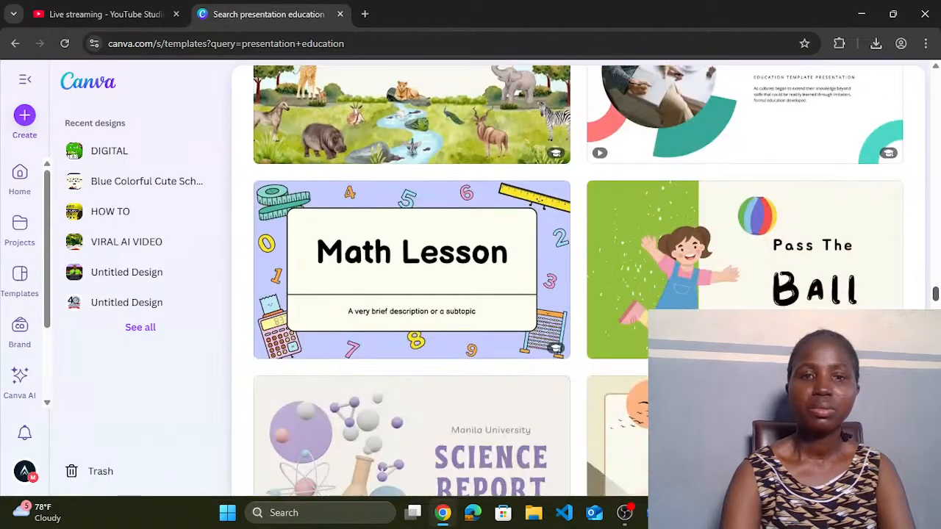
pyautogui.scroll(-2, 412, 294)
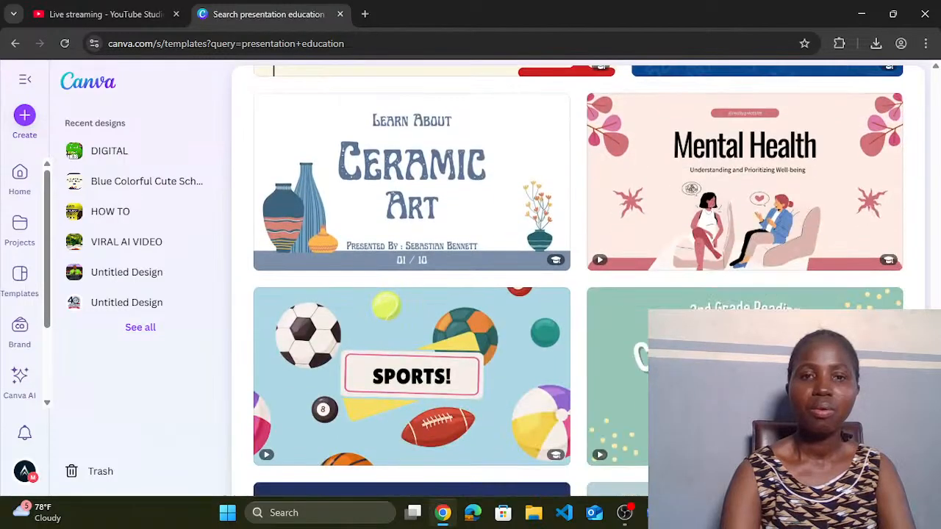
pyautogui.scroll(2, 578, 279)
pyautogui.scroll(-2, 578, 279)
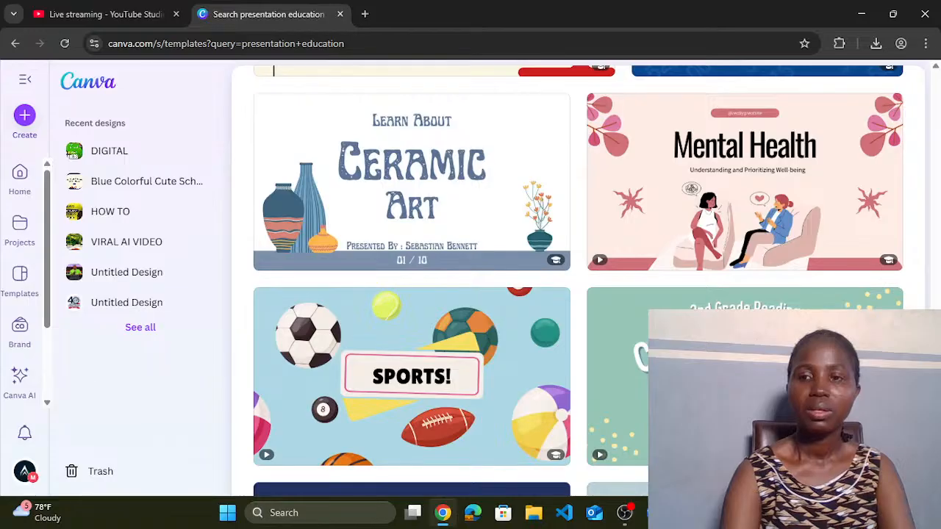
pyautogui.scroll(-15, 579, 280)
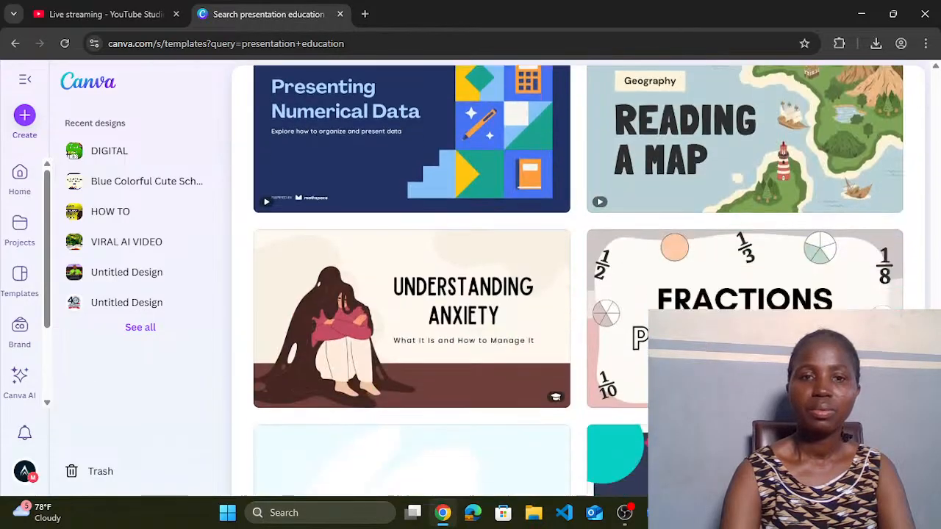
pyautogui.scroll(-10, 579, 281)
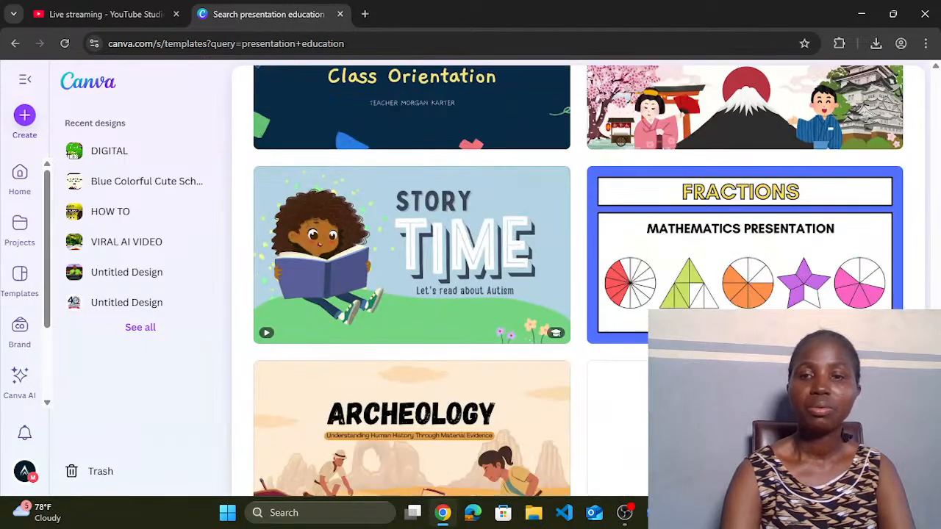
pyautogui.scroll(20, 580, 177)
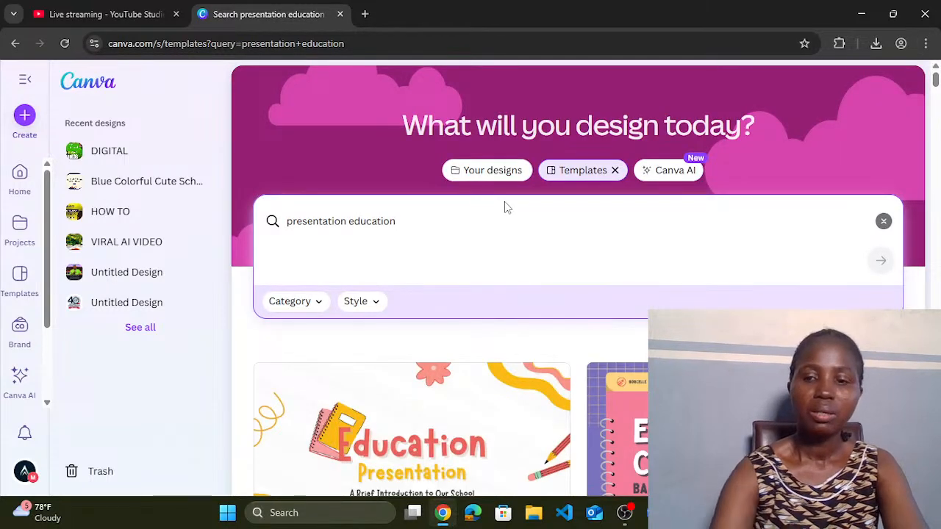
# Step: Replace the search query with 'ict presentation' and submit it
pyautogui.press('BackSpace')
pyautogui.press('BackSpace')
pyautogui.press('BackSpace')
pyautogui.press('BackSpace')
pyautogui.press('BackSpace')
pyautogui.press('BackSpace')
pyautogui.press('BackSpace')
pyautogui.press('BackSpace')
pyautogui.press('BackSpace')
pyautogui.press('BackSpace')
pyautogui.press('BackSpace')
pyautogui.press('BackSpace')
pyautogui.press('BackSpace')
pyautogui.press('BackSpace')
pyautogui.press('BackSpace')
pyautogui.press('BackSpace')
pyautogui.press('BackSpace')
pyautogui.press('BackSpace')
pyautogui.press('BackSpace')
pyautogui.press('BackSpace')
pyautogui.press('BackSpace')
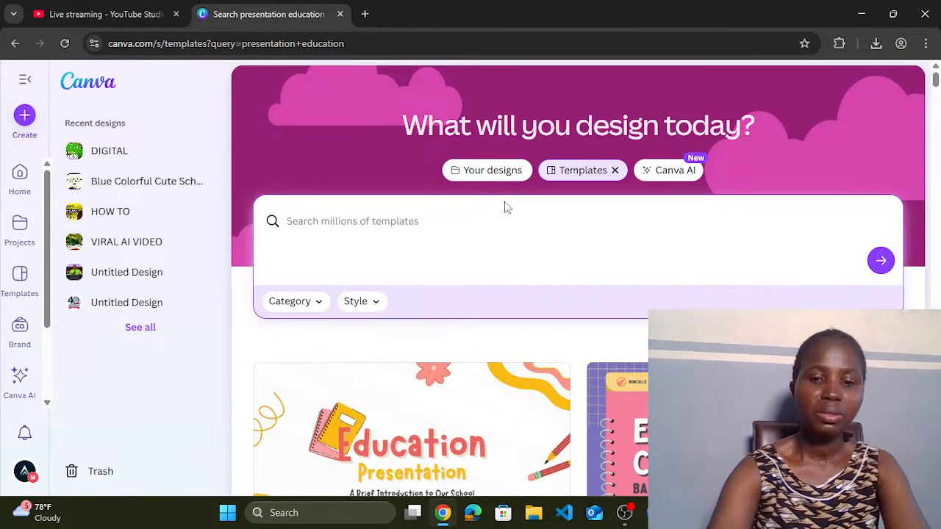
pyautogui.write('ict p')
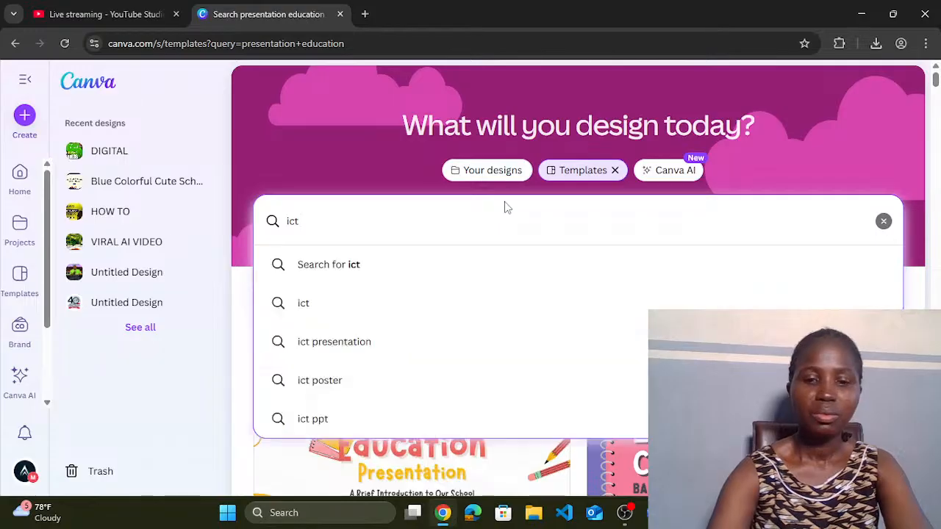
pyautogui.write('resentation')
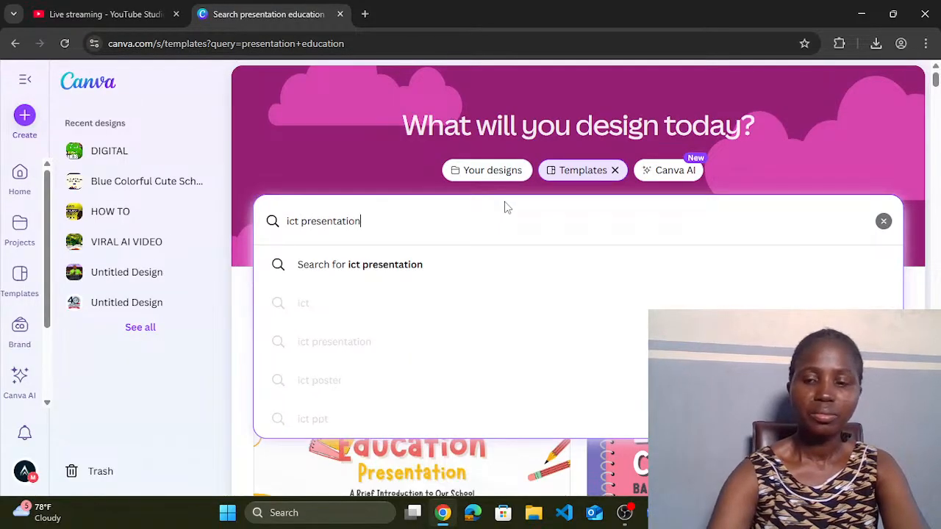
pyautogui.press('Return')
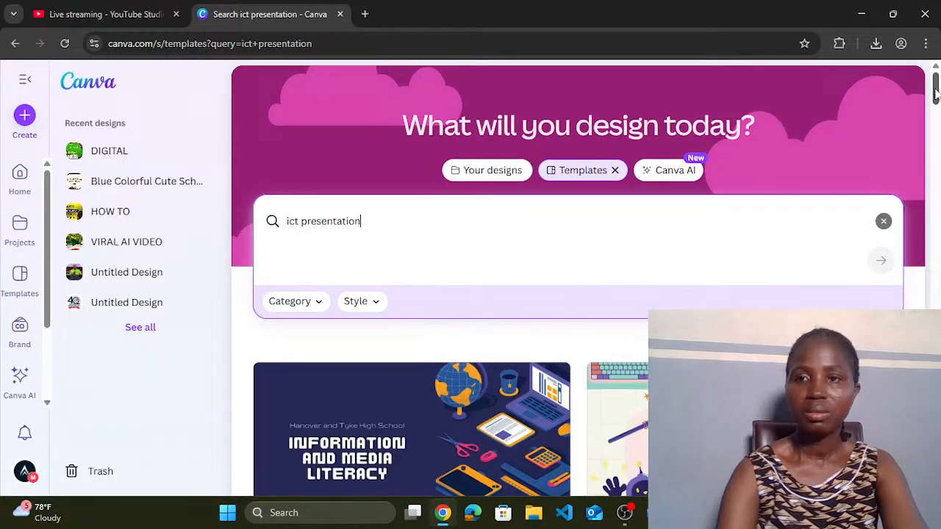
# Step: Scroll the ict presentation results down to the 'What is coding?' template card
pyautogui.moveTo(936, 92); pyautogui.dragTo(935, 110)
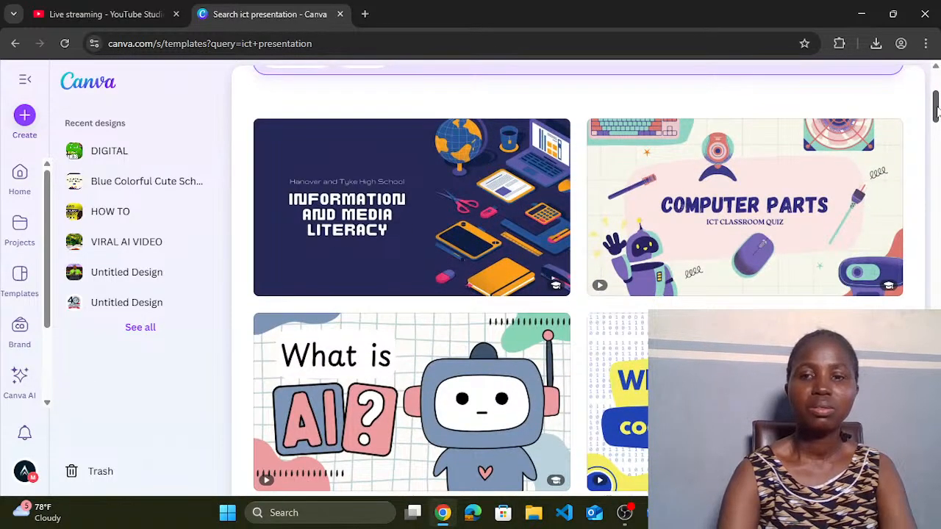
pyautogui.moveTo(936, 110); pyautogui.dragTo(936, 170)
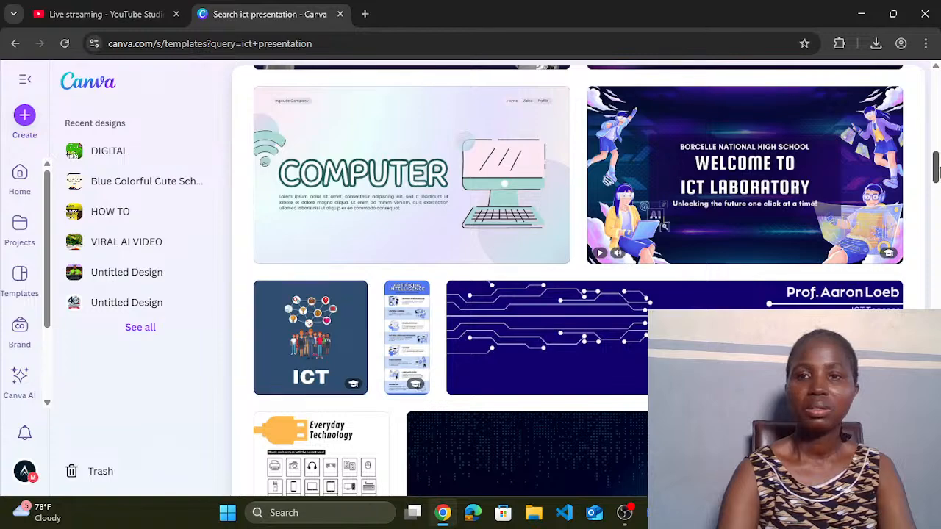
pyautogui.moveTo(936, 170); pyautogui.dragTo(936, 122)
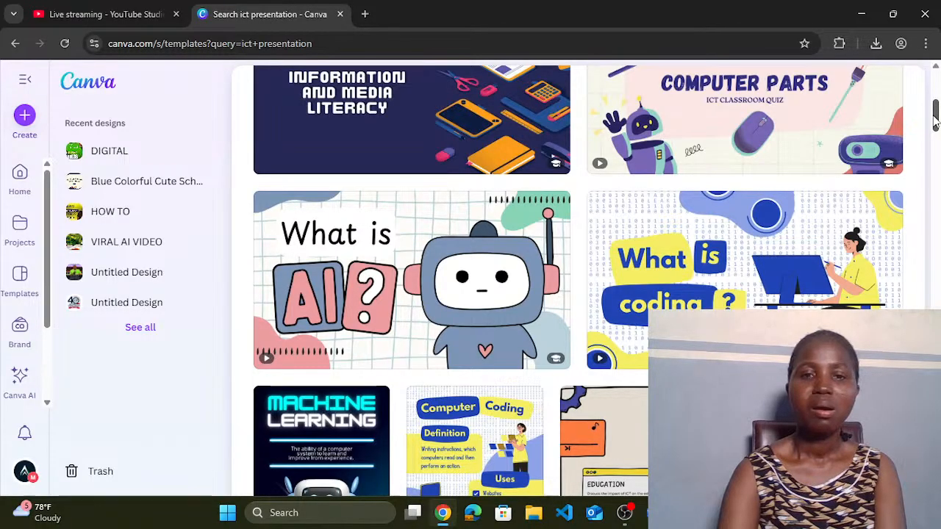
pyautogui.moveTo(735, 270)
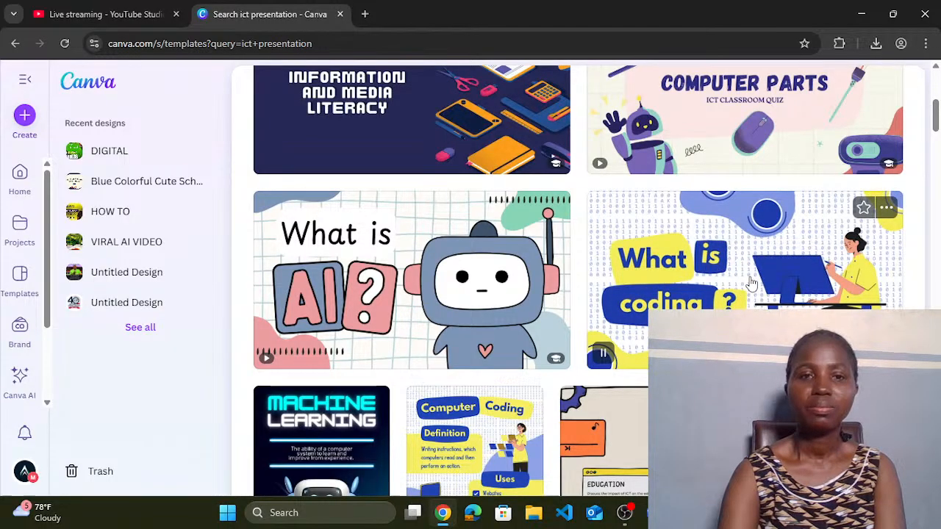
# Step: Preview the 'What is coding?' template and customize it in the editor
pyautogui.click(748, 283)
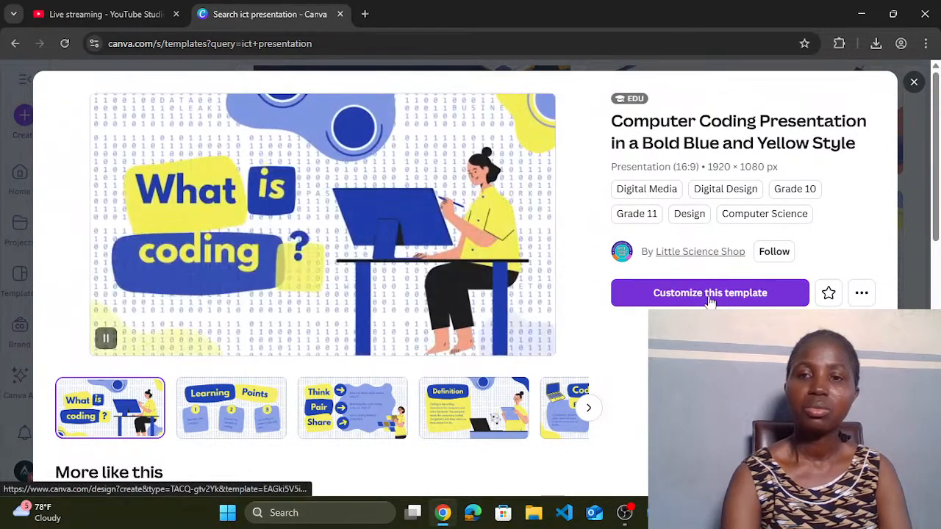
pyautogui.click(709, 296)
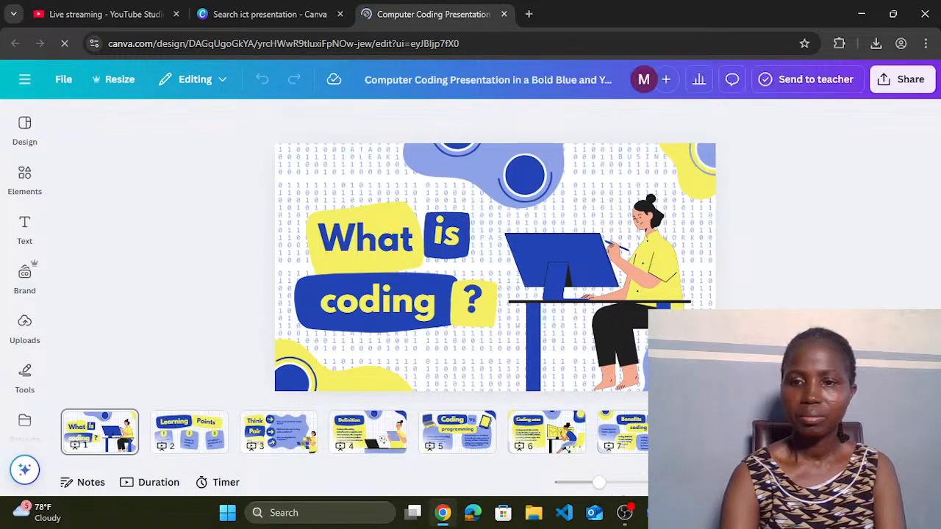
pyautogui.click(114, 433)
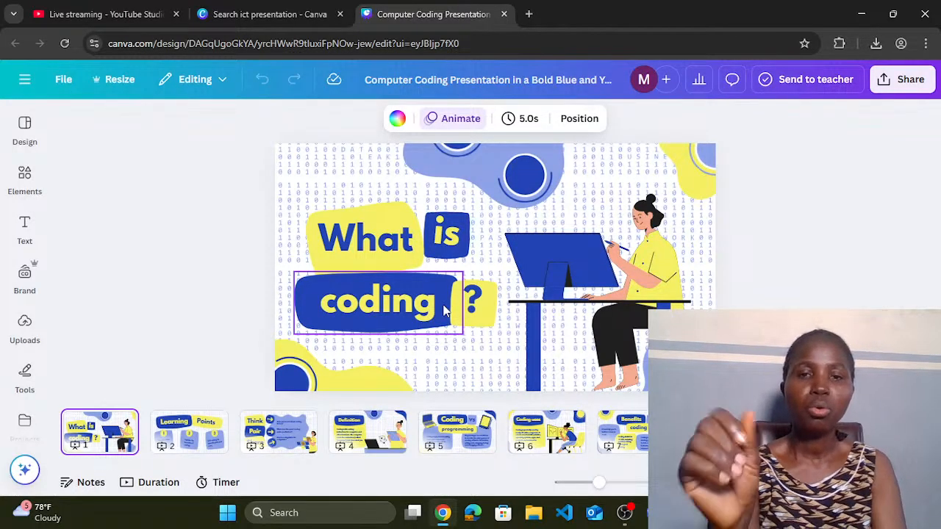
pyautogui.click(298, 173)
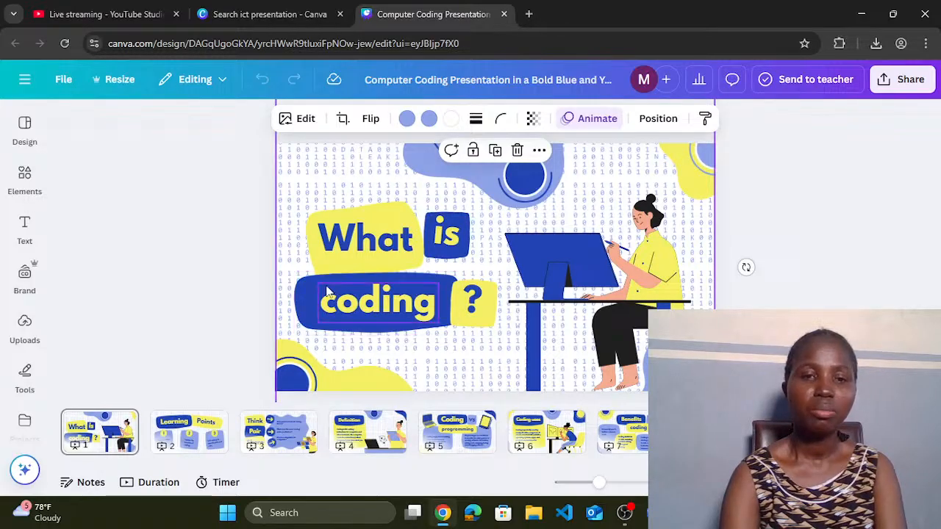
# Step: Give the shape behind 'coding' a custom dark navy colour, #031244
pyautogui.click(307, 299)
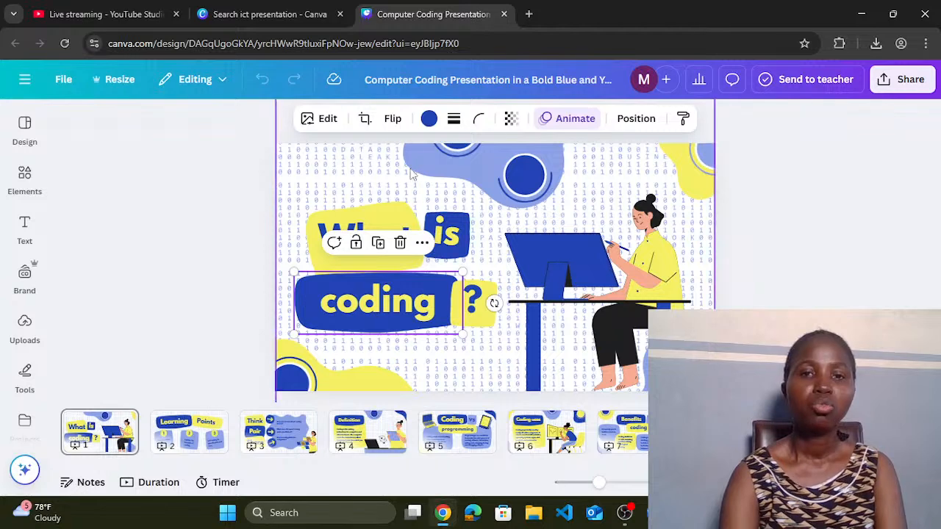
pyautogui.click(429, 119)
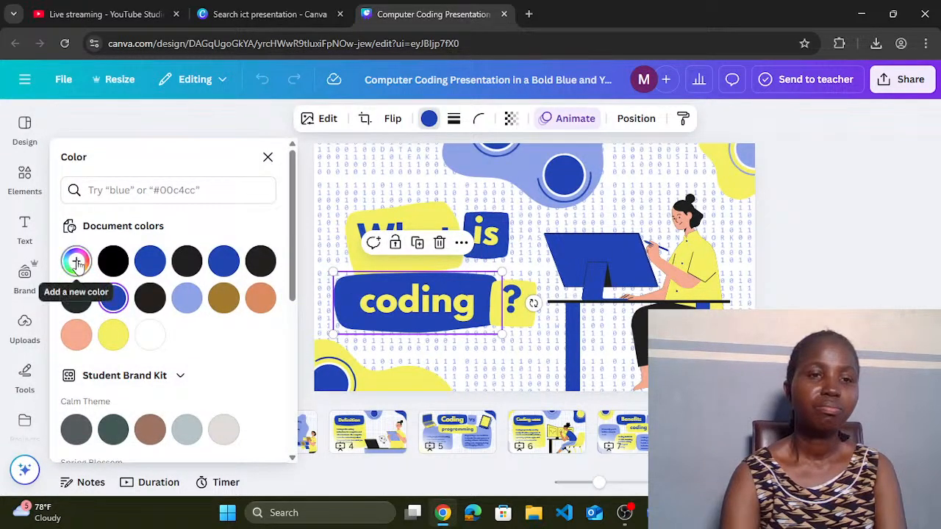
pyautogui.click(77, 263)
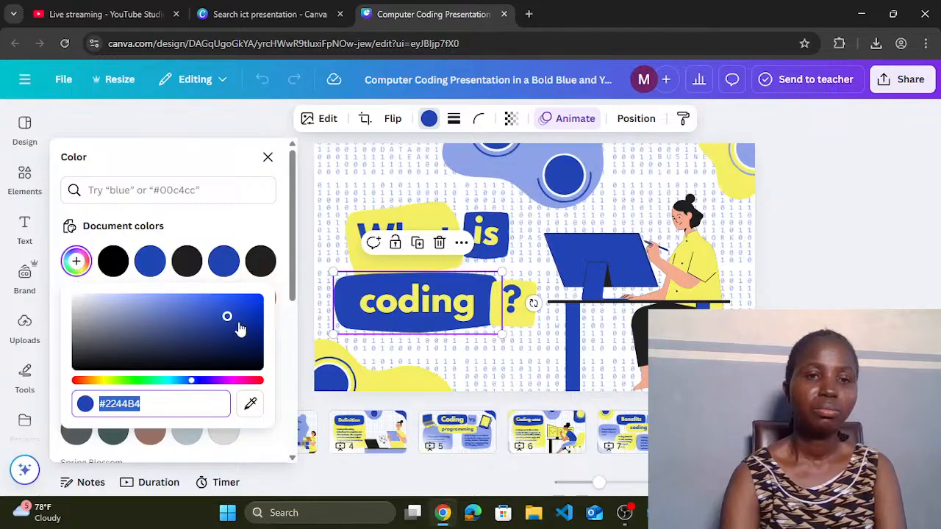
pyautogui.moveTo(228, 318); pyautogui.dragTo(255, 354)
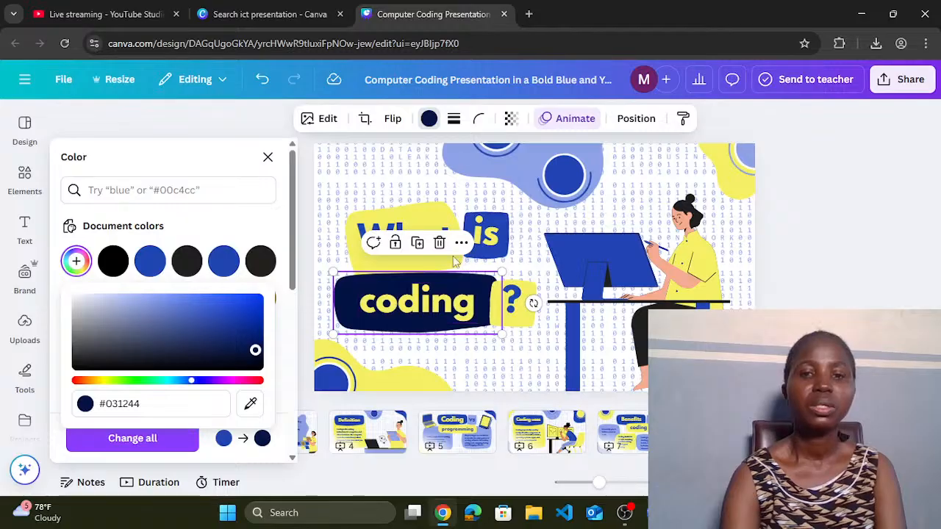
pyautogui.click(503, 256)
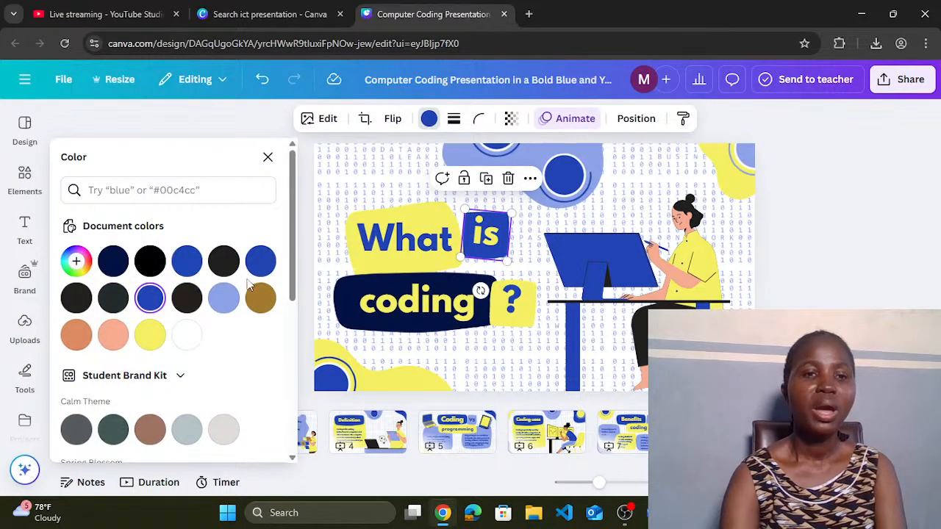
# Step: Turn the 'is' shape, both top circles and the top-right diamond dark navy #031244
pyautogui.click(114, 261)
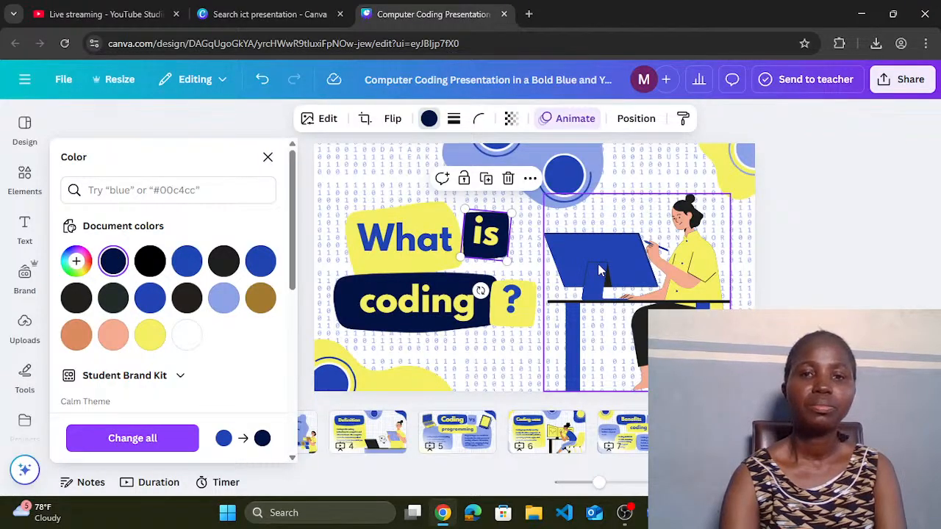
pyautogui.click(561, 184)
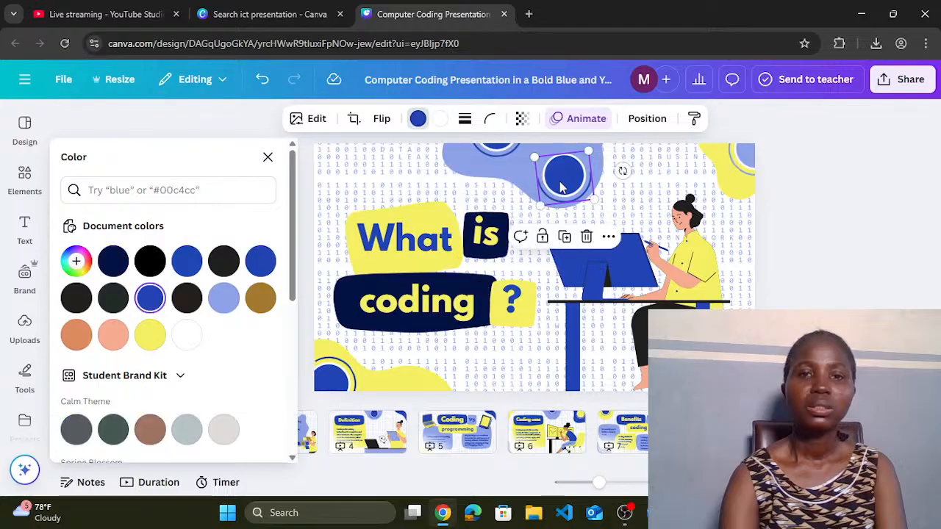
pyautogui.click(112, 263)
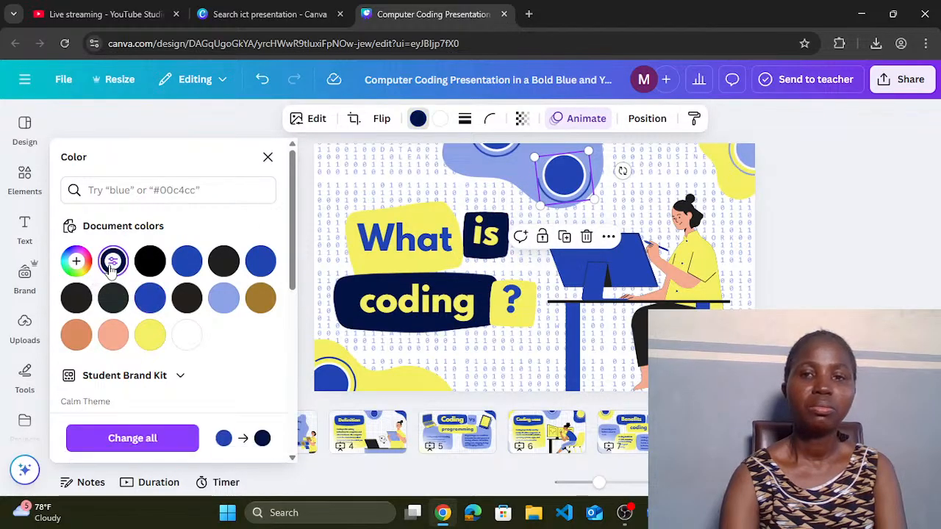
pyautogui.click(498, 151)
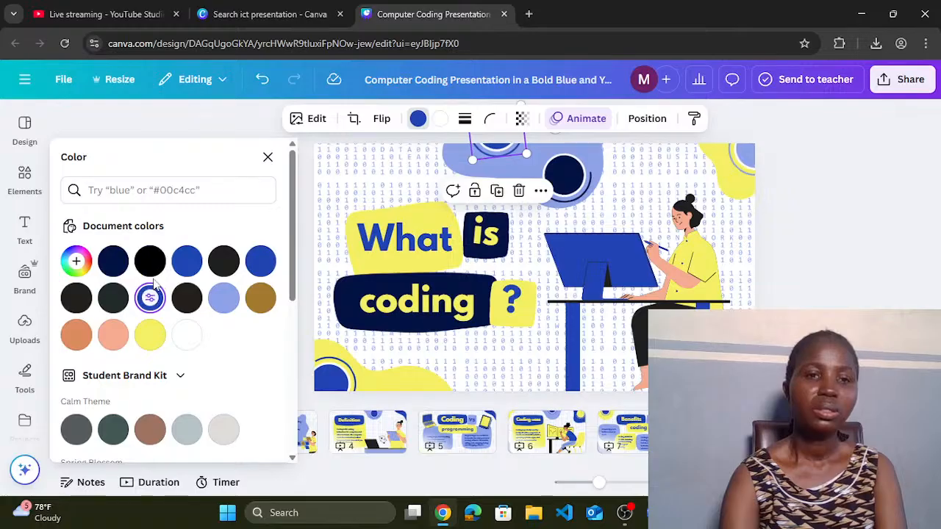
pyautogui.click(118, 263)
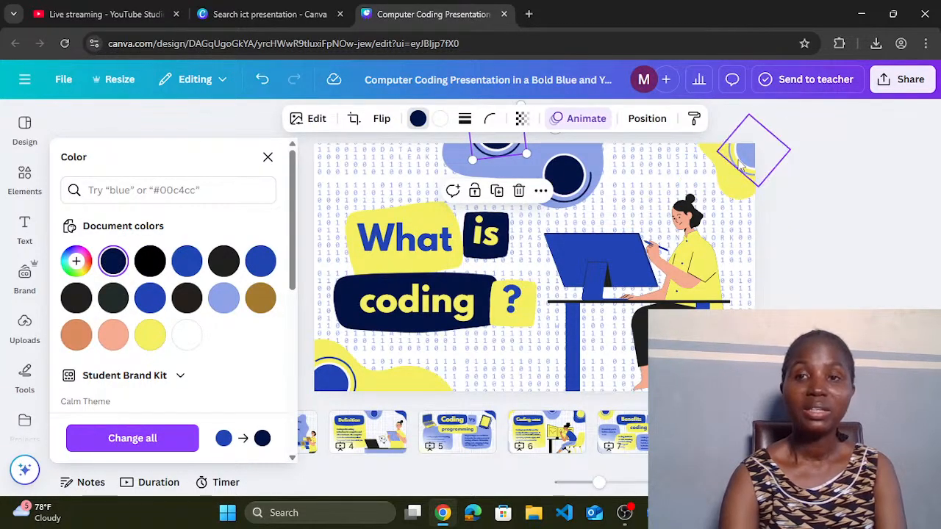
pyautogui.click(753, 154)
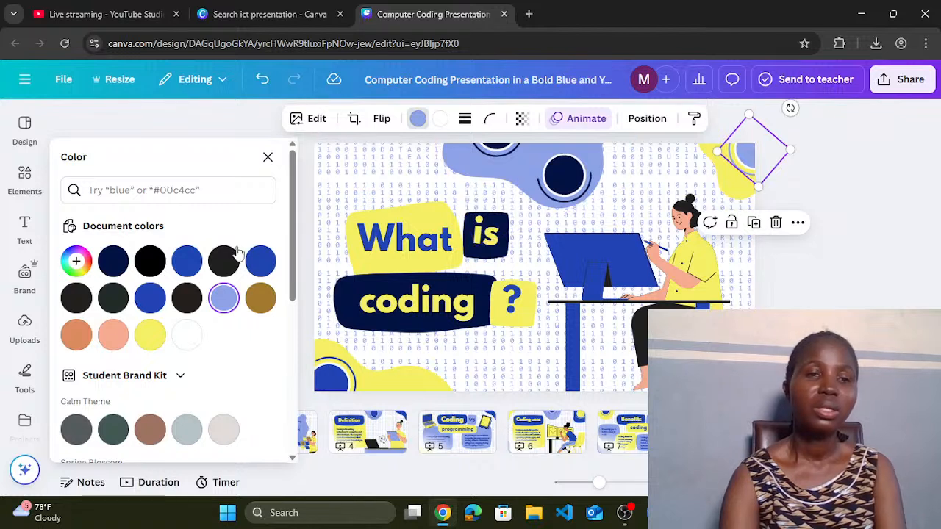
pyautogui.click(113, 263)
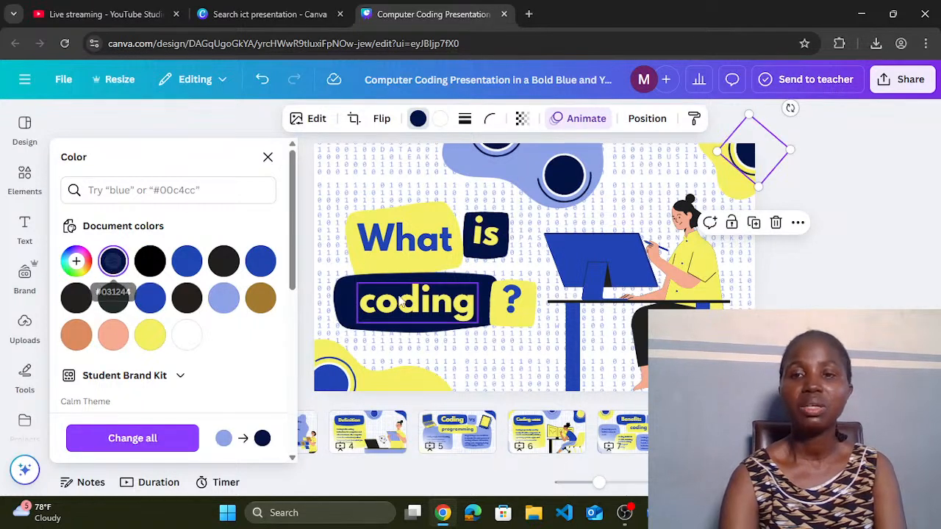
# Step: Recolour the illustration's blue computer and desk to dark navy #031244
pyautogui.click(739, 368)
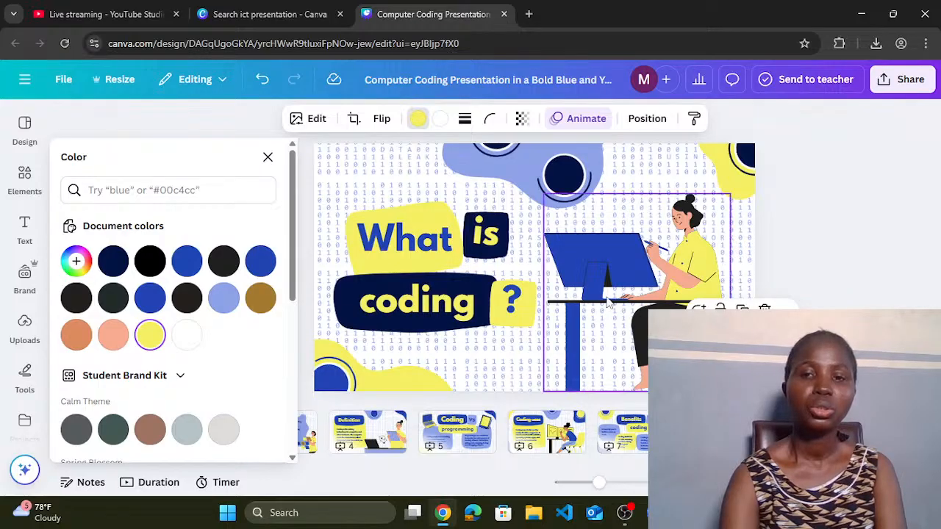
pyautogui.click(602, 280)
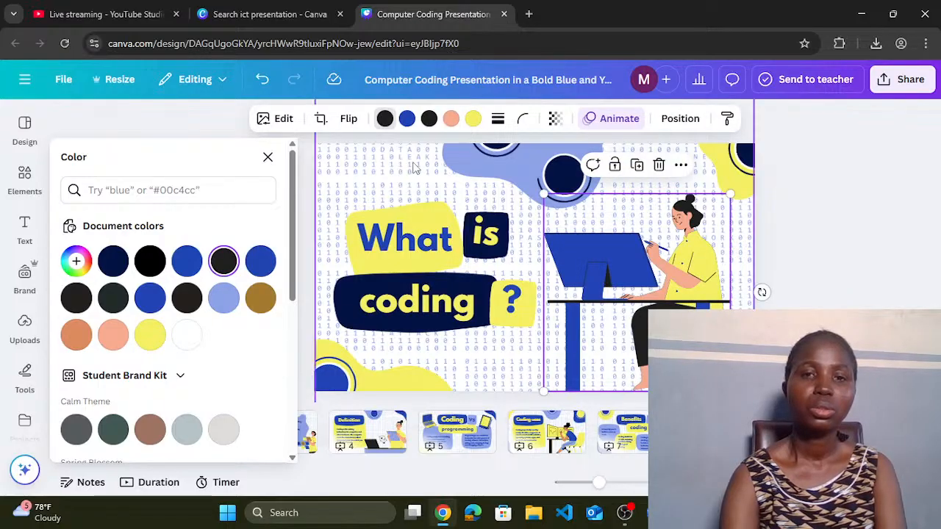
pyautogui.click(407, 120)
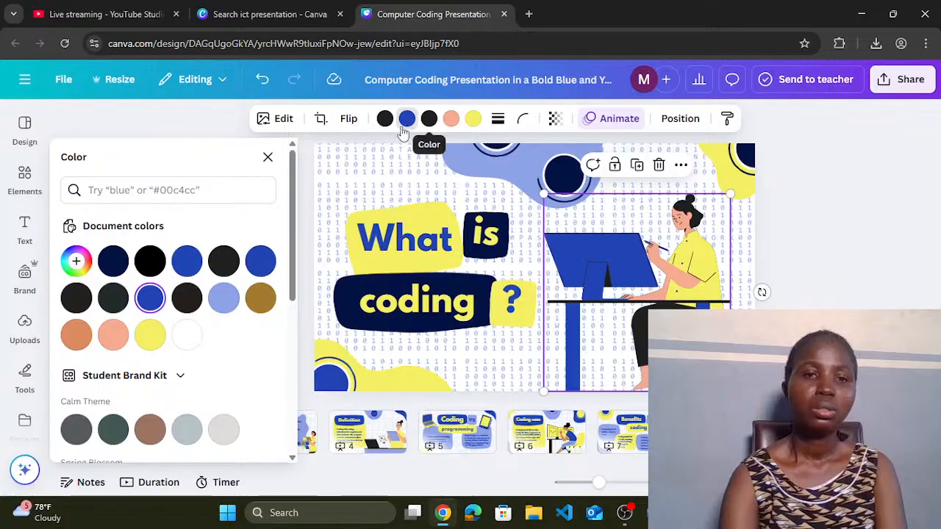
pyautogui.click(113, 262)
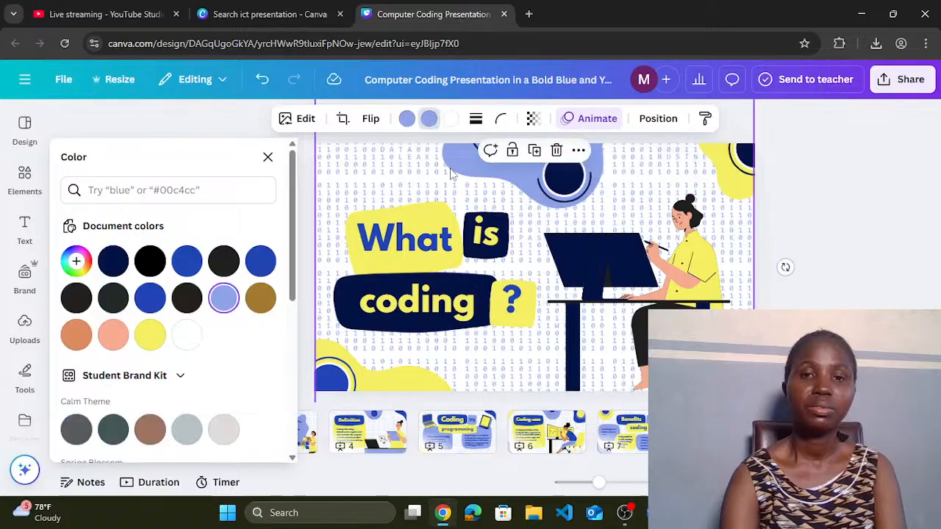
# Step: Set the word 'What' to dark navy #031244
pyautogui.click(393, 243)
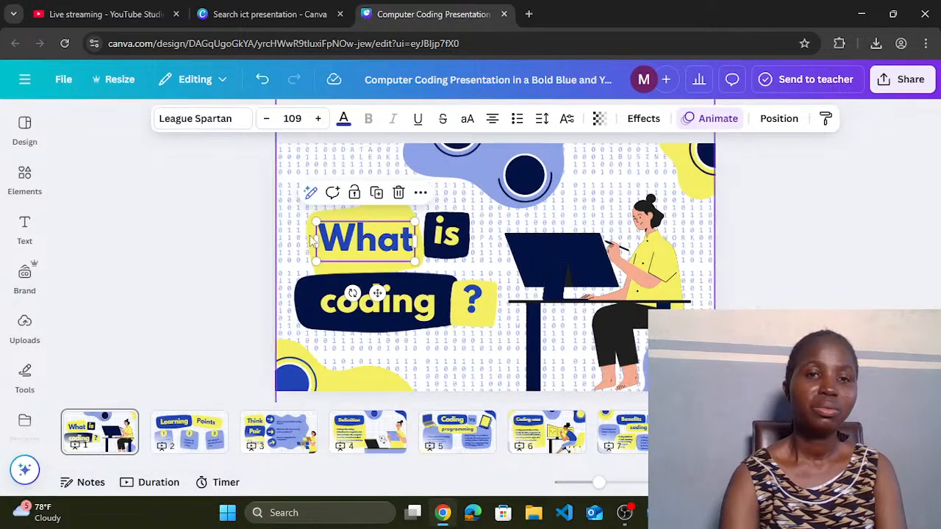
pyautogui.click(343, 120)
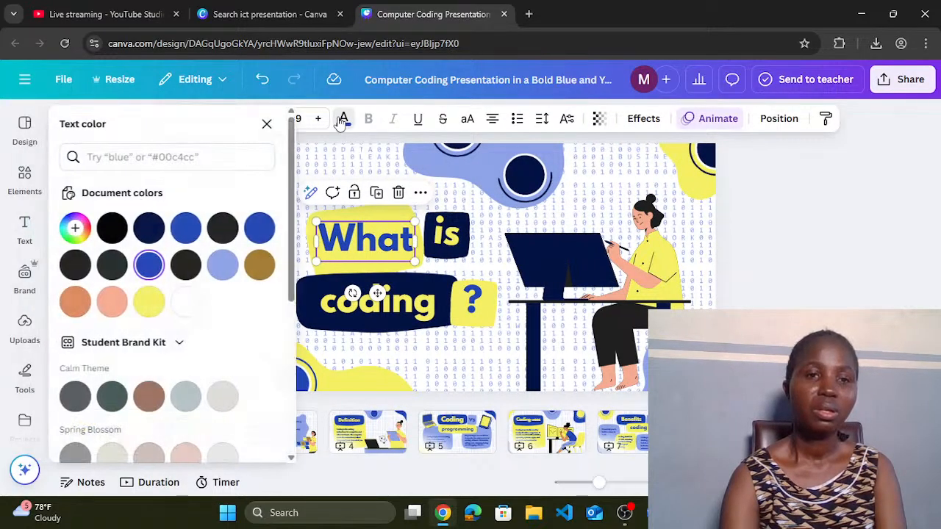
pyautogui.click(151, 259)
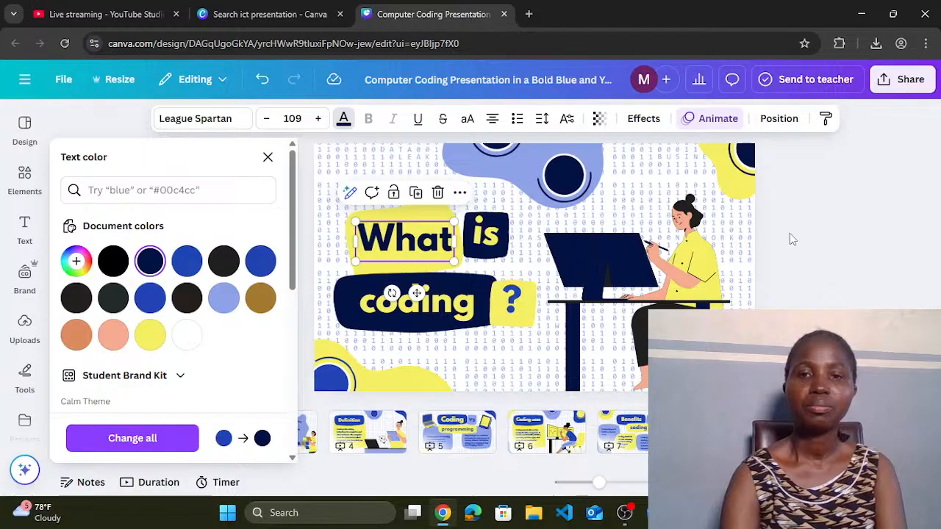
# Step: Check the small top circle's colour options, then close the colour panel
pyautogui.click(498, 150)
pyautogui.click(418, 119)
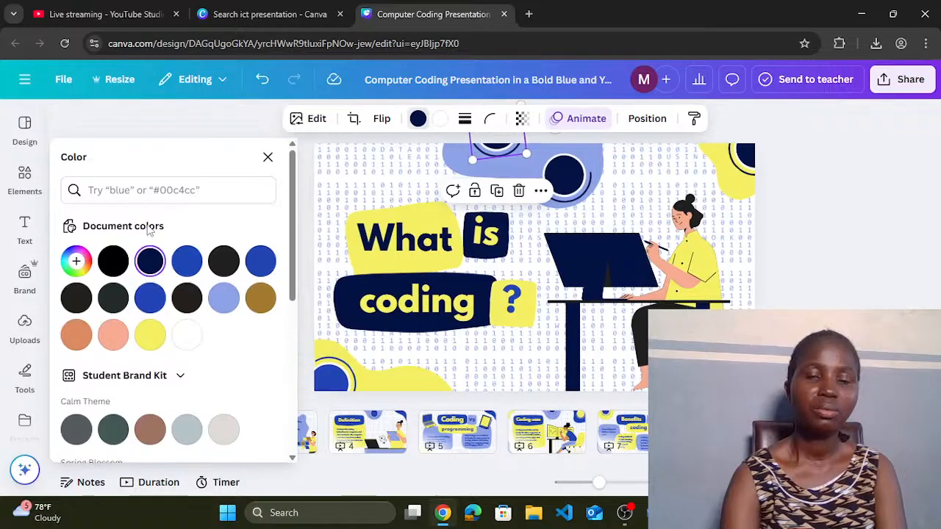
pyautogui.click(846, 250)
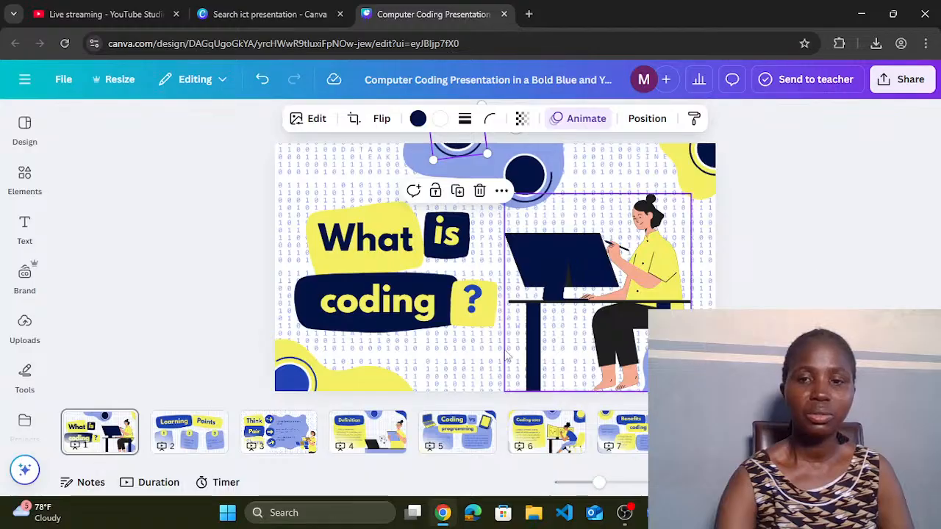
# Step: Recolour the bottom-left circle dark navy #031244, then begin editing the 'What' text
pyautogui.click(293, 382)
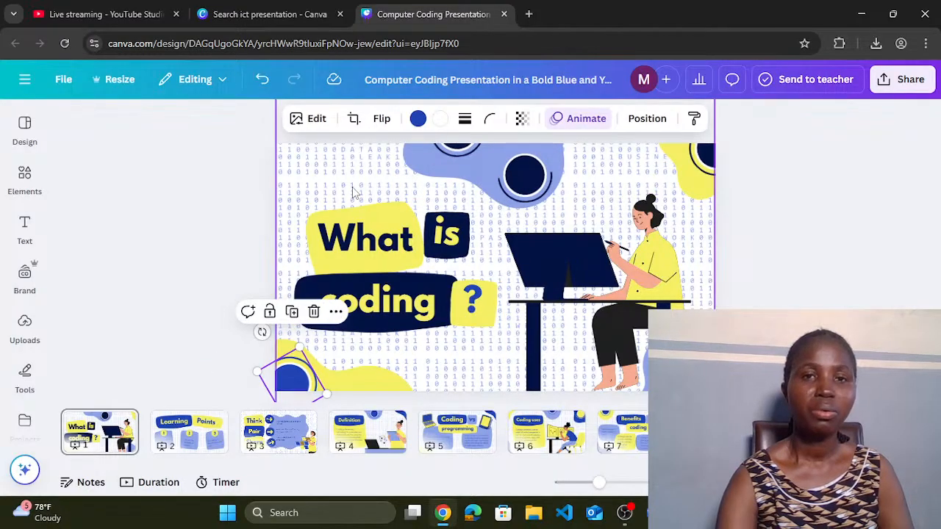
pyautogui.click(417, 119)
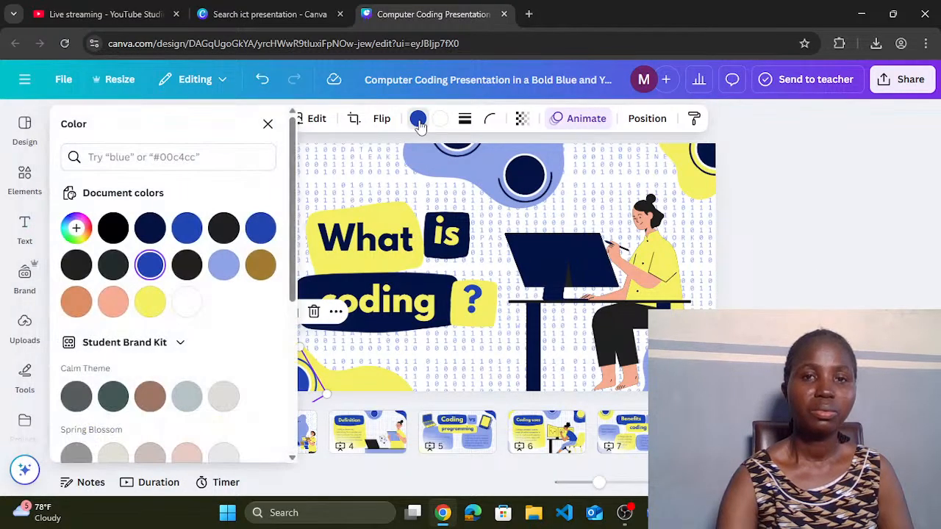
pyautogui.click(149, 263)
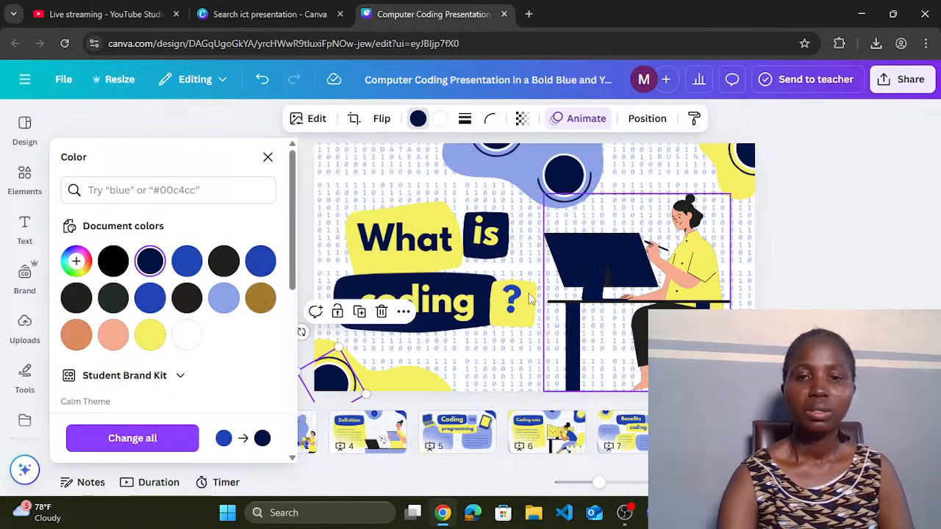
pyautogui.click(416, 248)
pyautogui.doubleClick(416, 249)
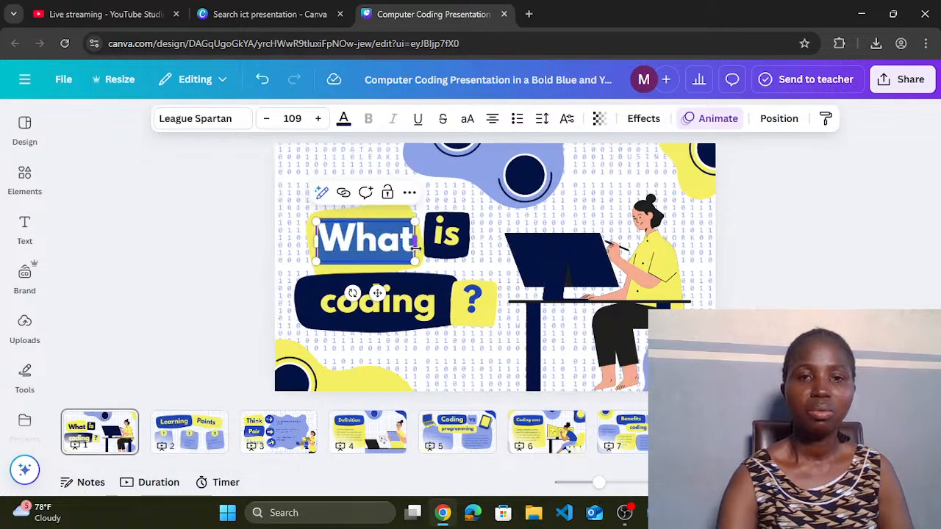
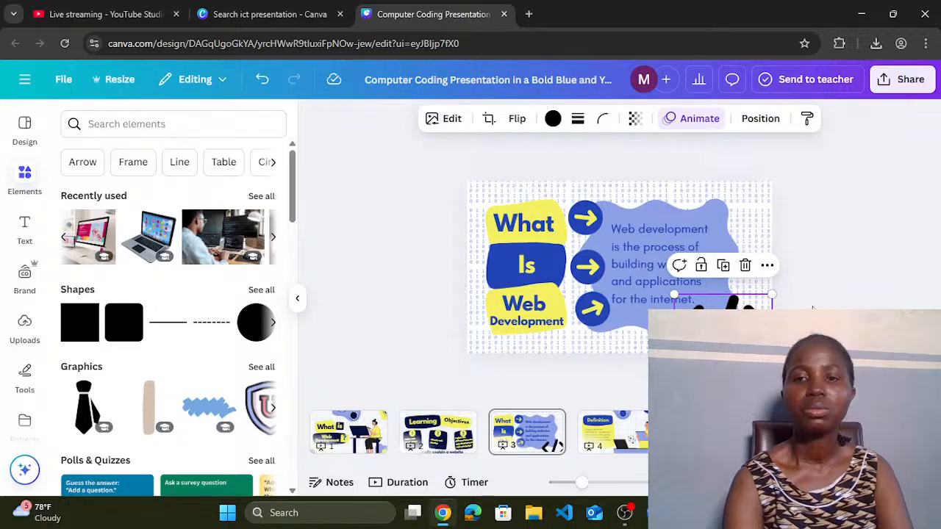
# Step: Recolour the black code-symbol graphic to navy #031244 from Document colors
pyautogui.click(813, 311)
pyautogui.click(735, 323)
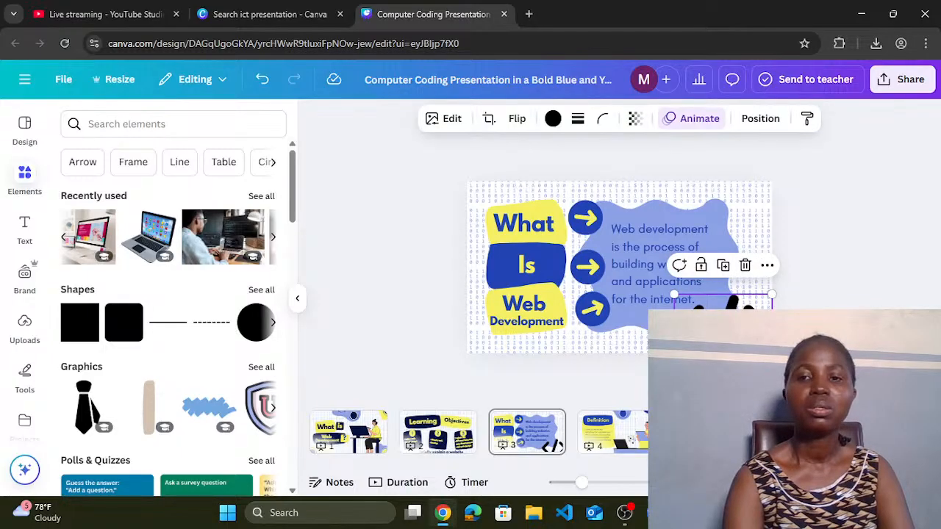
pyautogui.click(553, 118)
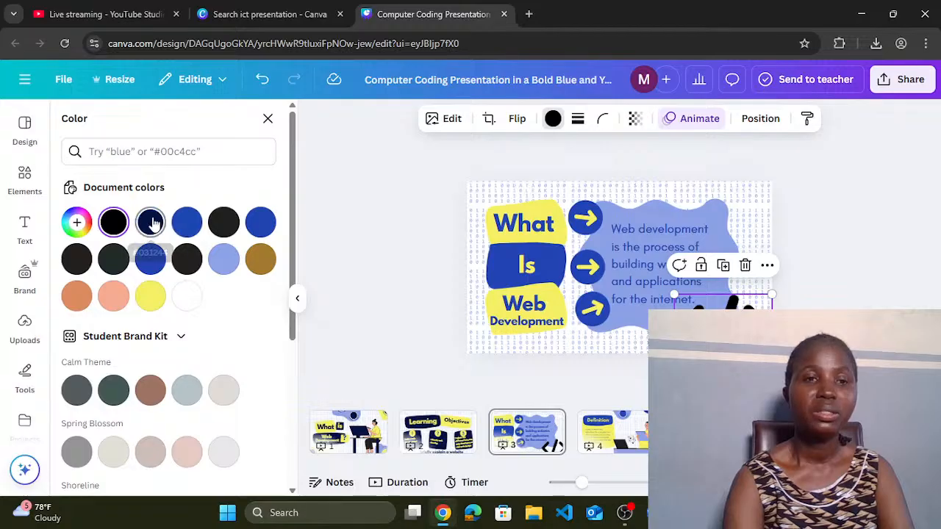
pyautogui.click(151, 222)
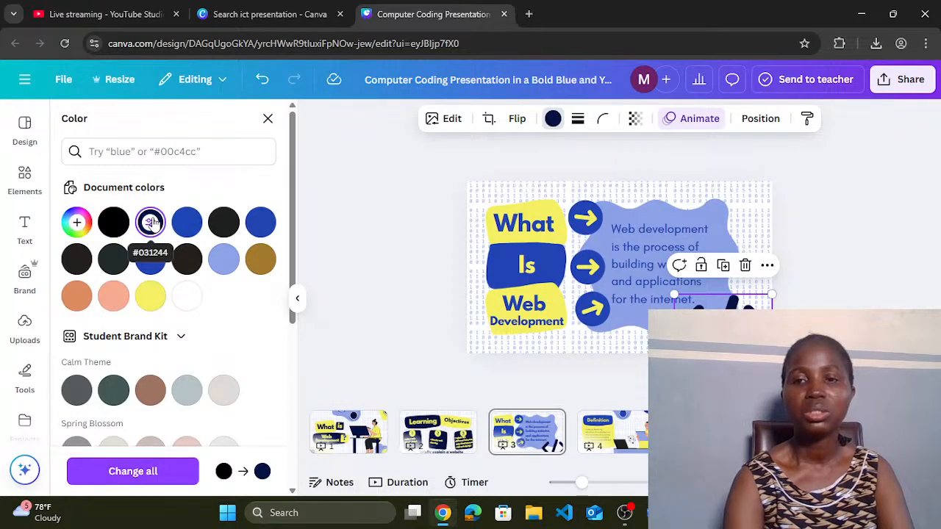
pyautogui.click(862, 295)
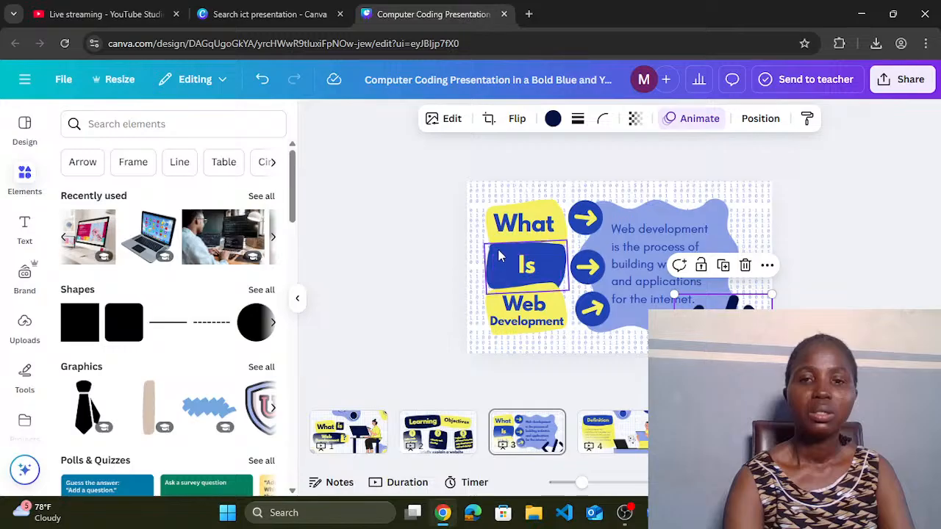
# Step: Fill the bright blue band behind 'Is' with navy #031244, then deselect
pyautogui.click(497, 246)
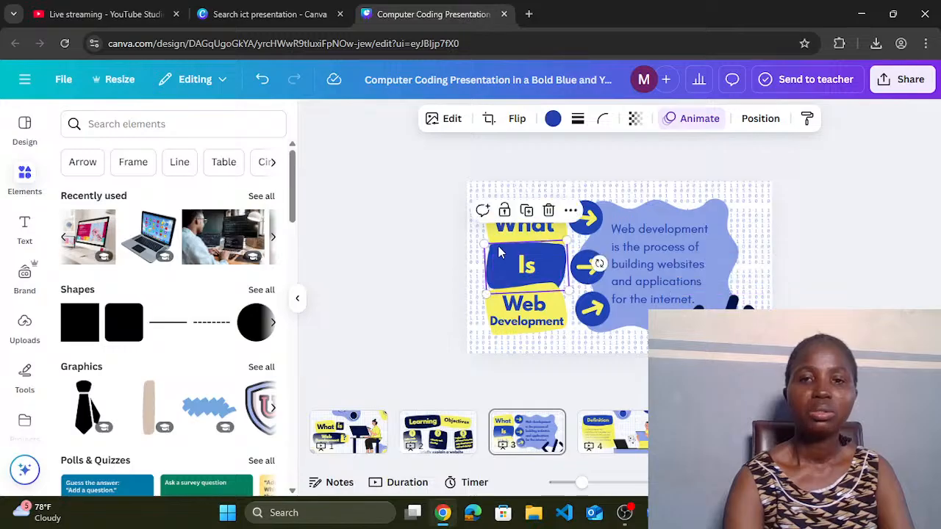
pyautogui.click(552, 118)
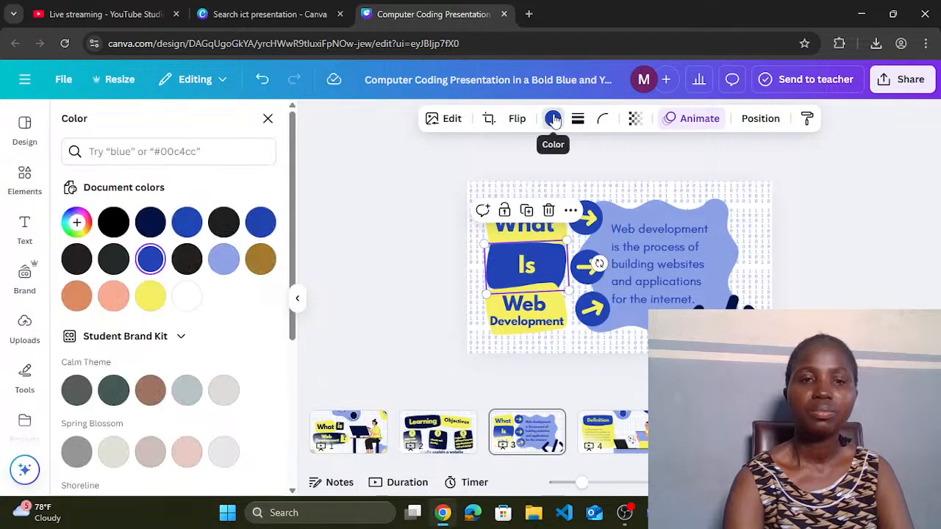
pyautogui.click(150, 224)
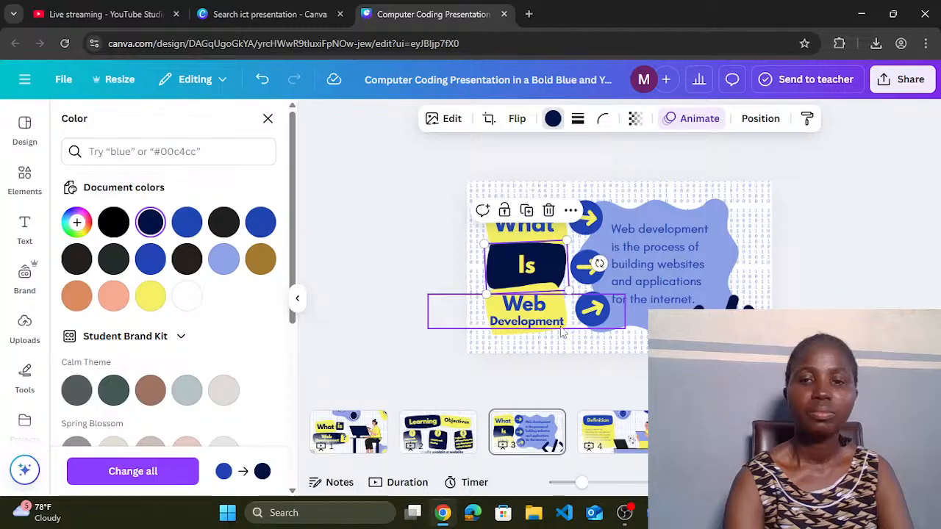
pyautogui.click(599, 323)
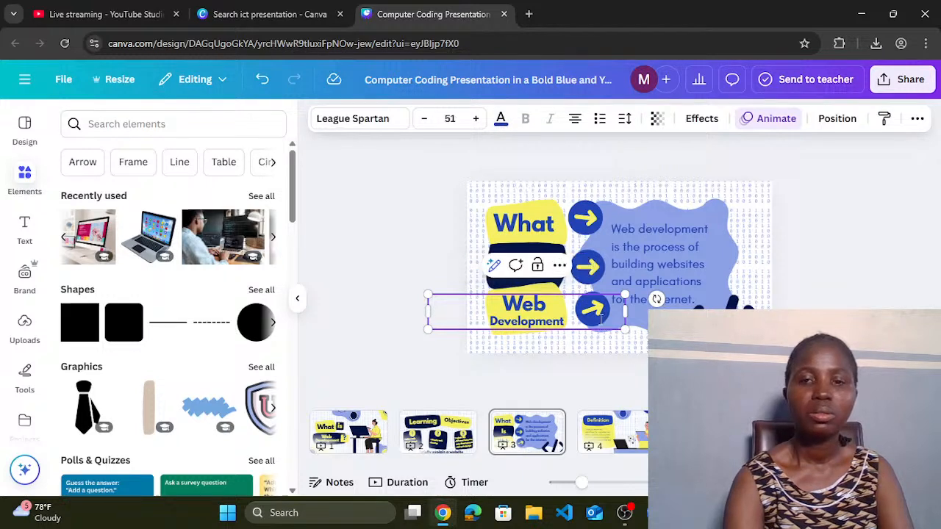
pyautogui.click(857, 283)
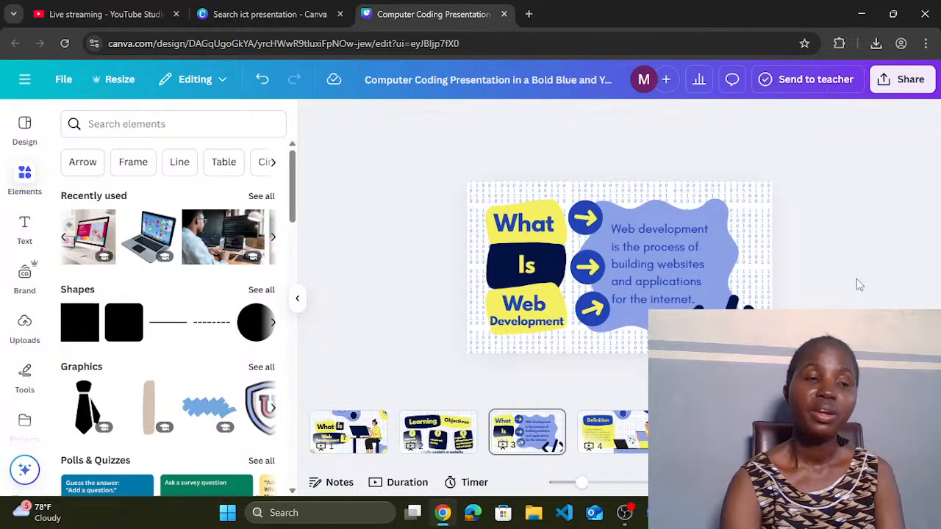
# Step: Fill the light blue definition blob with navy #031244
pyautogui.click(718, 247)
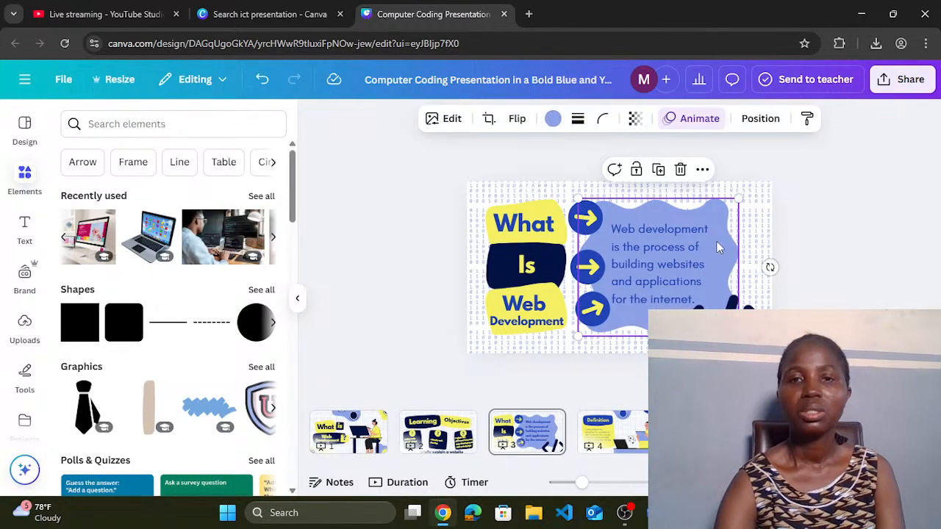
pyautogui.click(556, 123)
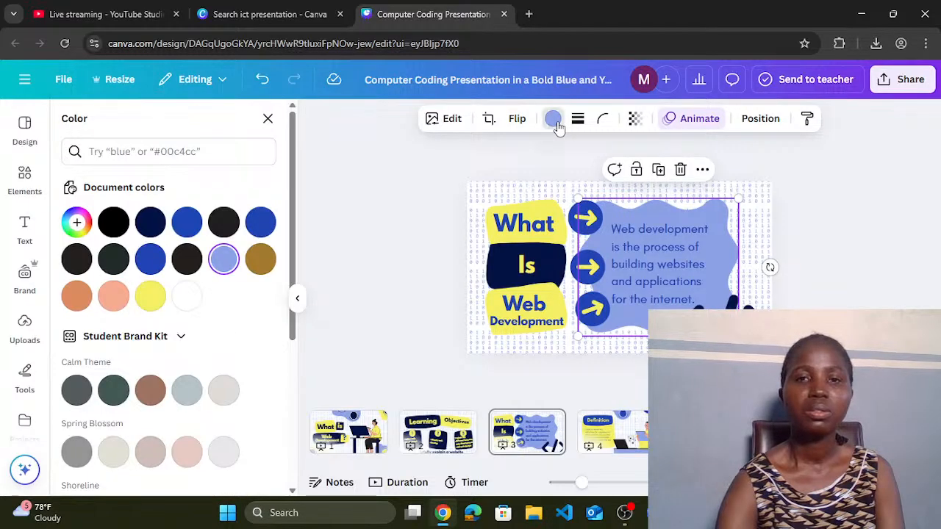
pyautogui.click(555, 125)
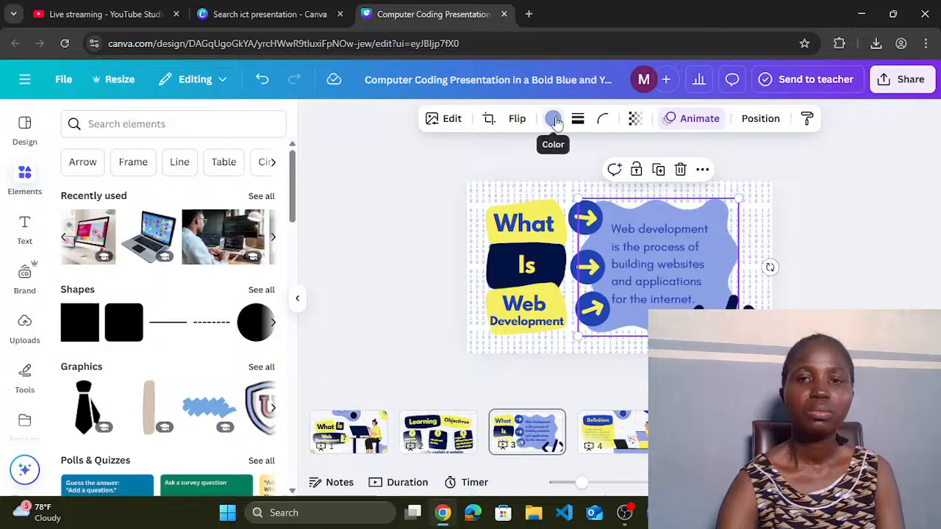
pyautogui.click(553, 120)
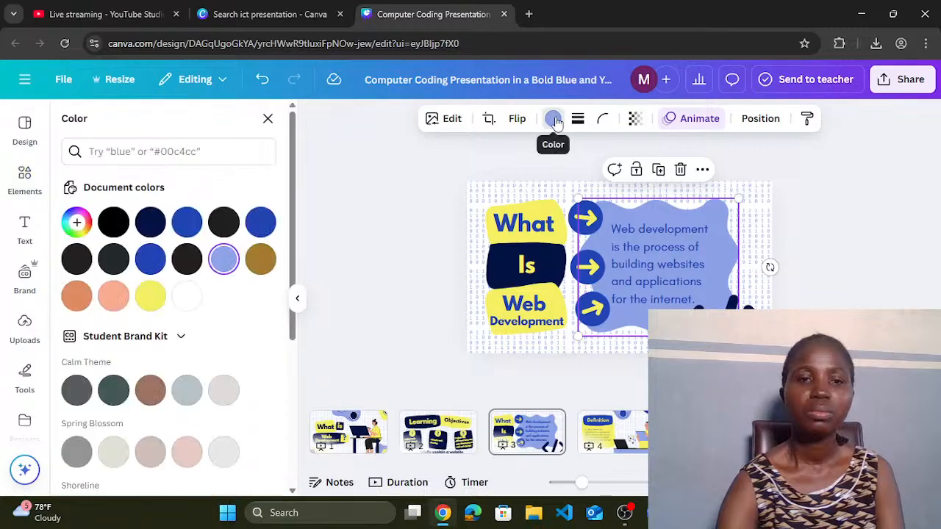
pyautogui.click(150, 222)
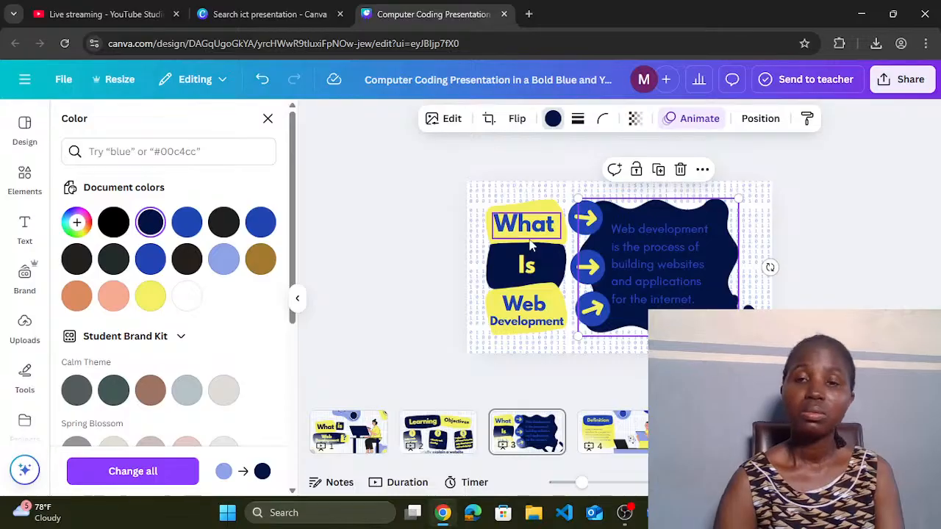
# Step: Turn the web development definition text yellow
pyautogui.click(666, 277)
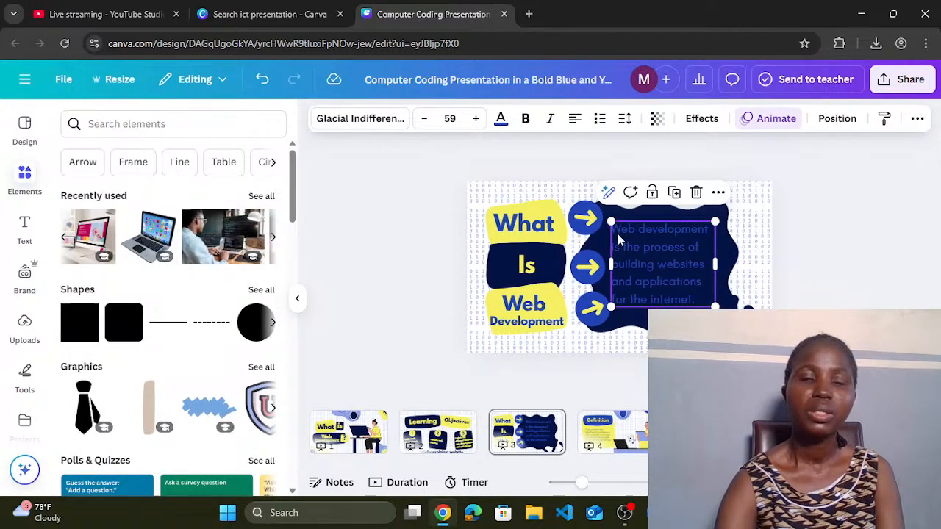
pyautogui.click(501, 121)
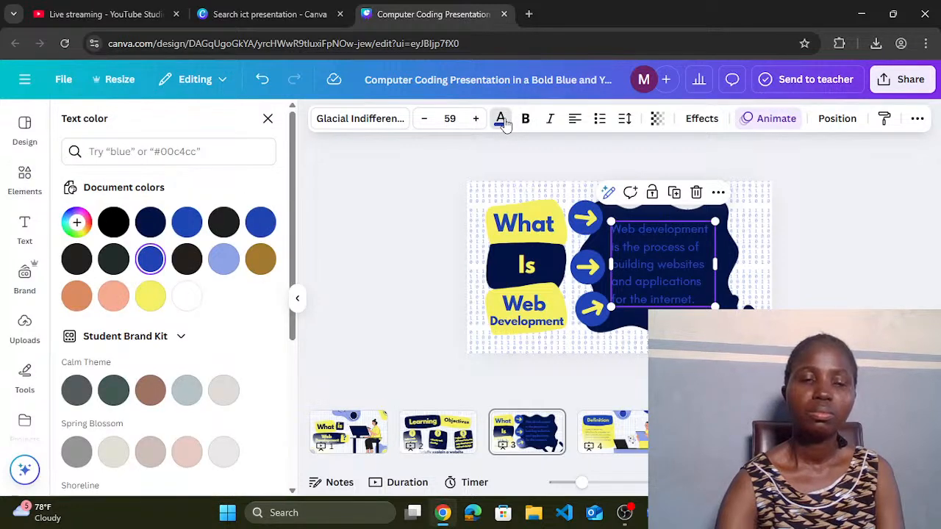
pyautogui.click(151, 296)
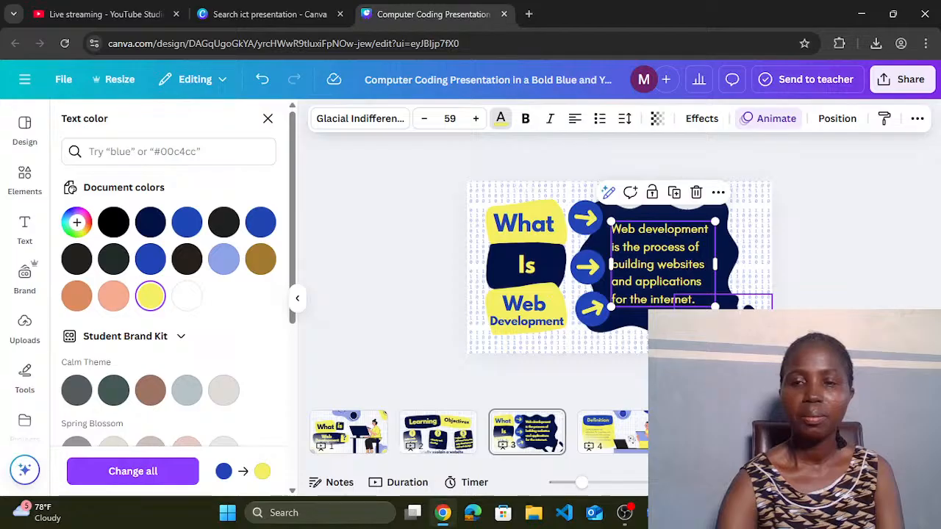
pyautogui.click(722, 325)
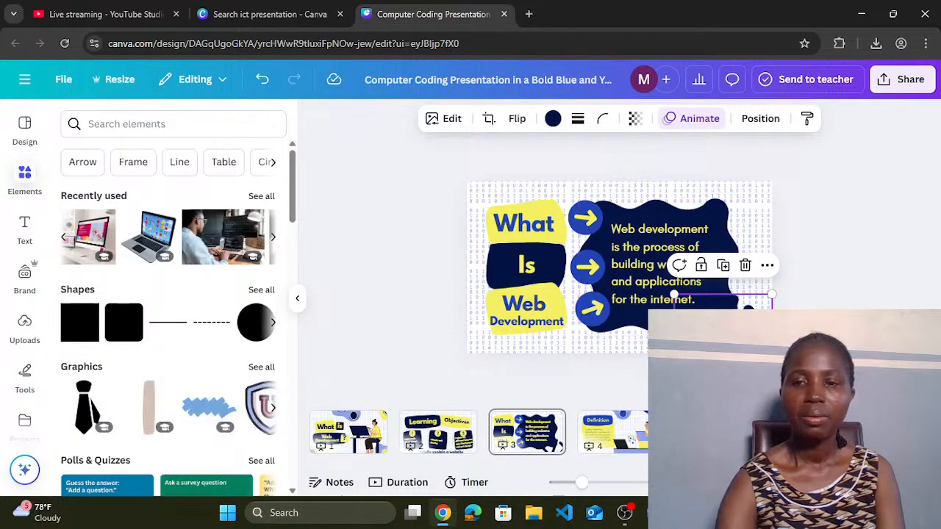
# Step: Shrink the bottom-right code-bracket graphic and keep it navy #031244 after trying yellow
pyautogui.moveTo(772, 295); pyautogui.dragTo(741, 330)
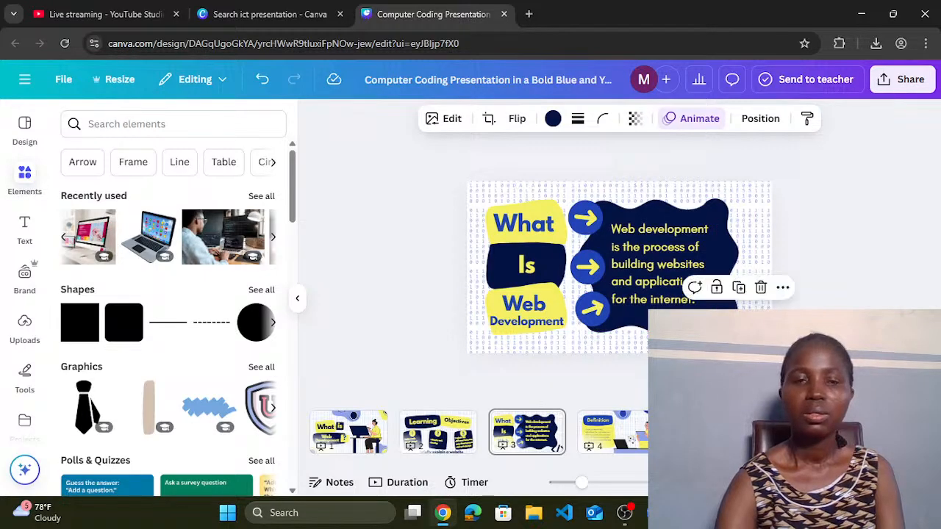
pyautogui.click(553, 118)
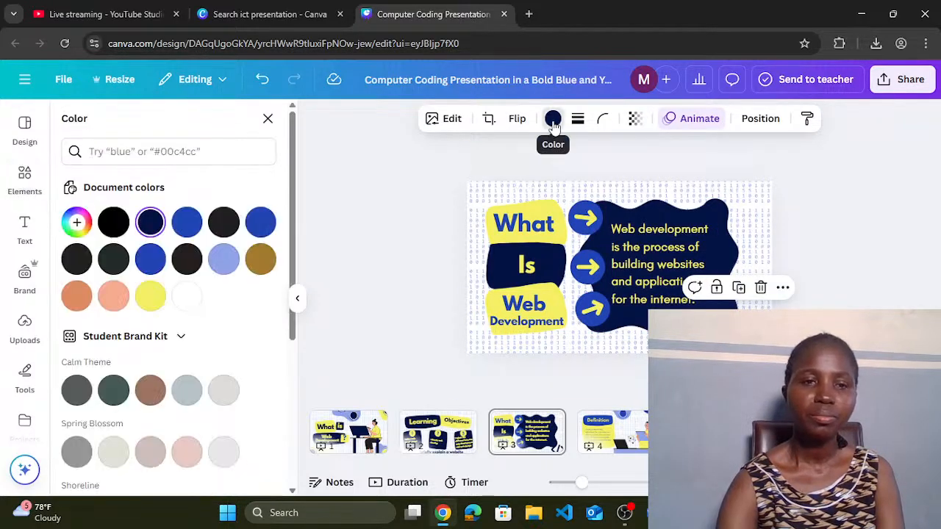
pyautogui.click(151, 296)
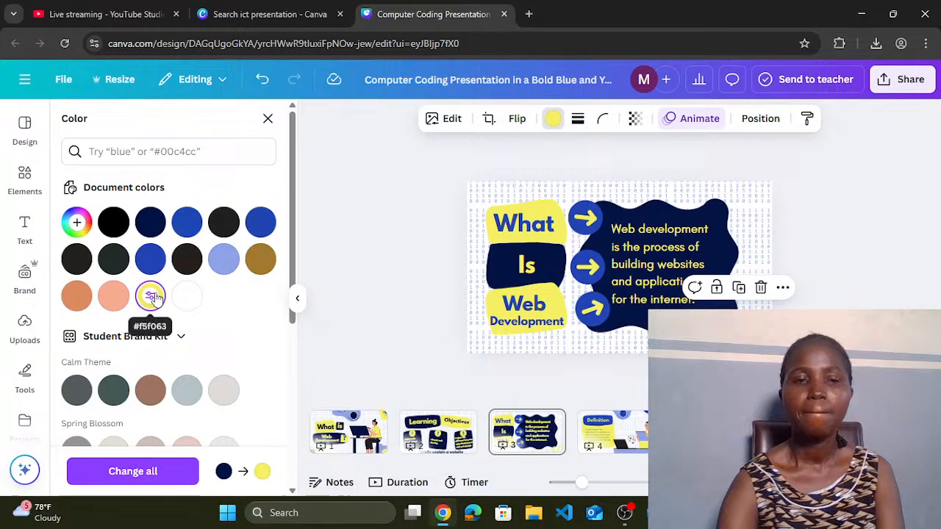
pyautogui.click(150, 223)
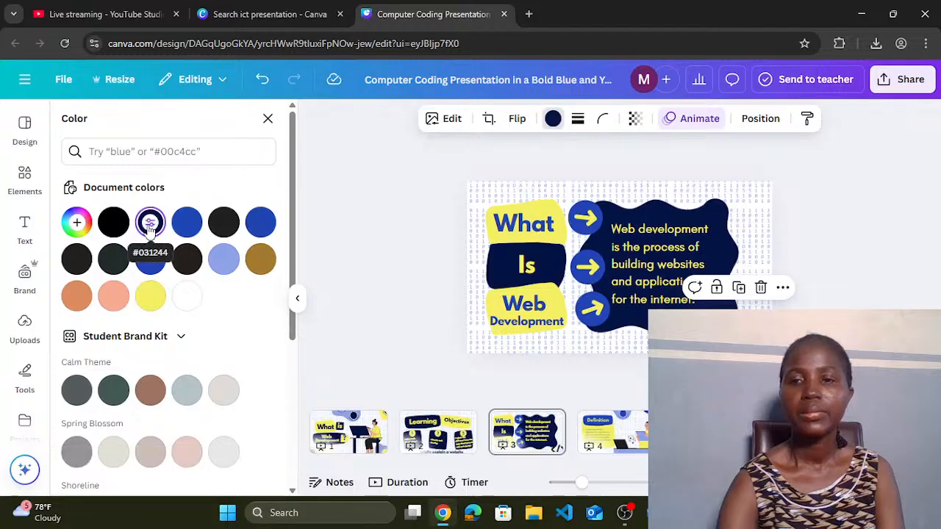
pyautogui.click(834, 287)
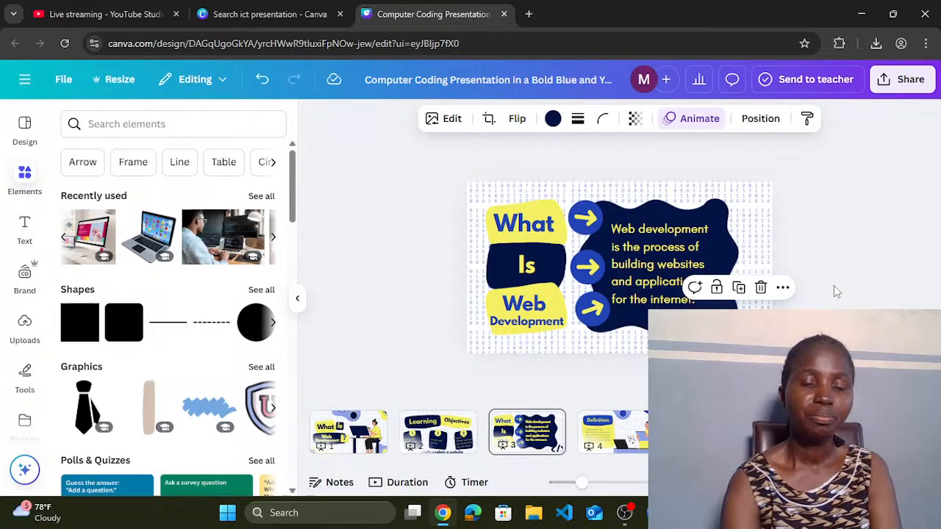
# Step: Go to slide 1, then move to the Definition slide in the thumbnails
pyautogui.click(342, 430)
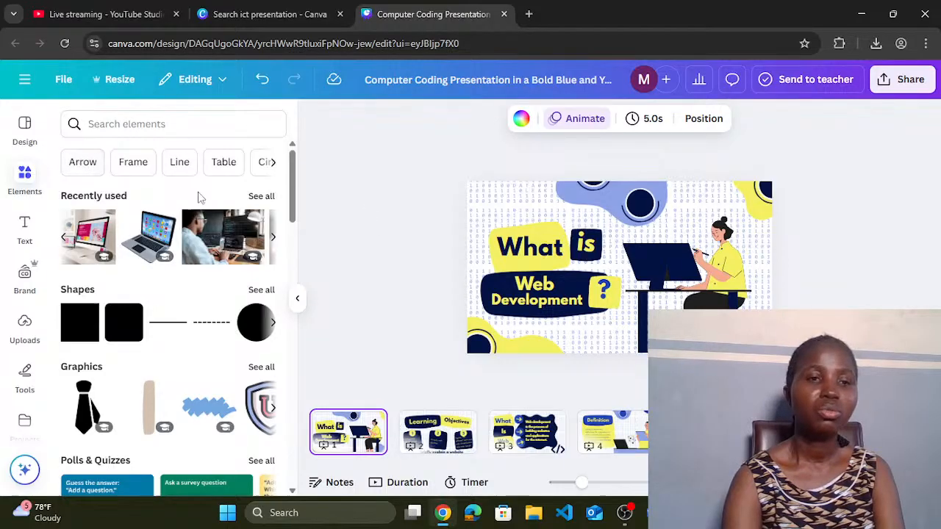
pyautogui.click(24, 80)
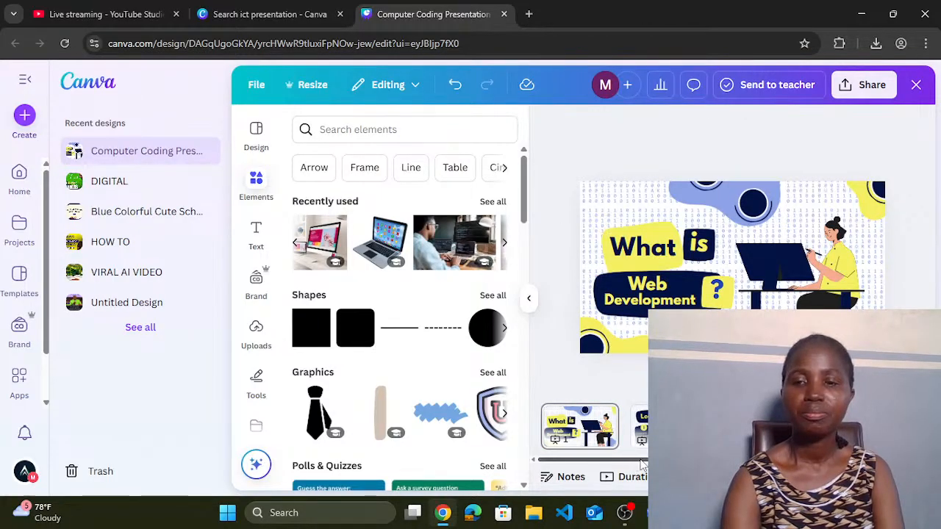
pyautogui.hscroll(5, 641, 464)
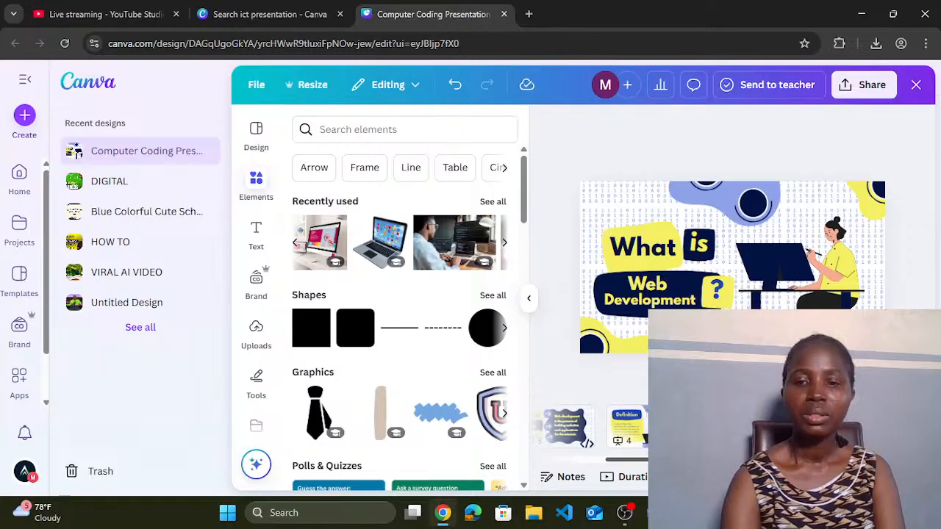
pyautogui.click(628, 413)
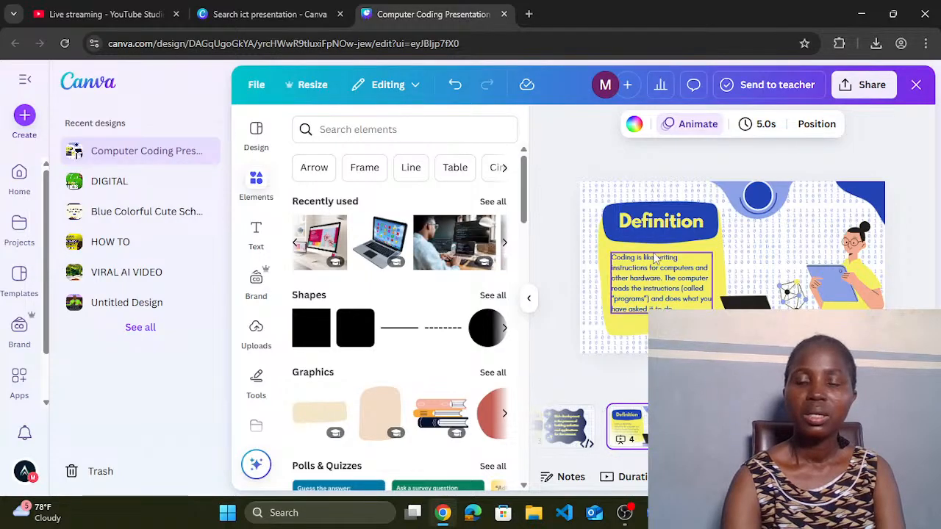
# Step: Select the CLASSIFICATION OF WEB DEVELOPMENT heading in the Word notes, then return to Canva
pyautogui.moveTo(655, 512)
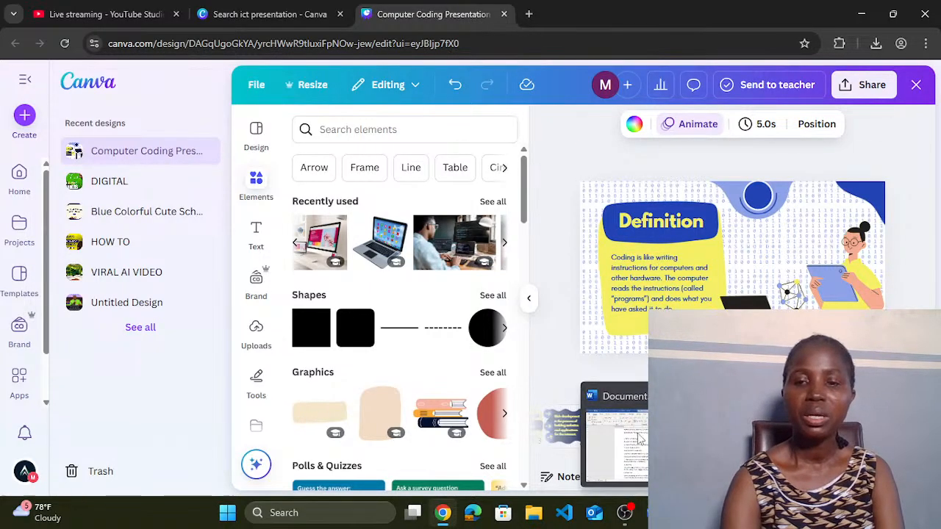
pyautogui.click(615, 441)
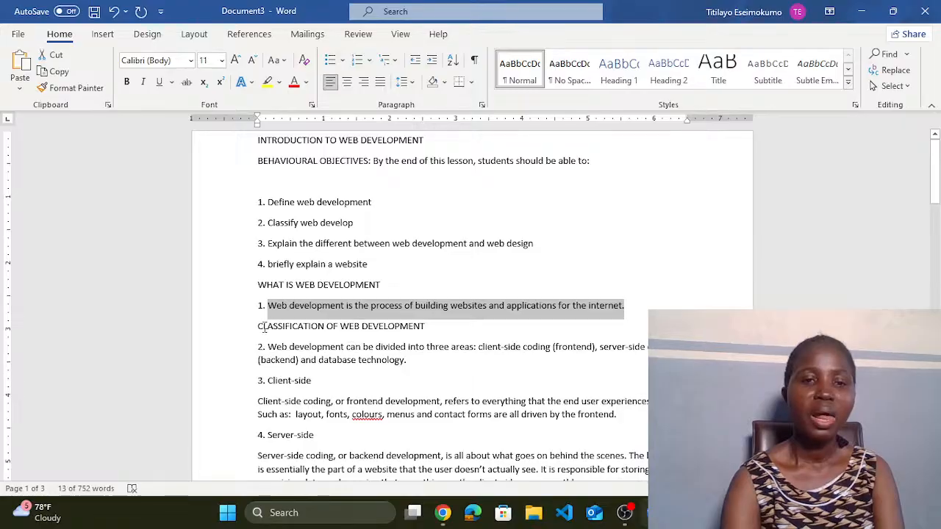
pyautogui.moveTo(258, 326); pyautogui.dragTo(337, 337)
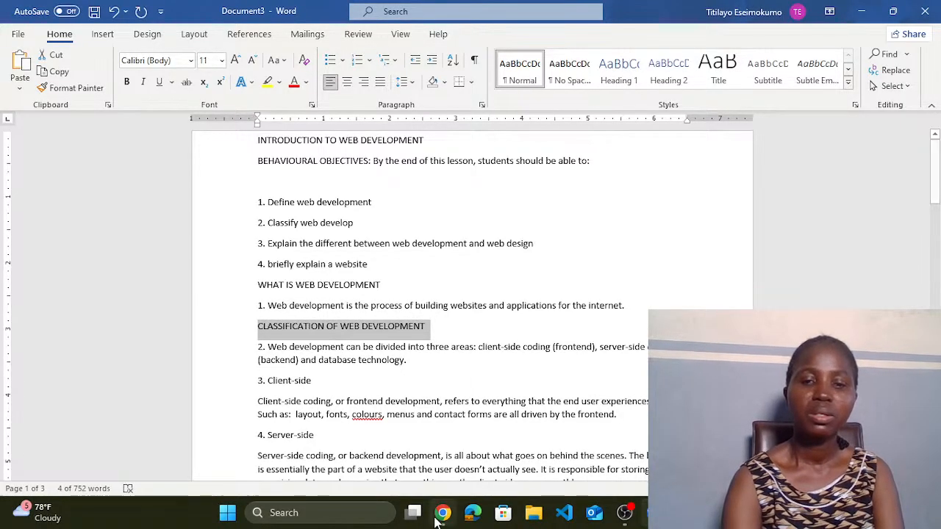
pyautogui.moveTo(442, 513)
pyautogui.click(444, 461)
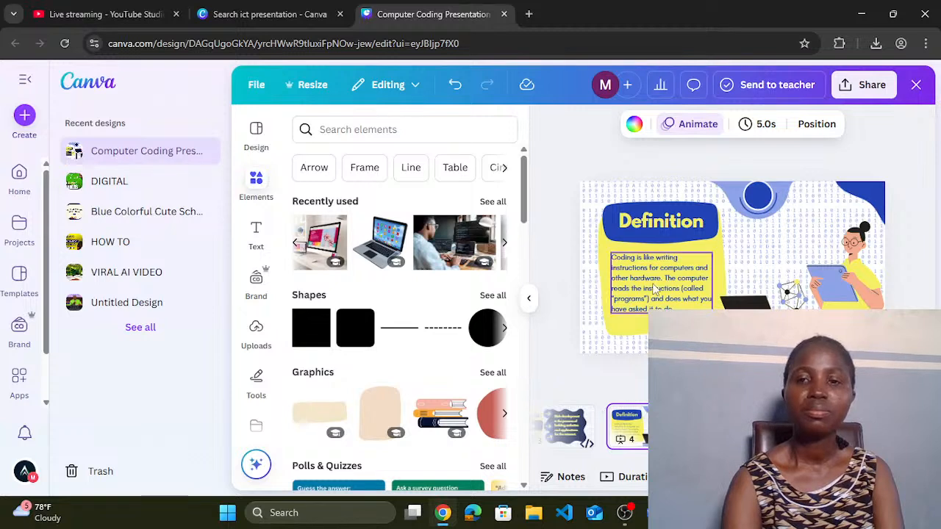
# Step: Paste CLASSIFICATION OF WEB DEVELOPMENT into the Definition heading, widen it, and shrink the font toward 49
pyautogui.click(656, 227)
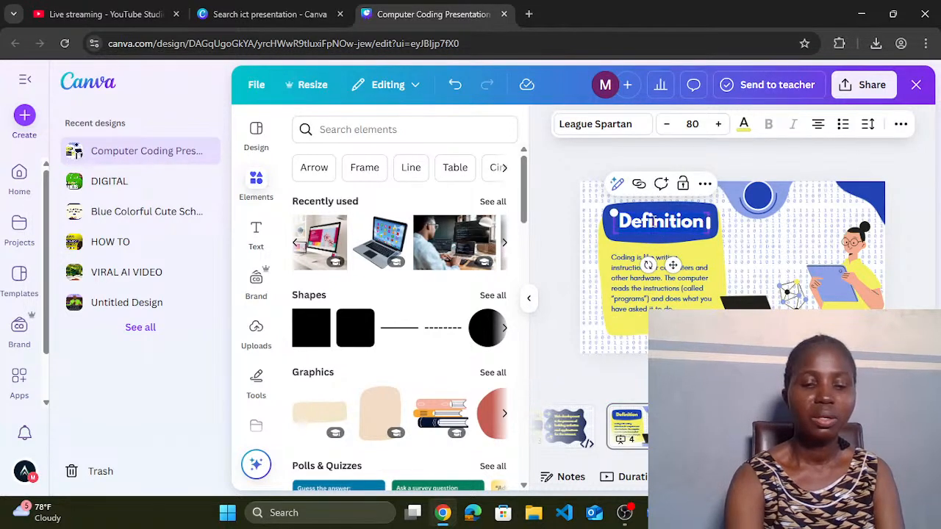
pyautogui.click(653, 220)
pyautogui.write('CLASSIFICATION')
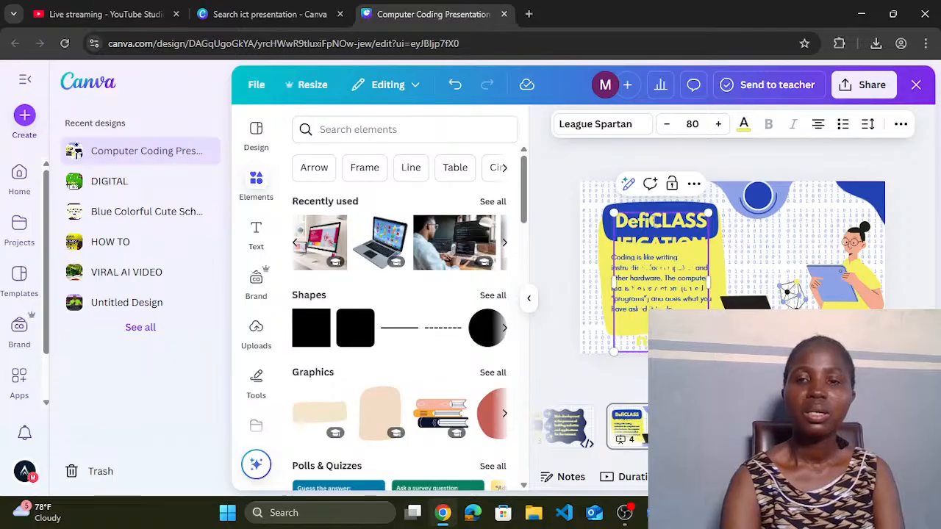
pyautogui.moveTo(710, 279); pyautogui.dragTo(730, 273)
pyautogui.click(667, 129)
pyautogui.click(667, 129)
pyautogui.click(667, 129)
pyautogui.click(666, 129)
pyautogui.click(666, 129)
pyautogui.click(667, 130)
pyautogui.click(666, 129)
pyautogui.click(666, 130)
pyautogui.click(666, 129)
pyautogui.click(666, 129)
pyautogui.click(666, 129)
pyautogui.click(667, 129)
pyautogui.click(667, 129)
pyautogui.click(667, 129)
pyautogui.click(667, 129)
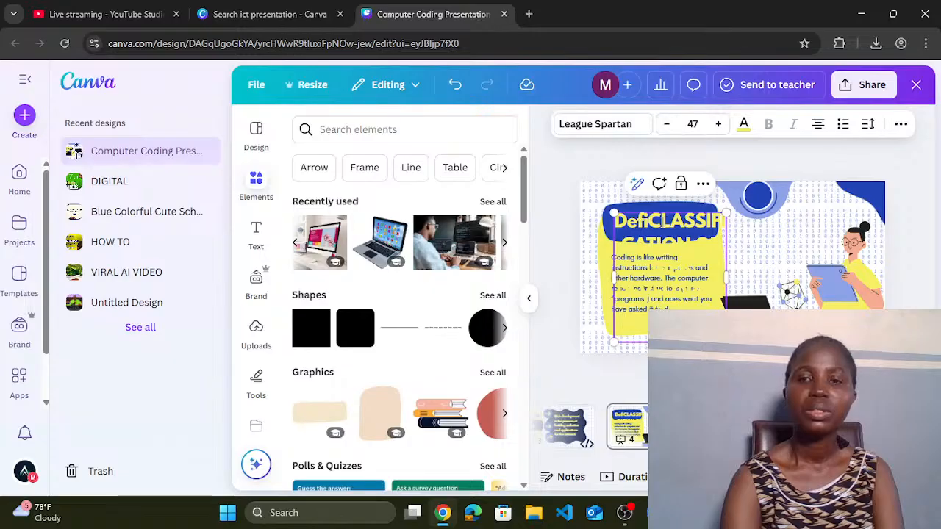
# Step: Move the heading box up and slightly left
pyautogui.click(572, 235)
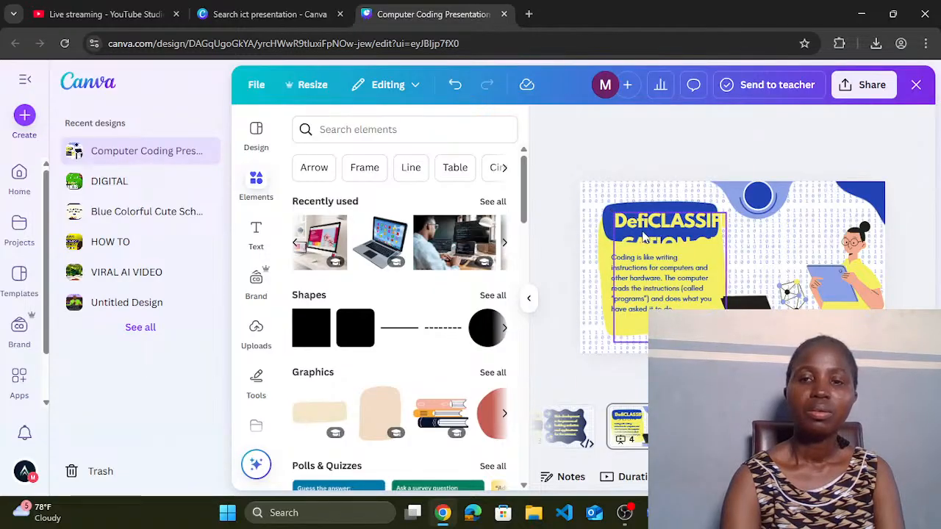
pyautogui.click(644, 235)
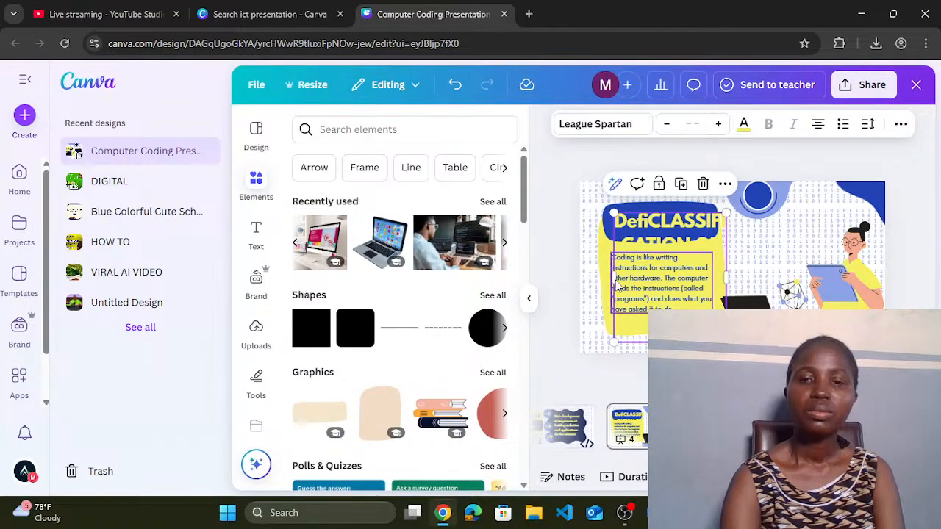
pyautogui.moveTo(615, 285); pyautogui.dragTo(602, 285)
pyautogui.moveTo(638, 223)
pyautogui.mouseDown()
pyautogui.moveTo(607, 203)
pyautogui.moveTo(633, 192)
pyautogui.moveTo(652, 210)
pyautogui.mouseUp()
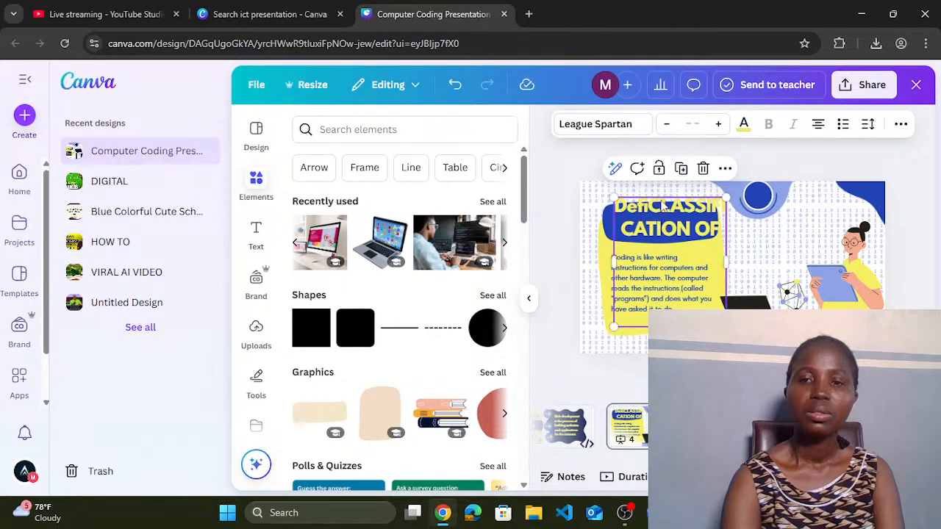
pyautogui.click(662, 204)
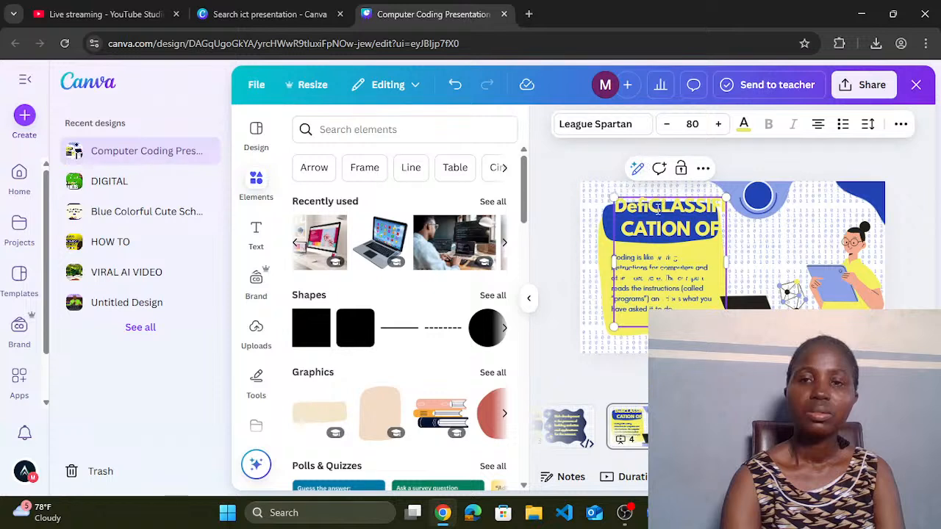
pyautogui.click(657, 240)
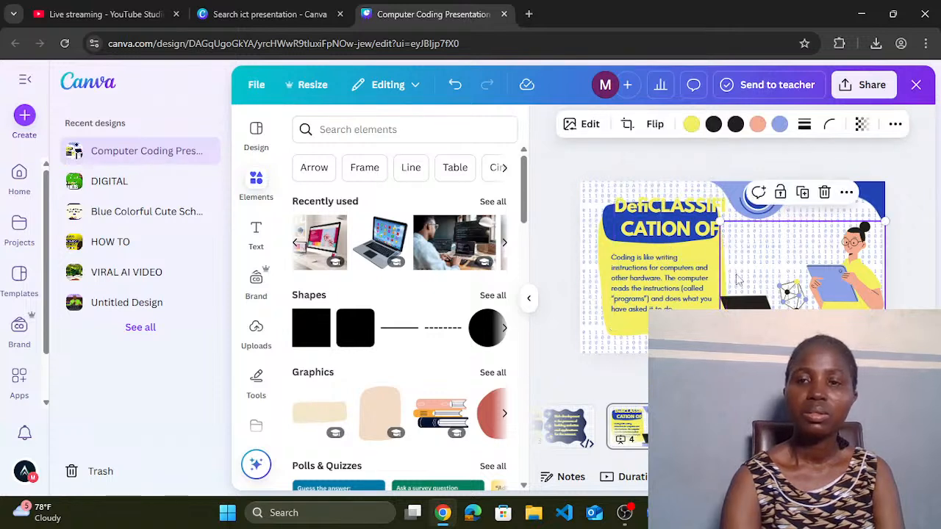
pyautogui.click(656, 240)
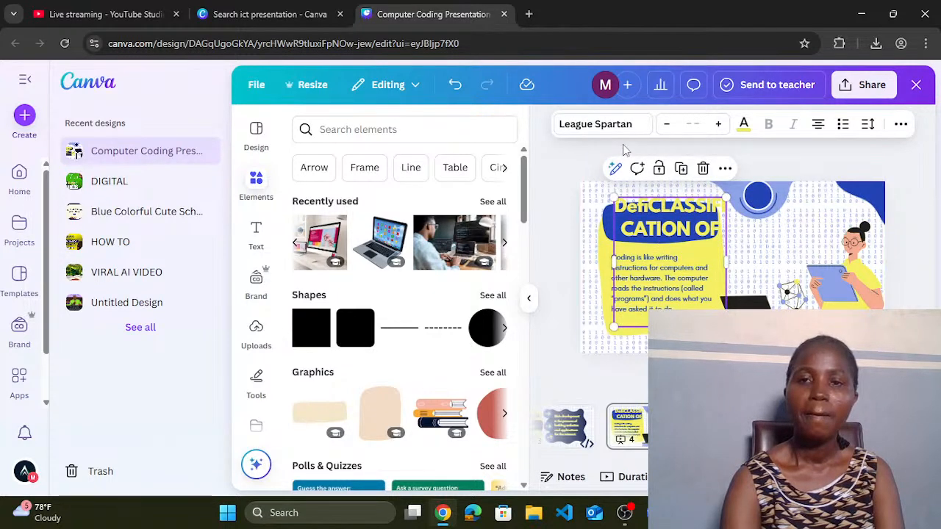
# Step: Lower the heading font to 47 and delete the leftover 'Defi' before CLASSIFICATION
pyautogui.click(630, 207)
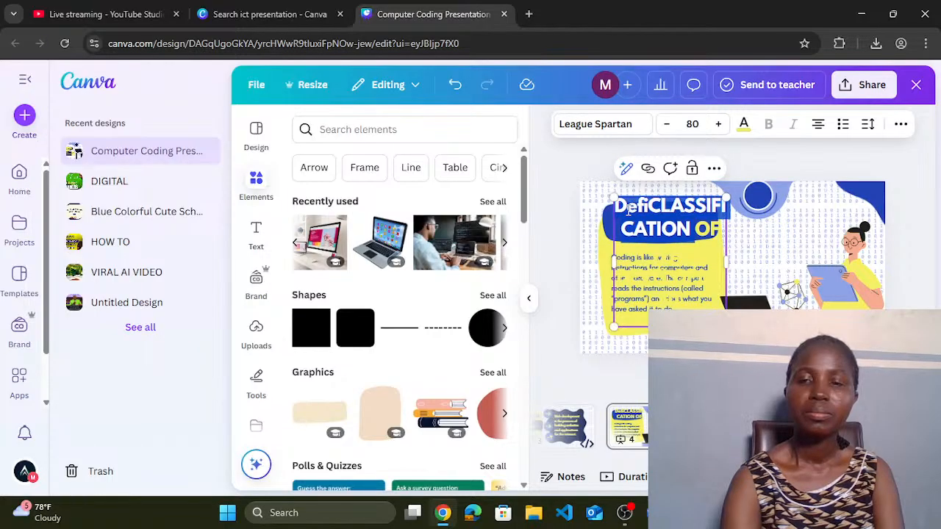
pyautogui.click(668, 124)
pyautogui.click(668, 125)
pyautogui.click(669, 125)
pyautogui.click(669, 126)
pyautogui.click(668, 126)
pyautogui.click(669, 126)
pyautogui.click(669, 126)
pyautogui.click(669, 126)
pyautogui.click(669, 126)
pyautogui.click(669, 125)
pyautogui.click(669, 125)
pyautogui.click(669, 126)
pyautogui.click(668, 125)
pyautogui.click(669, 125)
pyautogui.click(668, 125)
pyautogui.click(668, 126)
pyautogui.click(668, 126)
pyautogui.click(638, 198)
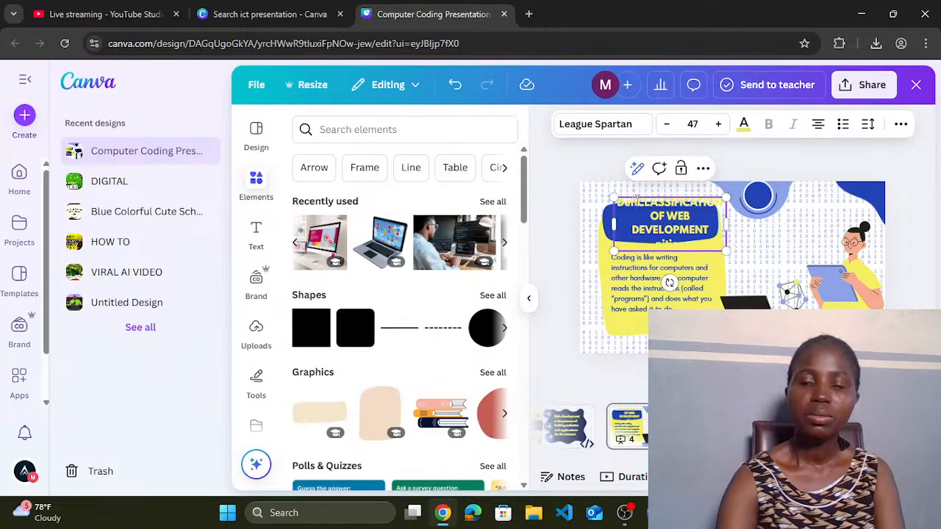
pyautogui.press('BackSpace')
pyautogui.press('BackSpace')
pyautogui.press('BackSpace')
pyautogui.press('BackSpace')
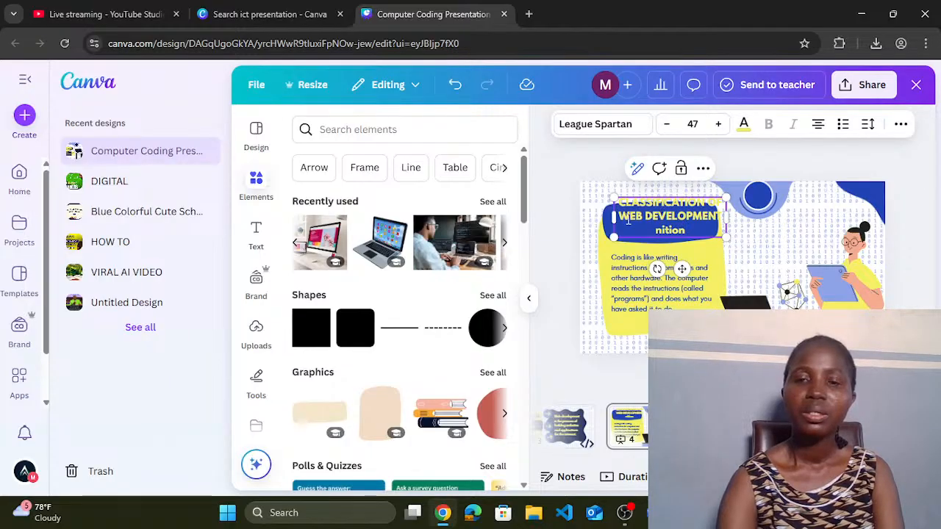
# Step: Resize the heading box, set font size 43, and delete the leftover 'nition' and empty line
pyautogui.moveTo(610, 219)
pyautogui.mouseDown()
pyautogui.moveTo(599, 236)
pyautogui.moveTo(621, 235)
pyautogui.moveTo(601, 233)
pyautogui.mouseUp()
pyautogui.click(667, 125)
pyautogui.click(666, 124)
pyautogui.click(666, 124)
pyautogui.click(666, 124)
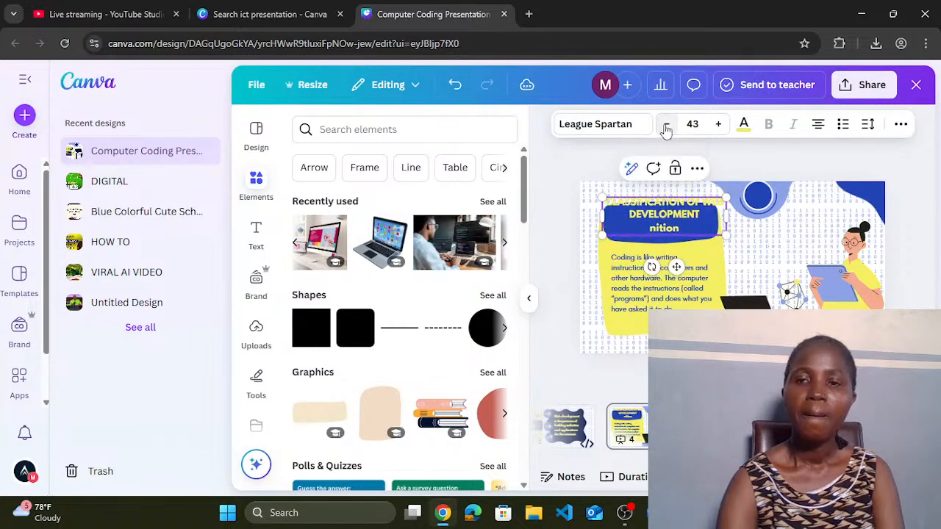
pyautogui.click(682, 231)
pyautogui.press('BackSpace')
pyautogui.press('BackSpace')
pyautogui.press('BackSpace')
pyautogui.press('BackSpace')
pyautogui.press('BackSpace')
pyautogui.press('BackSpace')
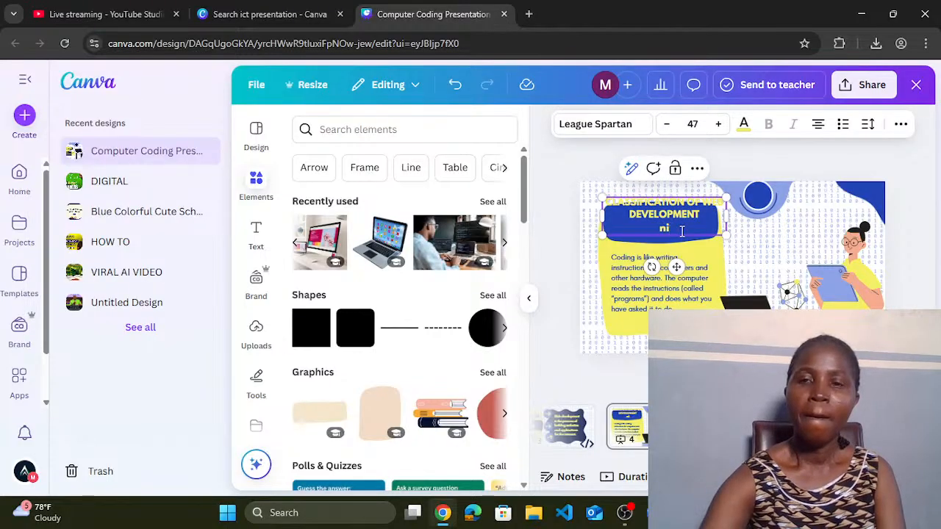
pyautogui.press('BackSpace')
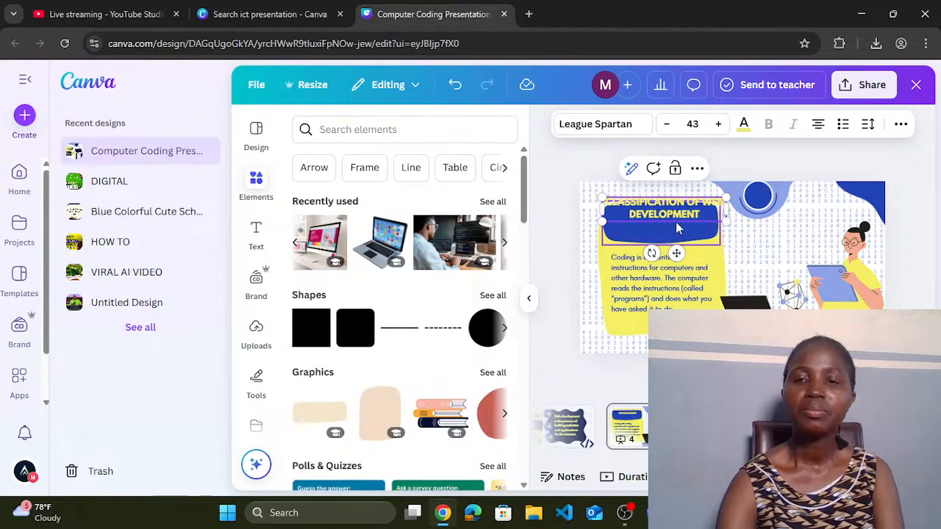
# Step: Move the heading down into the blue box and fill the box dark navy #031244
pyautogui.click(604, 193)
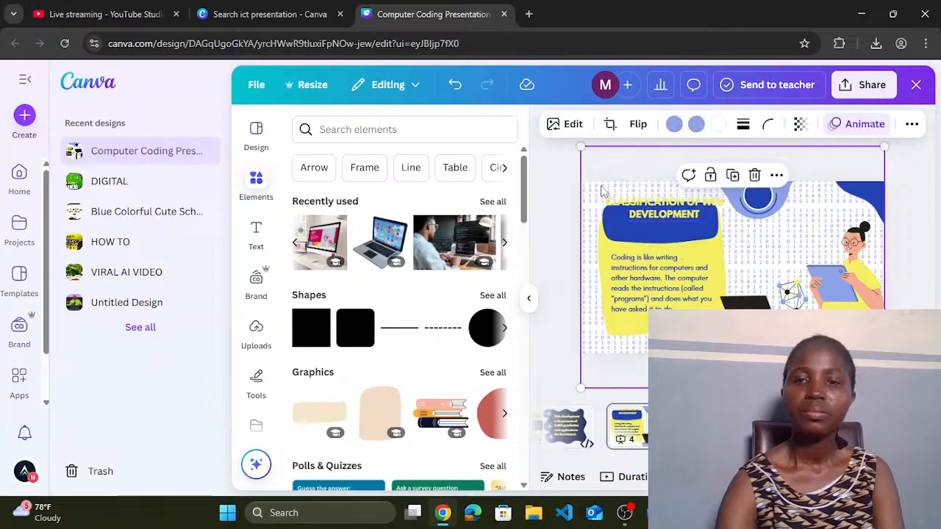
pyautogui.moveTo(652, 214); pyautogui.dragTo(648, 229)
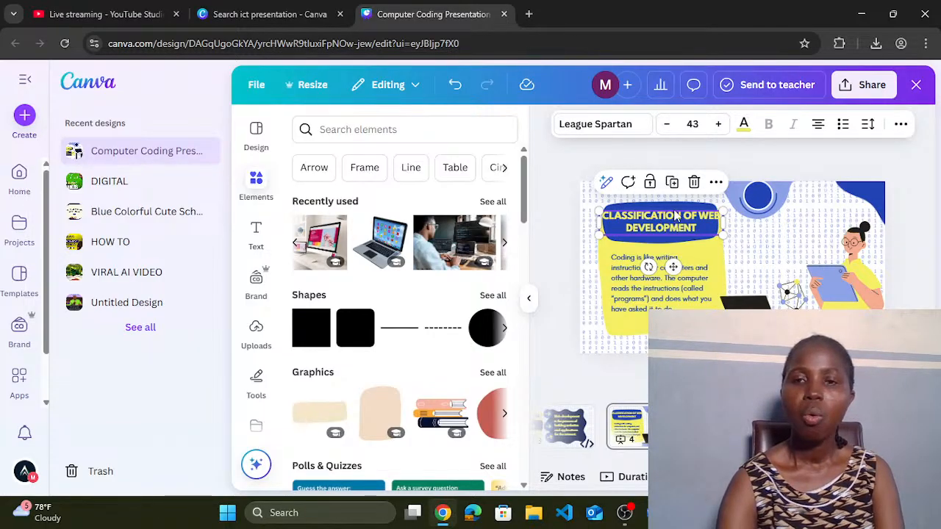
pyautogui.click(671, 241)
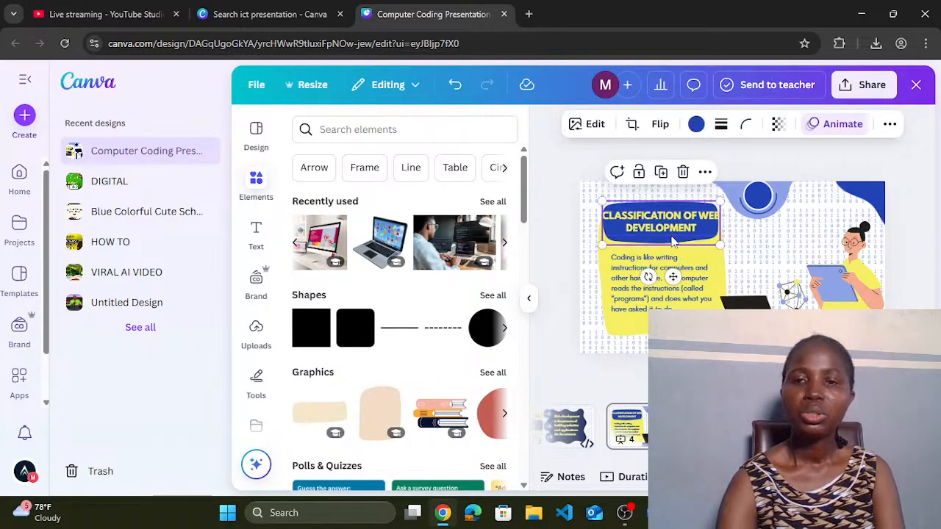
pyautogui.click(696, 125)
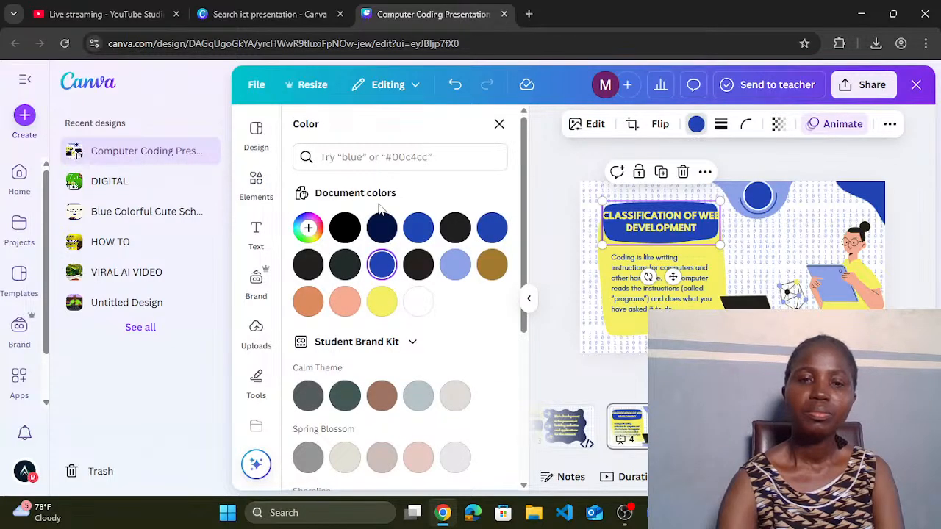
pyautogui.click(384, 228)
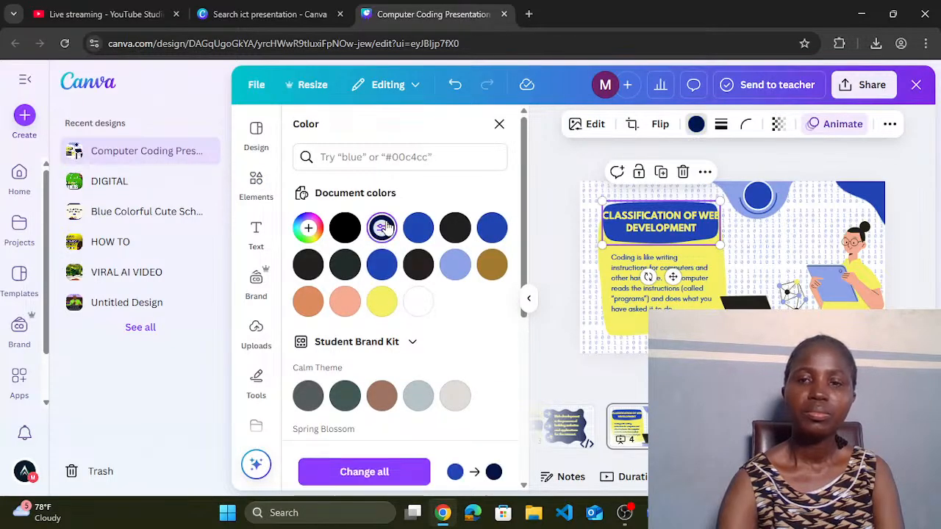
# Step: Reduce the heading font size to 40
pyautogui.click(687, 229)
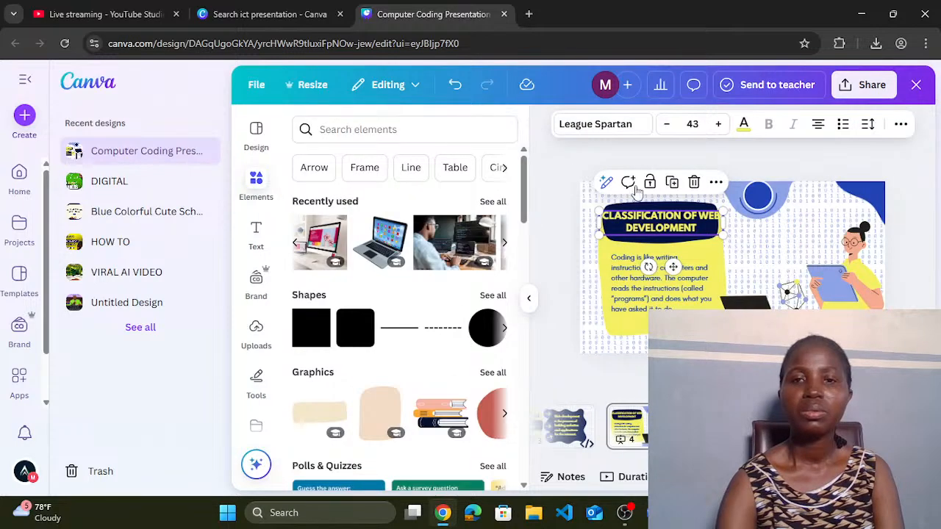
pyautogui.click(667, 124)
pyautogui.click(667, 124)
pyautogui.click(666, 124)
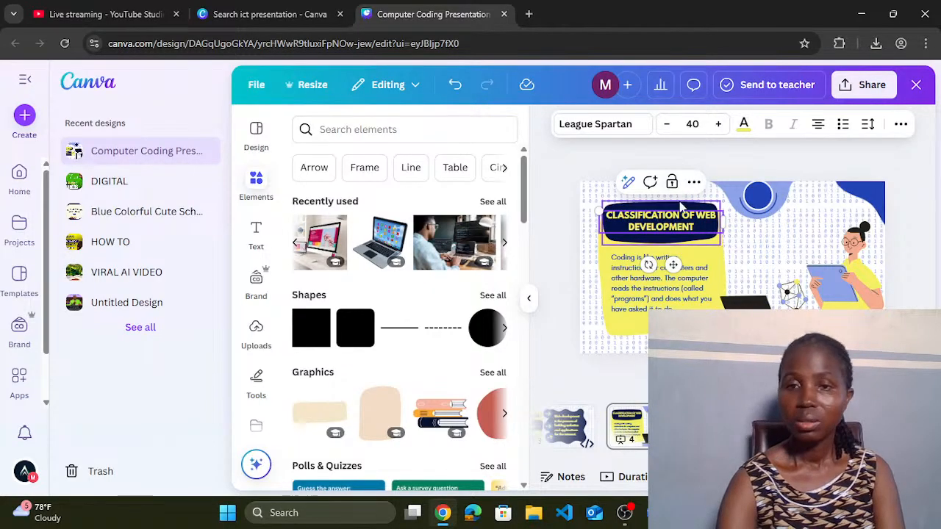
pyautogui.click(659, 291)
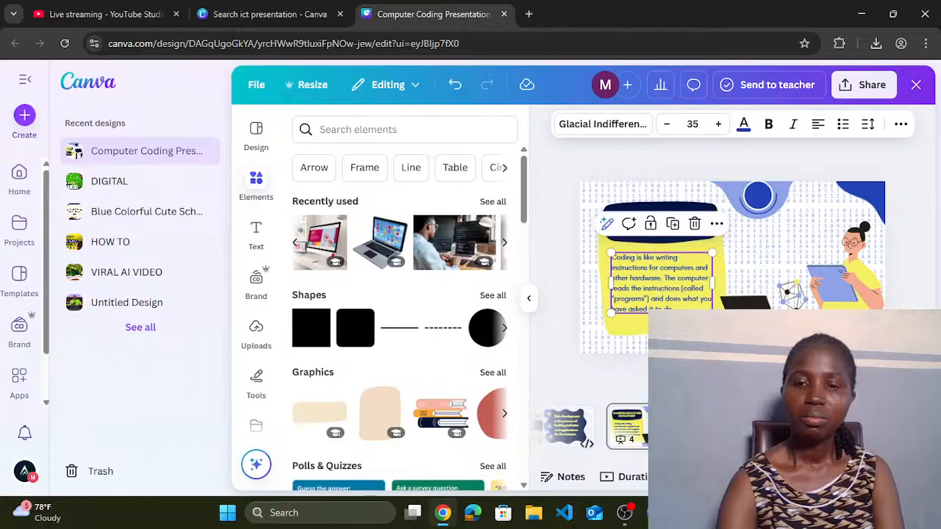
# Step: Copy the 'Web development can be divided…' paragraph from the Word notes and return to Canva
pyautogui.moveTo(654, 513)
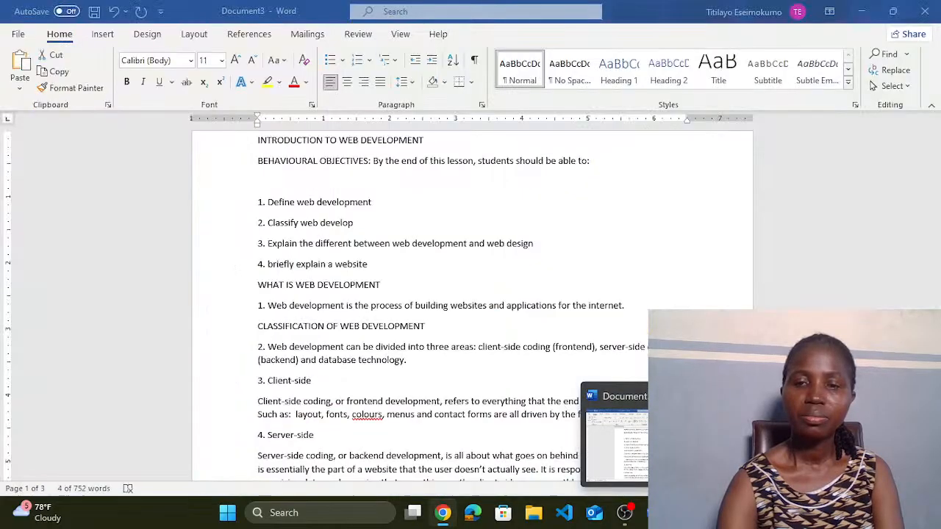
pyautogui.click(650, 444)
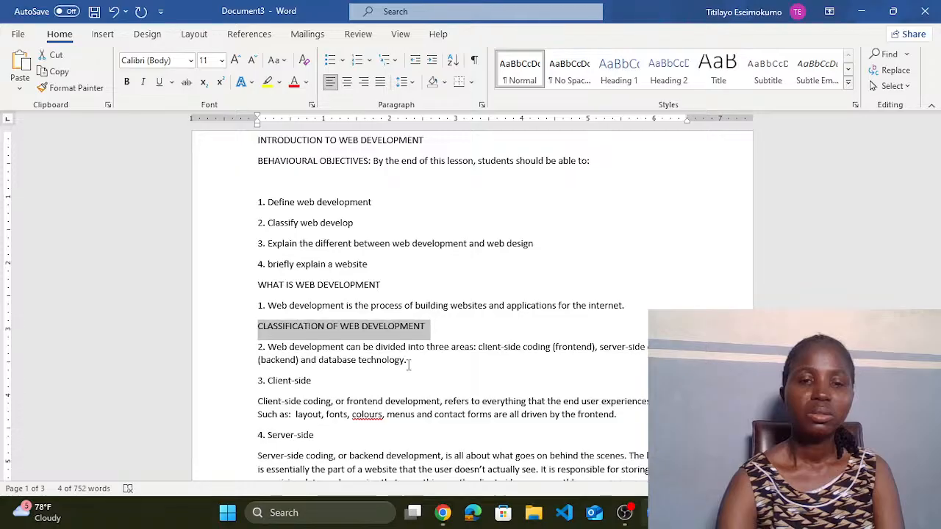
pyautogui.moveTo(270, 349); pyautogui.dragTo(424, 369)
pyautogui.hotkey('ctrl', 'c')
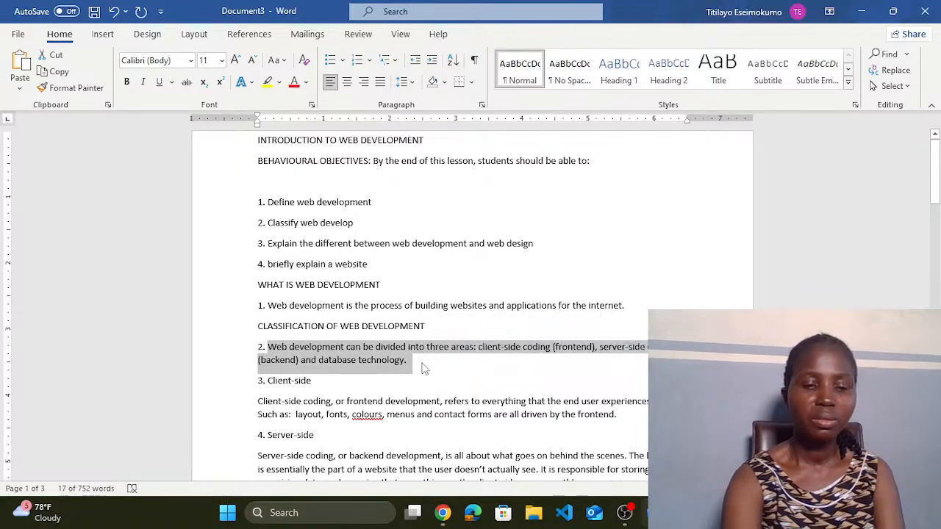
pyautogui.click(446, 516)
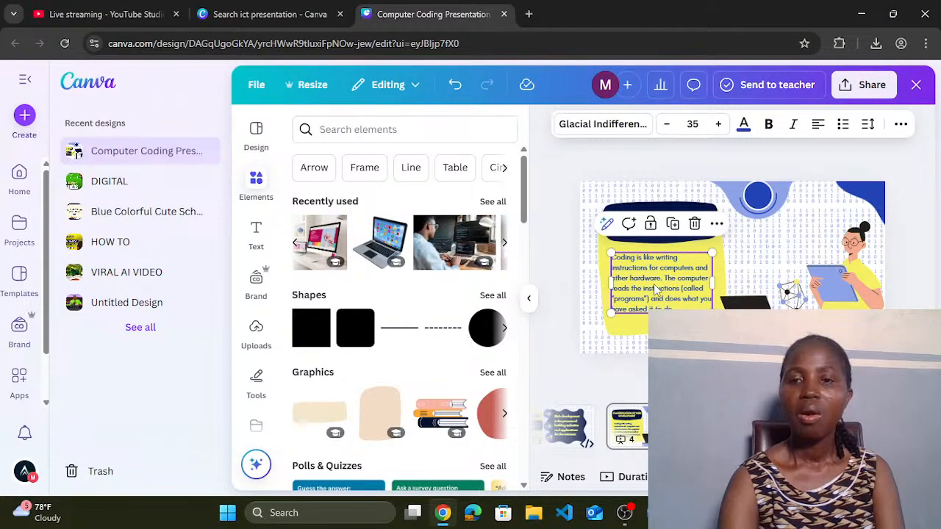
# Step: Replace the slide's body text with the pasted three-areas web development paragraph
pyautogui.doubleClick(654, 289)
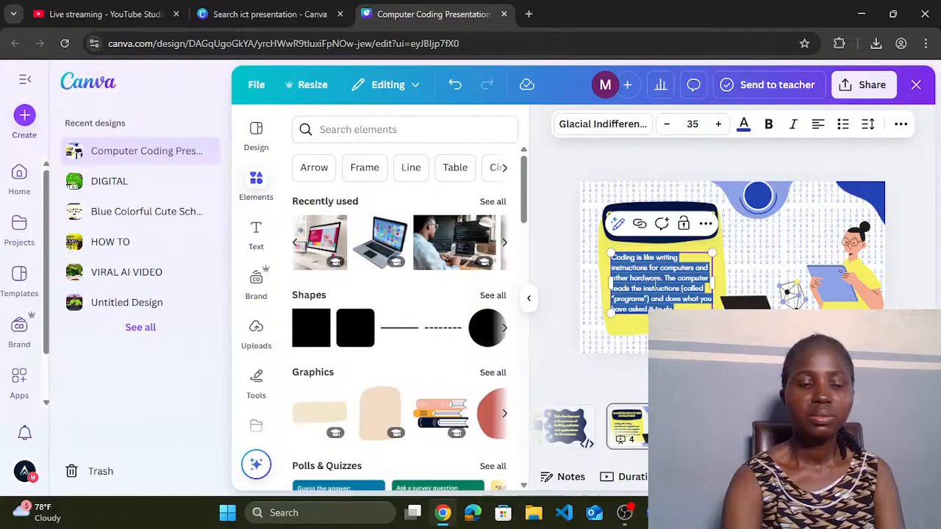
pyautogui.hotkey('ctrl', 'v')
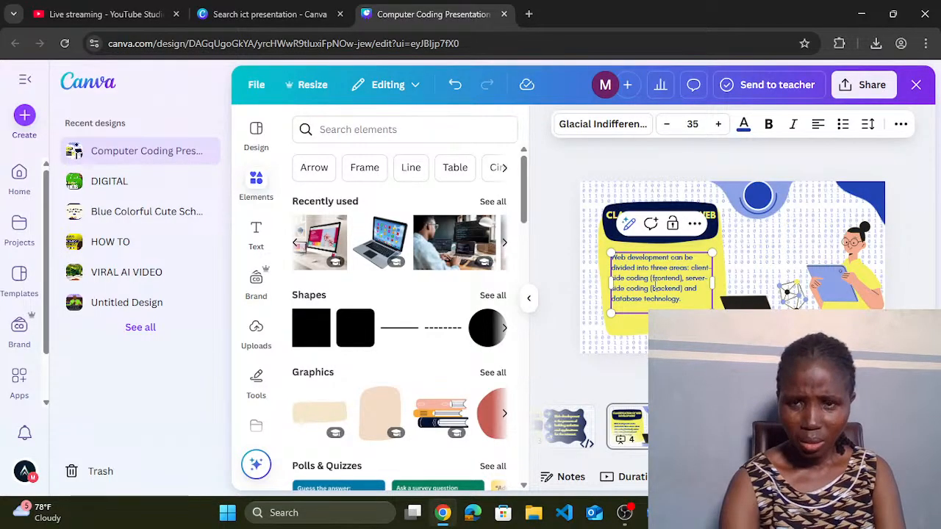
pyautogui.click(652, 305)
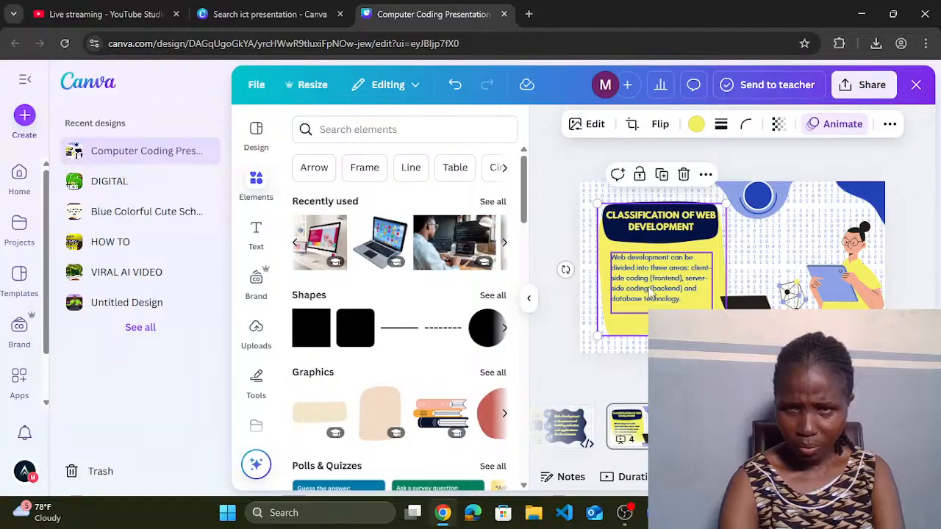
# Step: Duplicate the paragraph box and move the copy onto the right half of the slide
pyautogui.click(652, 294)
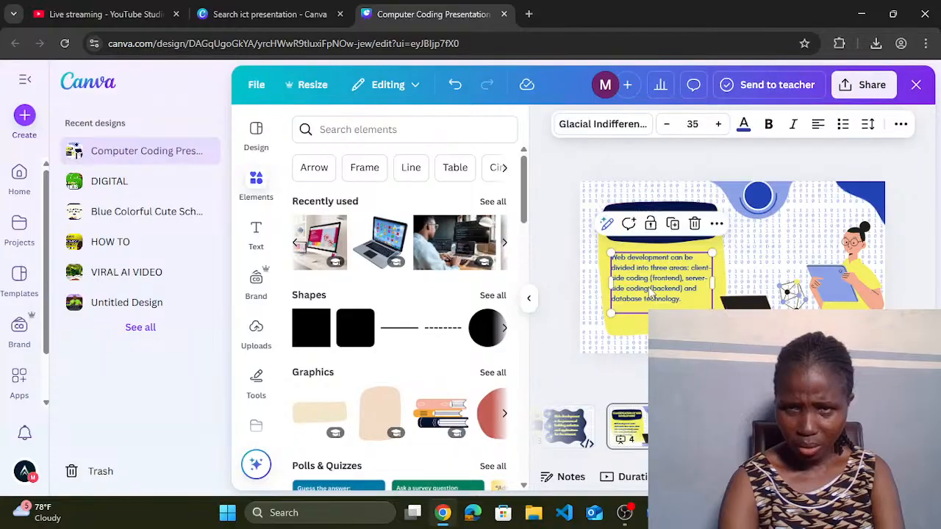
pyautogui.click(673, 226)
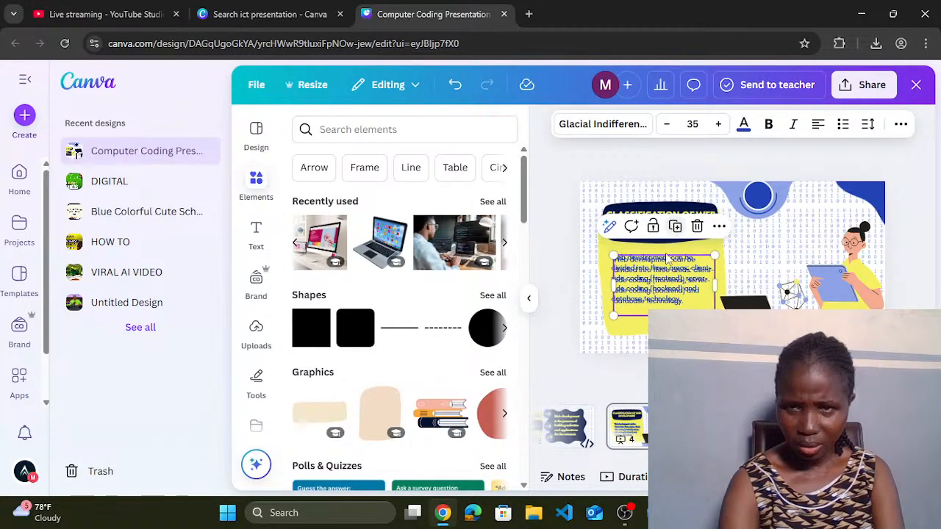
pyautogui.moveTo(664, 288); pyautogui.dragTo(789, 251)
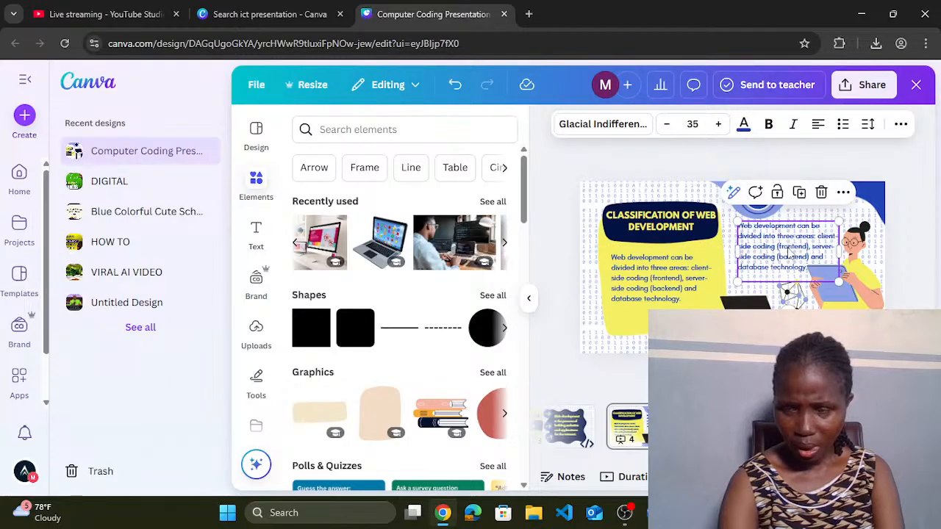
pyautogui.doubleClick(788, 251)
pyautogui.click(786, 259)
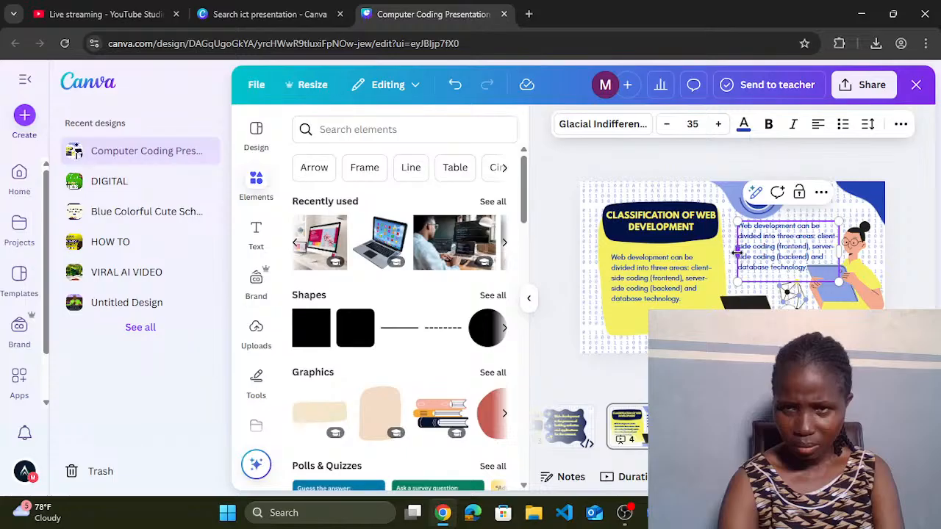
# Step: Widen the copied paragraph from its left edge and cycle its alignment back to left-aligned
pyautogui.moveTo(733, 256); pyautogui.dragTo(726, 257)
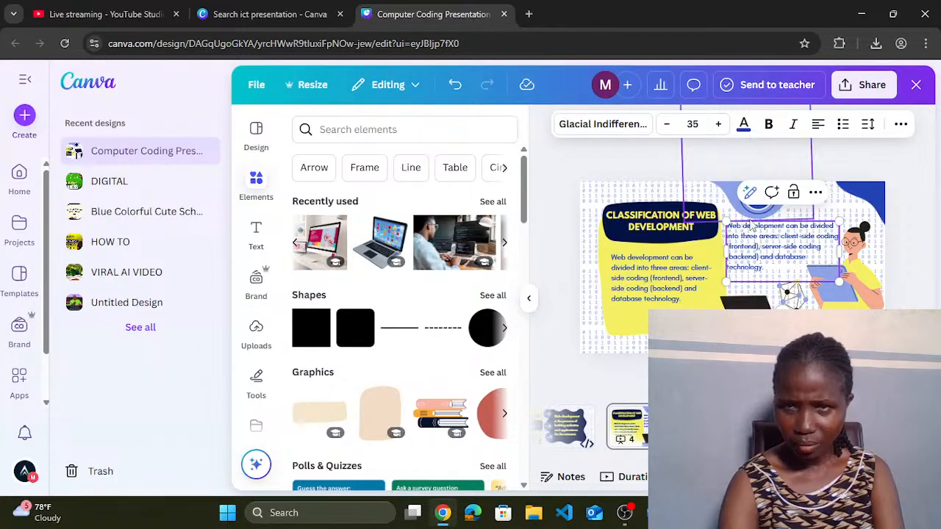
pyautogui.click(819, 125)
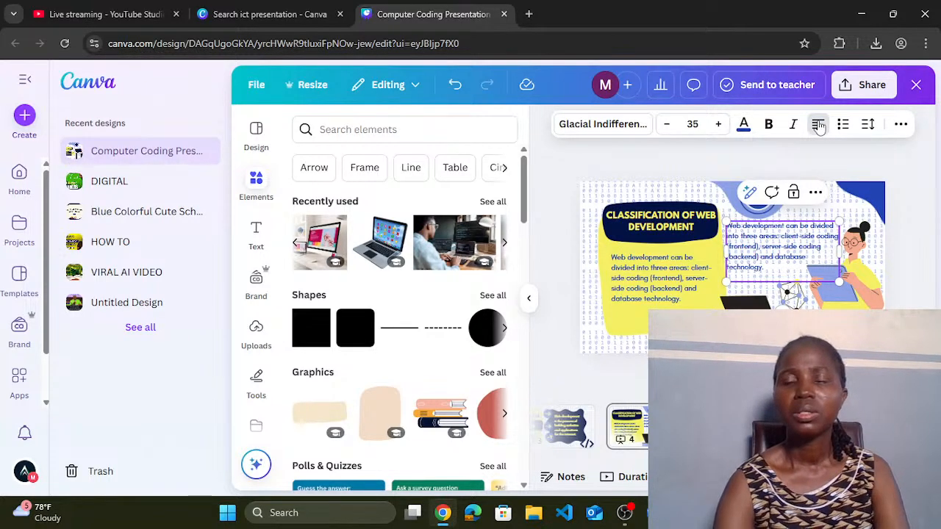
pyautogui.click(819, 125)
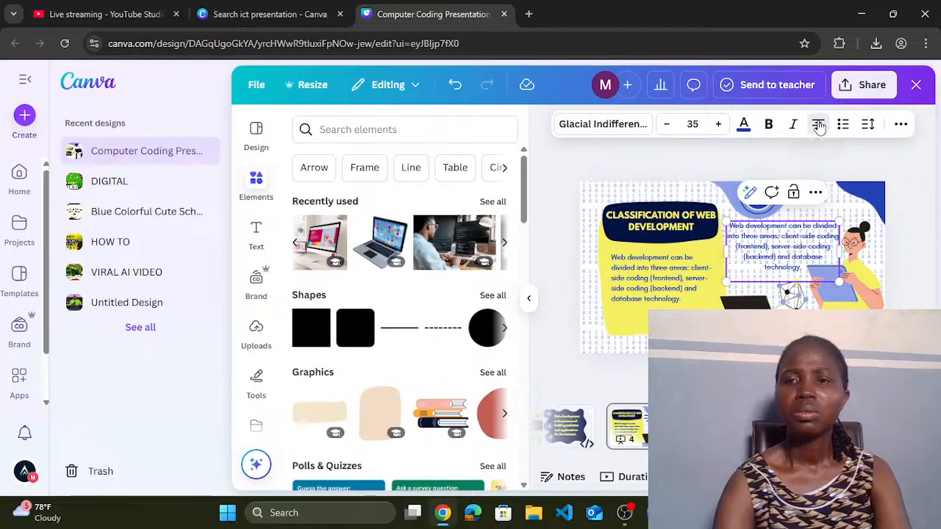
pyautogui.click(818, 125)
pyautogui.click(818, 125)
pyautogui.click(818, 125)
pyautogui.click(819, 125)
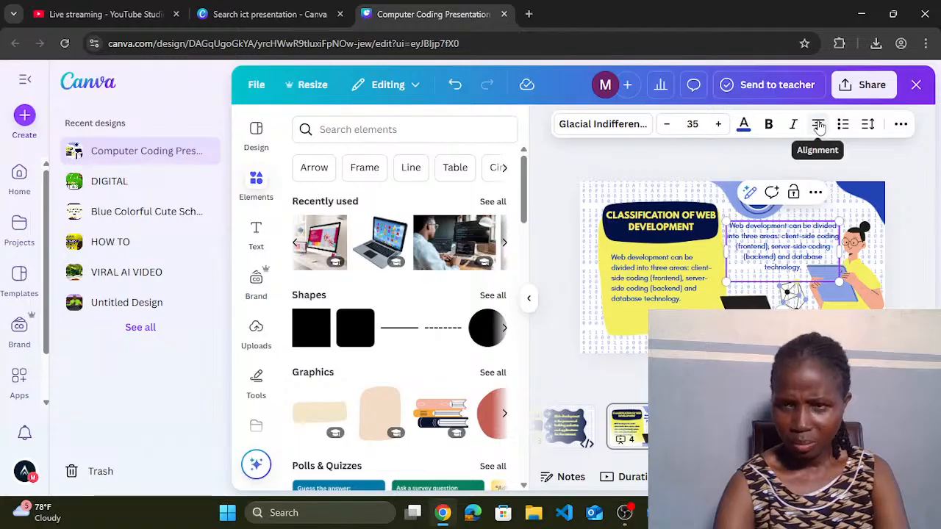
pyautogui.click(818, 125)
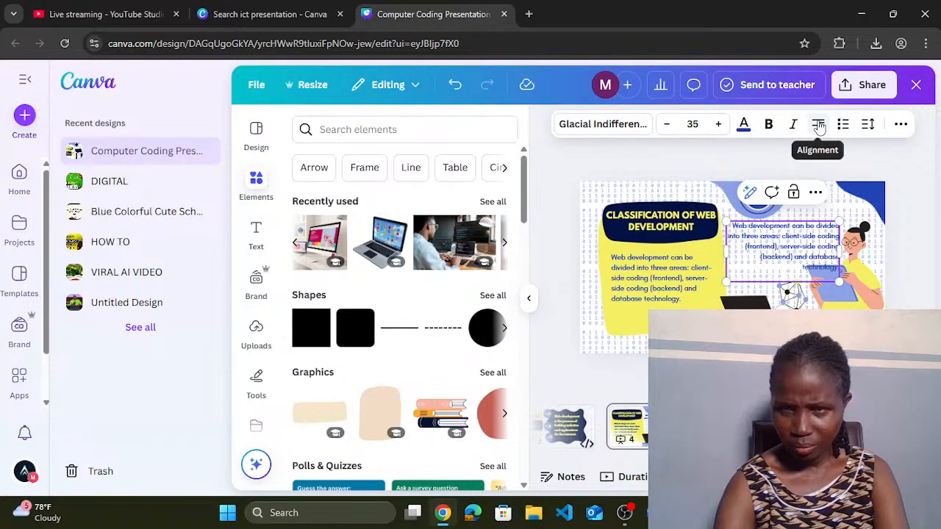
pyautogui.click(818, 125)
pyautogui.click(819, 125)
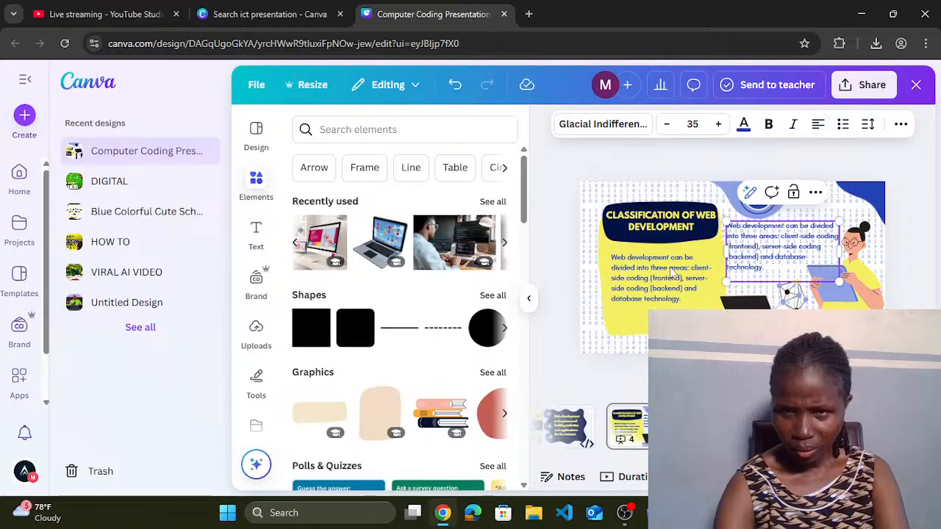
pyautogui.click(649, 255)
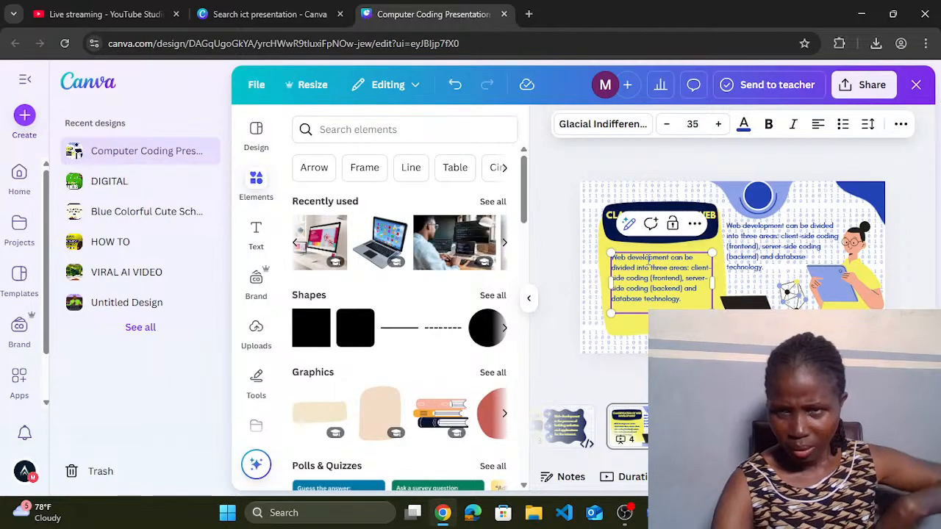
# Step: Replace the left paragraph with the line 'Client side codind- Frontend'
pyautogui.doubleClick(648, 267)
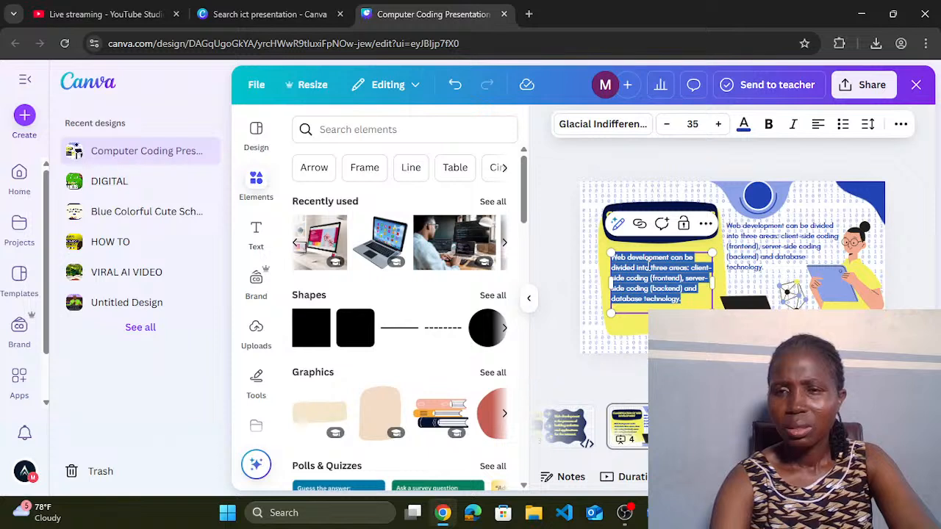
pyautogui.press('BackSpace')
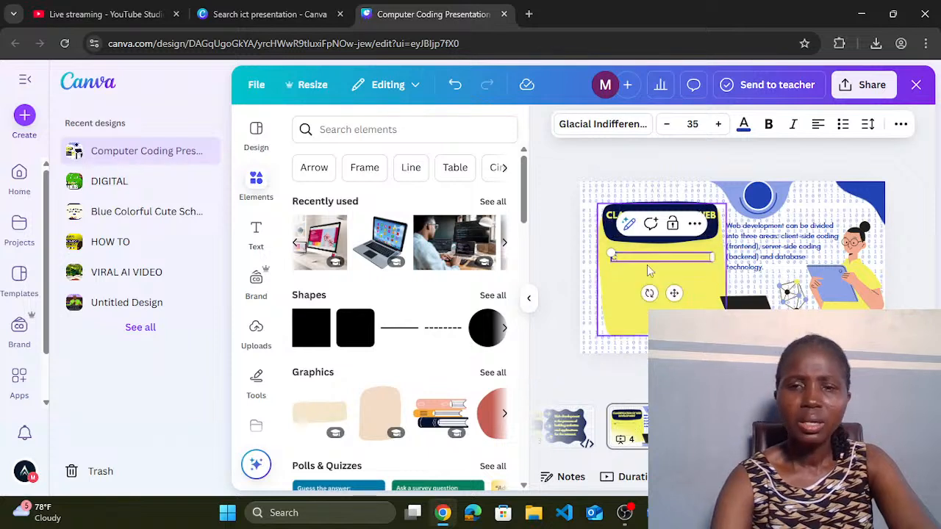
pyautogui.write('Client sid')
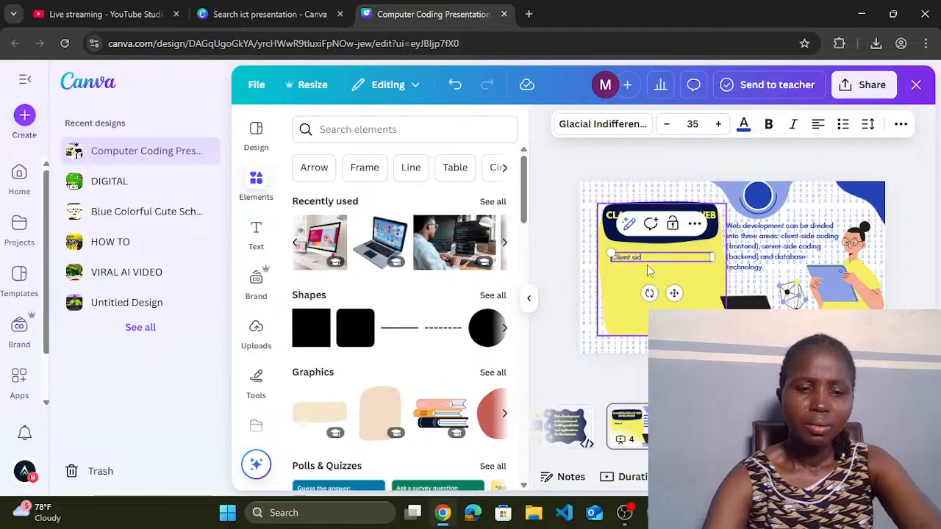
pyautogui.write('e co')
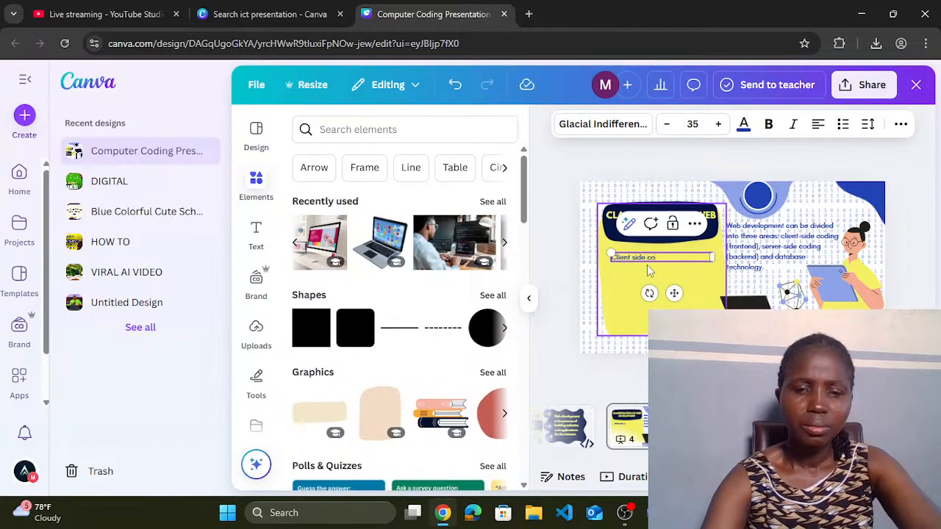
pyautogui.write('dinding-')
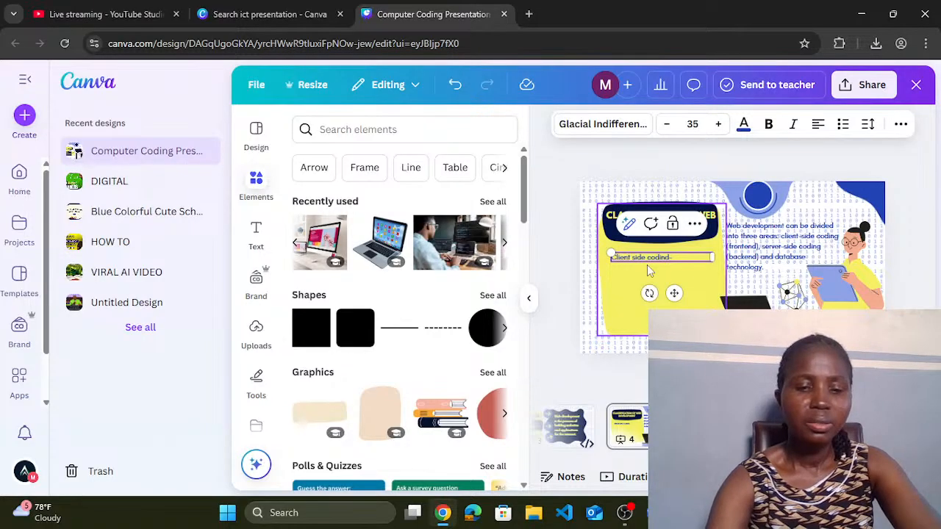
pyautogui.write('end')
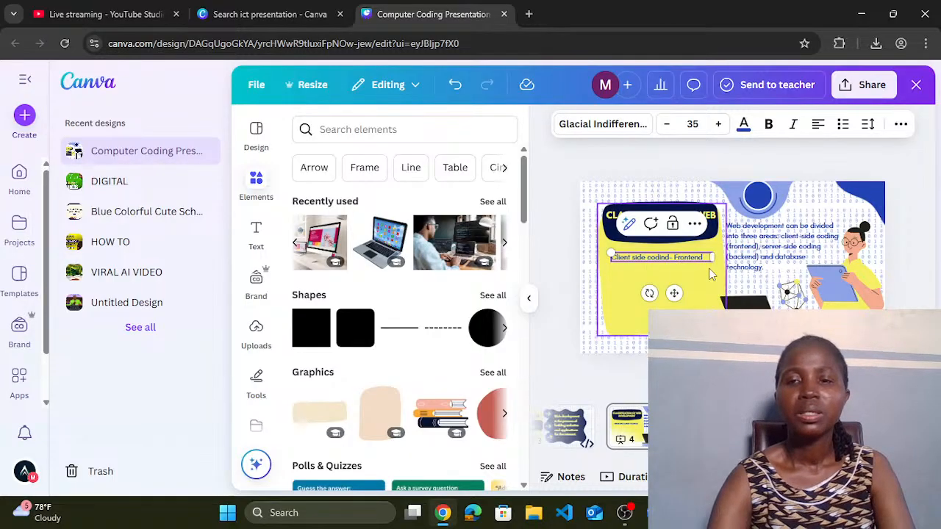
pyautogui.click(704, 277)
# Step: Duplicate that line into a narrower 'Server-side coding' text box just below it
pyautogui.click(678, 265)
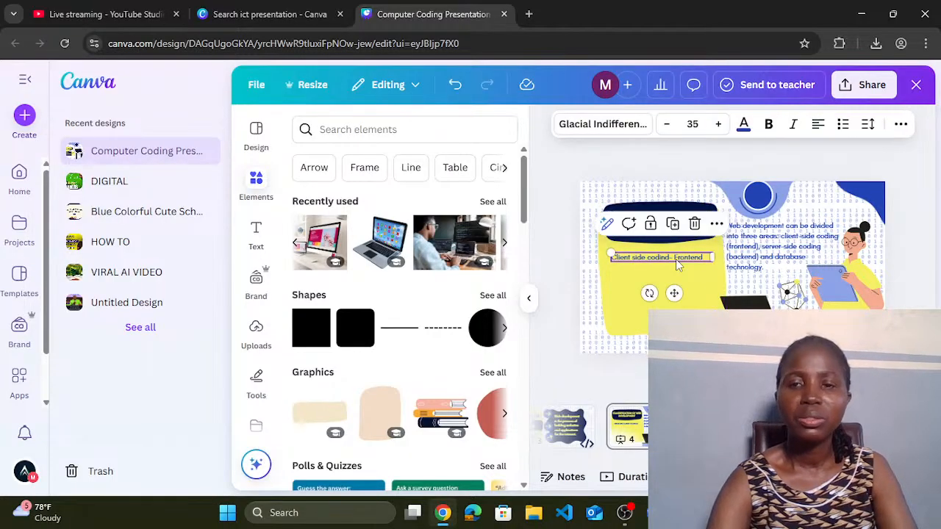
pyautogui.hotkey('ctrl', 'd')
pyautogui.moveTo(678, 265)
pyautogui.mouseDown()
pyautogui.moveTo(669, 283)
pyautogui.moveTo(671, 269)
pyautogui.mouseUp()
pyautogui.doubleClick(674, 271)
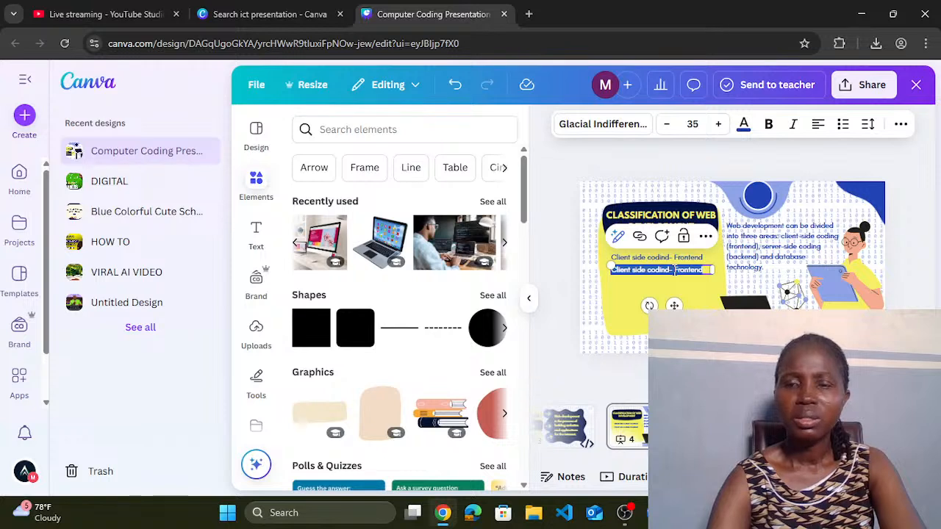
pyautogui.write('Ser')
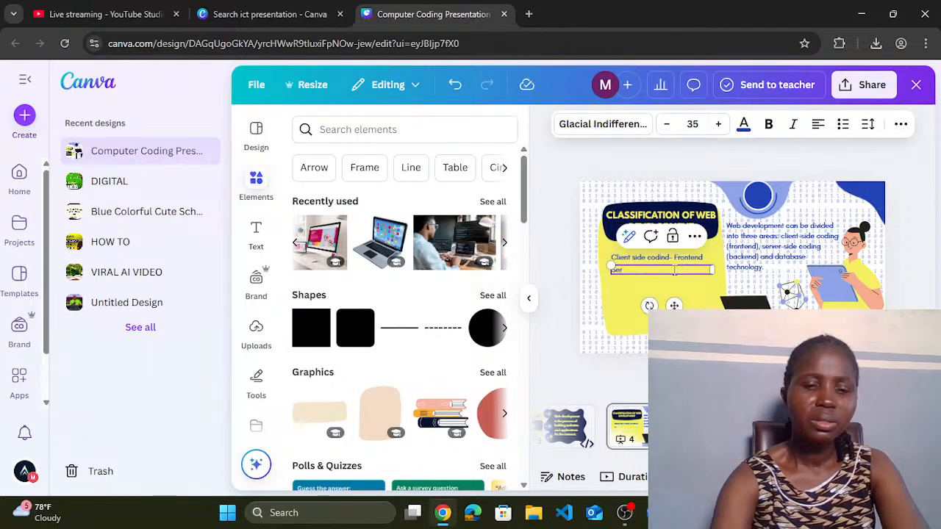
pyautogui.write('ver-')
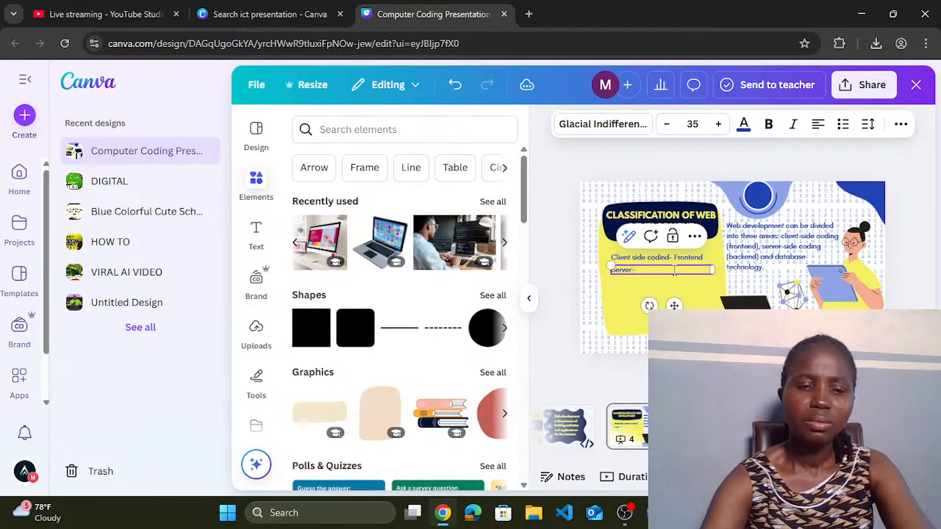
pyautogui.write('side coding')
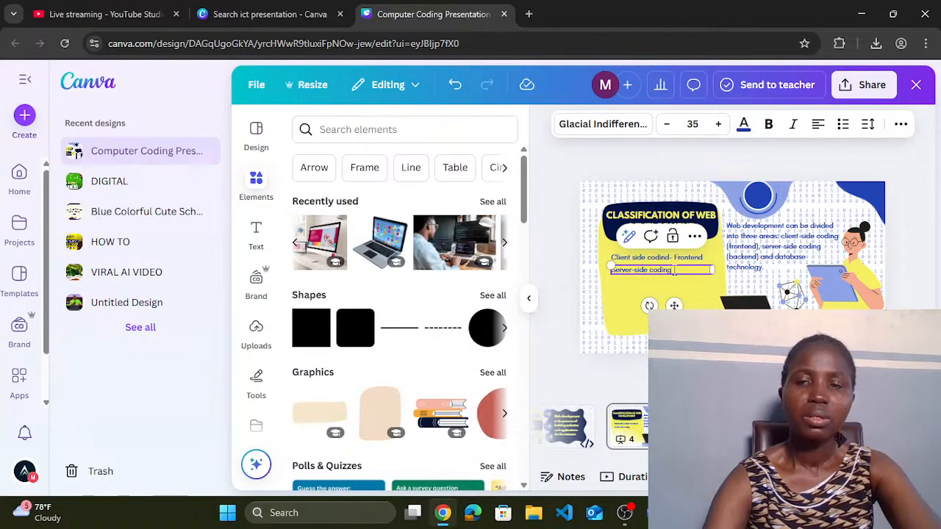
pyautogui.click(697, 290)
pyautogui.click(668, 274)
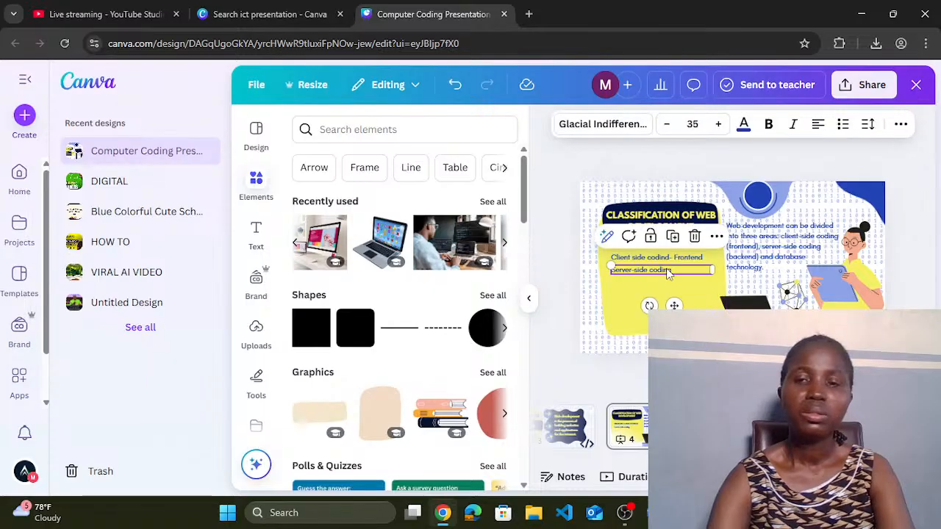
pyautogui.moveTo(712, 270); pyautogui.dragTo(680, 269)
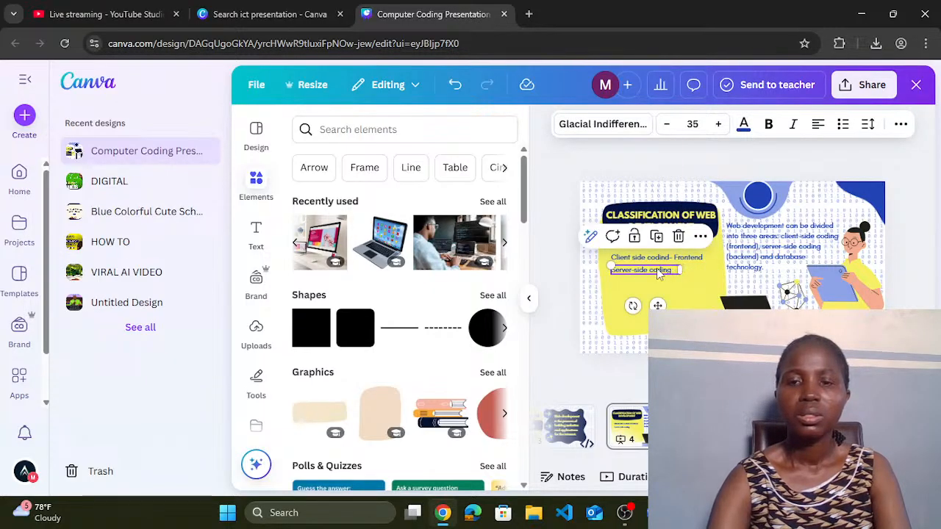
pyautogui.click(658, 270)
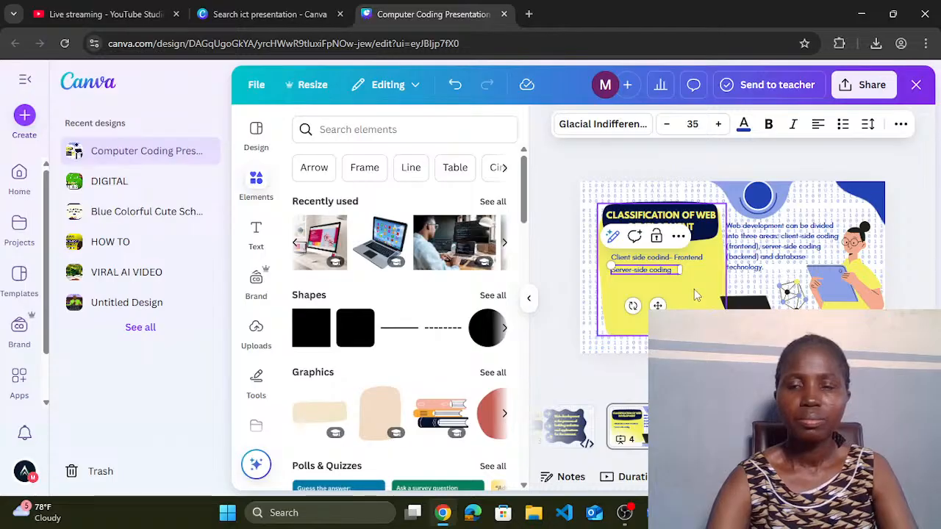
pyautogui.click(693, 289)
# Step: Duplicate again into a third text box reading 'database Technology'
pyautogui.click(661, 271)
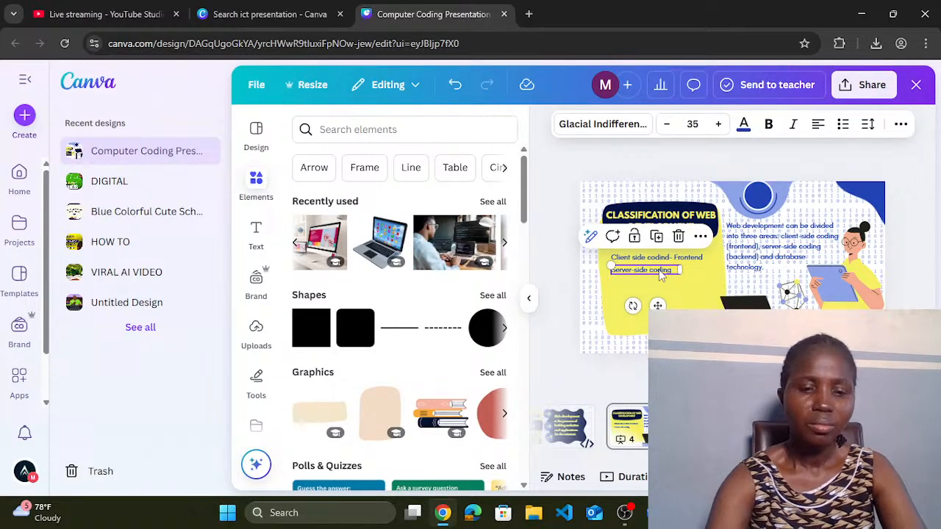
pyautogui.hotkey('ctrl', 'd')
pyautogui.moveTo(658, 271); pyautogui.dragTo(655, 283)
pyautogui.doubleClick(655, 282)
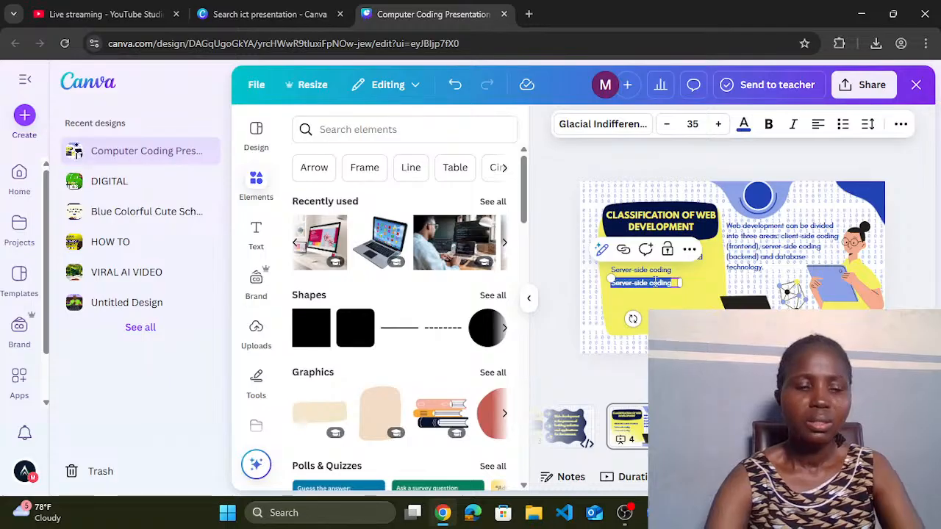
pyautogui.write('Dat')
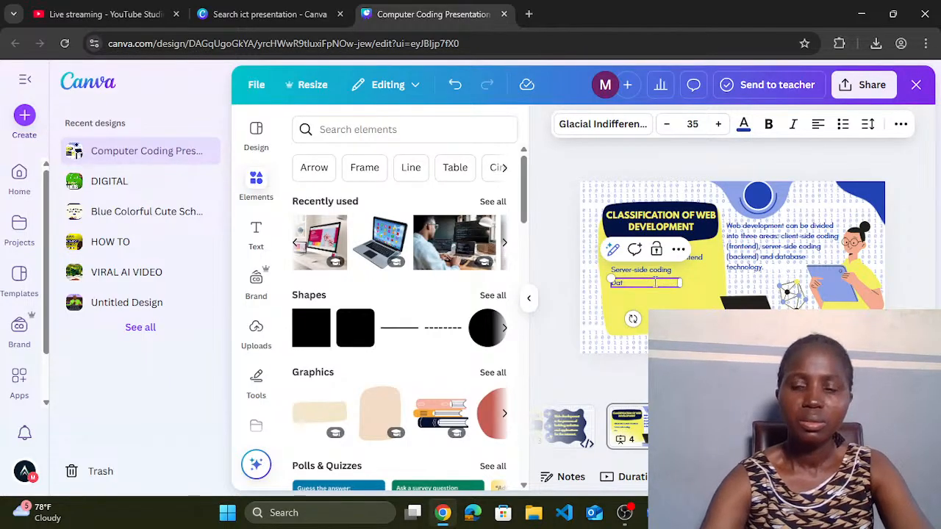
pyautogui.press('BackSpace')
pyautogui.write('database')
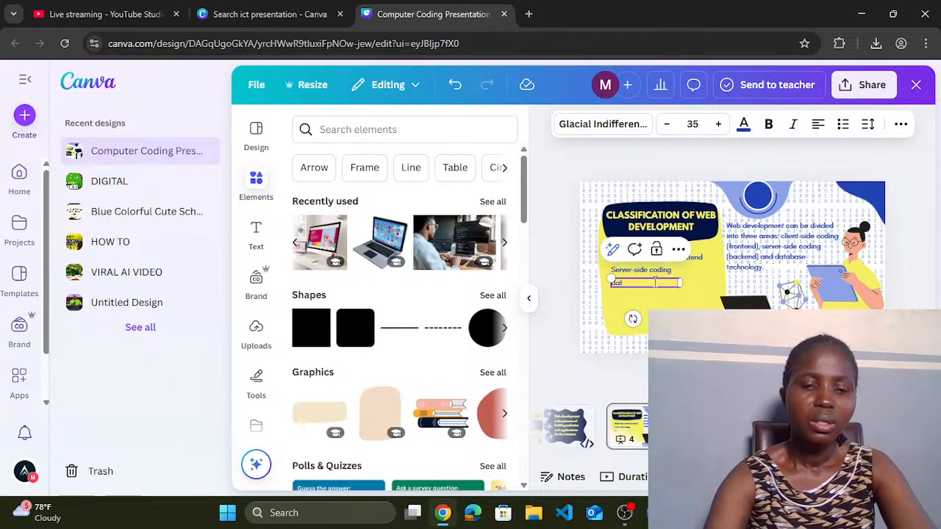
pyautogui.write(' Technology')
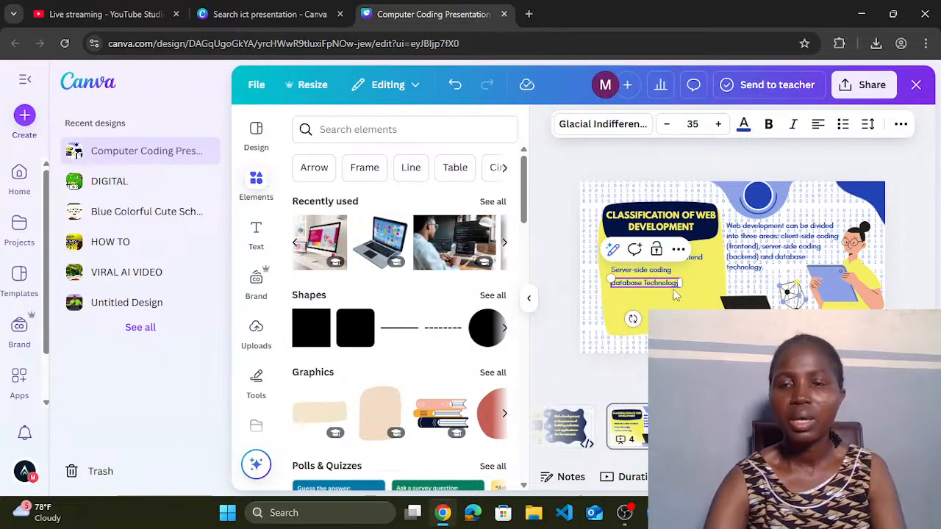
pyautogui.click(686, 303)
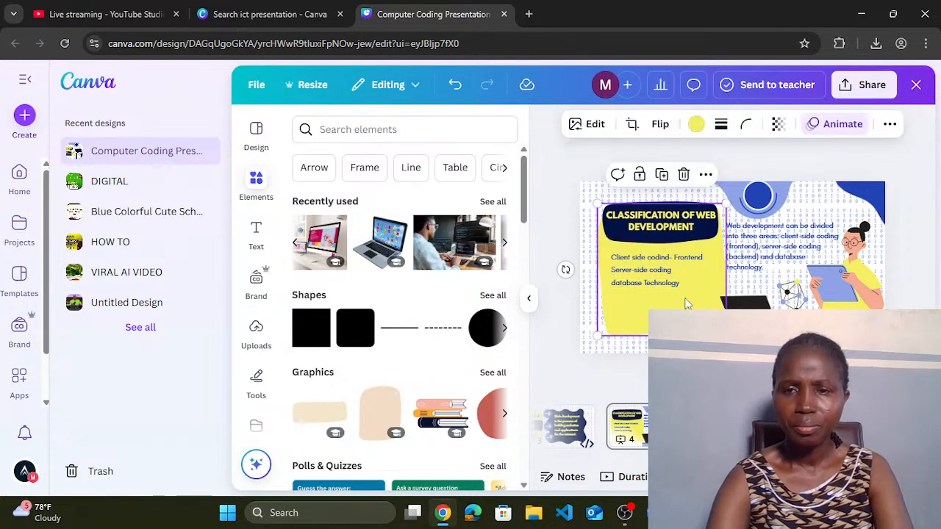
# Step: Delete the separate Server-side text and paste 'Server-side coding' under the Client side line
pyautogui.click(621, 272)
pyautogui.doubleClick(620, 270)
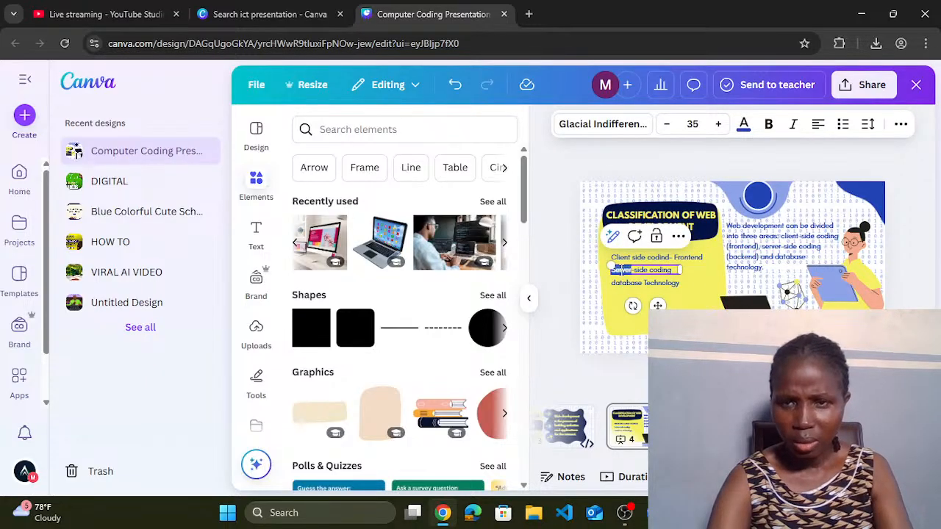
pyautogui.hotkey('ctrl', 'a')
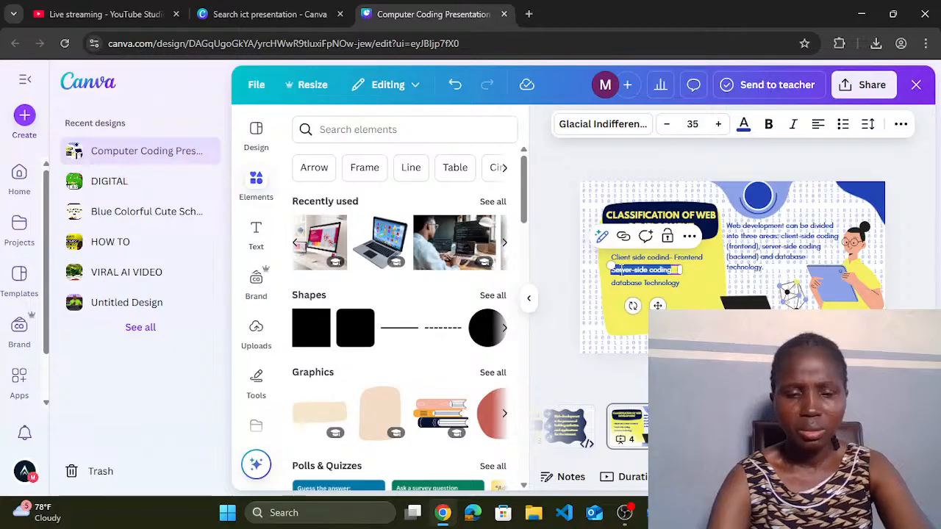
pyautogui.press('BackSpace')
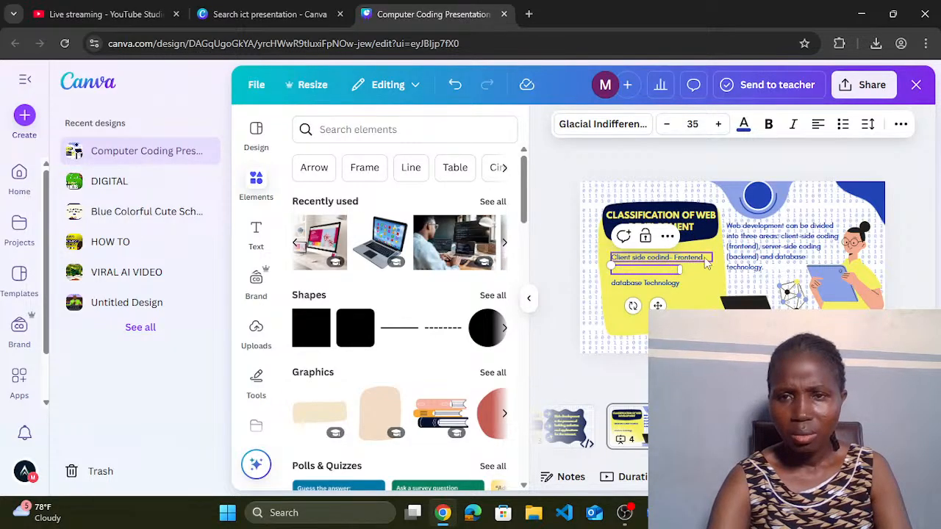
pyautogui.click(708, 259)
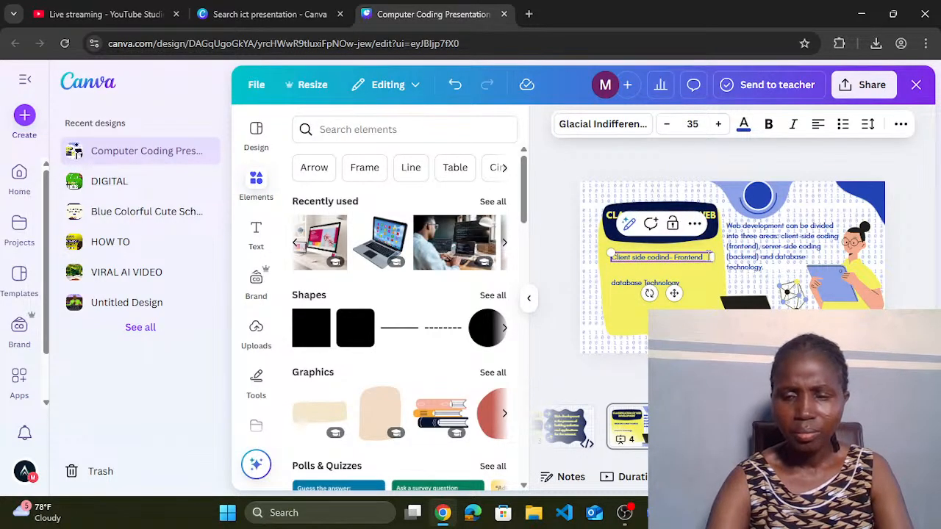
pyautogui.press('Return')
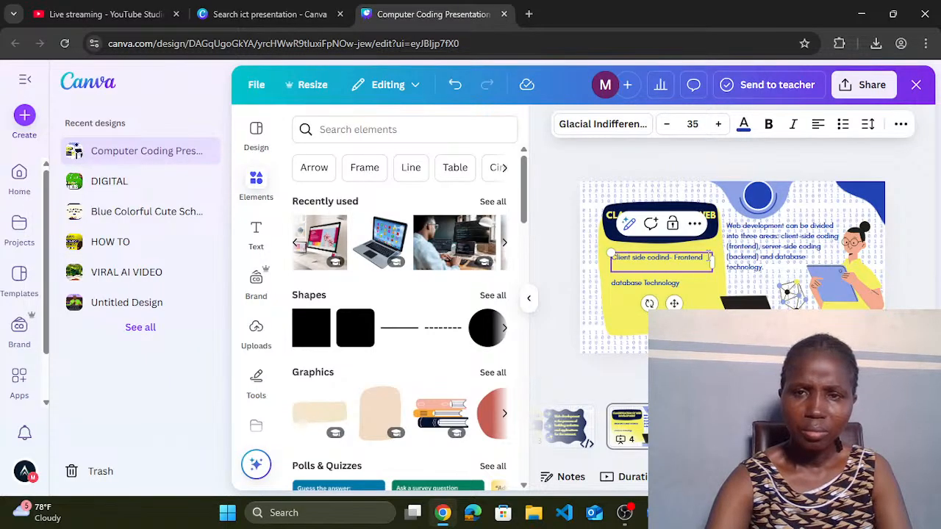
pyautogui.press('Return')
pyautogui.write('server-side coding')
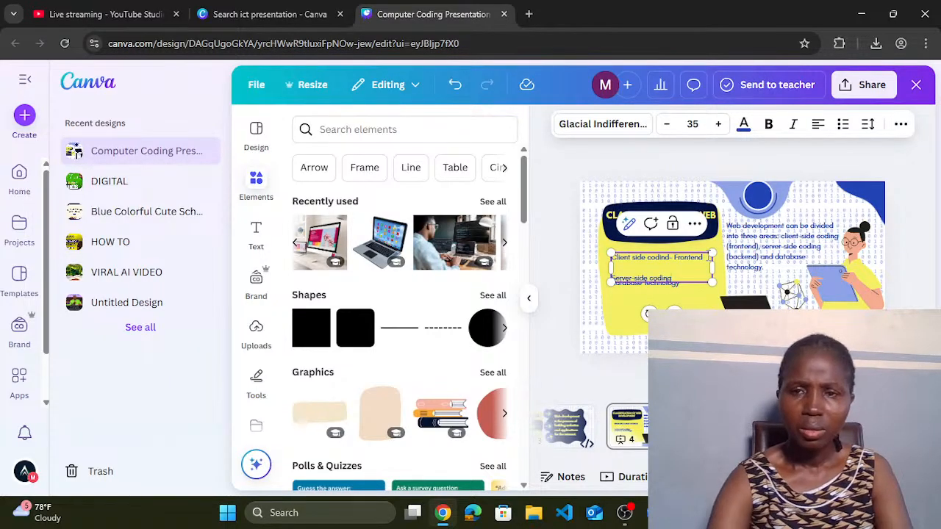
pyautogui.hotkey('ctrl', 'z')
pyautogui.hotkey('ctrl', 'z')
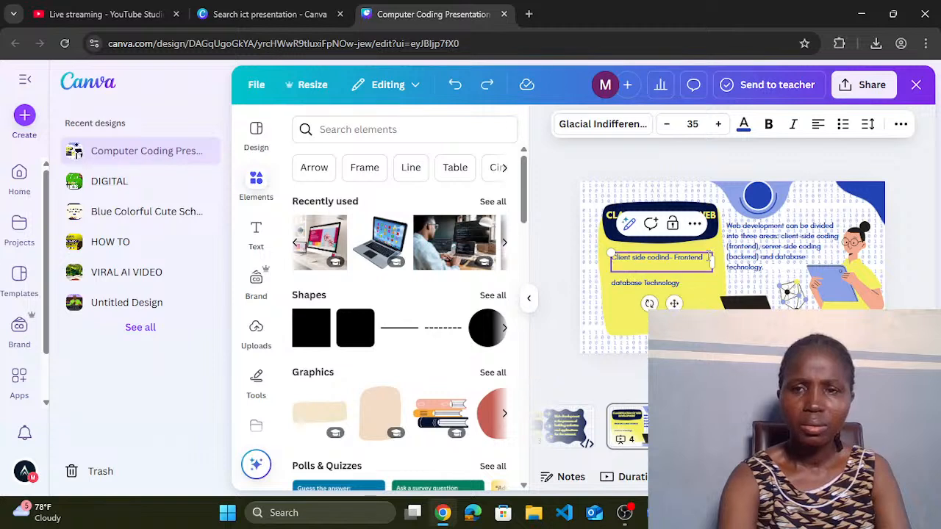
pyautogui.hotkey('ctrl', 'y')
pyautogui.hotkey('ctrl', 'y')
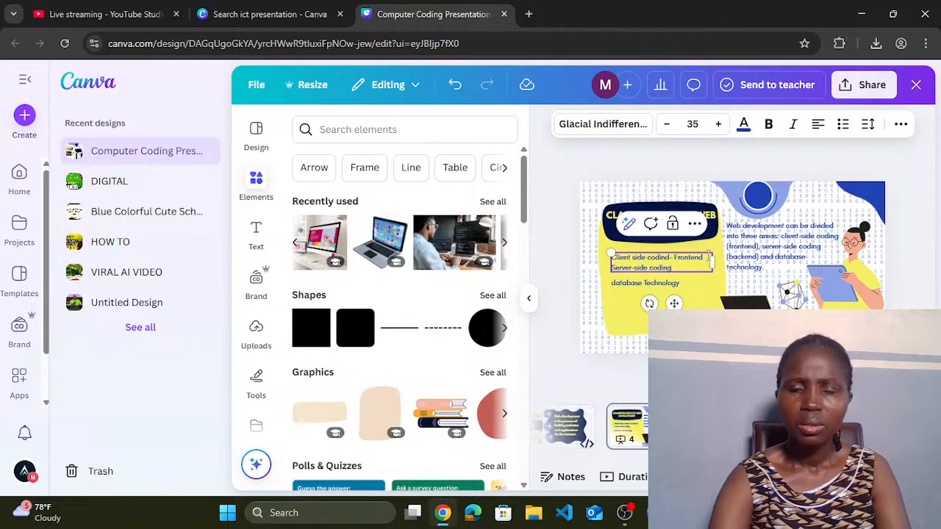
# Step: Delete the separate database line and type 'Database Technology' as the third line
pyautogui.click(666, 287)
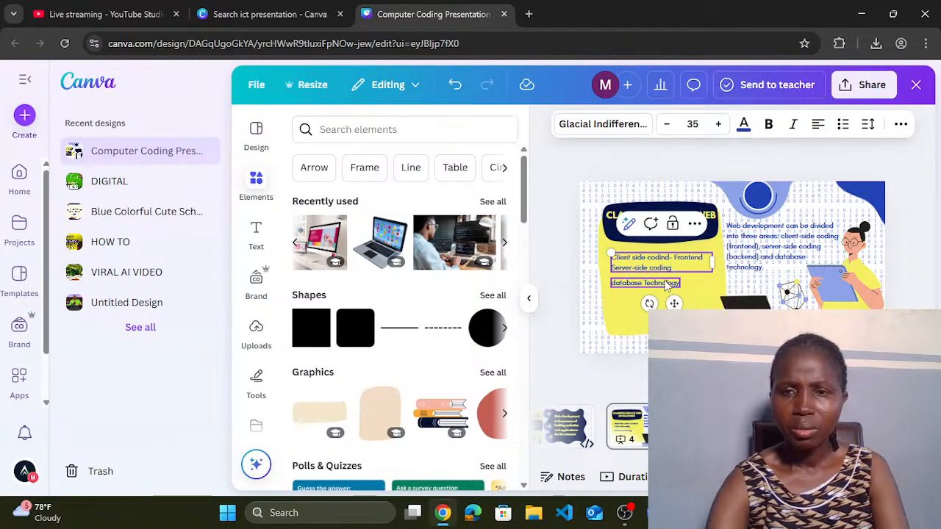
pyautogui.rightClick(660, 283)
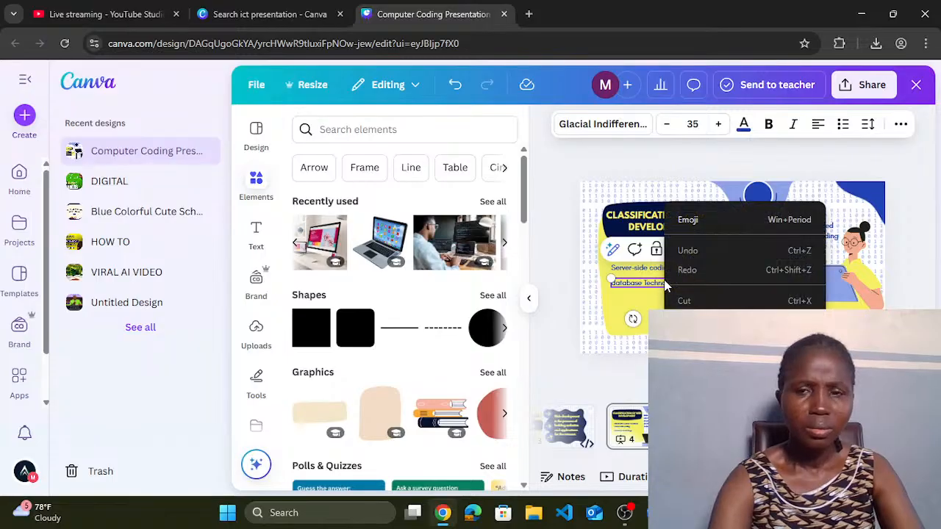
pyautogui.doubleClick(652, 282)
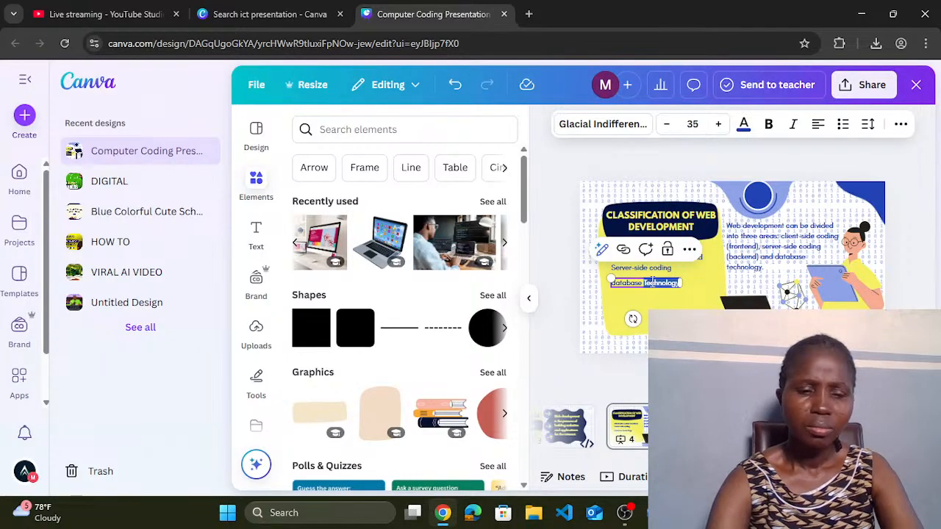
pyautogui.tripleClick(651, 282)
pyautogui.press('BackSpace')
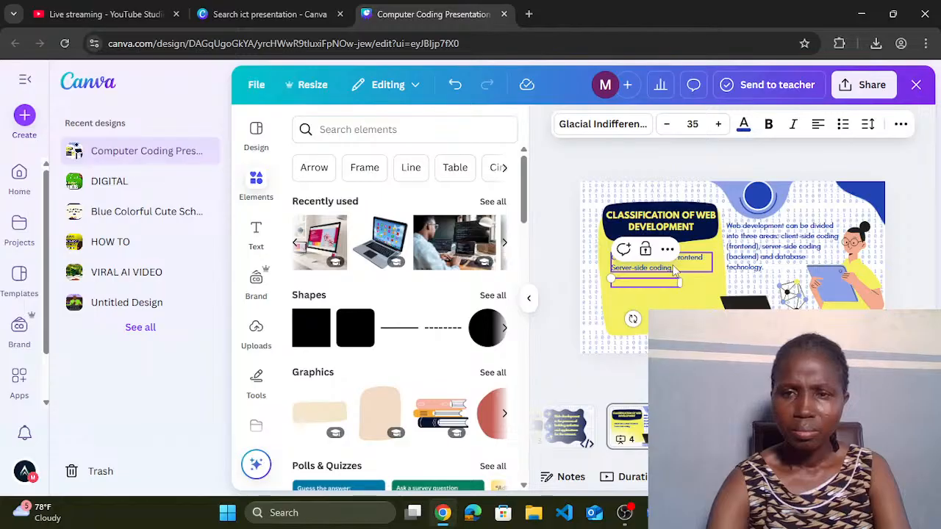
pyautogui.press('BackSpace')
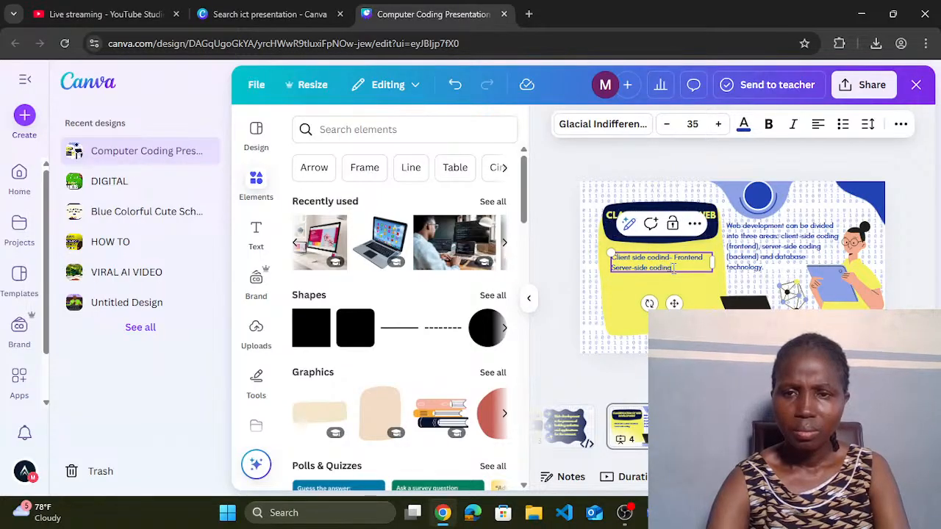
pyautogui.press('Return')
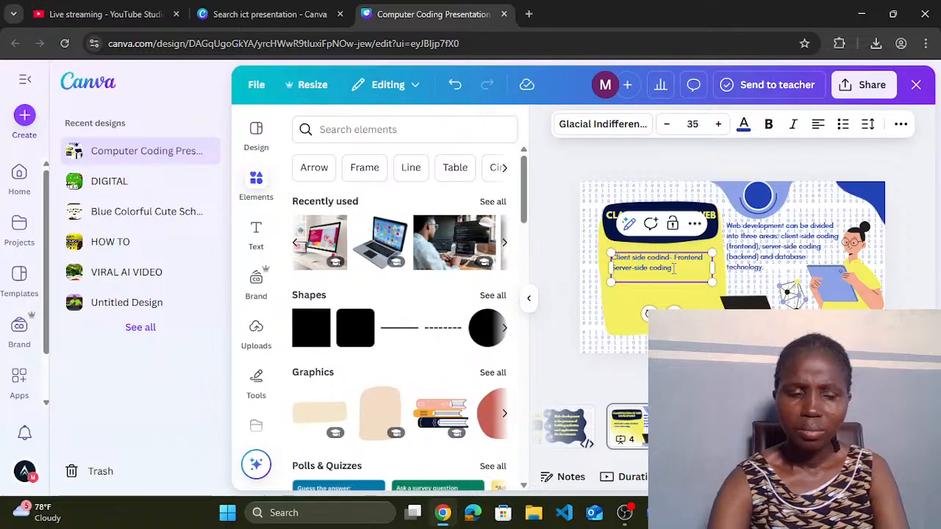
pyautogui.write('Database Technology')
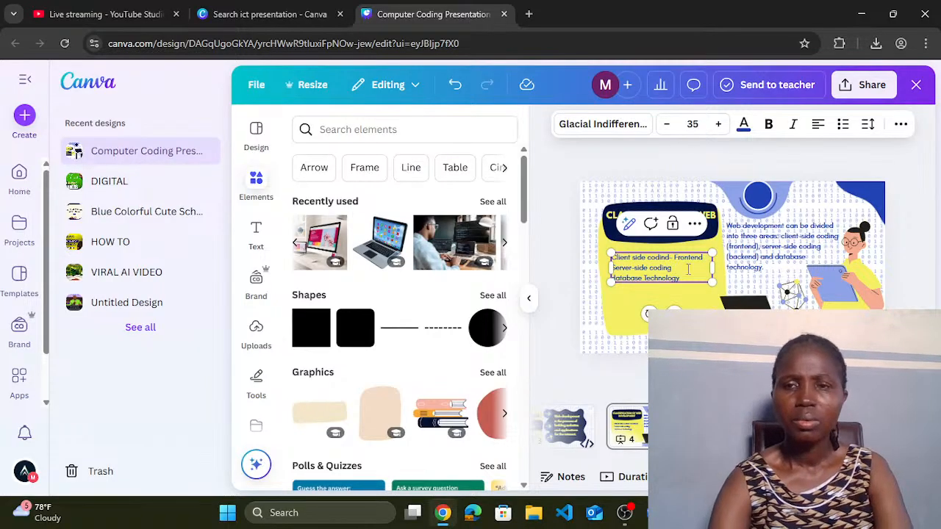
pyautogui.click(627, 312)
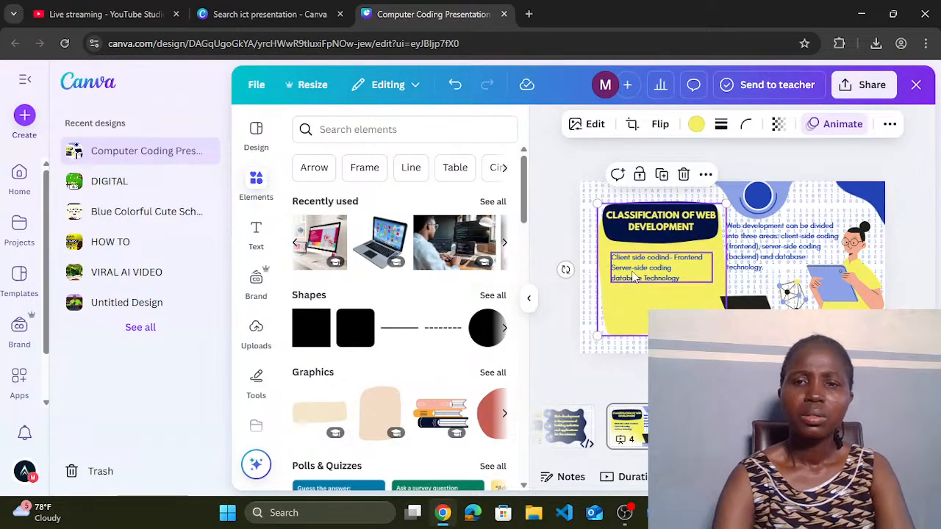
# Step: Raise the classification list's font size to 52
pyautogui.click(634, 275)
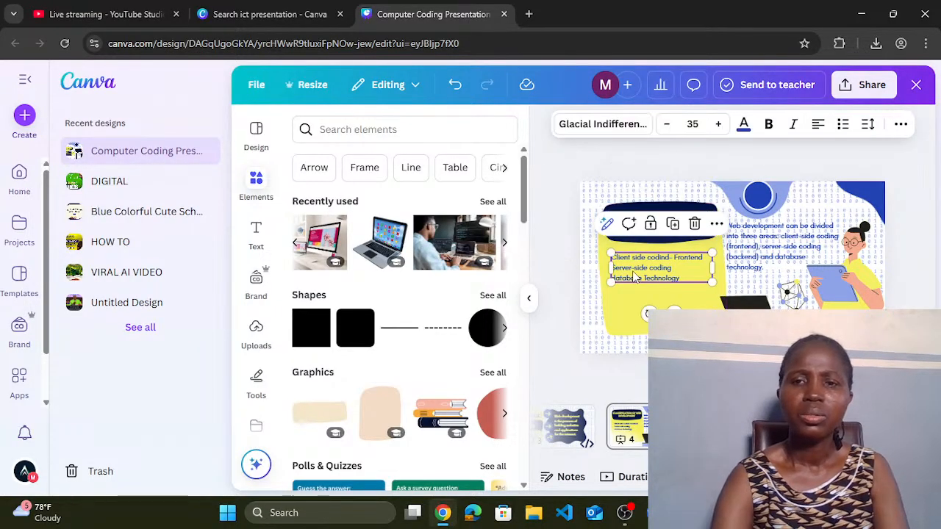
pyautogui.click(718, 124)
pyautogui.click(718, 124)
pyautogui.doubleClick(718, 125)
pyautogui.doubleClick(718, 124)
pyautogui.doubleClick(718, 124)
pyautogui.click(718, 124)
pyautogui.doubleClick(718, 125)
pyautogui.doubleClick(718, 125)
pyautogui.doubleClick(718, 124)
pyautogui.doubleClick(718, 124)
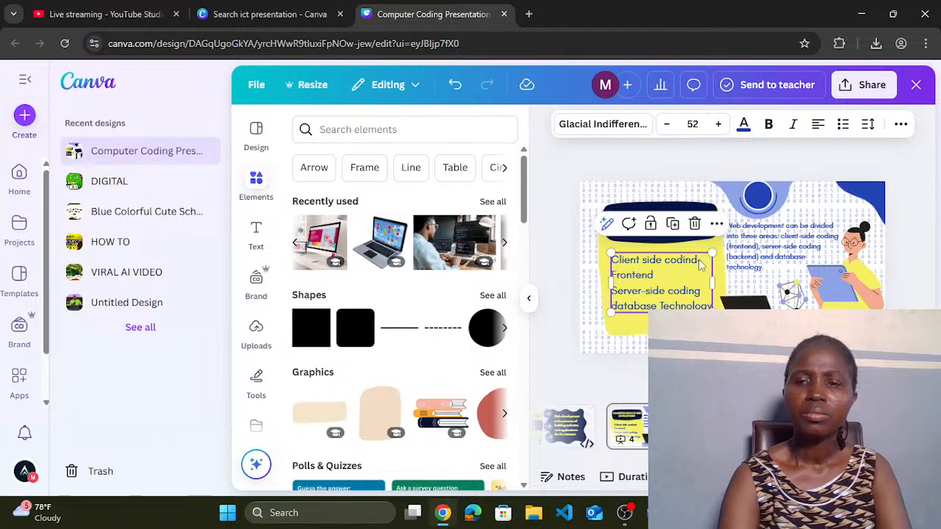
# Step: Correct the typo 'codind' to 'coding' in the Client side line
pyautogui.click(700, 261)
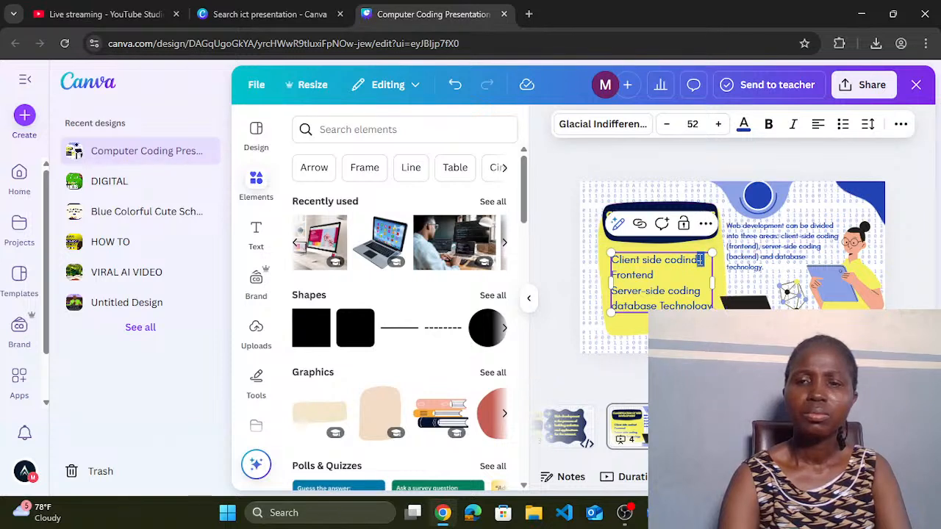
pyautogui.press('BackSpace')
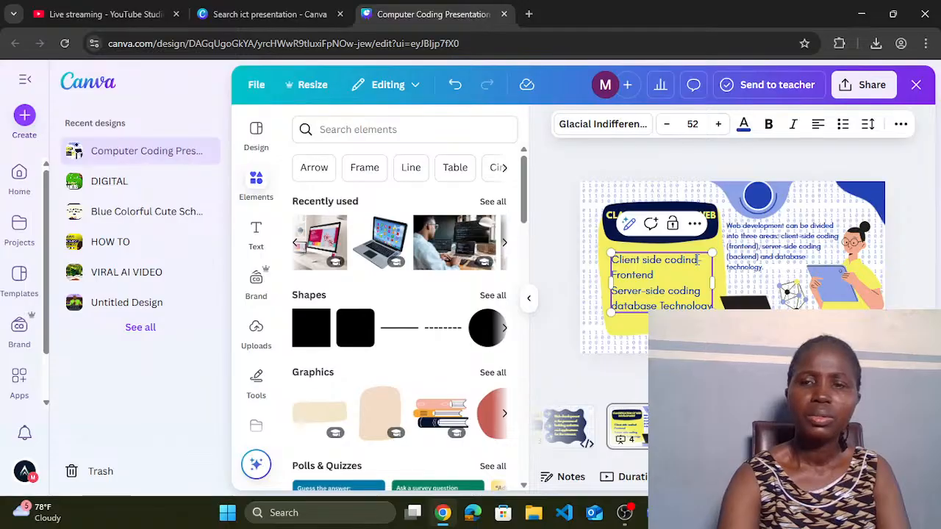
pyautogui.write('d')
pyautogui.press('BackSpace')
pyautogui.write('g-')
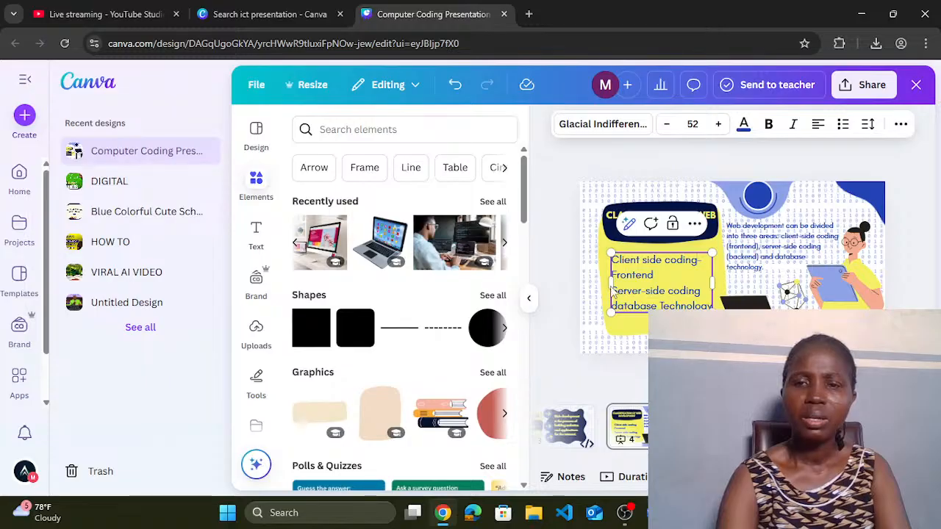
# Step: Append '- Backend' to the Server-side coding line and widen the list text box
pyautogui.moveTo(607, 282)
pyautogui.mouseDown()
pyautogui.moveTo(599, 291)
pyautogui.moveTo(607, 294)
pyautogui.mouseUp()
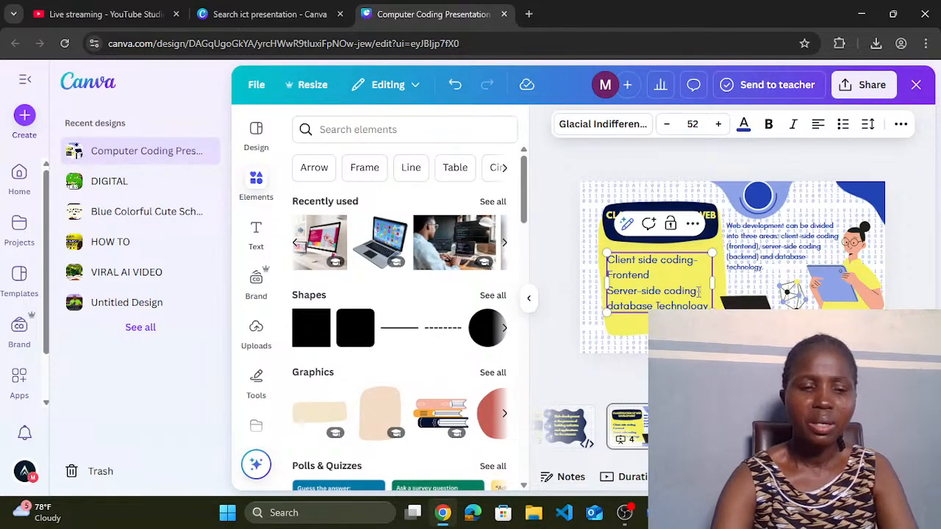
pyautogui.write('ackend')
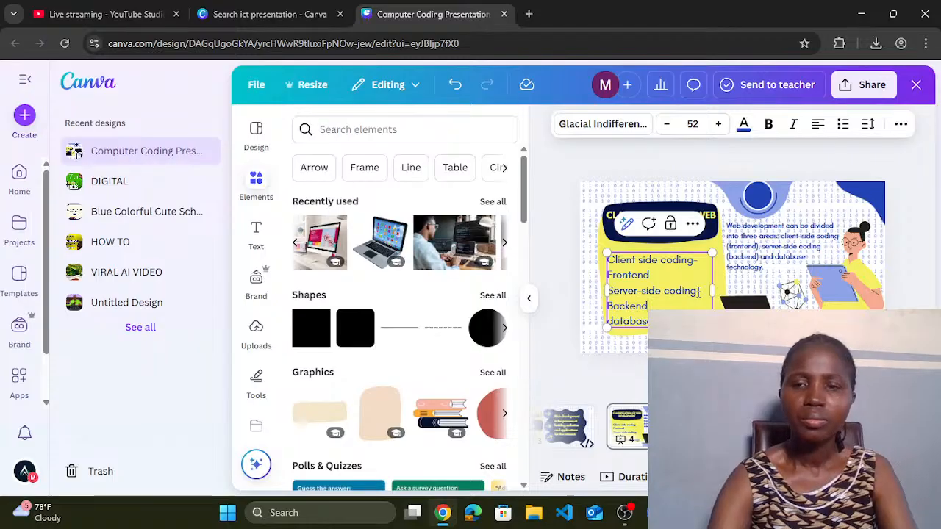
pyautogui.click(699, 291)
pyautogui.write('-')
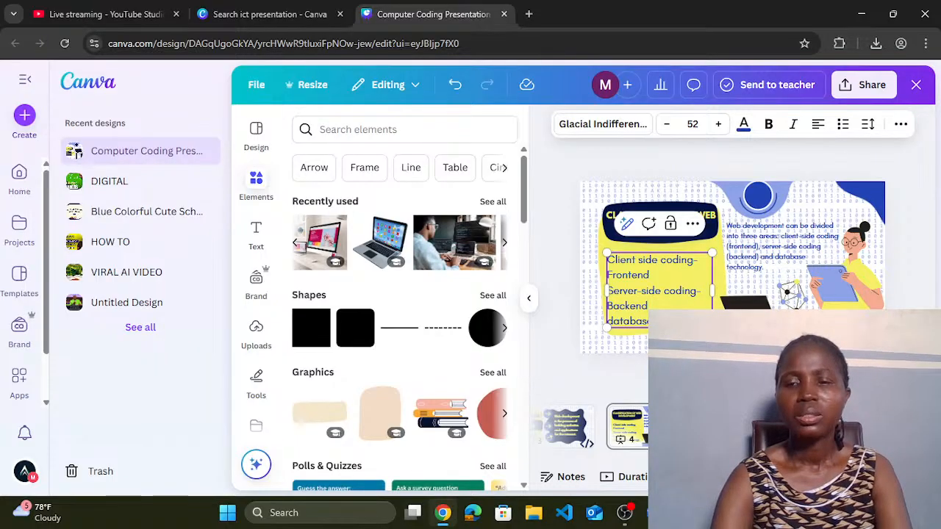
pyautogui.moveTo(714, 292); pyautogui.dragTo(723, 294)
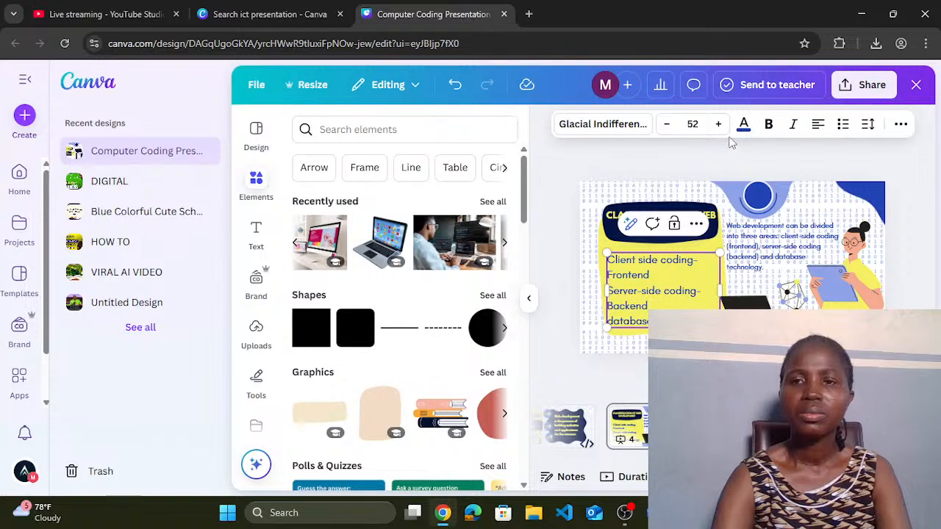
pyautogui.click(817, 125)
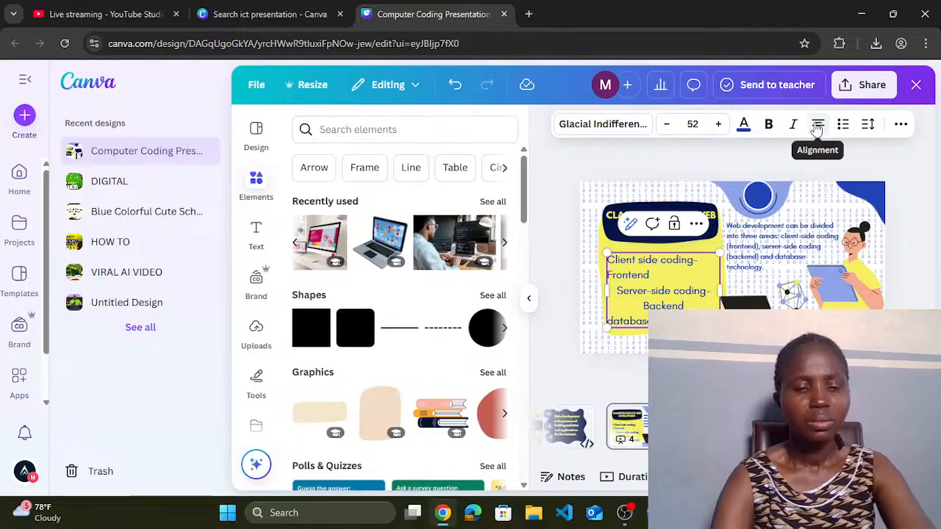
pyautogui.hotkey('ctrl', 'z')
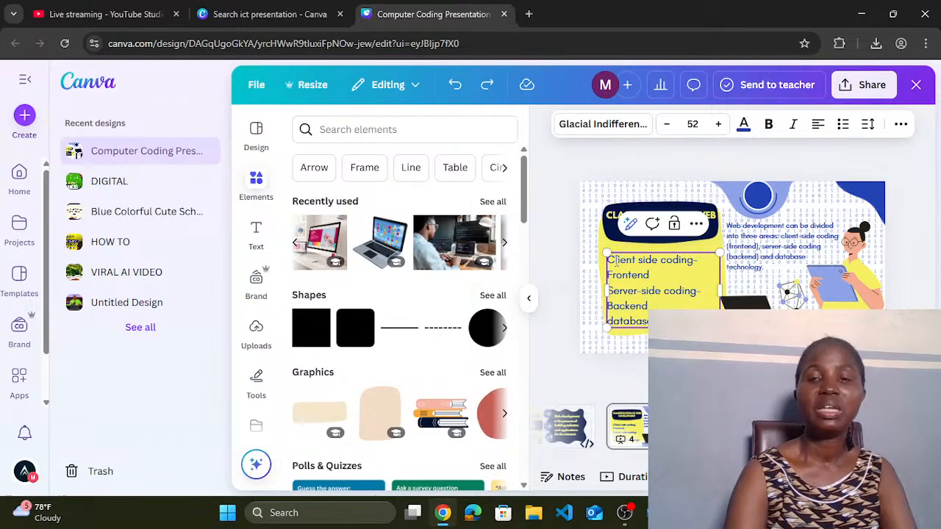
pyautogui.moveTo(608, 258); pyautogui.dragTo(653, 323)
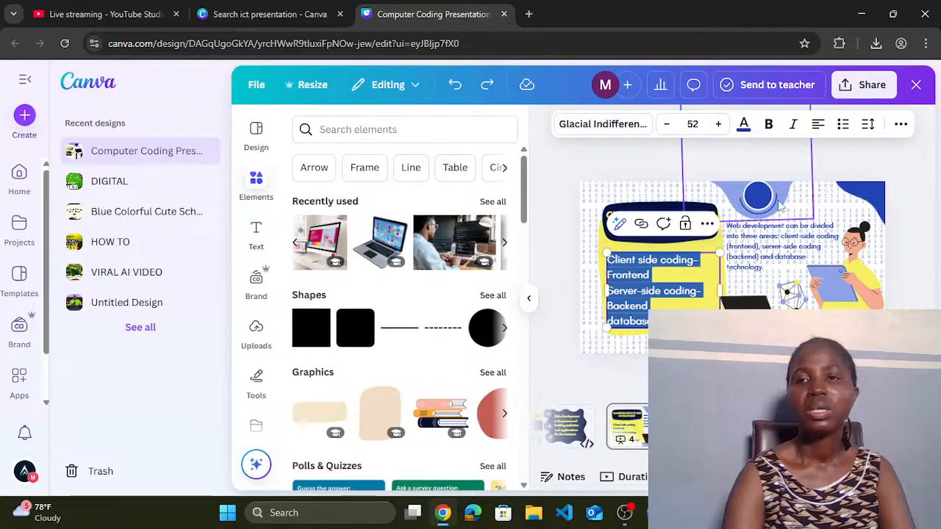
# Step: Turn the three classification lines into a bulleted list and widen its box slightly
pyautogui.click(842, 125)
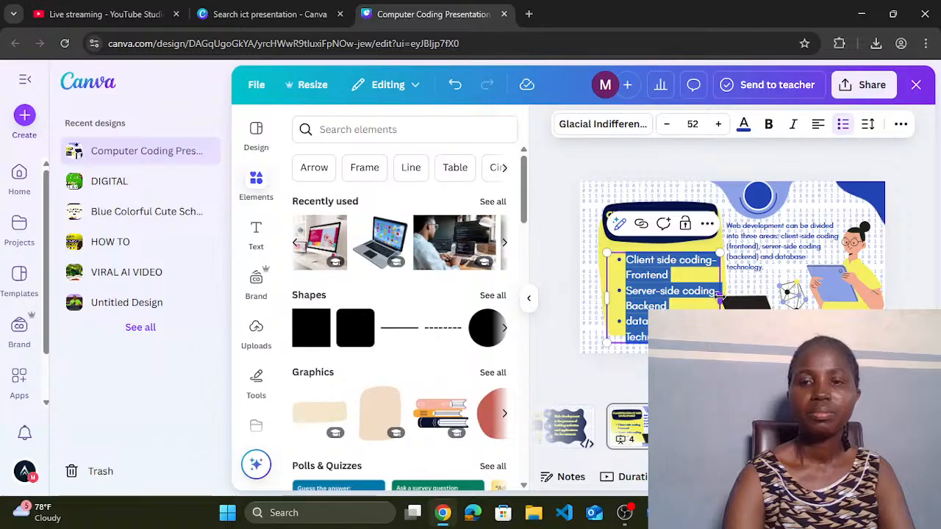
pyautogui.click(633, 287)
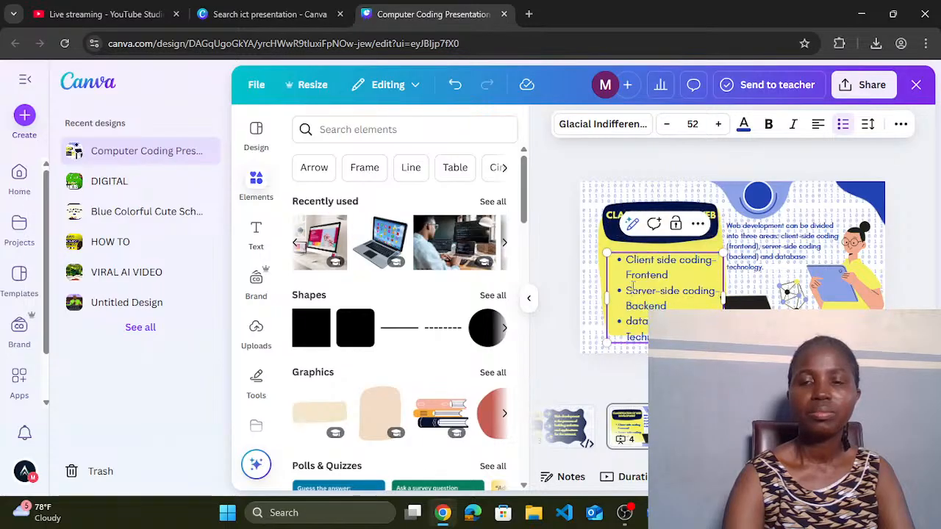
pyautogui.moveTo(604, 296); pyautogui.dragTo(600, 294)
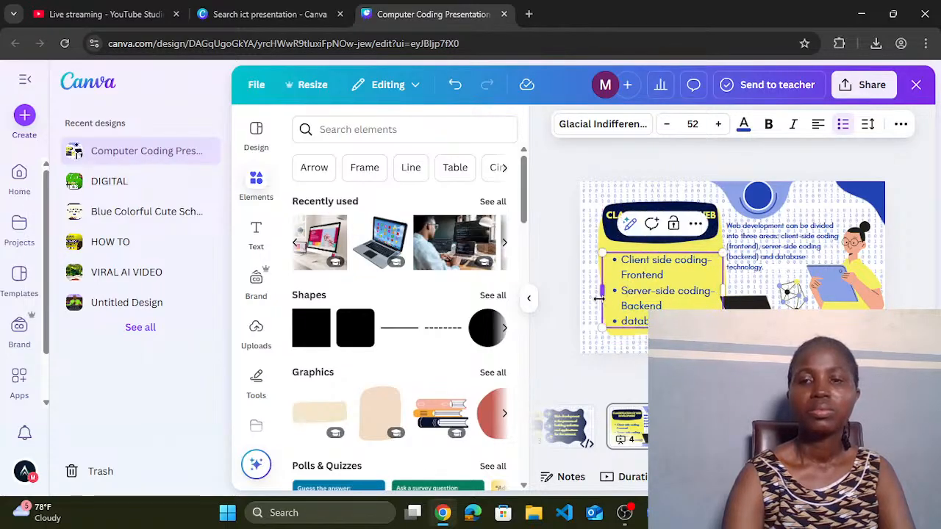
# Step: Make the right-hand description paragraph's text dark navy
pyautogui.click(757, 258)
pyautogui.moveTo(757, 258); pyautogui.dragTo(762, 263)
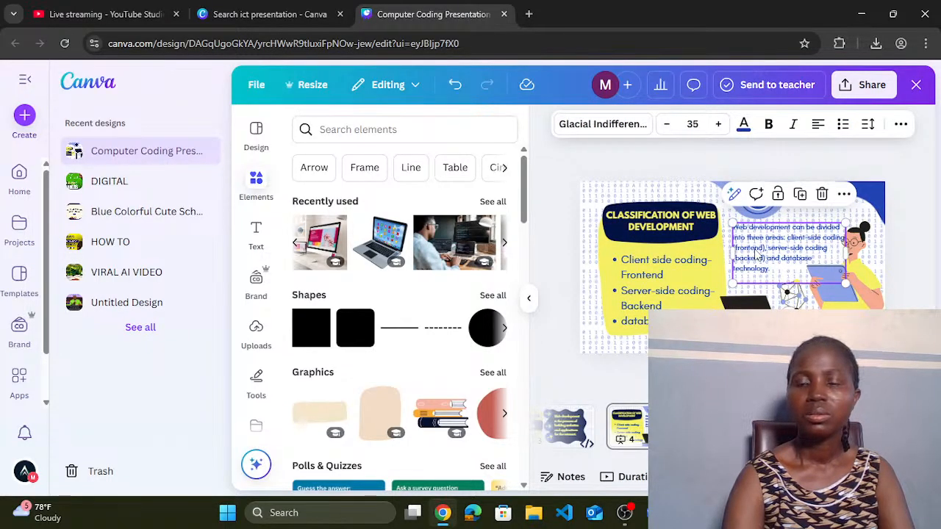
pyautogui.click(743, 125)
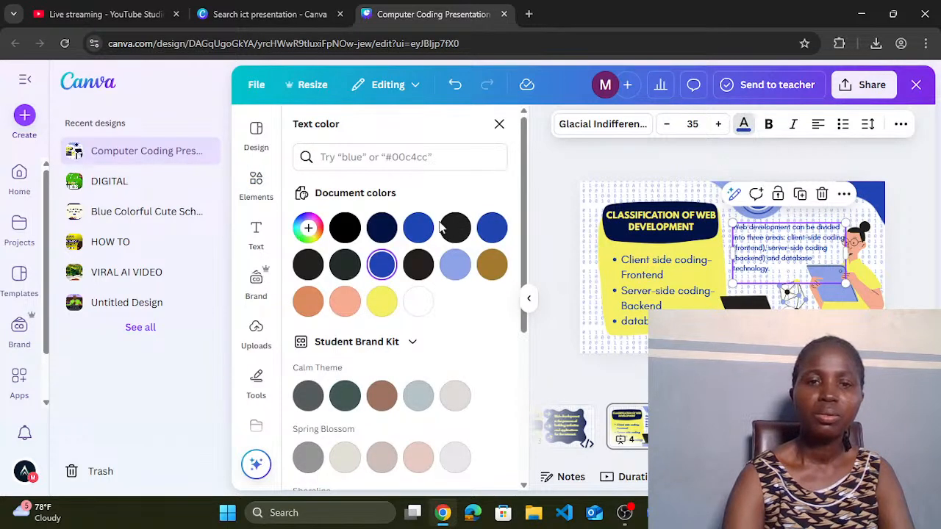
pyautogui.click(382, 229)
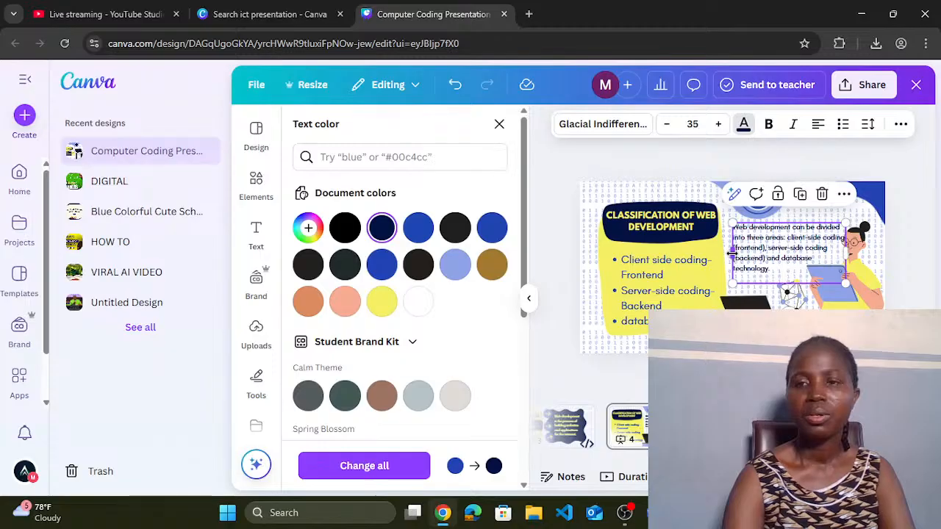
# Step: Increase the 'Web development can be divided into three areas' paragraph to font size 42
pyautogui.click(718, 124)
pyautogui.click(718, 124)
pyautogui.click(717, 125)
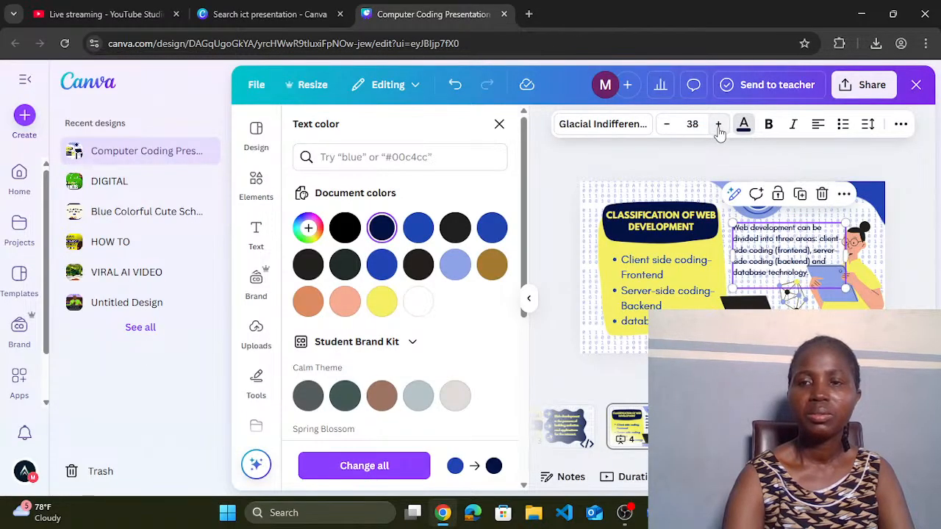
pyautogui.click(718, 124)
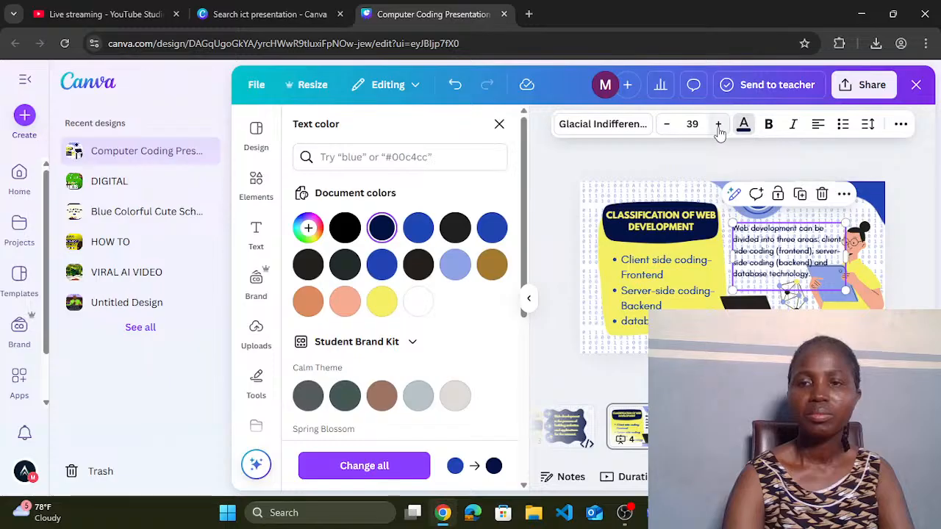
pyautogui.click(718, 124)
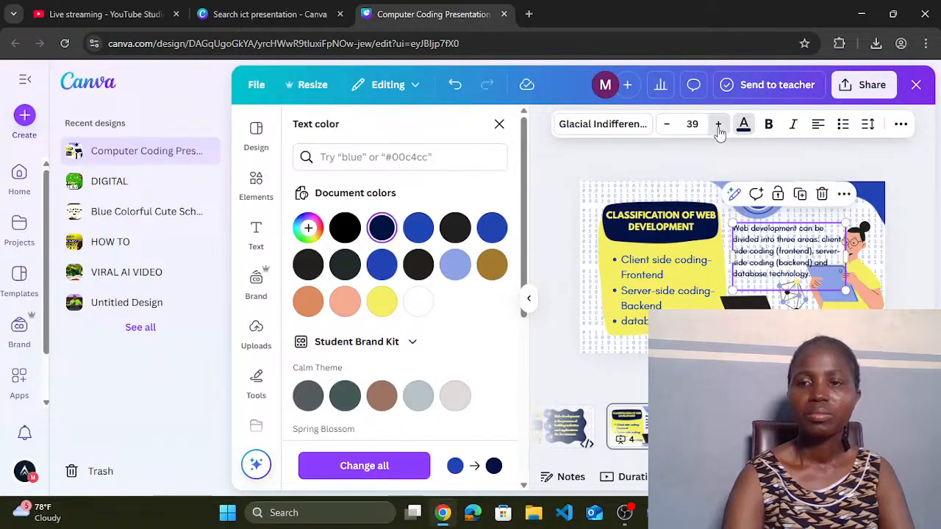
pyautogui.click(718, 124)
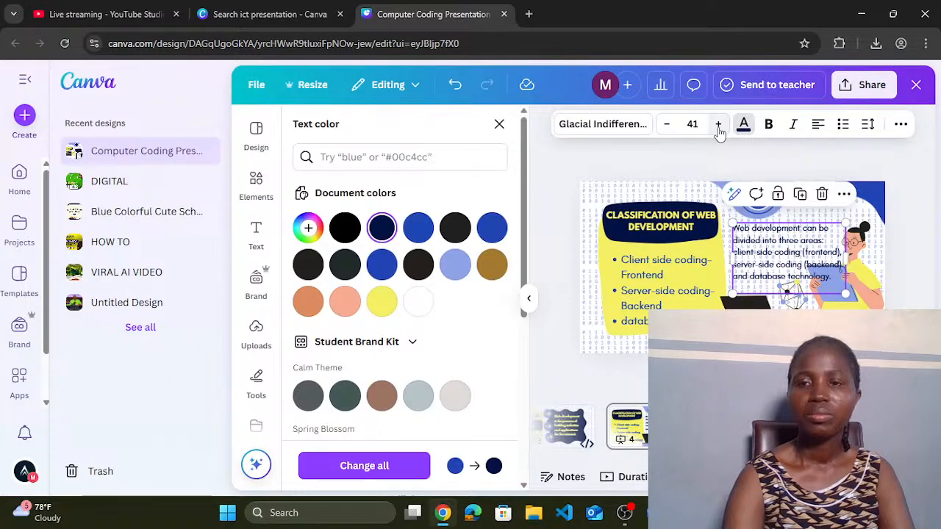
pyautogui.click(718, 124)
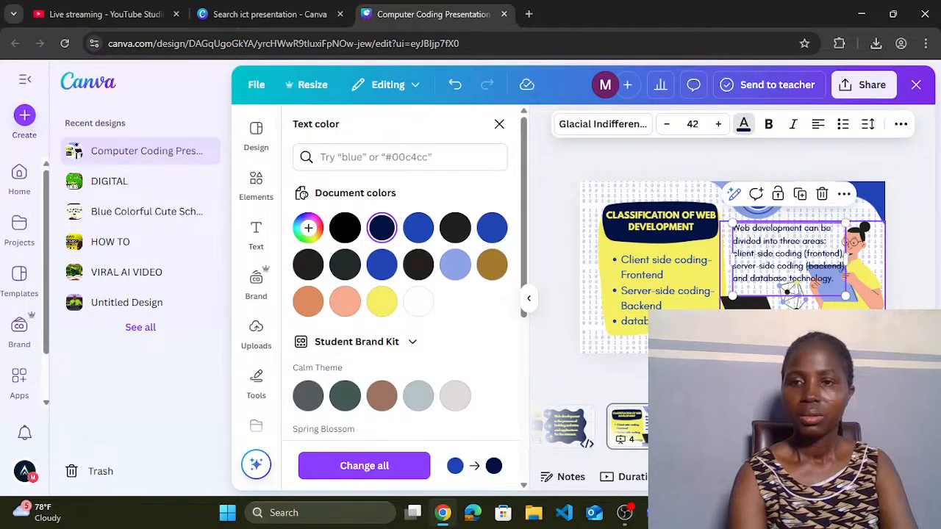
pyautogui.click(864, 273)
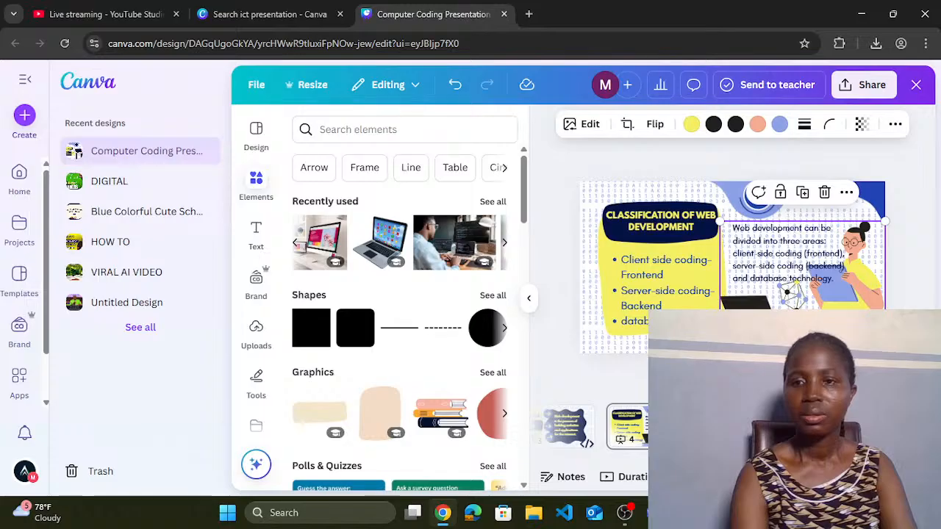
# Step: Delete the woman illustration and search Elements for 'coding'
pyautogui.moveTo(864, 273); pyautogui.dragTo(864, 319)
pyautogui.press('Delete')
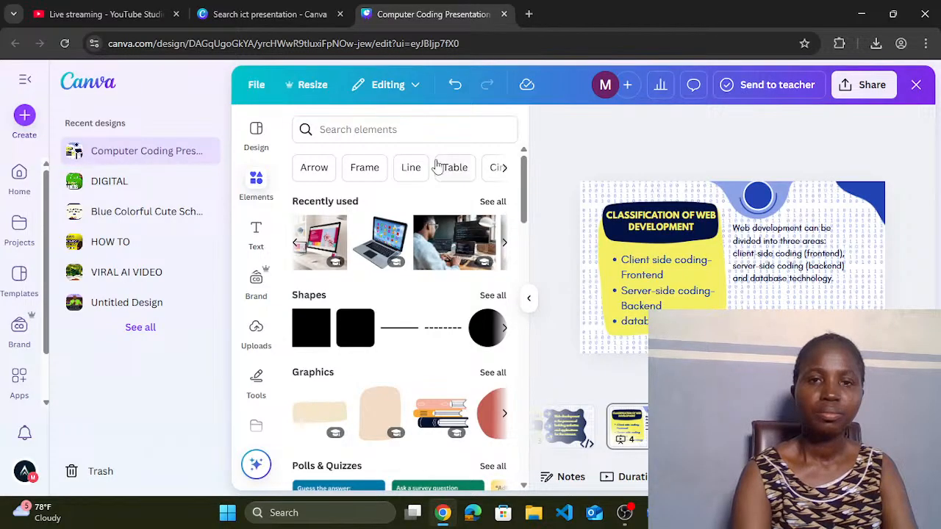
pyautogui.click(396, 130)
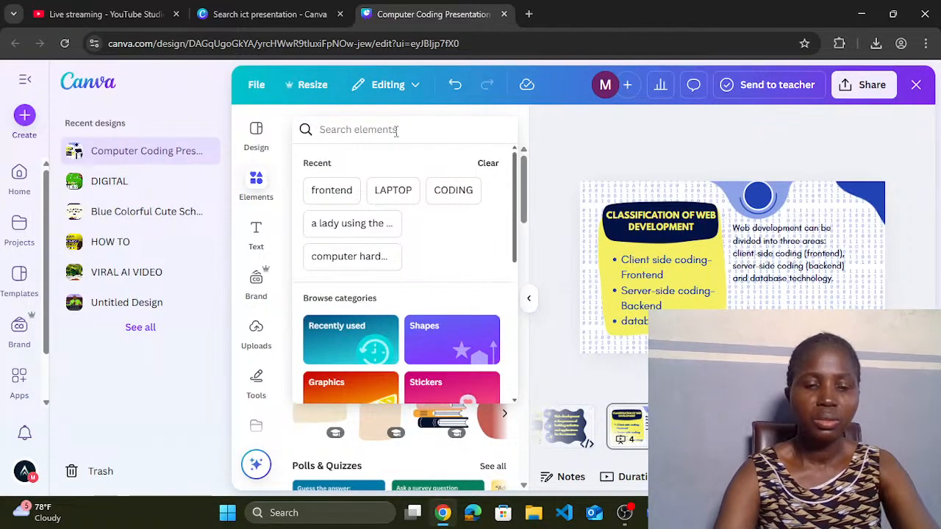
pyautogui.write('coding')
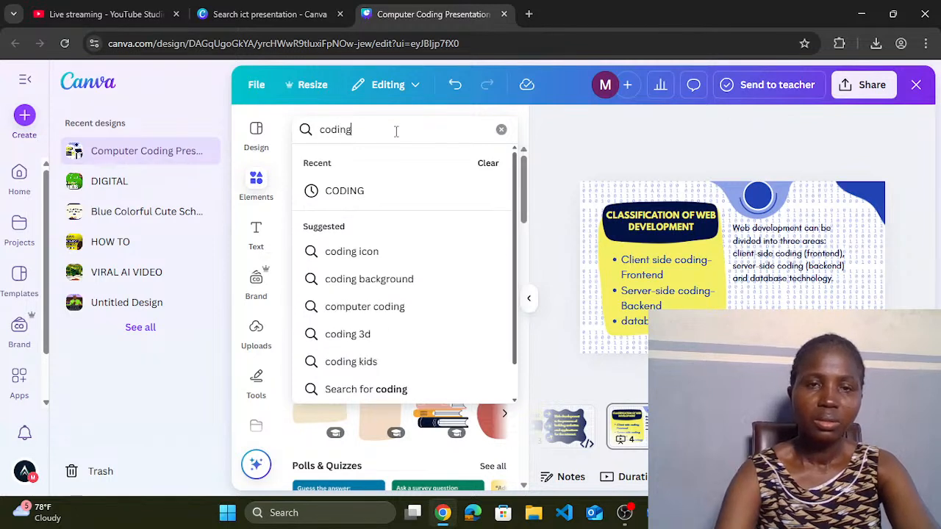
pyautogui.click(368, 197)
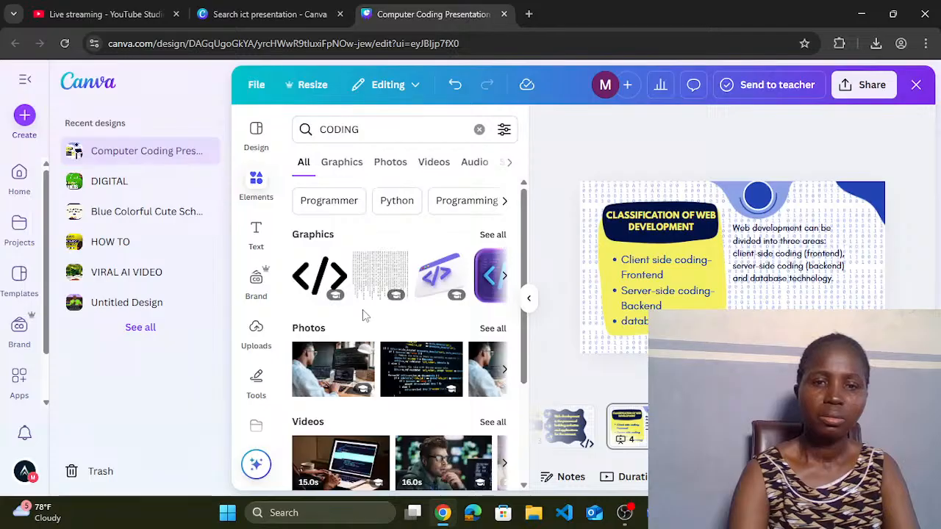
# Step: Insert a coding photo, reposition it, then delete it again
pyautogui.click(329, 366)
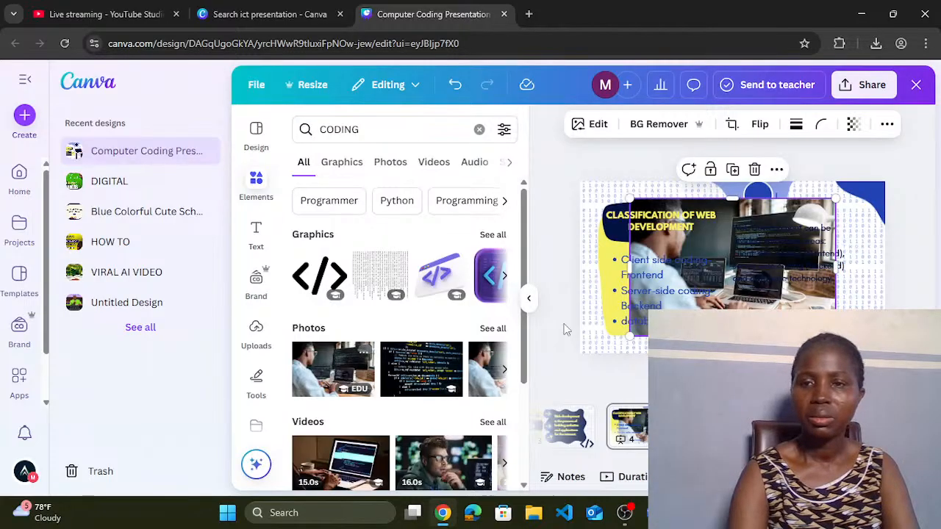
pyautogui.moveTo(748, 253); pyautogui.dragTo(865, 278)
pyautogui.press('Delete')
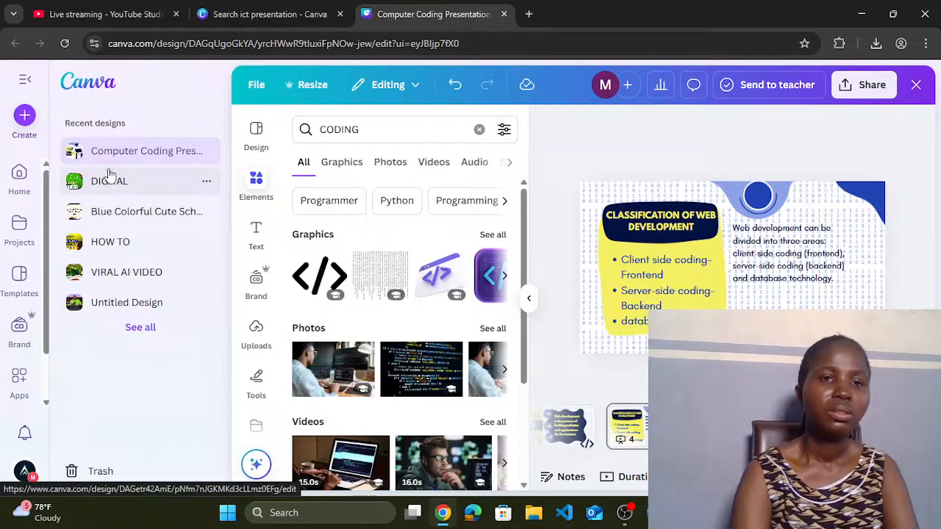
pyautogui.click(399, 126)
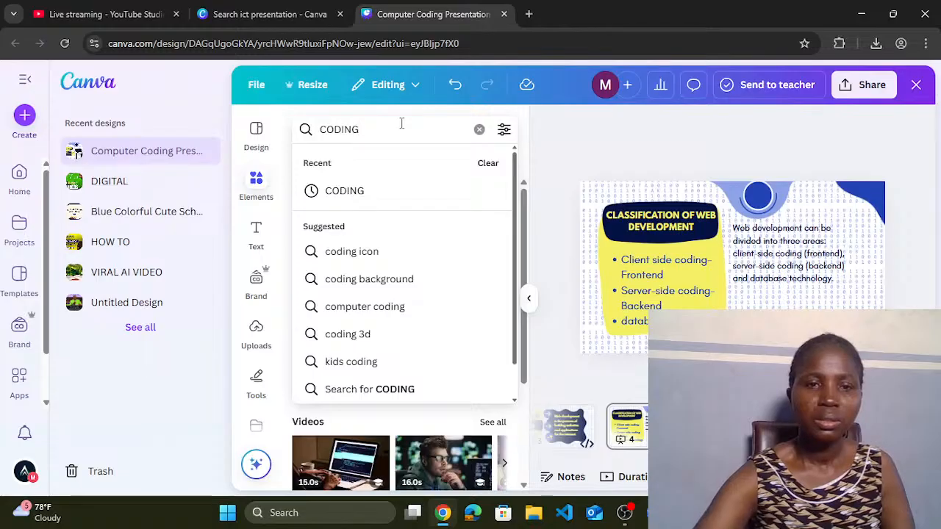
# Step: Search Elements for 'frontend' and browse its Graphics and Photos results
pyautogui.click(257, 187)
pyautogui.click(362, 127)
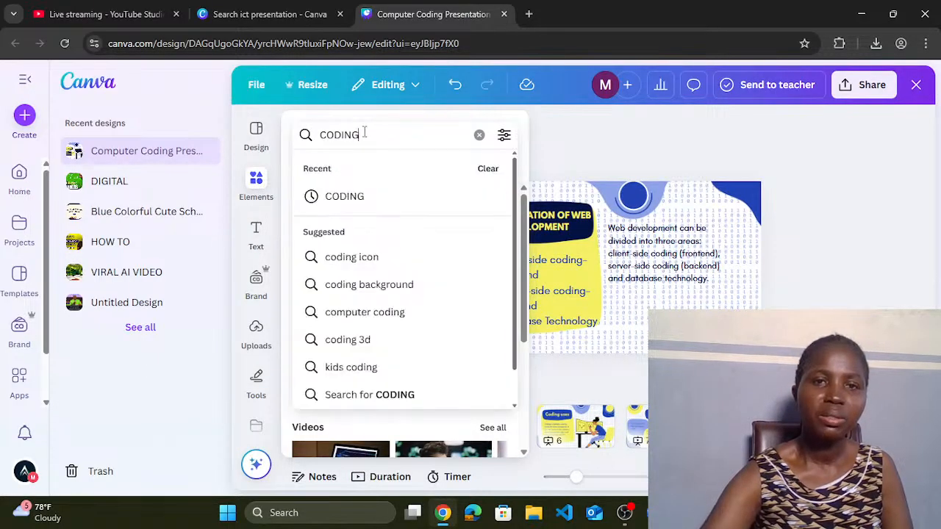
pyautogui.press('BackSpace')
pyautogui.press('BackSpace')
pyautogui.press('BackSpace')
pyautogui.press('BackSpace')
pyautogui.press('BackSpace')
pyautogui.press('BackSpace')
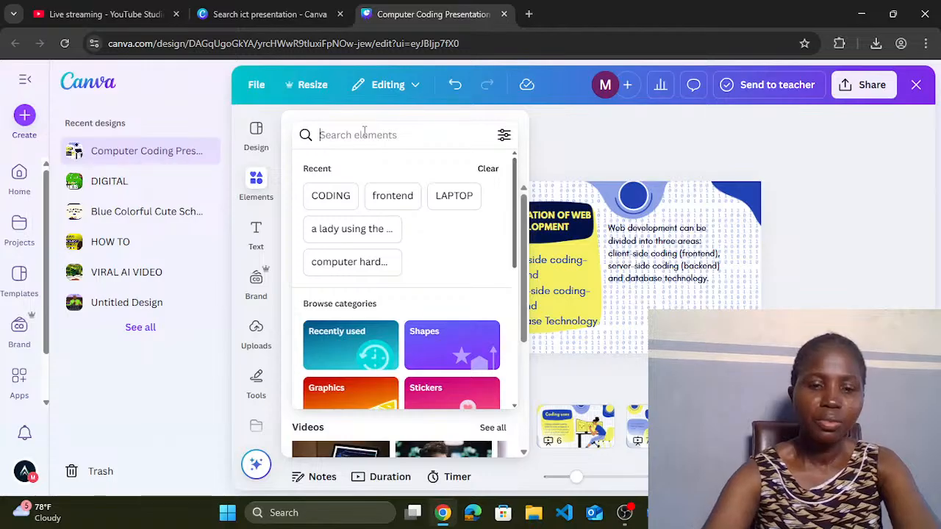
pyautogui.write('frontend')
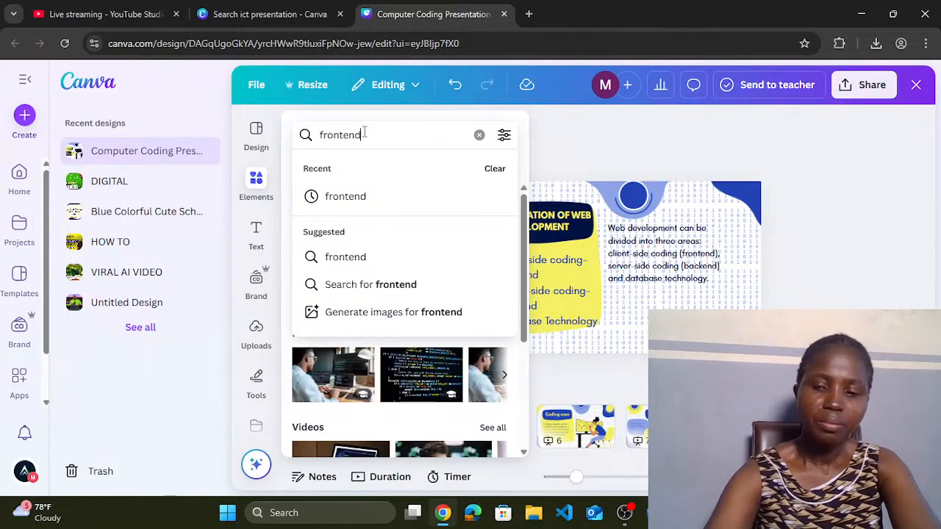
pyautogui.press('Return')
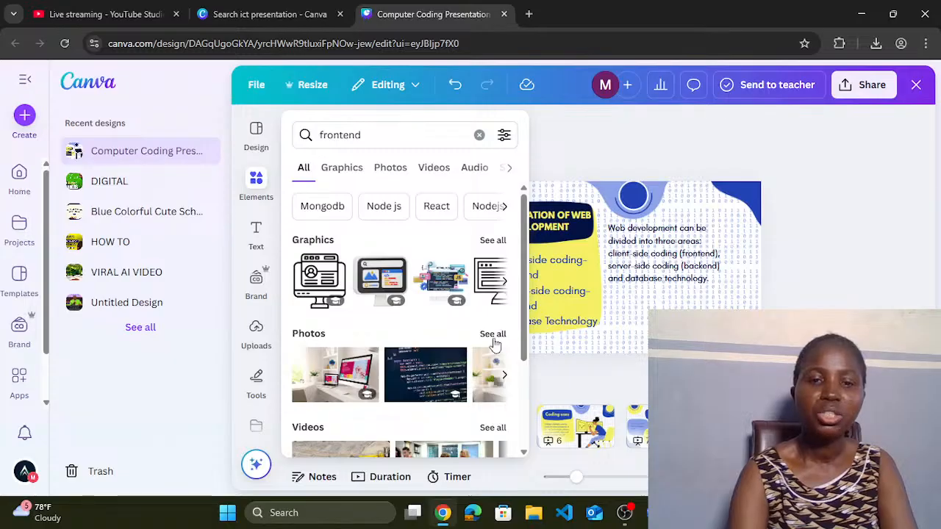
pyautogui.moveTo(523, 330); pyautogui.dragTo(542, 339)
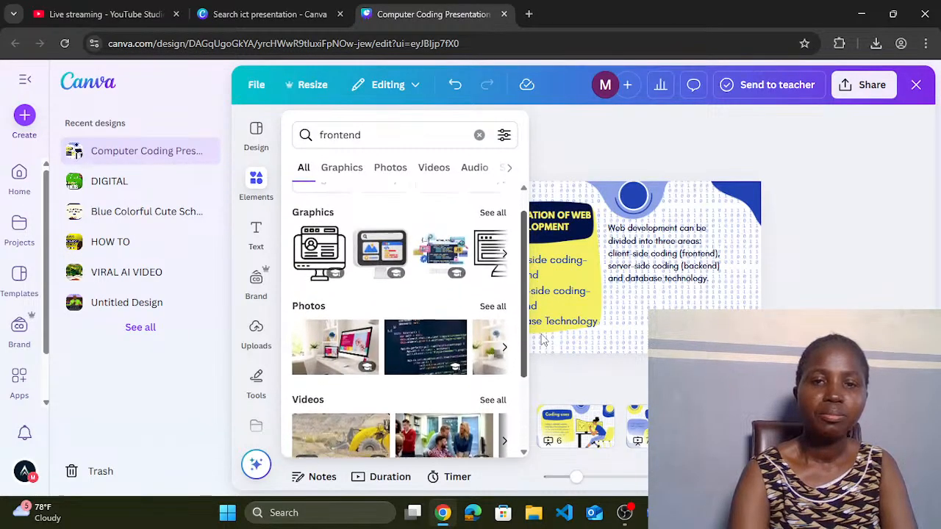
pyautogui.click(498, 214)
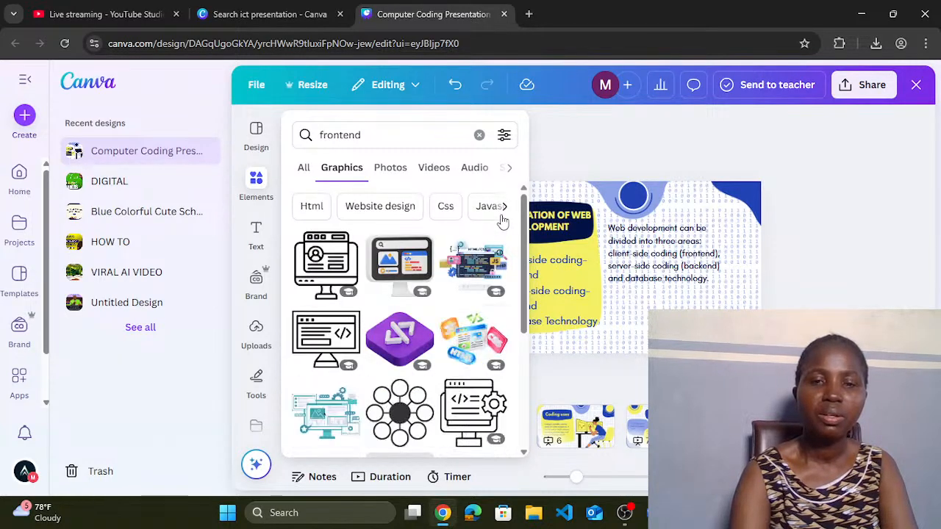
pyautogui.moveTo(526, 229); pyautogui.dragTo(523, 249)
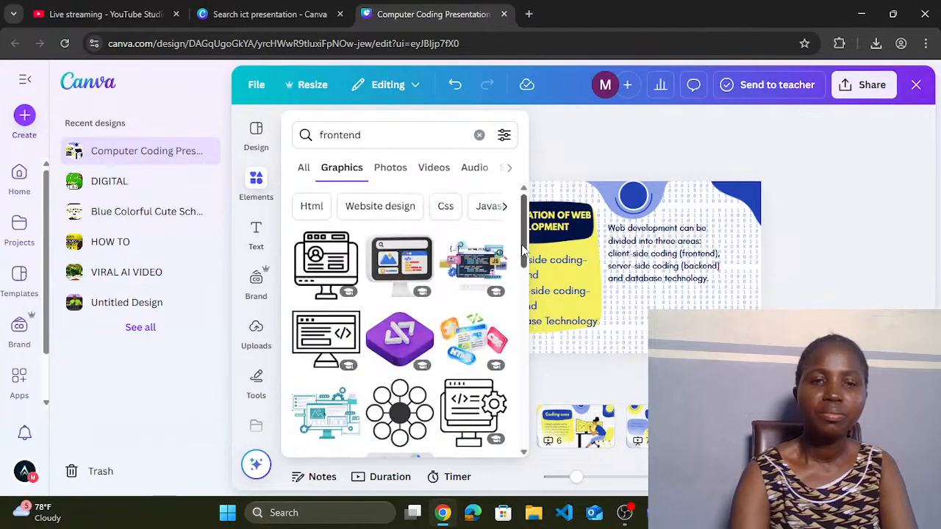
pyautogui.click(396, 169)
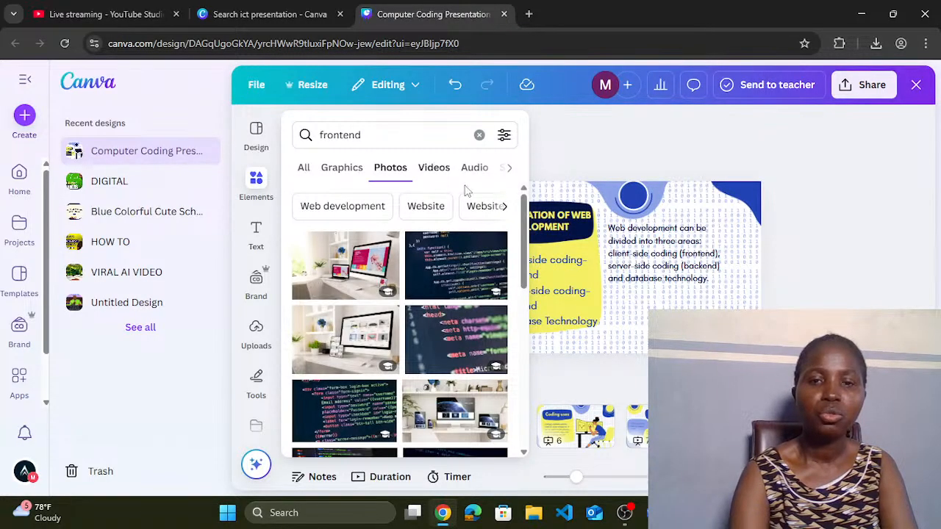
pyautogui.moveTo(526, 225); pyautogui.dragTo(521, 299)
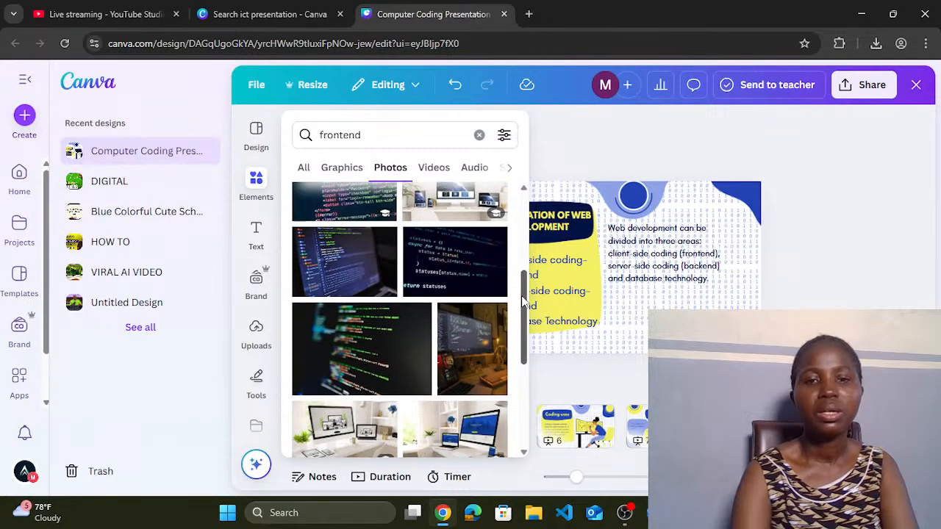
# Step: Place a dark code-screen photo just beneath the widened Web development paragraph
pyautogui.click(350, 274)
pyautogui.click(598, 312)
pyautogui.moveTo(599, 313); pyautogui.dragTo(696, 405)
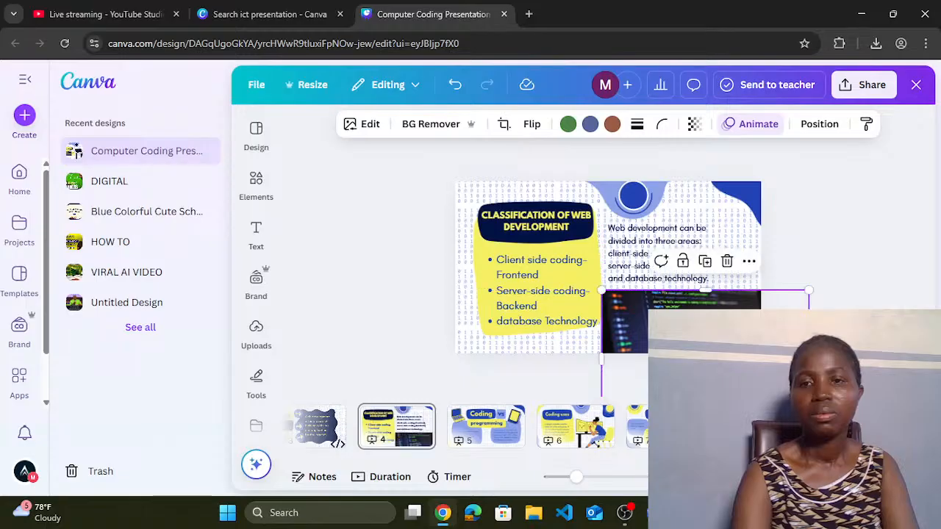
pyautogui.click(679, 248)
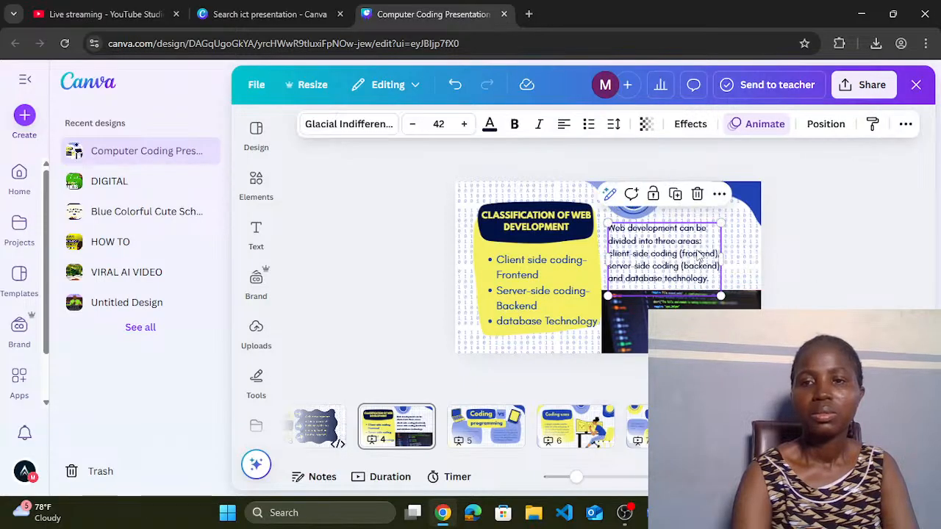
pyautogui.moveTo(721, 260); pyautogui.dragTo(754, 266)
pyautogui.click(728, 307)
pyautogui.moveTo(728, 303); pyautogui.dragTo(727, 291)
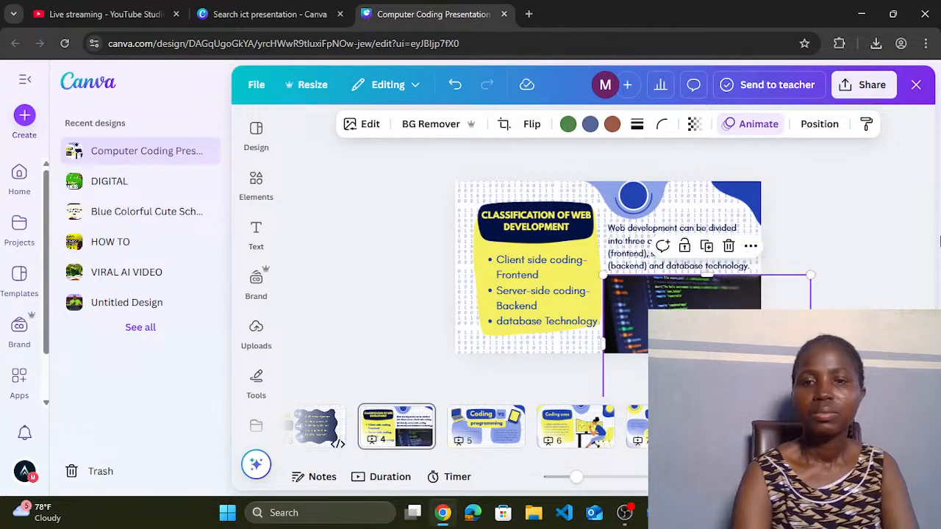
pyautogui.click(888, 241)
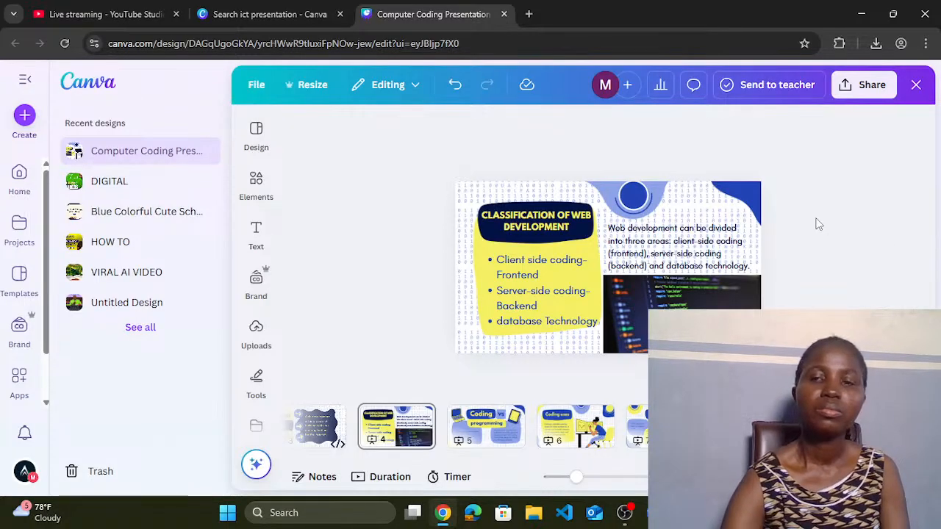
# Step: Recolour the top circle and the top-right corner shape to dark navy
pyautogui.click(632, 195)
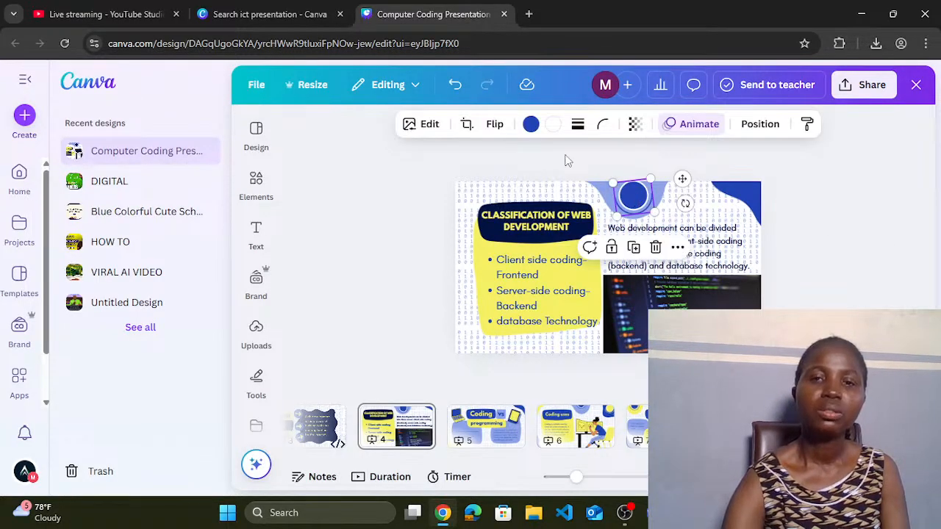
pyautogui.click(530, 124)
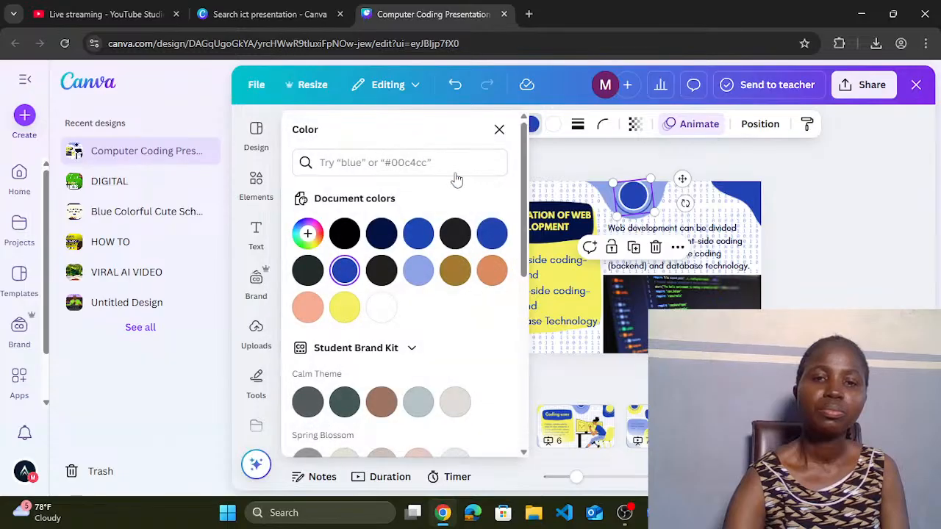
pyautogui.rightClick(384, 266)
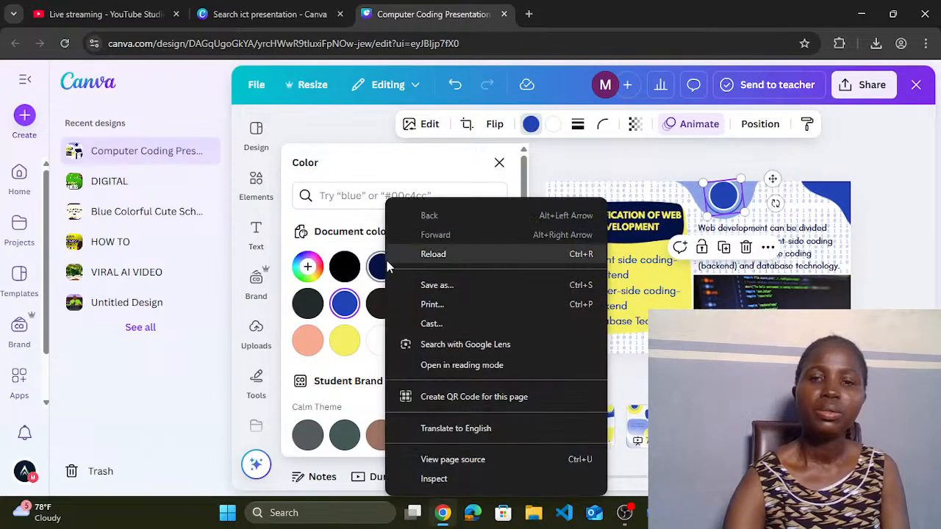
pyautogui.click(380, 267)
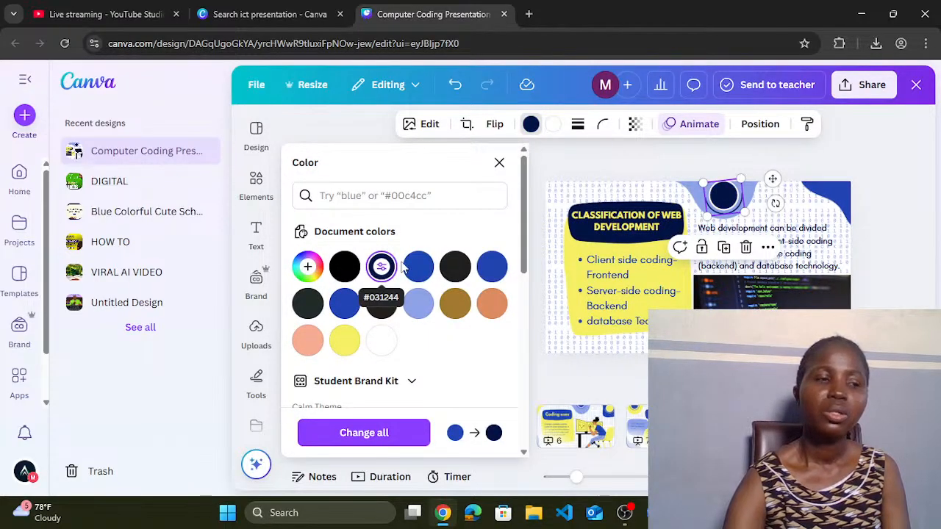
pyautogui.click(842, 195)
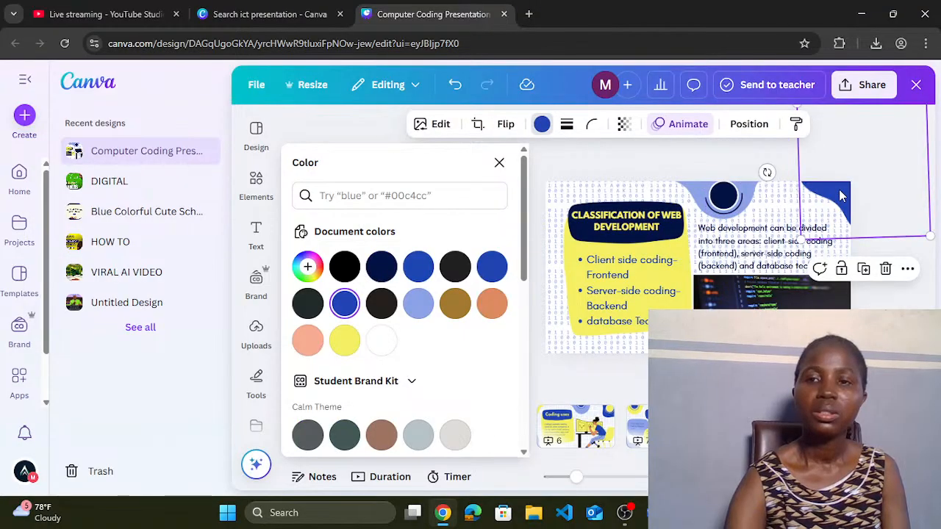
pyautogui.click(542, 127)
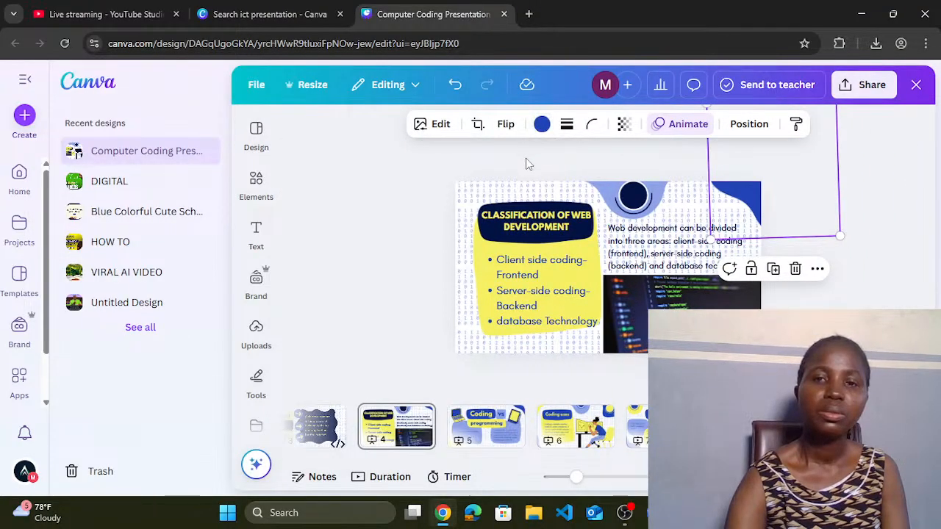
pyautogui.click(541, 125)
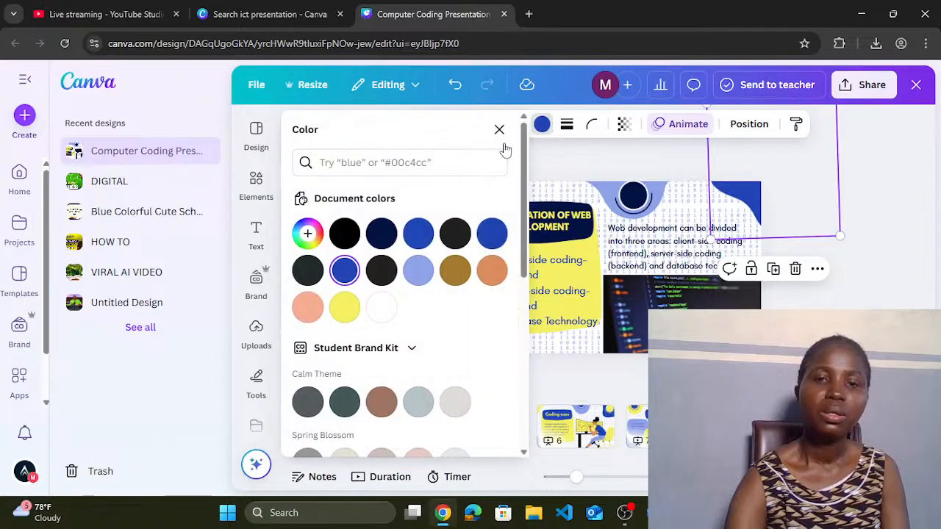
pyautogui.click(382, 266)
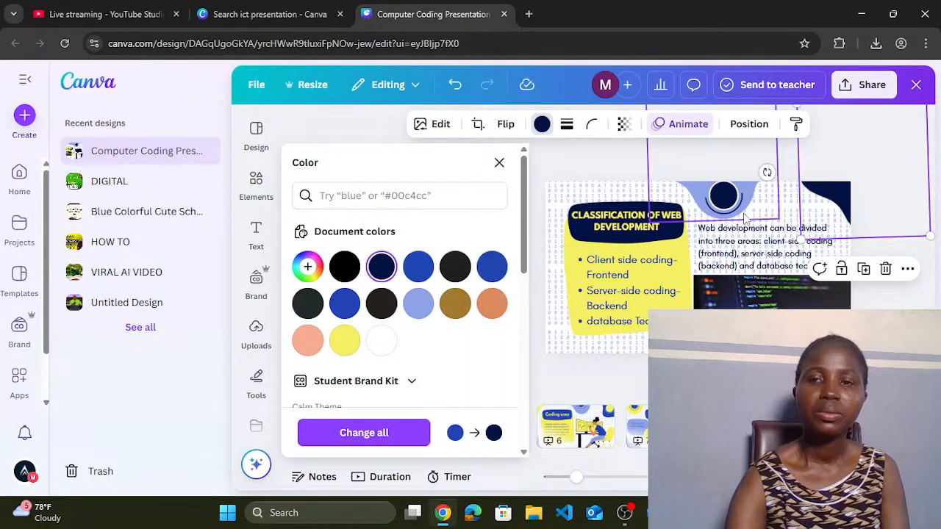
pyautogui.click(699, 201)
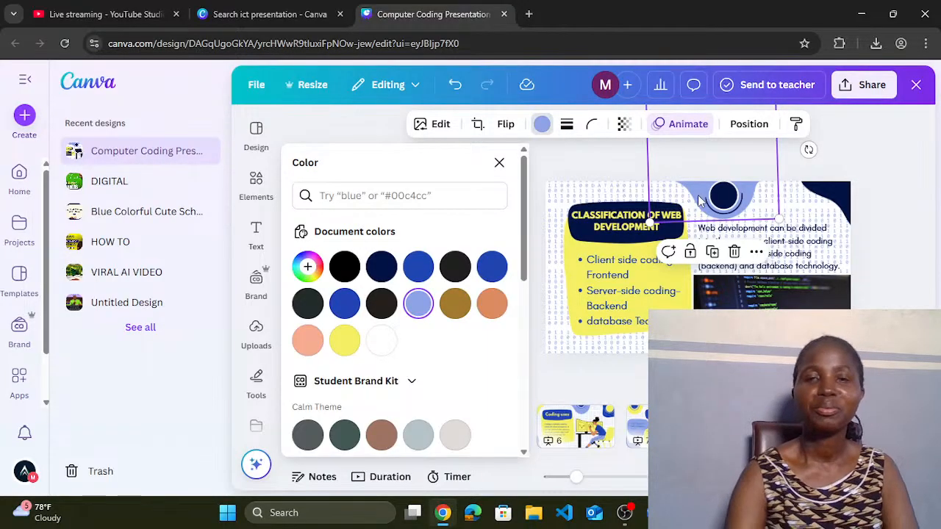
pyautogui.click(910, 265)
pyautogui.click(883, 214)
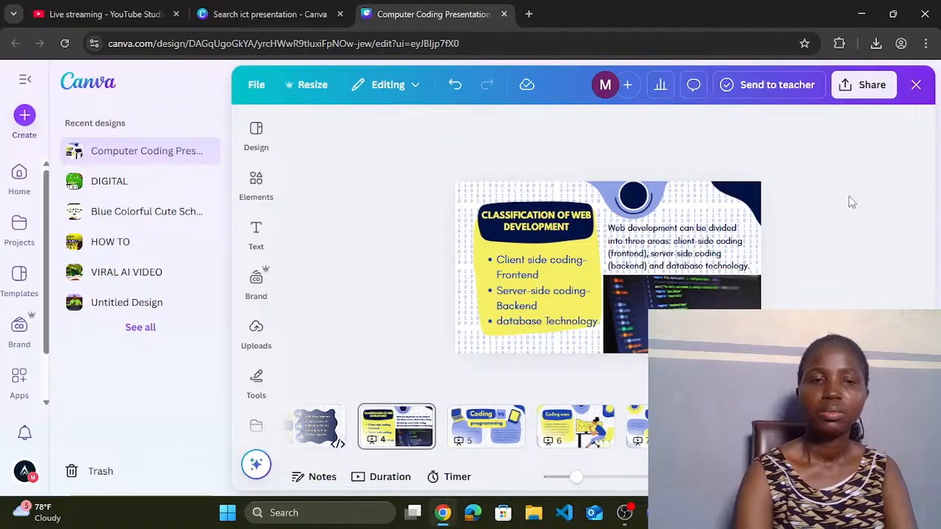
# Step: Make the bullet list text dark navy, then go to the Coding vs programming slide
pyautogui.click(532, 291)
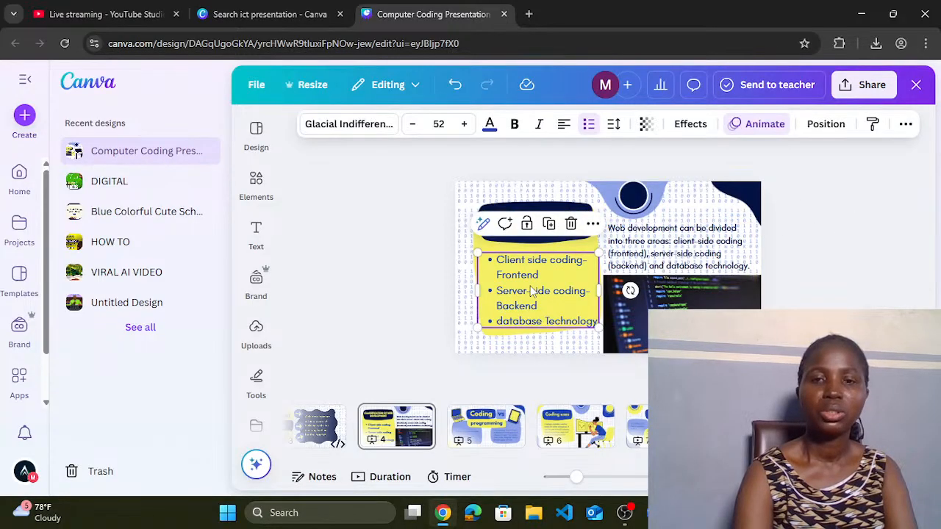
pyautogui.click(489, 123)
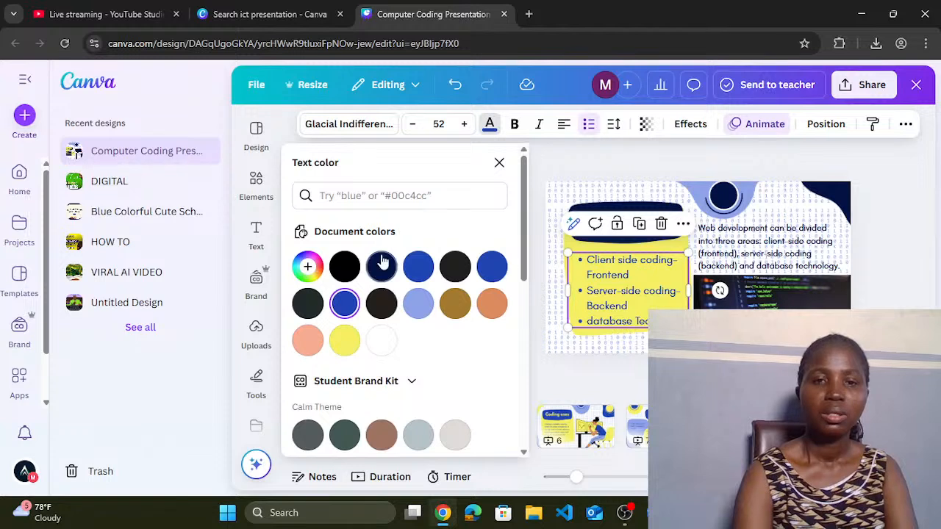
pyautogui.click(382, 265)
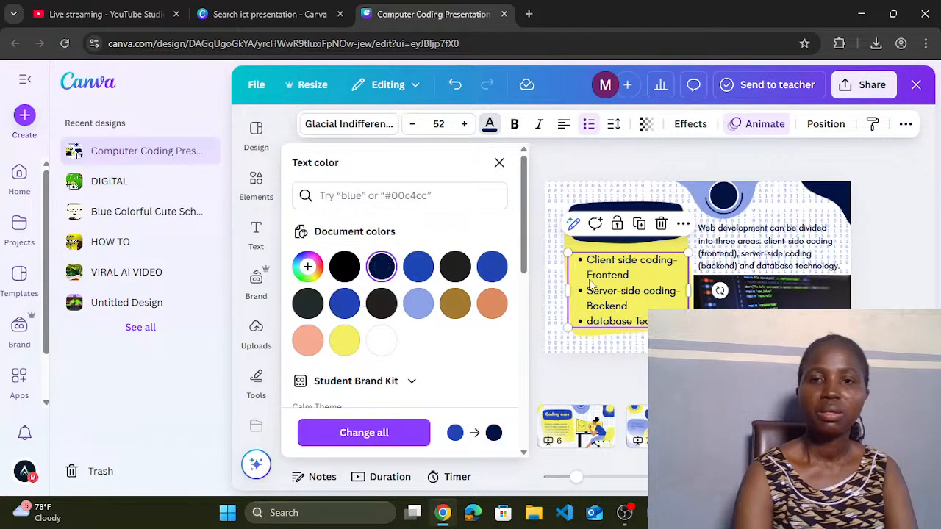
pyautogui.press('Escape')
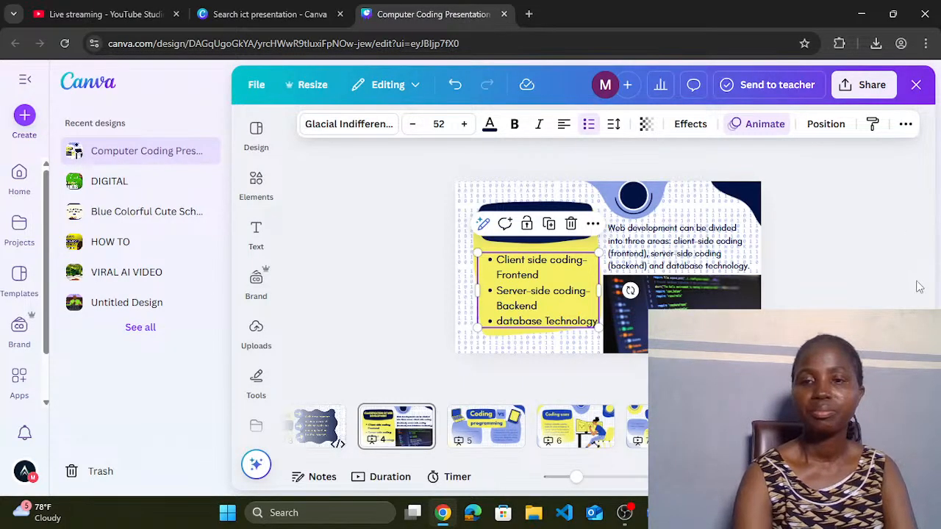
pyautogui.click(494, 440)
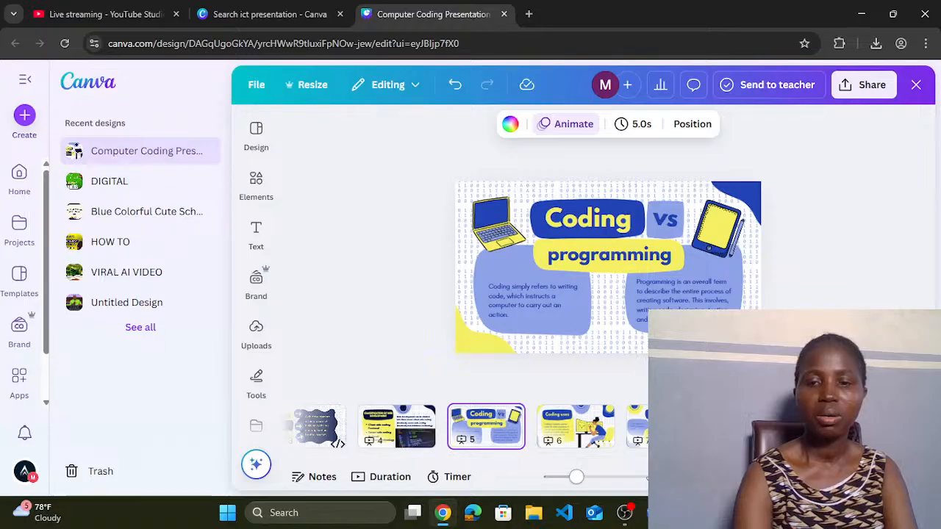
pyautogui.moveTo(654, 513)
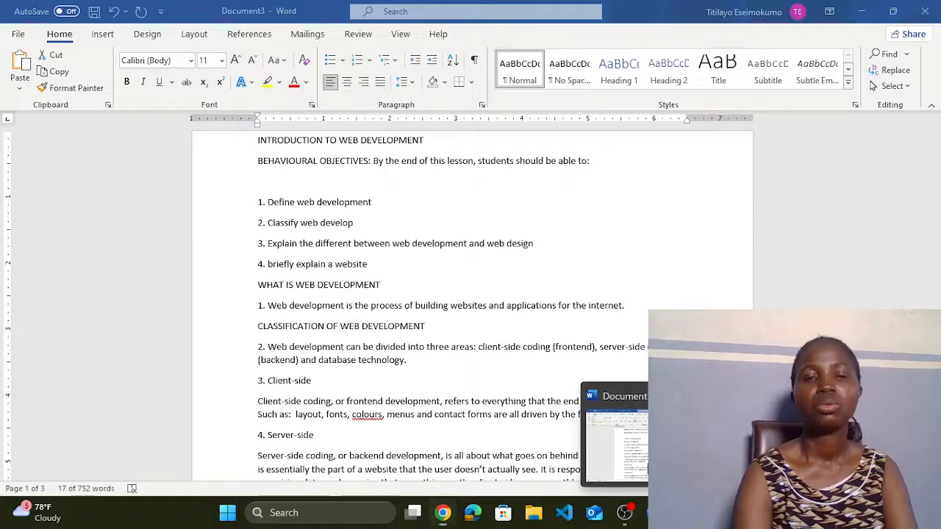
# Step: Select the 'Client-side' heading in the Word lesson notes, then return to Canva
pyautogui.click(655, 445)
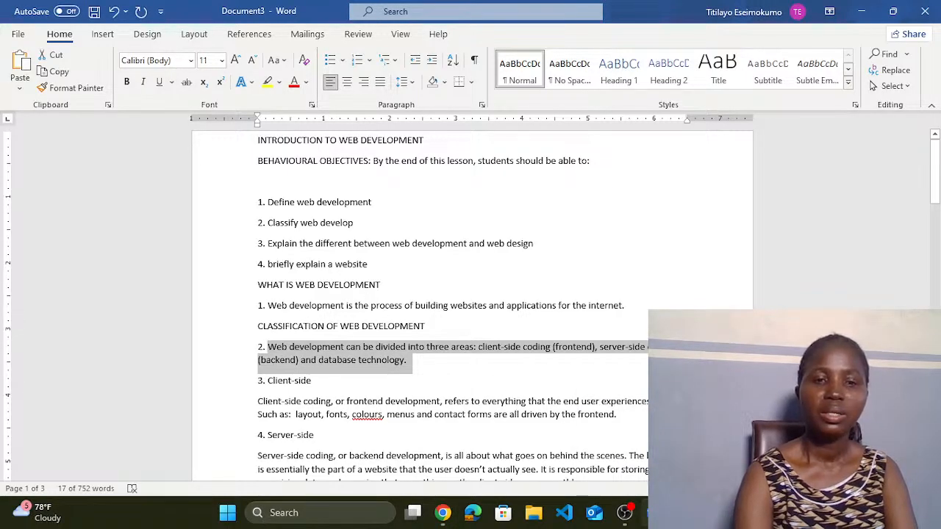
pyautogui.moveTo(269, 380); pyautogui.dragTo(312, 382)
pyautogui.hotkey('ctrl', 'c')
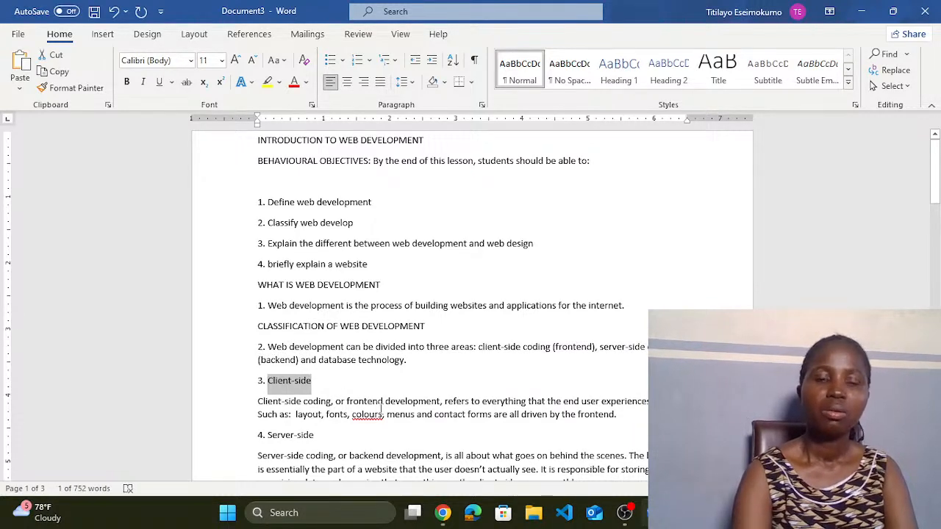
pyautogui.click(443, 513)
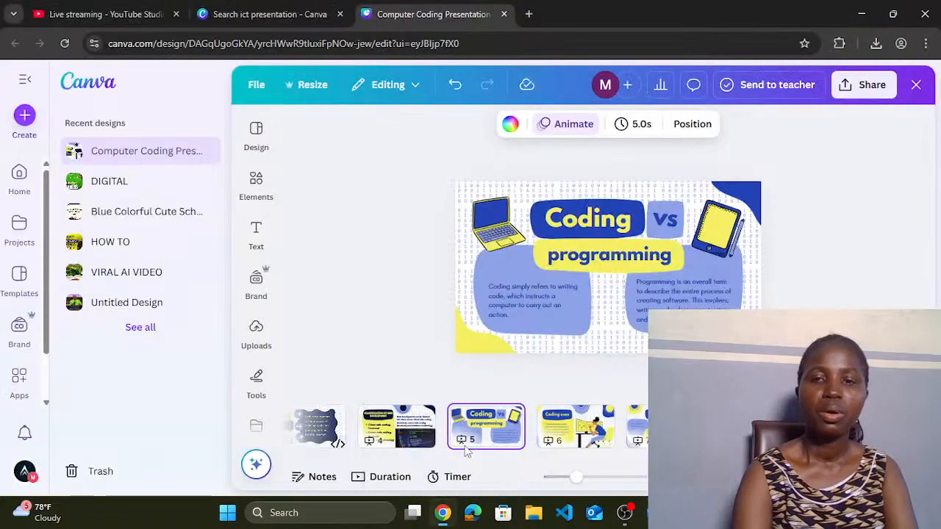
# Step: Paste 'Client-side' over slide 5's 'Coding' heading, widen its text box, and go to slide 6
pyautogui.click(566, 228)
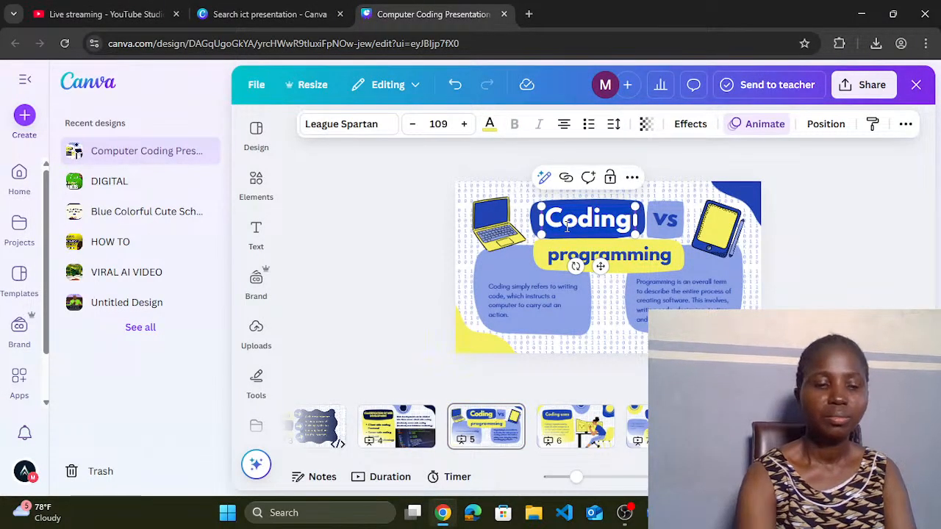
pyautogui.doubleClick(566, 228)
pyautogui.hotkey('ctrl', 'v')
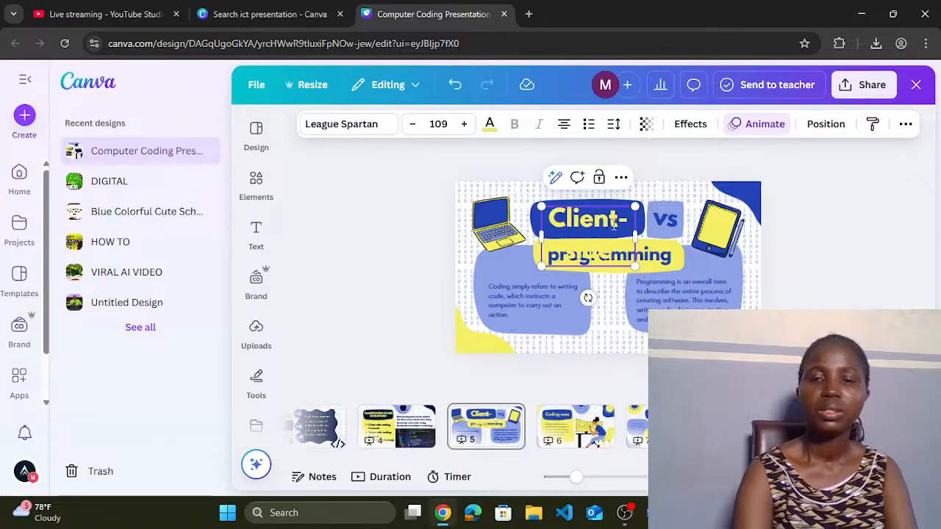
pyautogui.moveTo(637, 236); pyautogui.dragTo(647, 236)
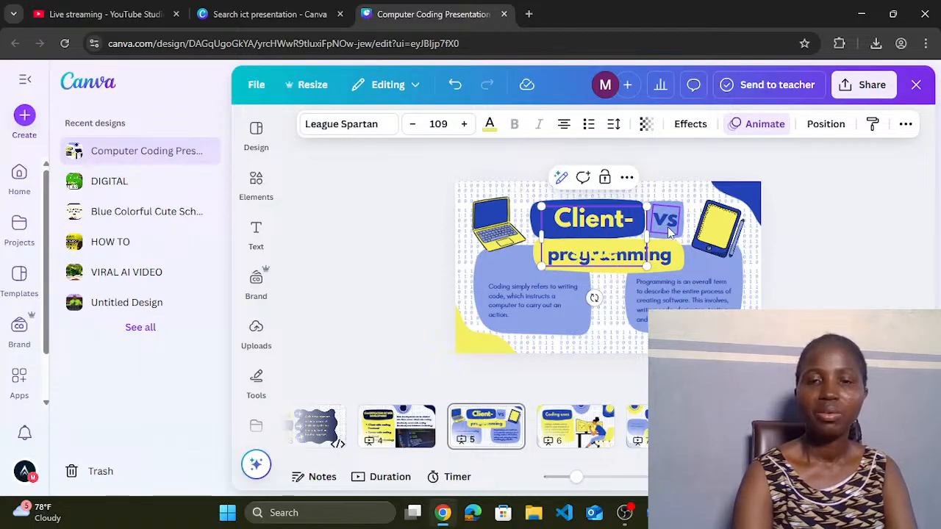
pyautogui.click(564, 432)
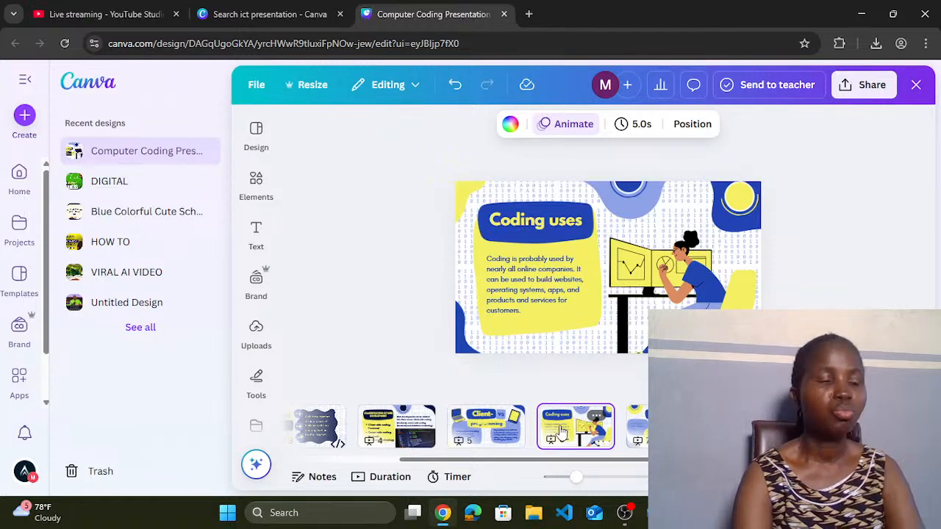
# Step: Move the Coding uses slide to position 5 and retitle its heading 'Client Side'
pyautogui.moveTo(560, 431); pyautogui.dragTo(461, 435)
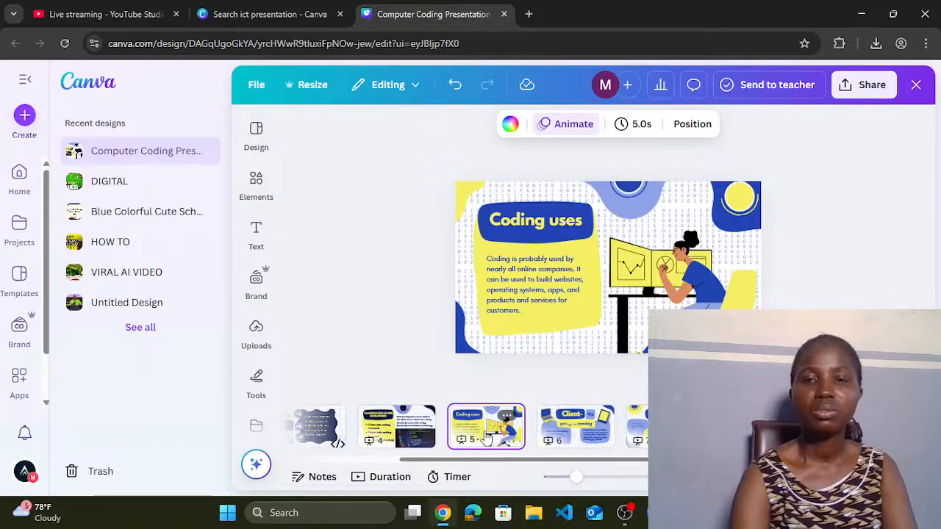
pyautogui.click(530, 228)
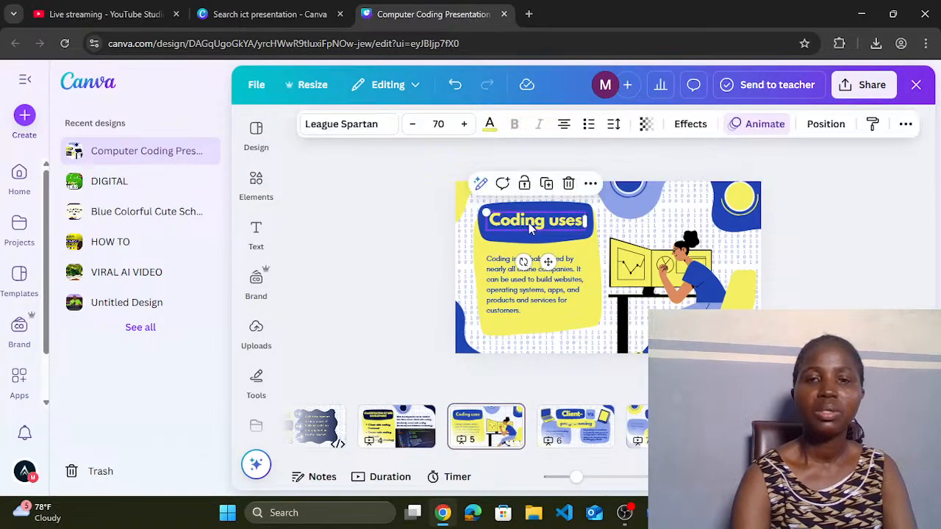
pyautogui.click(529, 225)
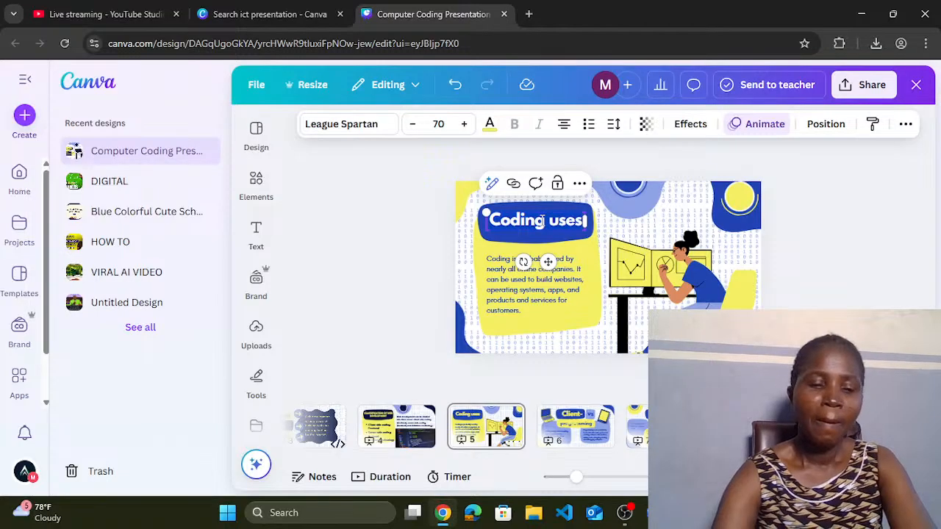
pyautogui.hotkey('ctrl', 'a')
pyautogui.write('Client')
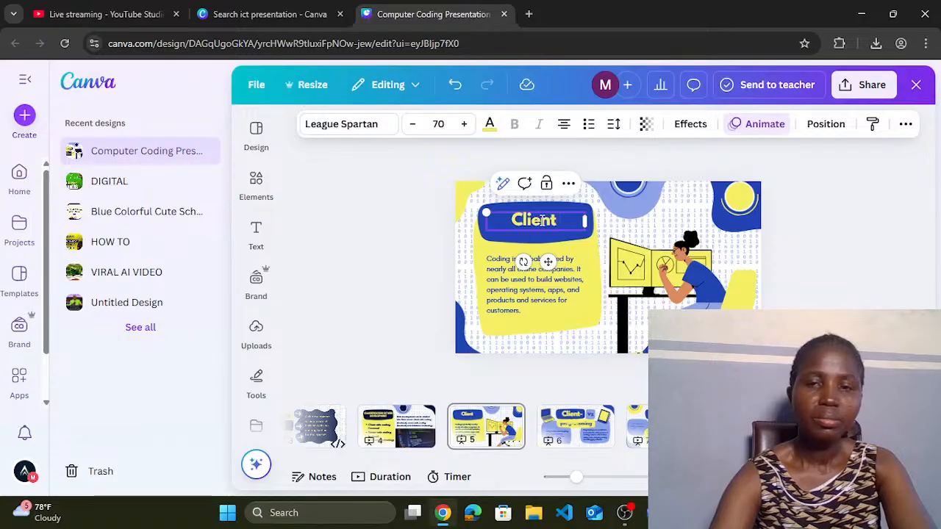
pyautogui.write(' Side')
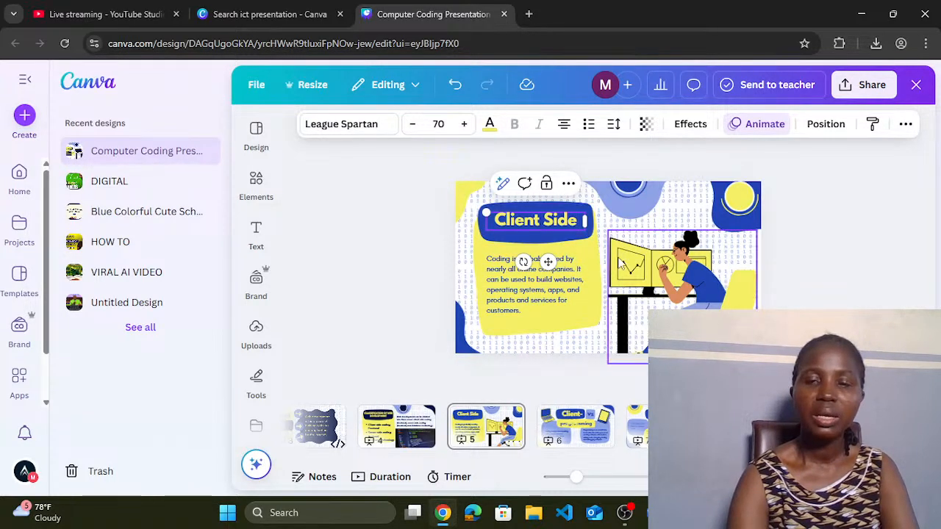
pyautogui.click(557, 286)
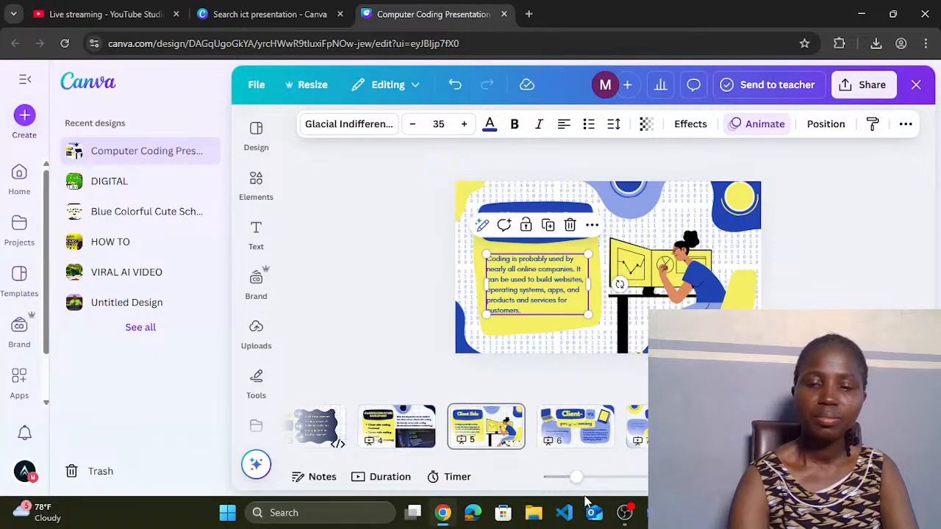
# Step: In the Word lesson notes, select the 'Client-side coding' paragraph
pyautogui.moveTo(644, 513)
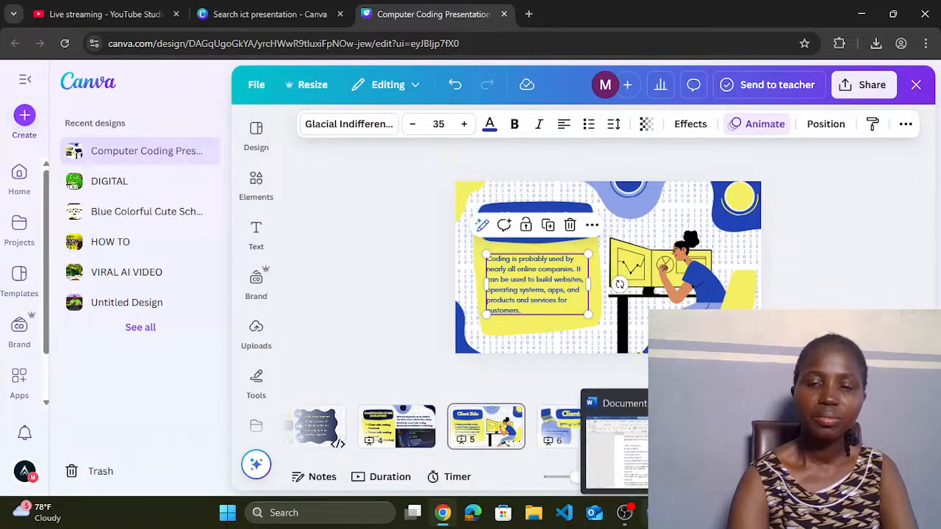
pyautogui.click(613, 441)
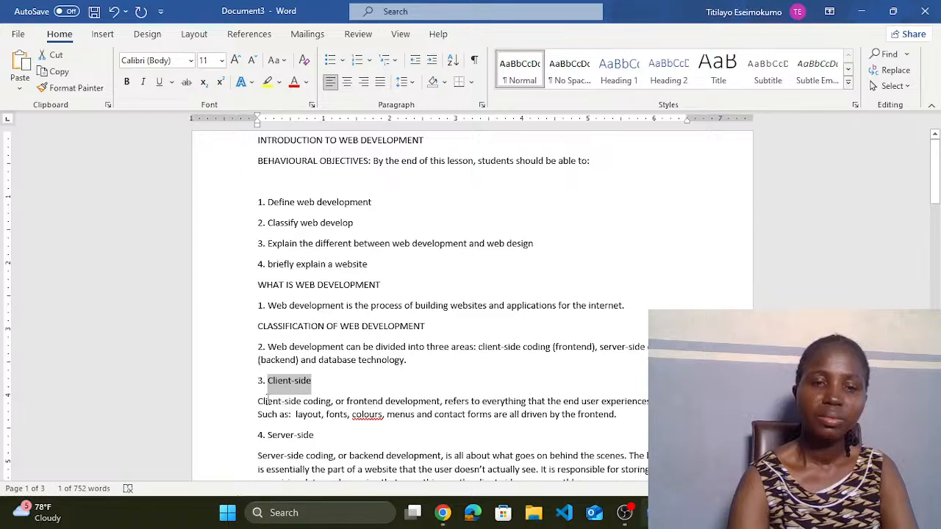
pyautogui.moveTo(255, 401); pyautogui.dragTo(644, 417)
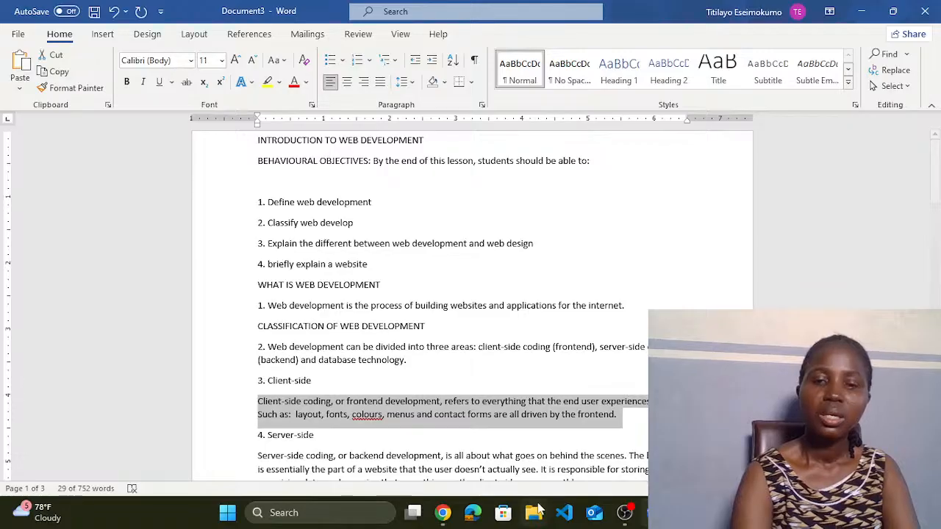
# Step: Paste the client-side coding paragraph into the Client Side slide's body and widen the box on both sides
pyautogui.click(446, 514)
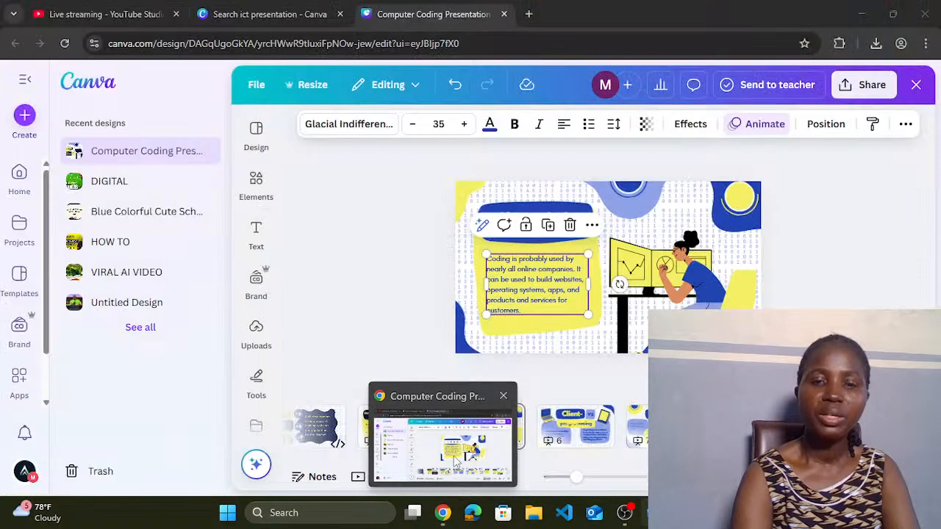
pyautogui.doubleClick(546, 294)
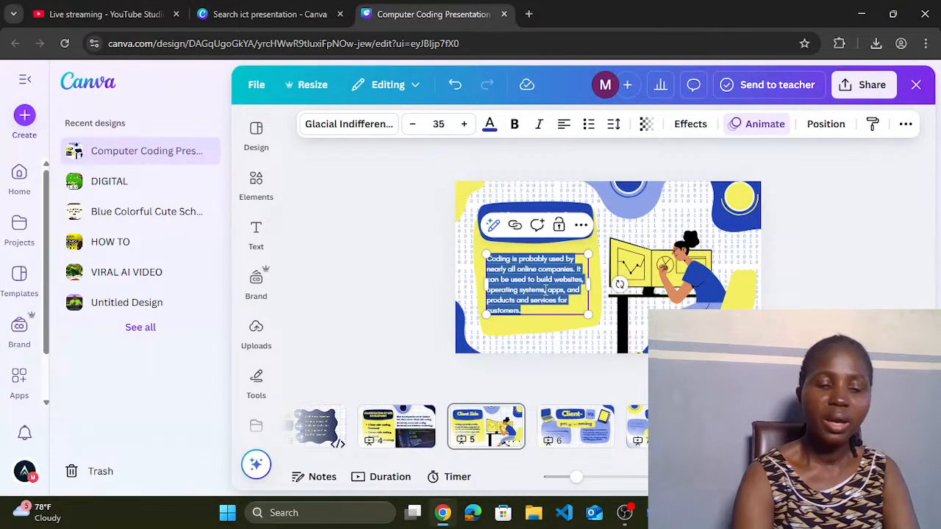
pyautogui.write('Client-side coding, or frontend development, refers to everything that the end user experiences directly. Such as layout, fonts, colours, menus and contact forms are all driven by the frontend.')
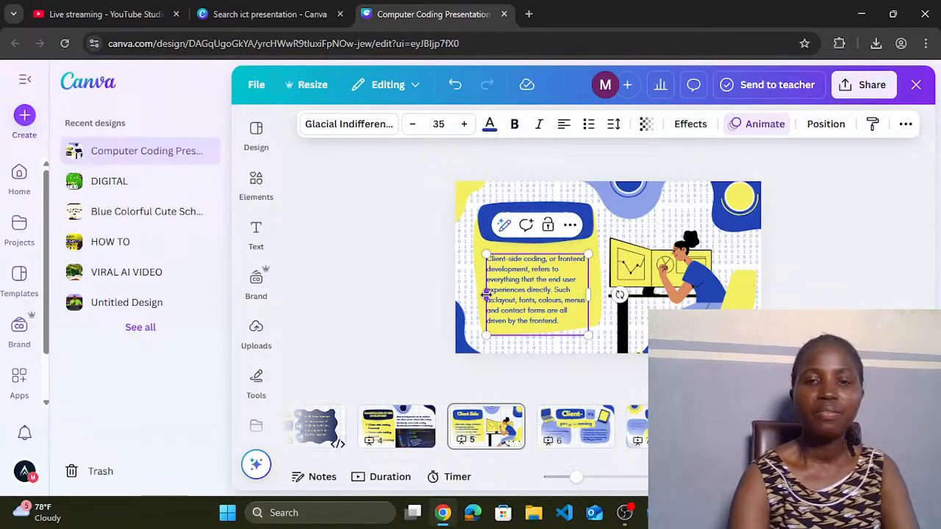
pyautogui.moveTo(486, 294); pyautogui.dragTo(481, 300)
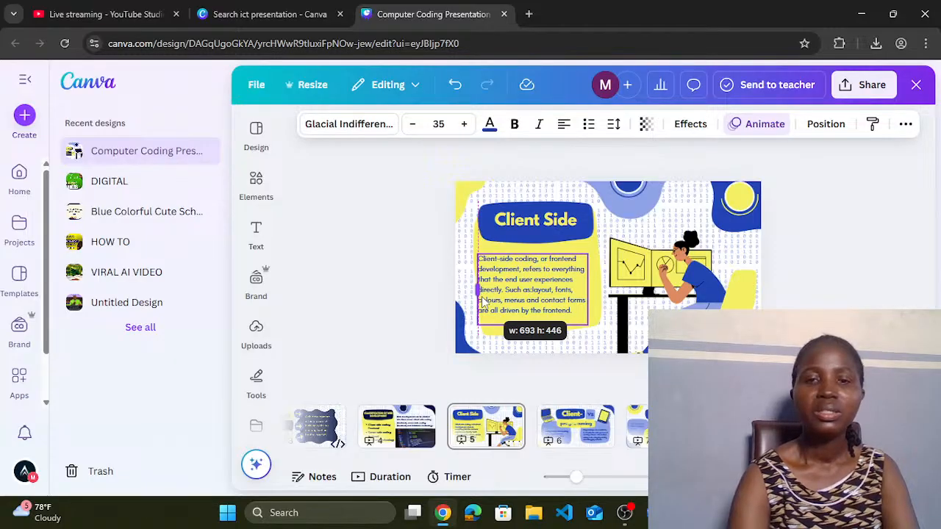
pyautogui.moveTo(482, 302); pyautogui.dragTo(476, 292)
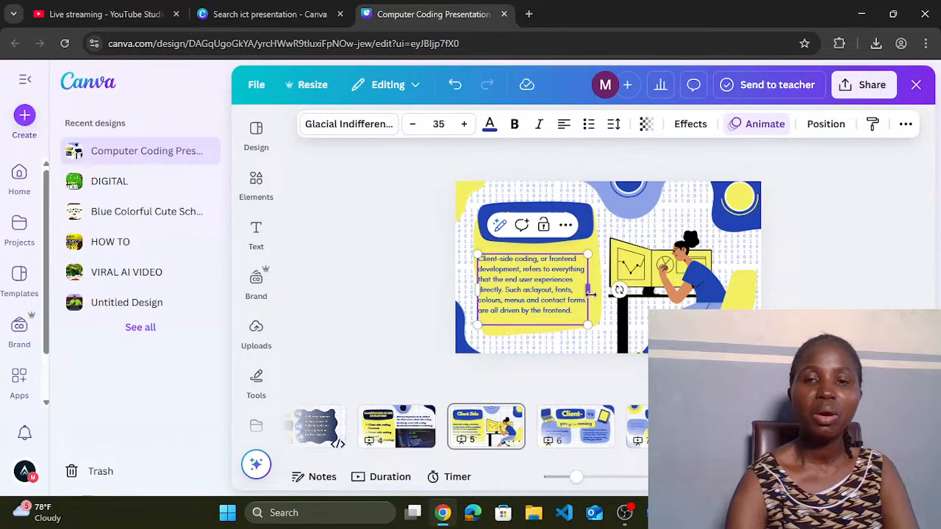
pyautogui.moveTo(590, 293); pyautogui.dragTo(601, 296)
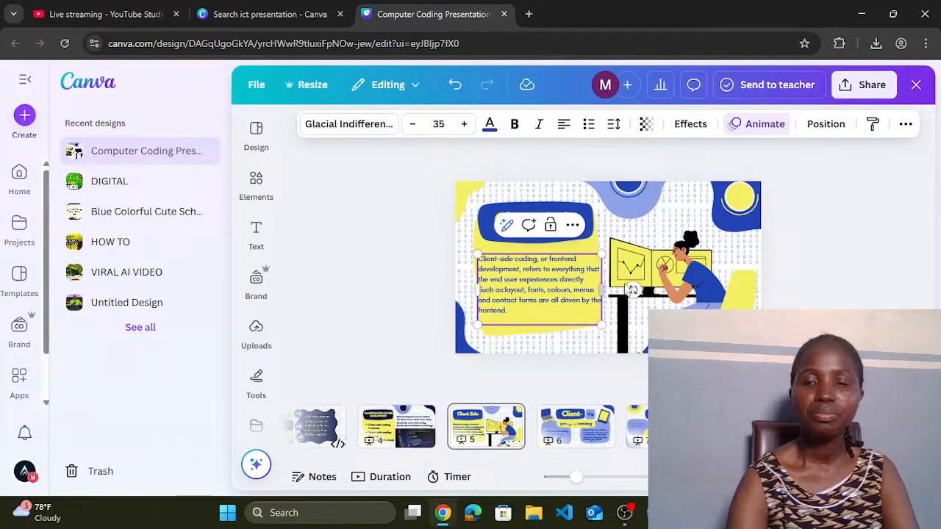
pyautogui.click(658, 270)
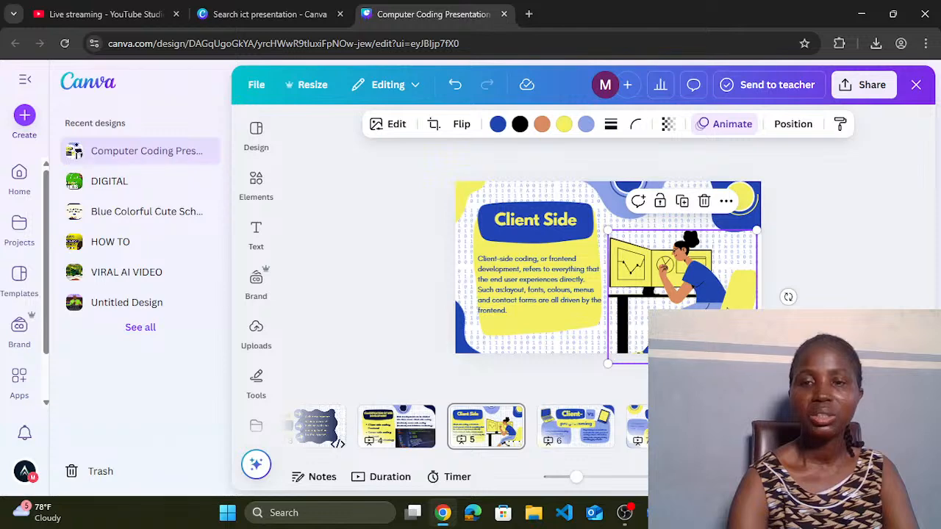
# Step: Recolour the desk illustration's blue and black parts to navy #031244, undoing the navy on its yellow
pyautogui.click(499, 125)
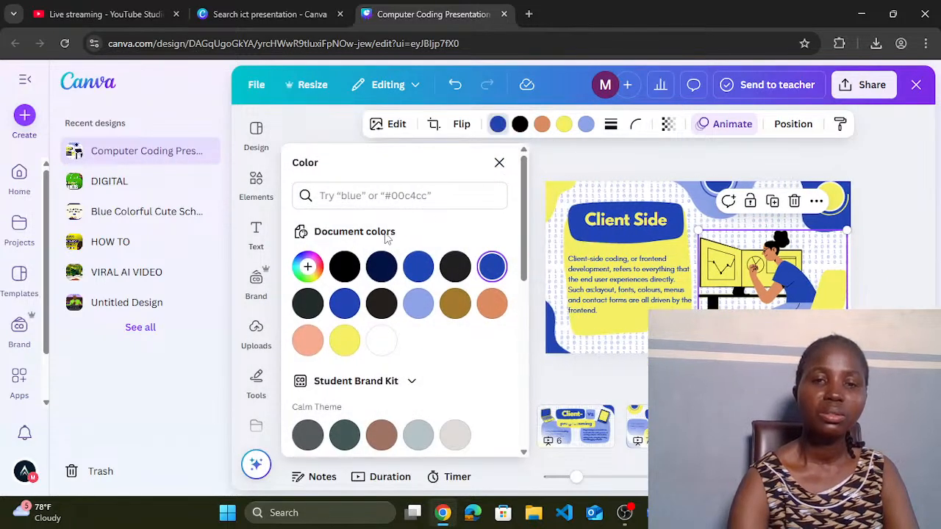
pyautogui.click(384, 269)
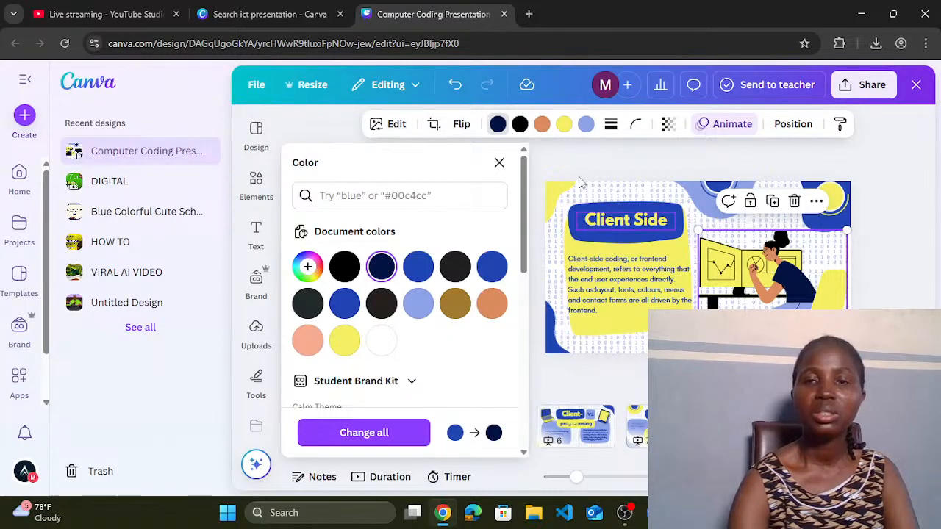
pyautogui.click(565, 126)
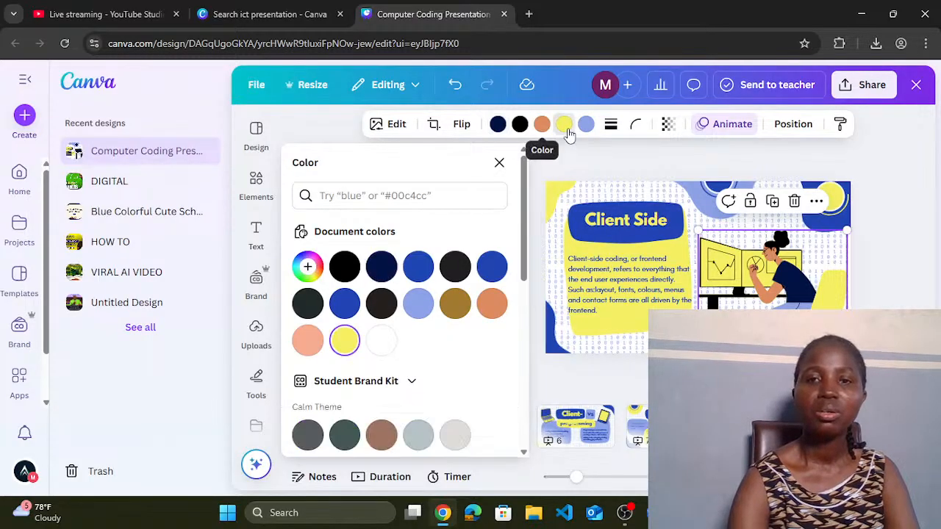
pyautogui.click(382, 267)
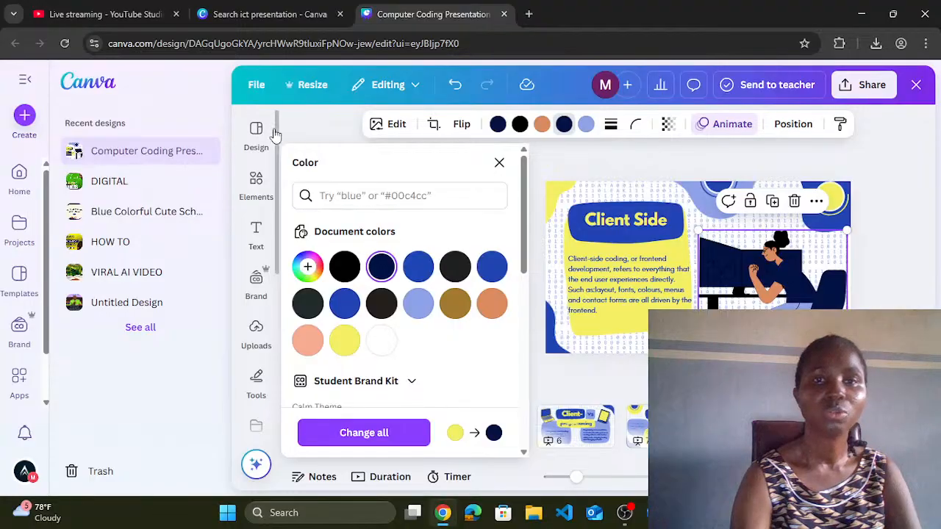
pyautogui.click(454, 86)
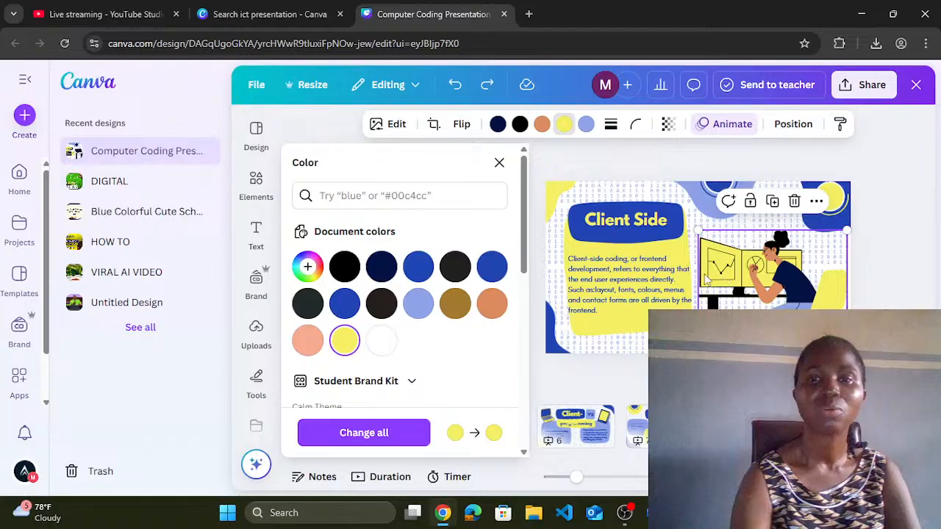
pyautogui.click(519, 126)
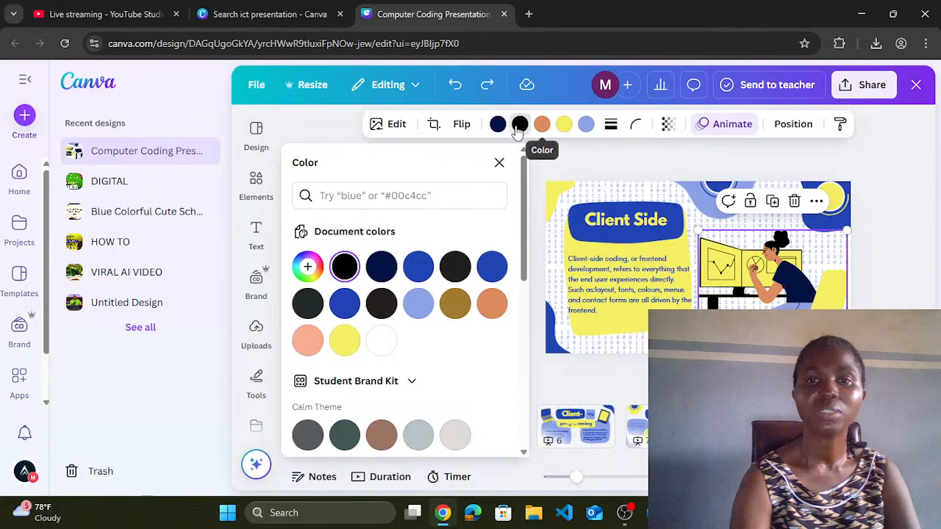
pyautogui.click(381, 266)
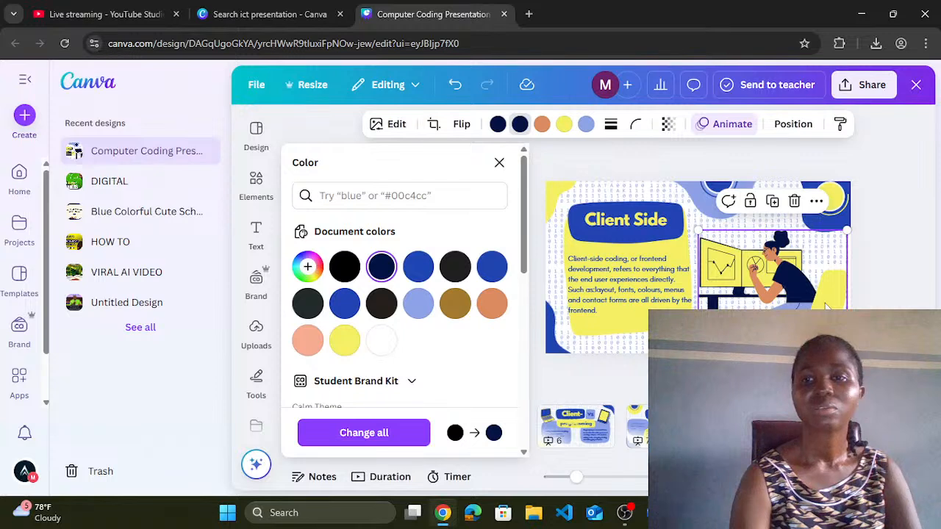
pyautogui.click(829, 228)
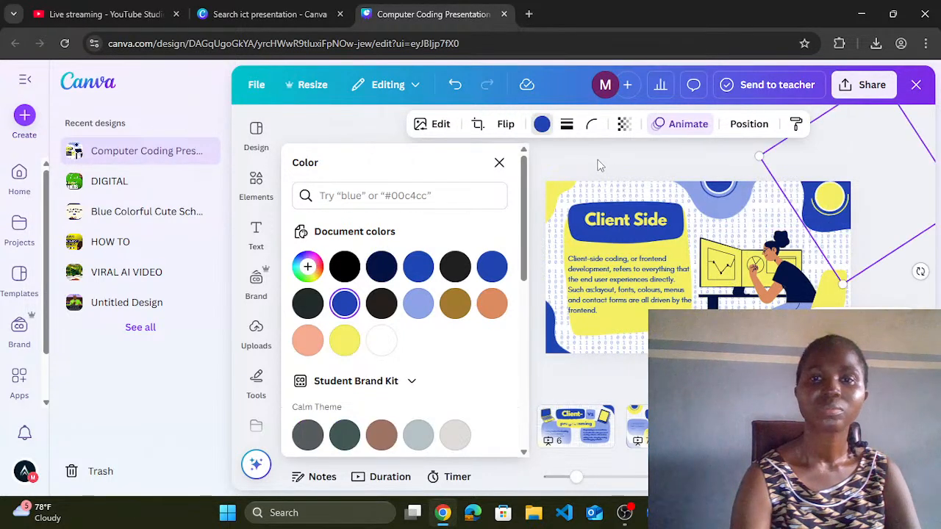
# Step: Turn the top-right shape, top circle, heading banner and bottom-left corner shape navy
pyautogui.click(542, 123)
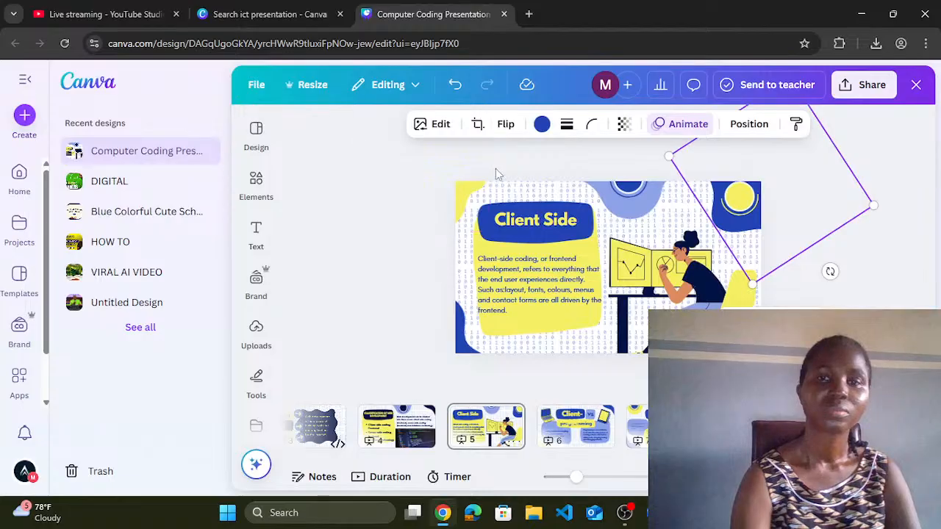
pyautogui.click(542, 124)
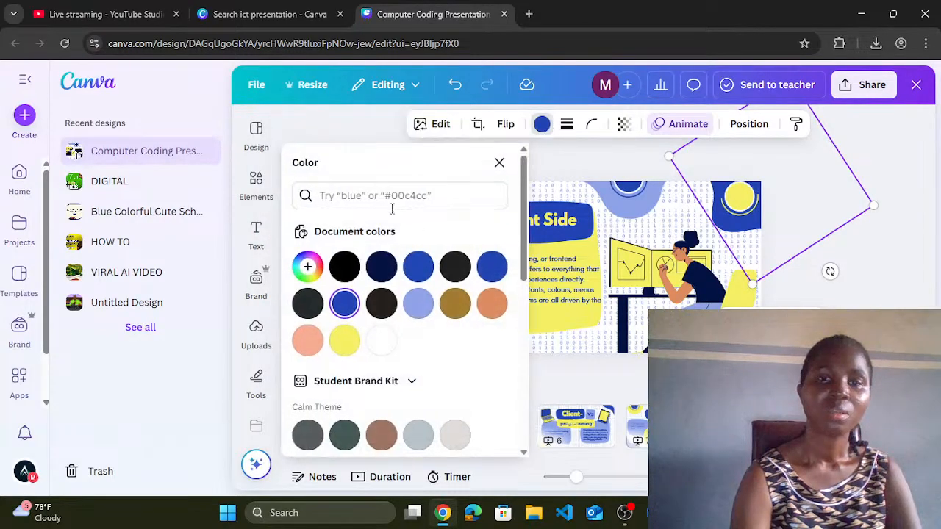
pyautogui.click(382, 267)
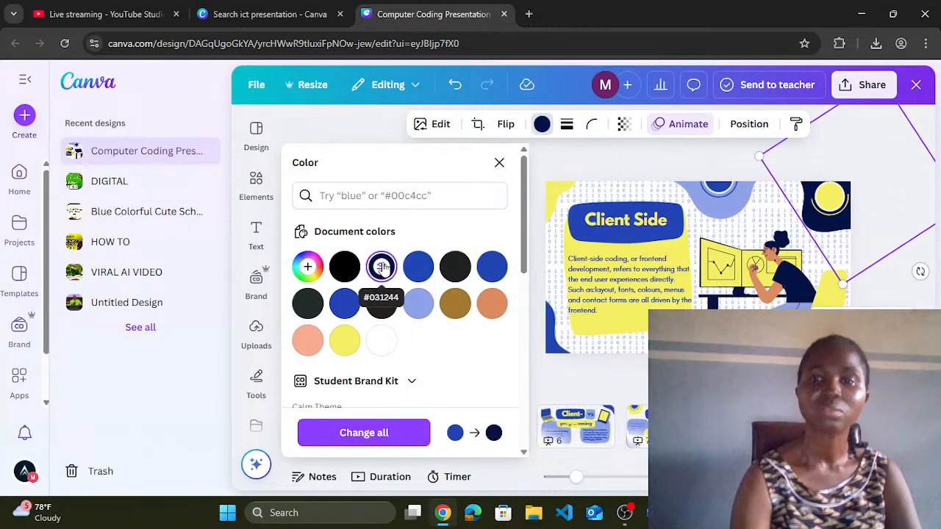
pyautogui.click(722, 193)
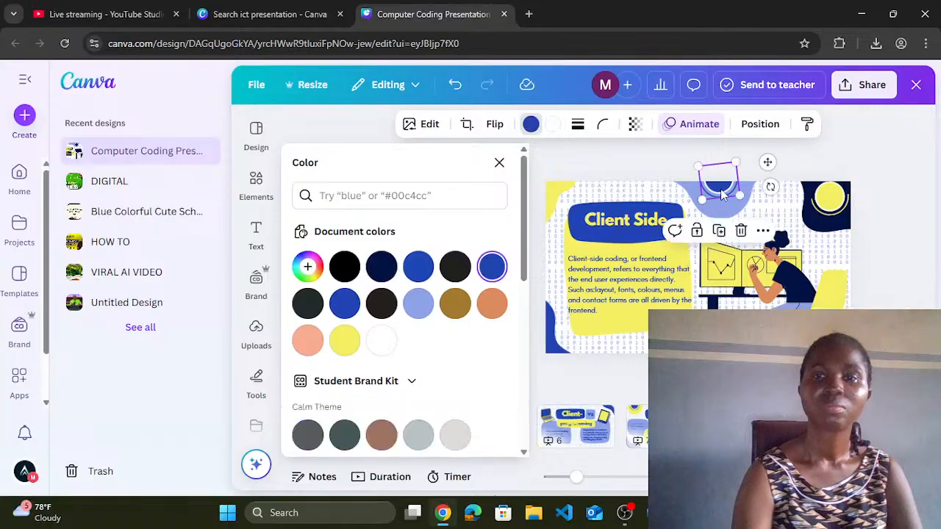
pyautogui.click(531, 125)
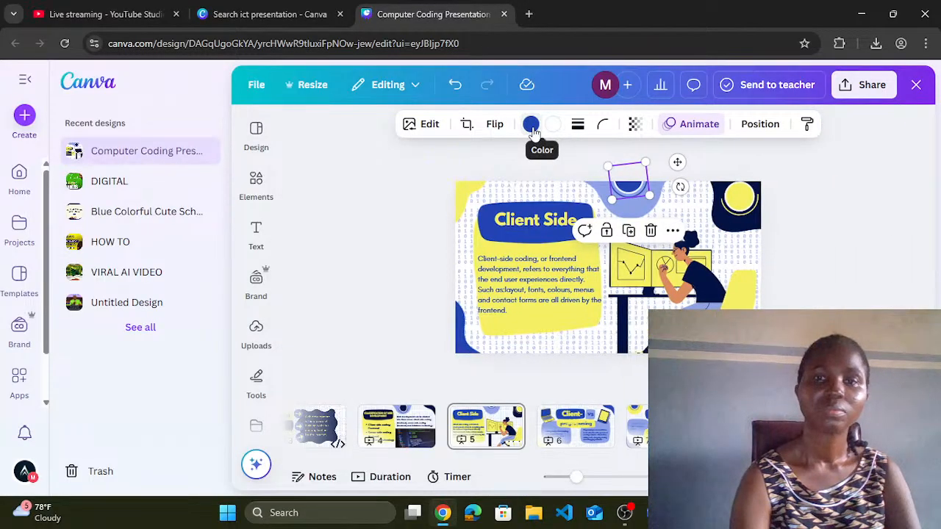
pyautogui.click(531, 125)
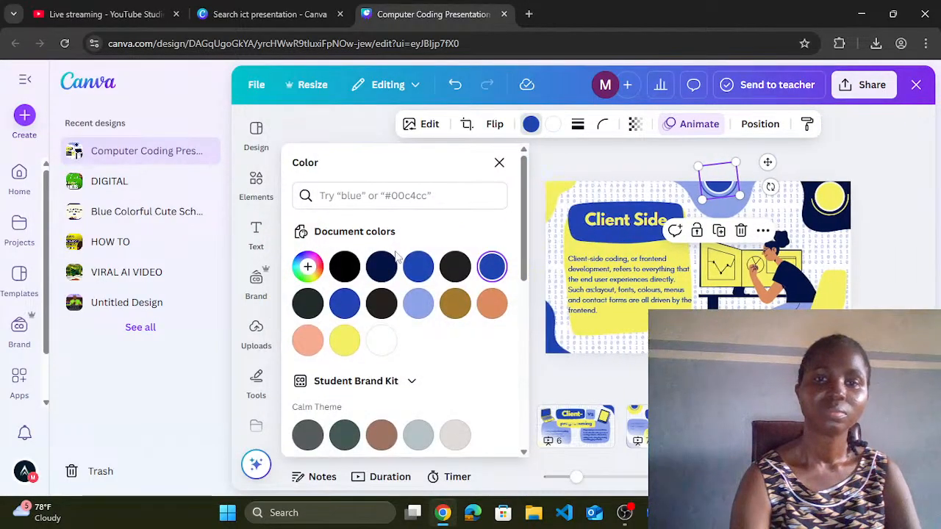
pyautogui.click(381, 266)
pyautogui.click(593, 217)
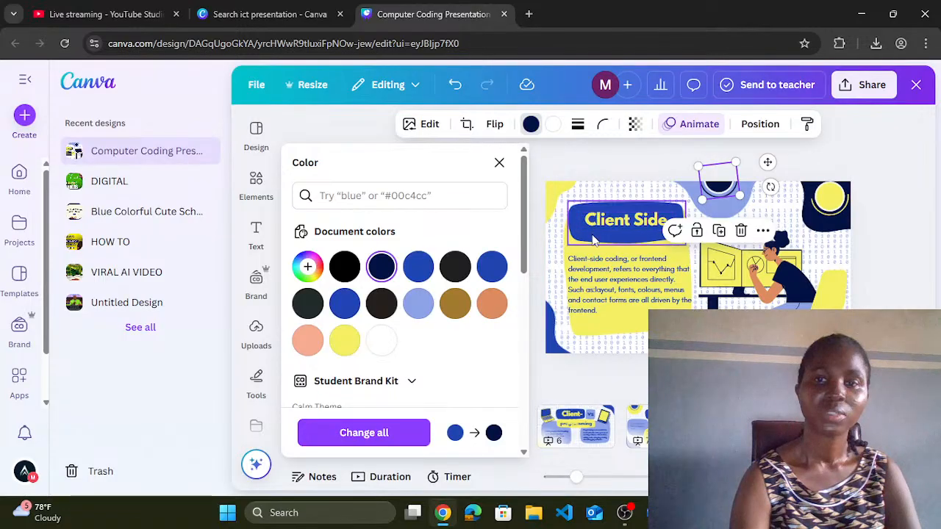
pyautogui.click(382, 268)
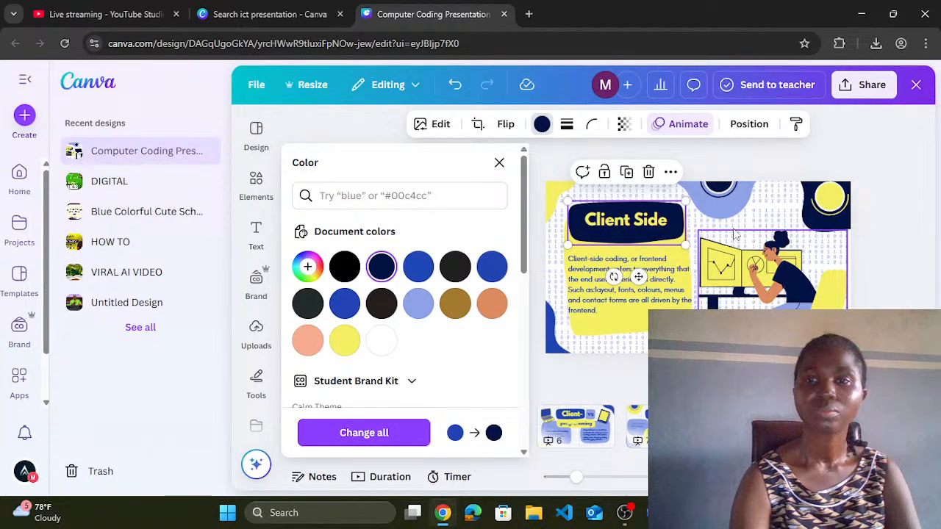
pyautogui.click(557, 339)
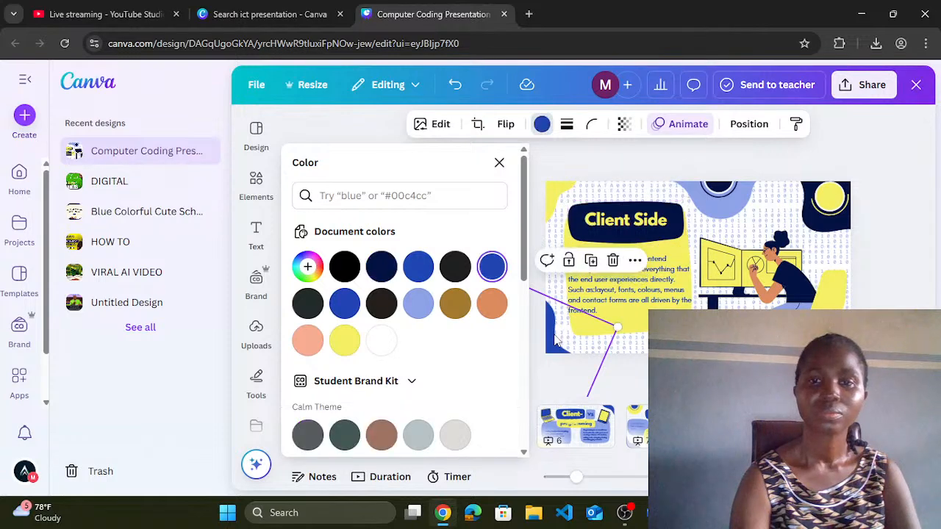
pyautogui.click(381, 270)
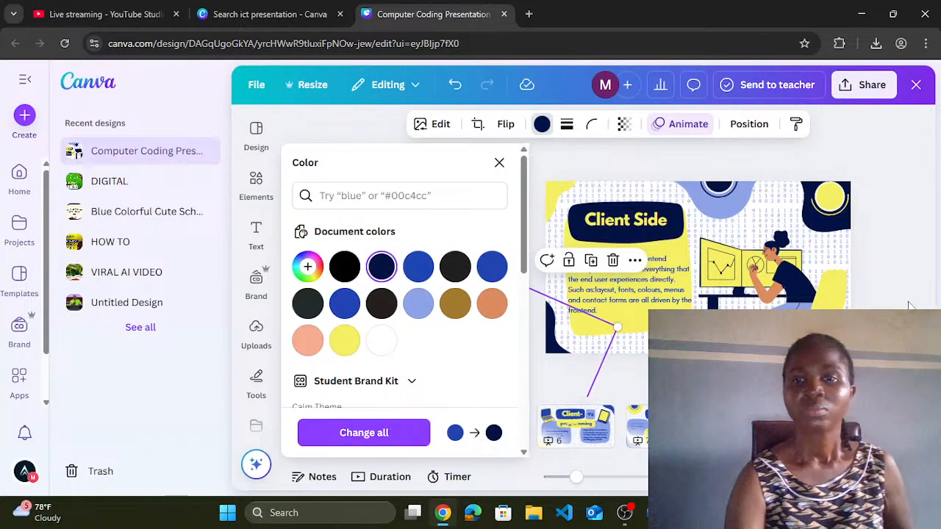
pyautogui.press('Escape')
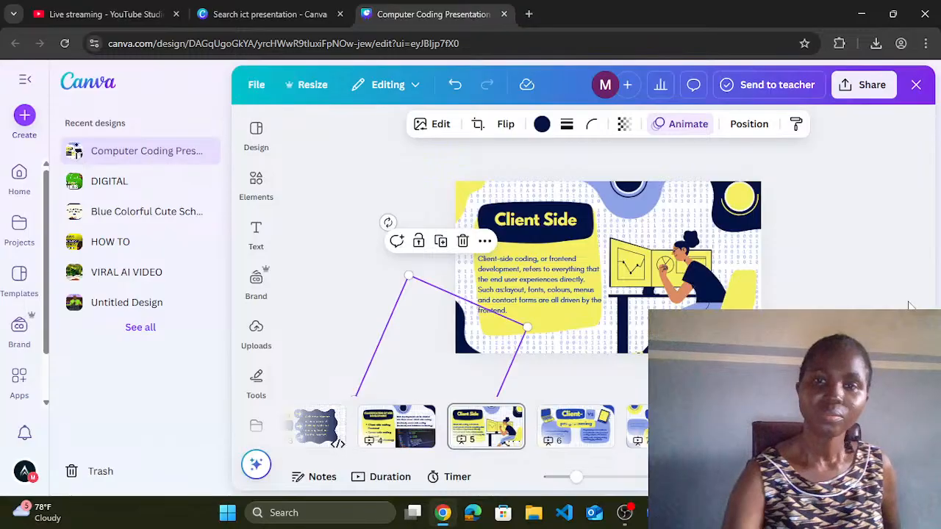
# Step: Set the client-side coding body text colour to navy
pyautogui.click(572, 285)
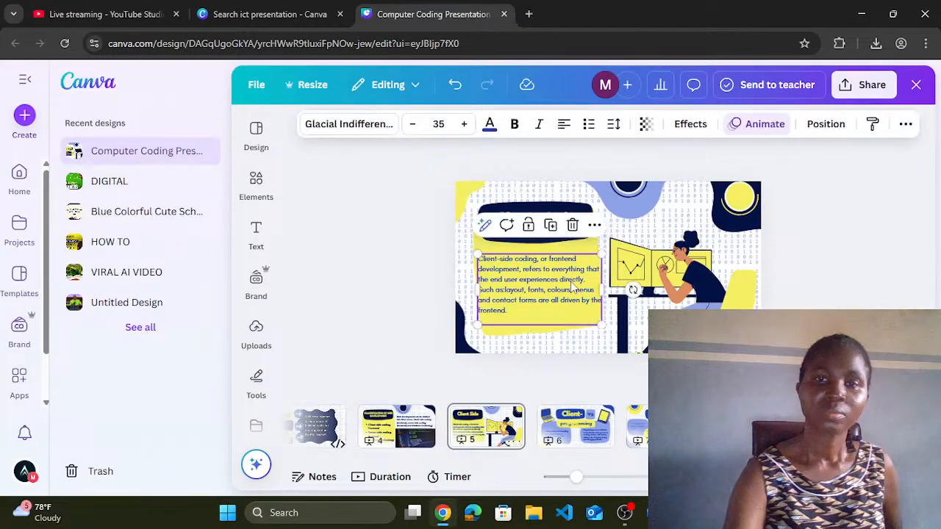
pyautogui.click(489, 124)
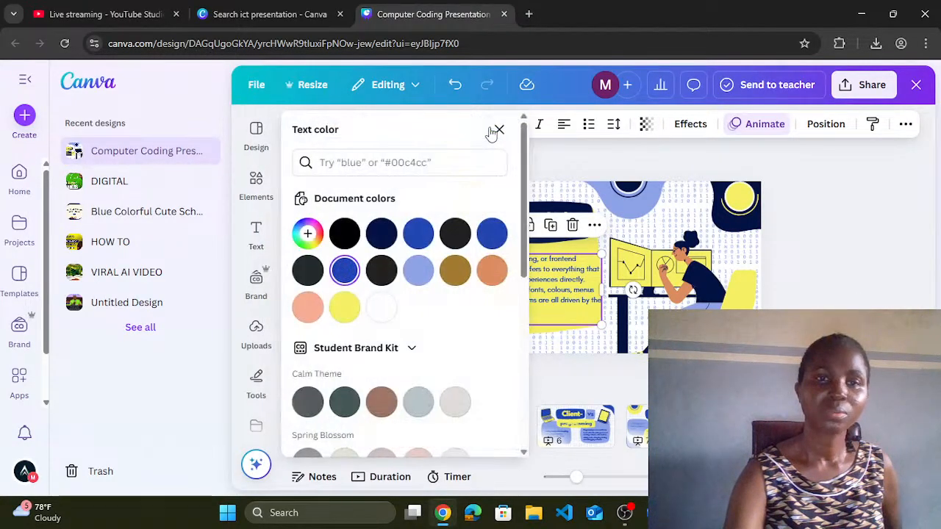
pyautogui.click(382, 266)
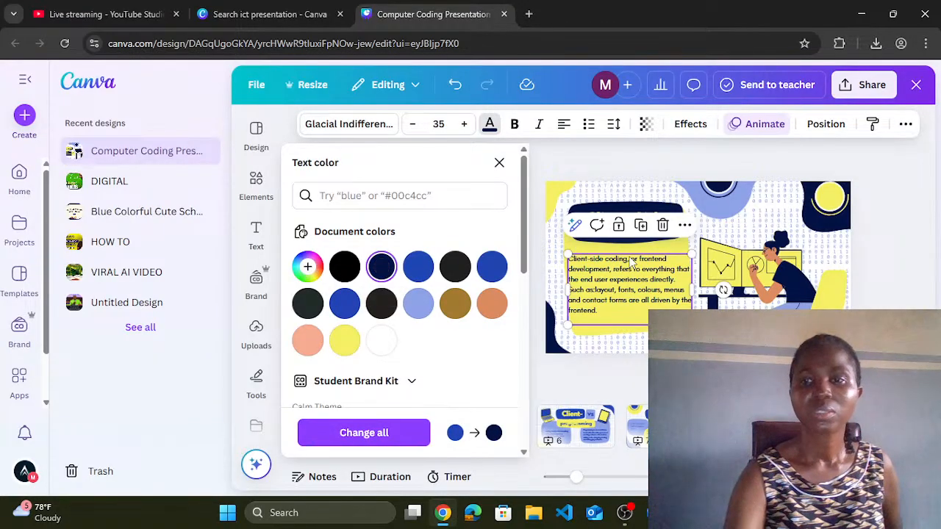
pyautogui.click(911, 257)
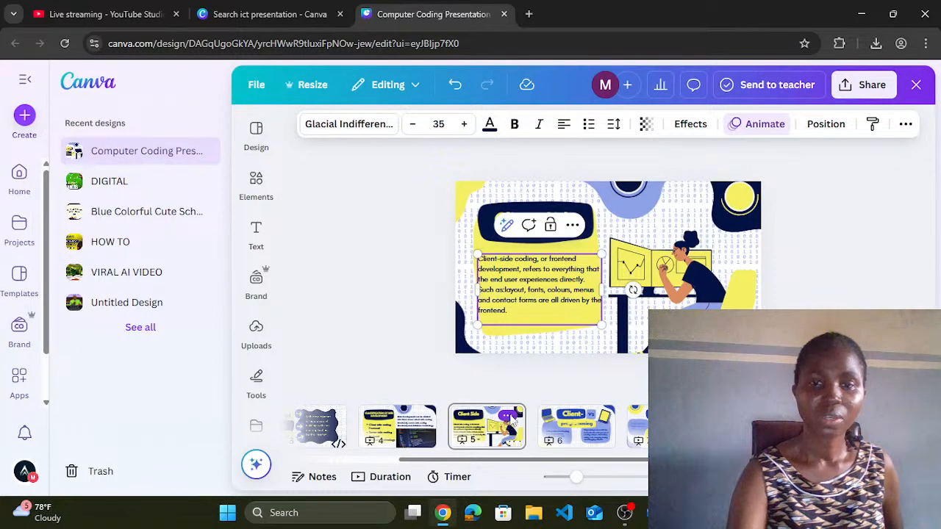
# Step: Duplicate slide 5 from its page menu and type 'Backend' as the heading on the new slide 6
pyautogui.click(507, 416)
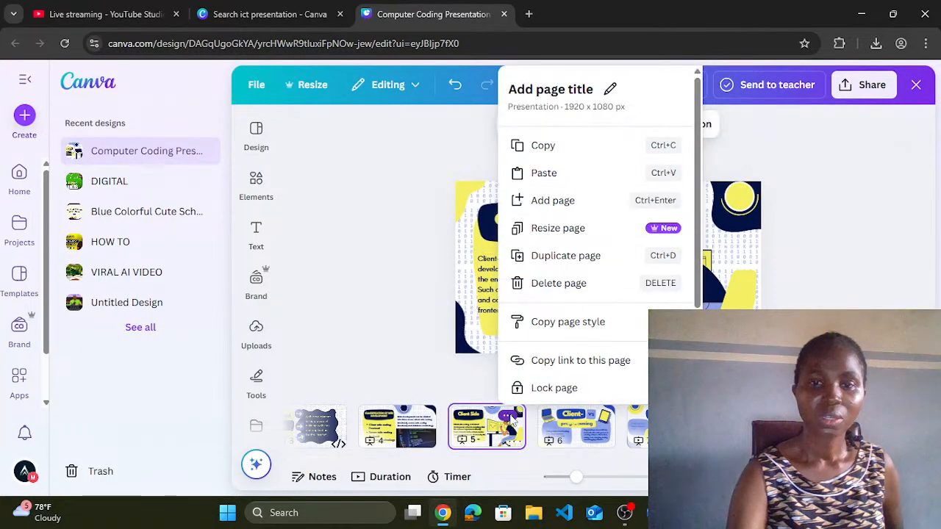
pyautogui.click(559, 256)
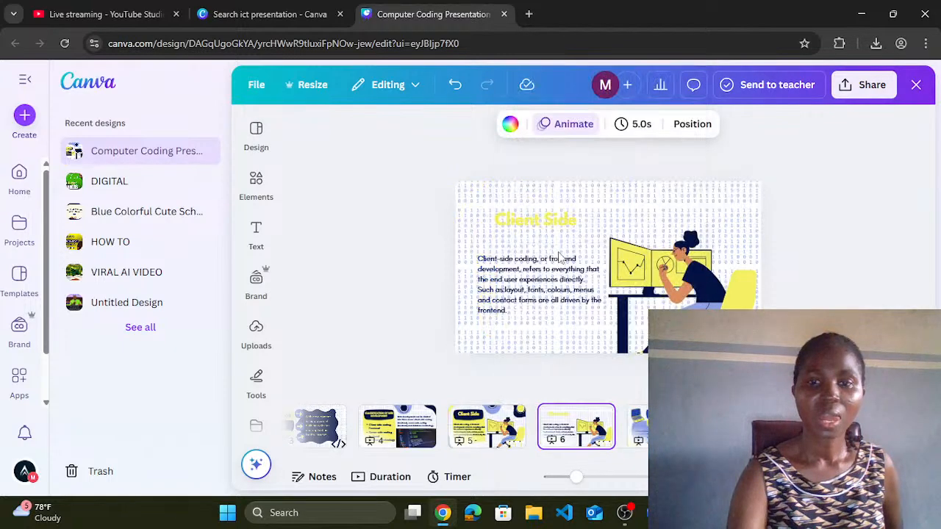
pyautogui.click(531, 223)
pyautogui.click(530, 219)
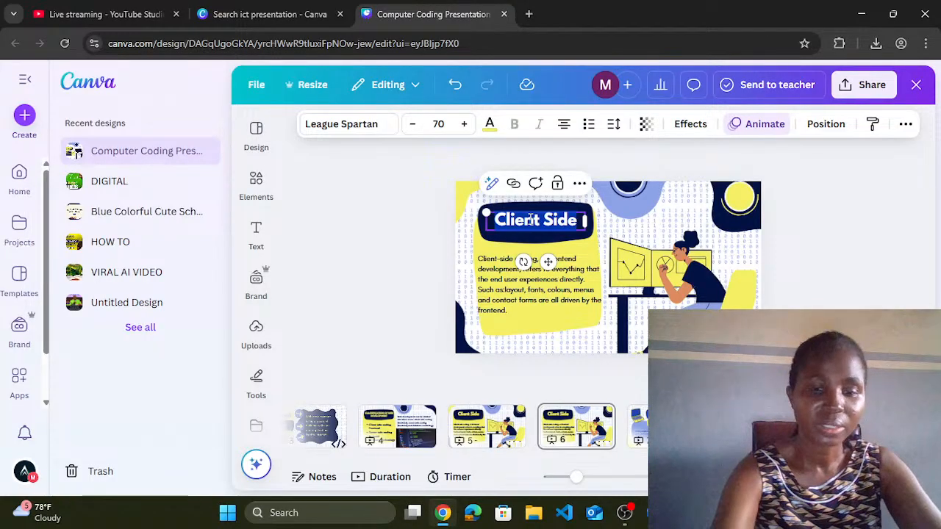
pyautogui.write('Backend')
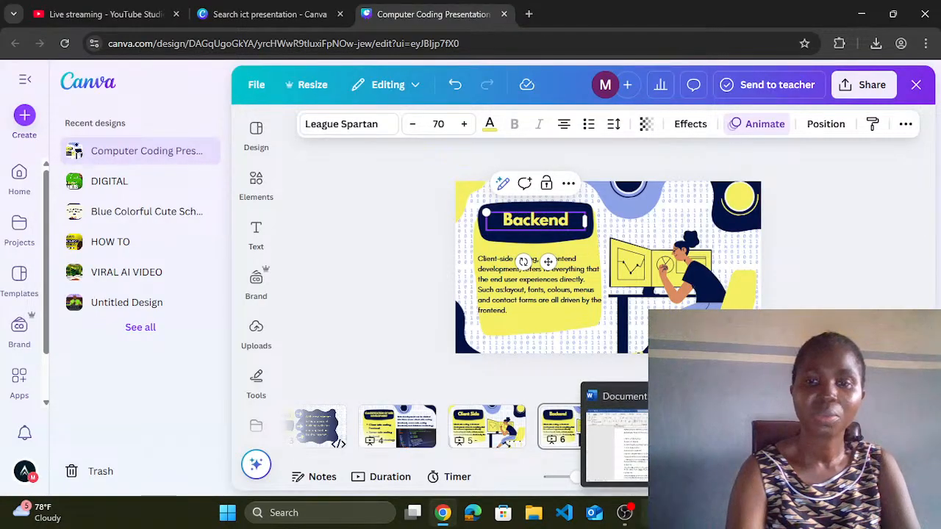
# Step: Copy the Server-side coding paragraph from the Word notes, then select the Backend slide's body text
pyautogui.click(654, 512)
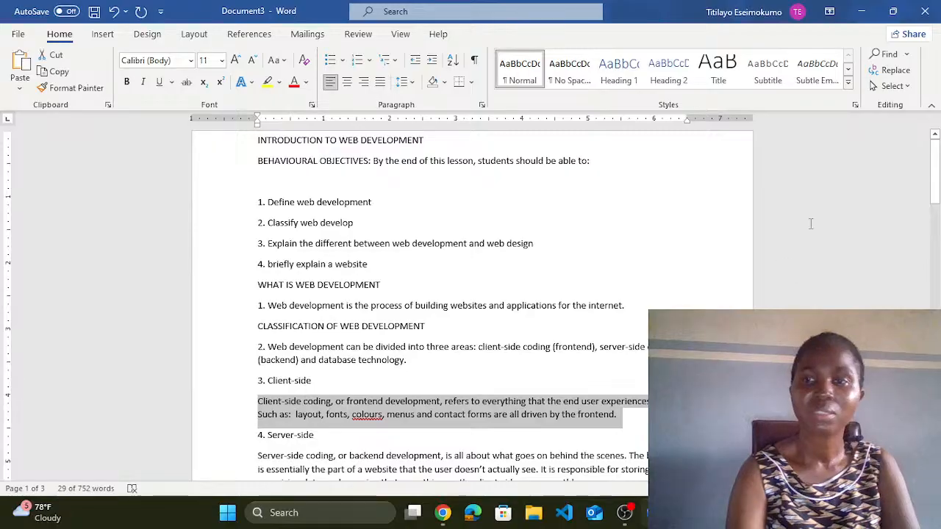
pyautogui.moveTo(937, 179); pyautogui.dragTo(937, 226)
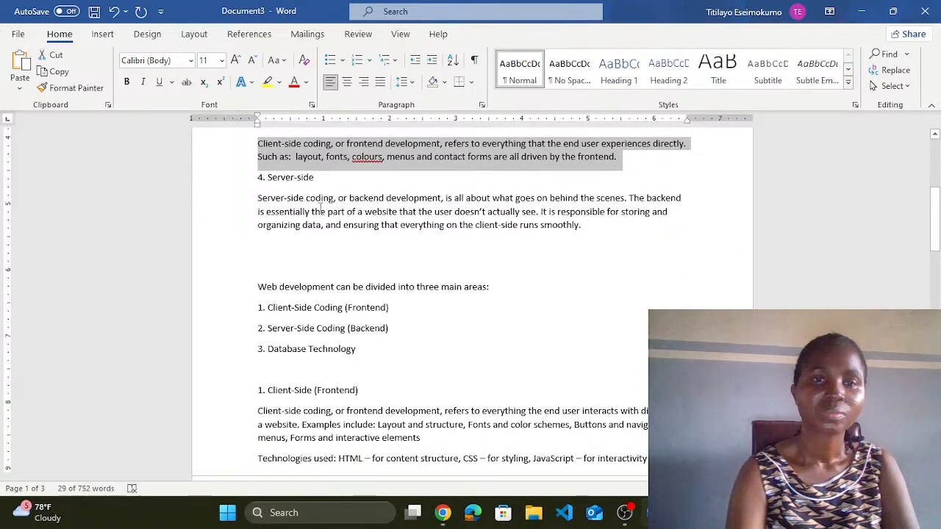
pyautogui.moveTo(257, 197); pyautogui.dragTo(591, 227)
pyautogui.hotkey('ctrl', 'c')
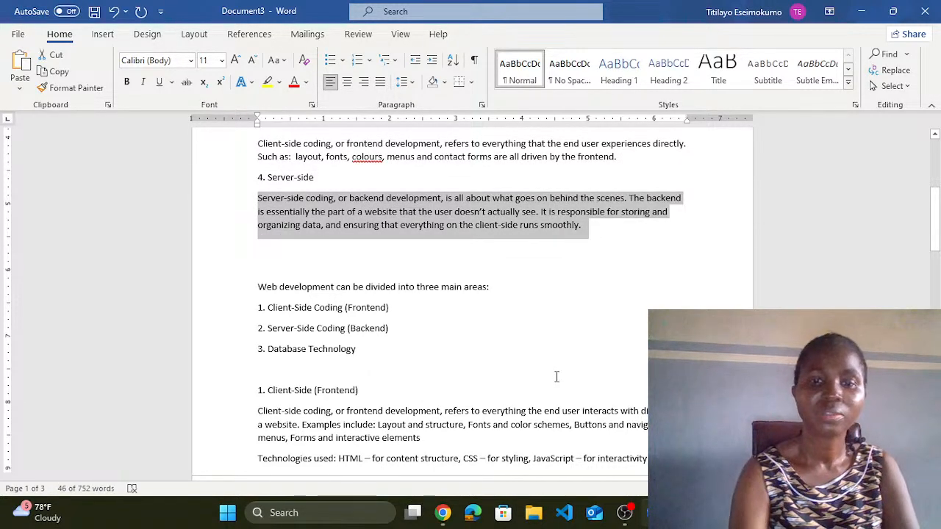
pyautogui.click(442, 515)
pyautogui.doubleClick(504, 316)
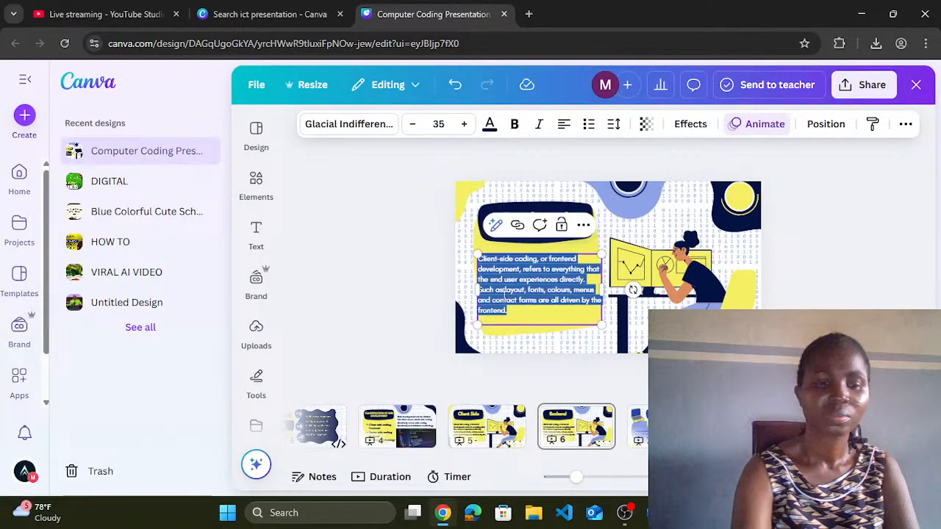
# Step: Paste the server-side paragraph into the body, make the yellow shape navy, and nudge the text up
pyautogui.hotkey('ctrl', 'v')
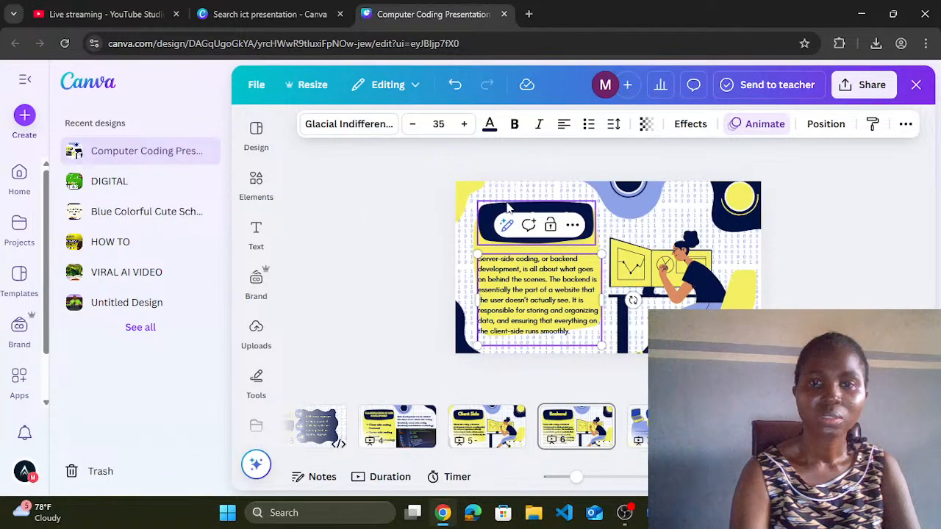
pyautogui.click(465, 199)
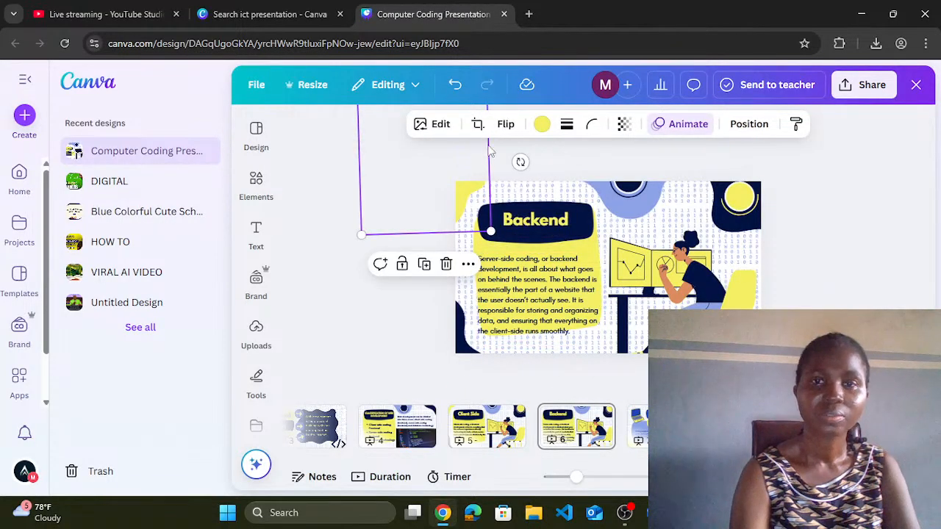
pyautogui.click(542, 125)
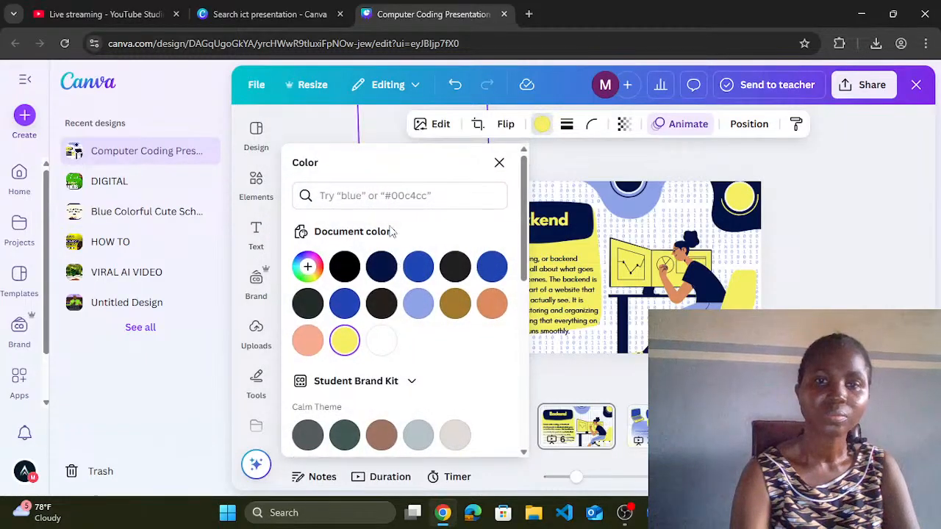
pyautogui.click(383, 265)
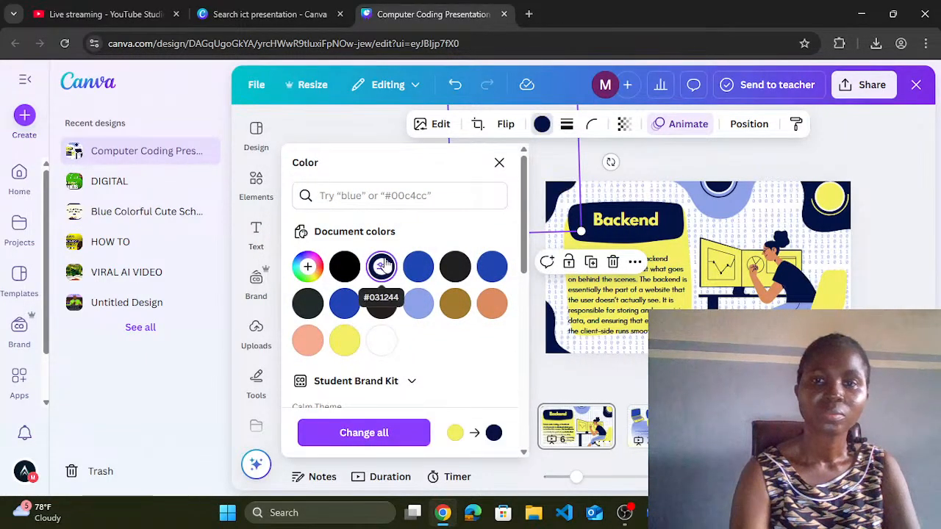
pyautogui.press('Escape')
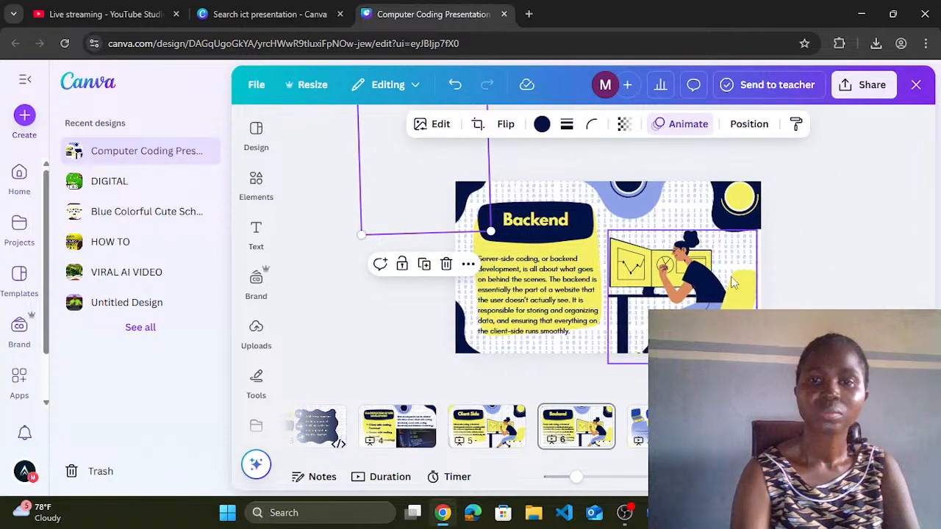
pyautogui.click(531, 273)
pyautogui.moveTo(530, 273); pyautogui.dragTo(530, 266)
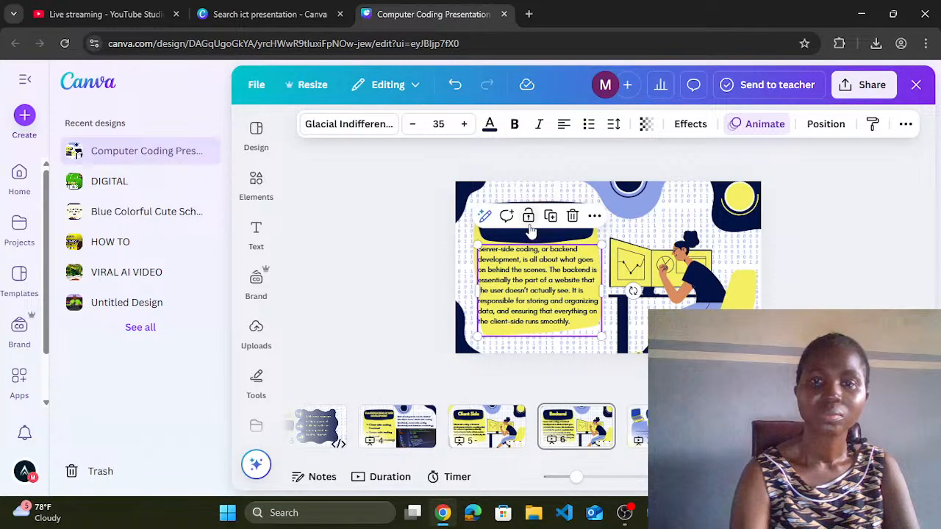
# Step: Retype the Backend heading as 'Server Side', then correct it to read 'Server-side'
pyautogui.click(533, 236)
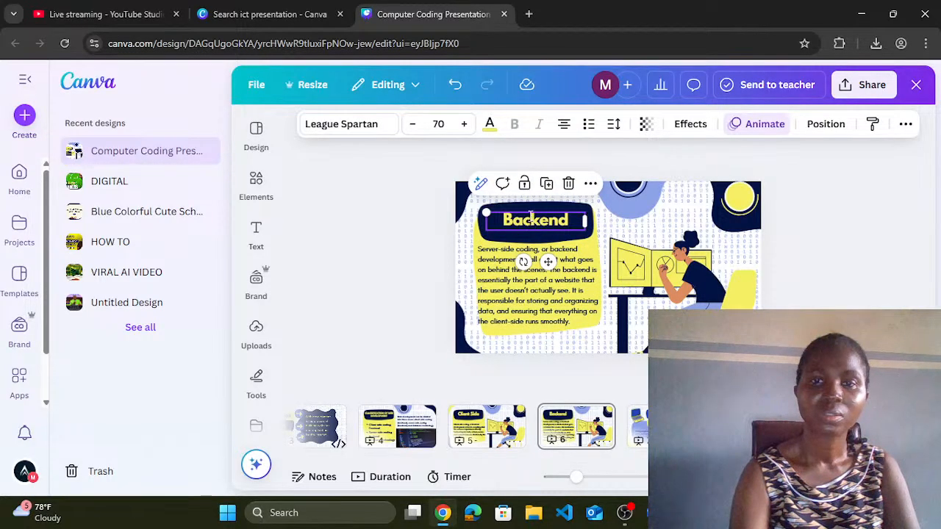
pyautogui.click(530, 218)
pyautogui.write('Se')
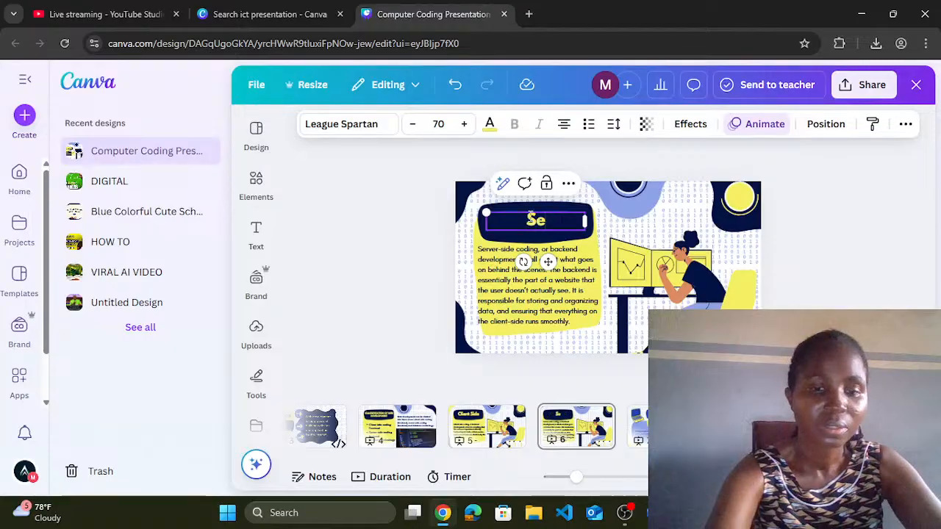
pyautogui.write('rver Side')
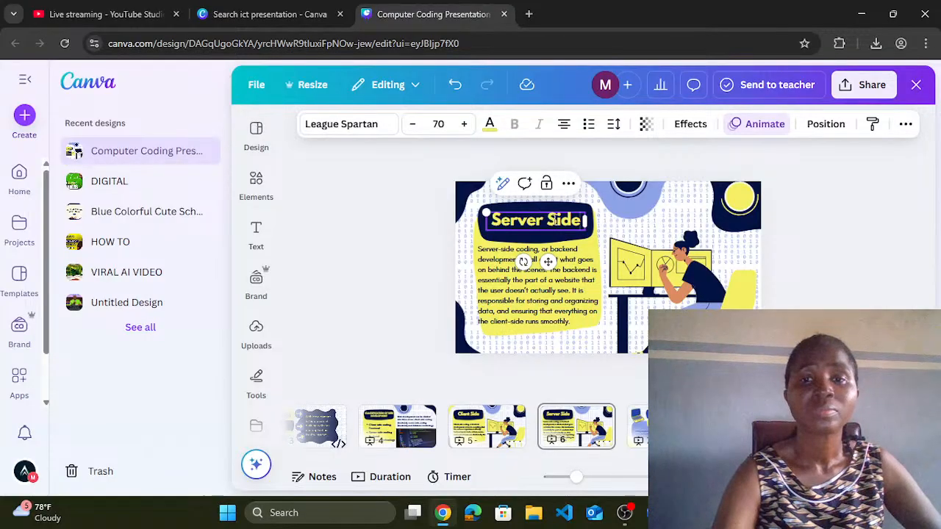
pyautogui.click(555, 221)
pyautogui.press('BackSpace')
pyautogui.write('-')
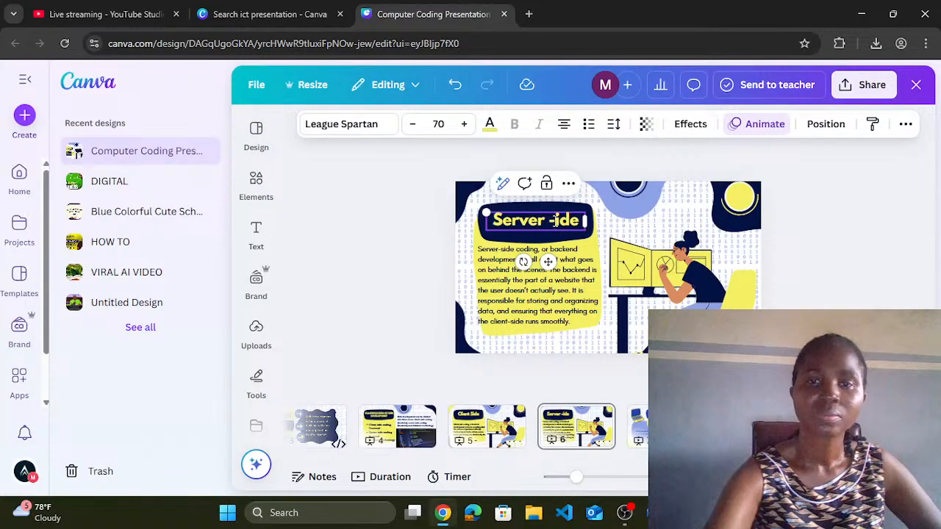
pyautogui.press('BackSpace')
pyautogui.press('BackSpace')
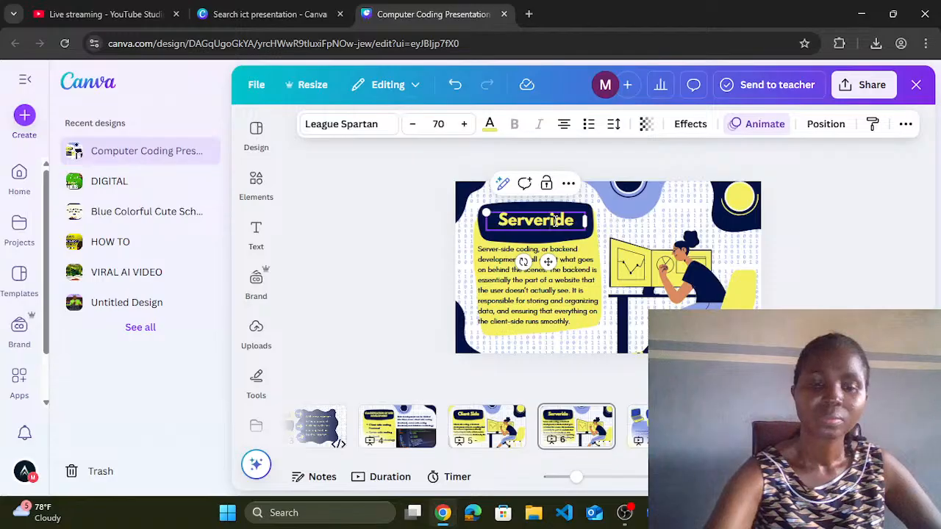
pyautogui.write('-si')
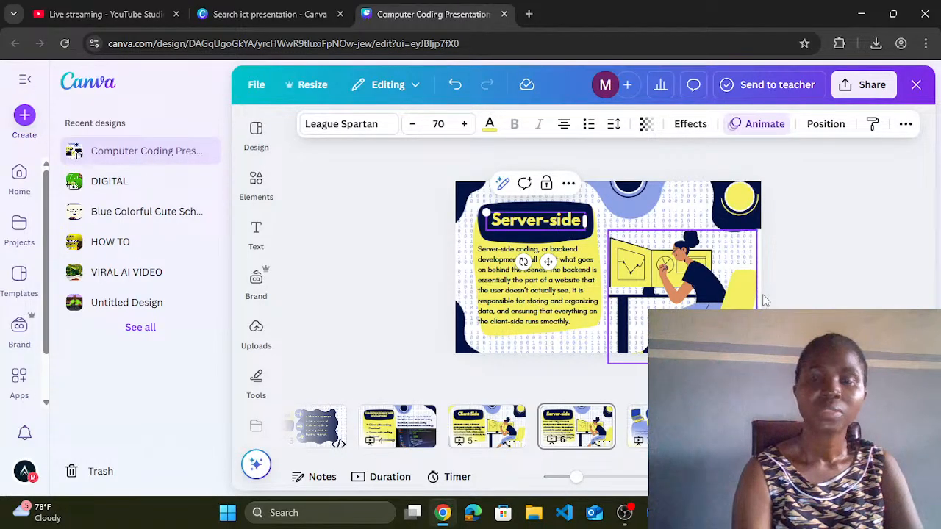
# Step: Duplicate slide 6 and retitle the copy 'Database Technology'
pyautogui.click(599, 418)
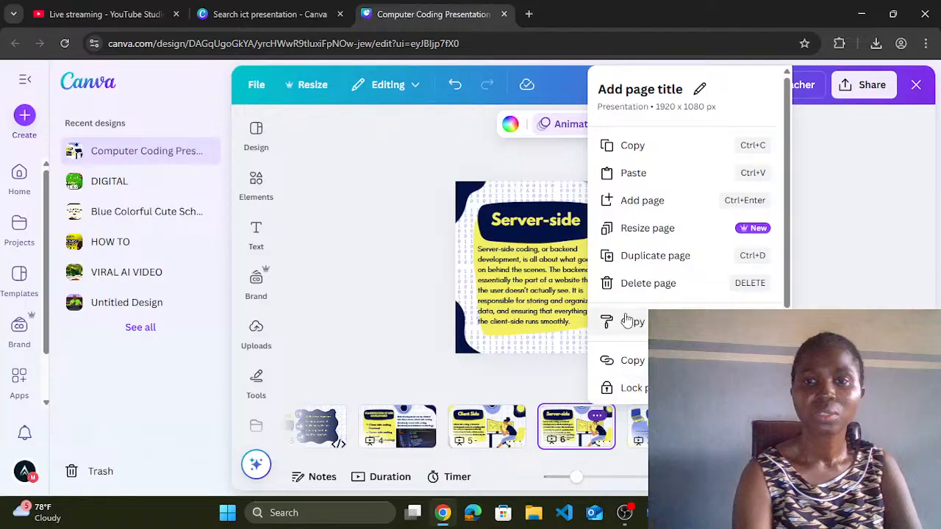
pyautogui.click(640, 257)
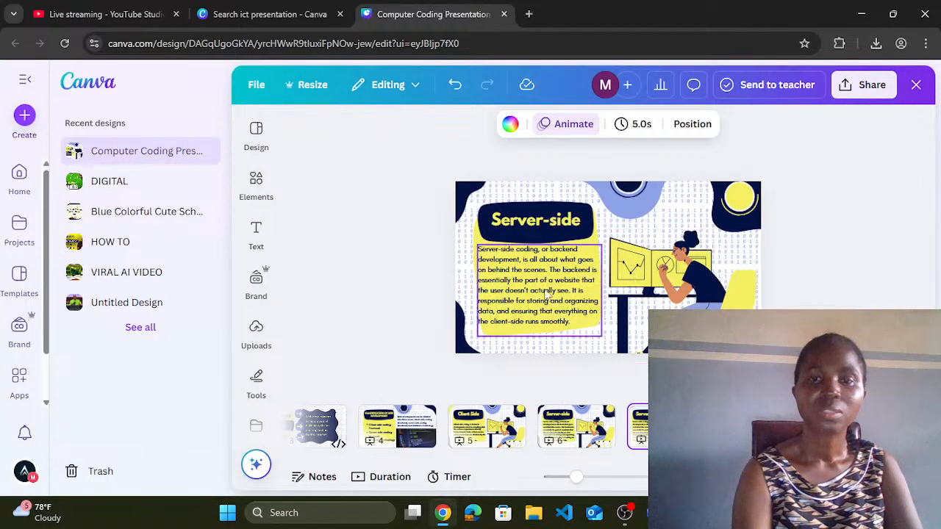
pyautogui.doubleClick(532, 226)
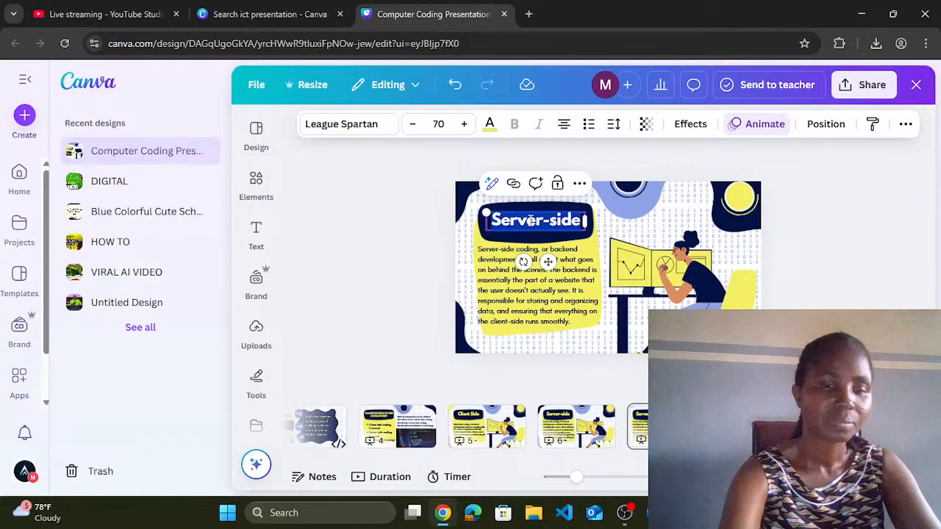
pyautogui.write('Datab')
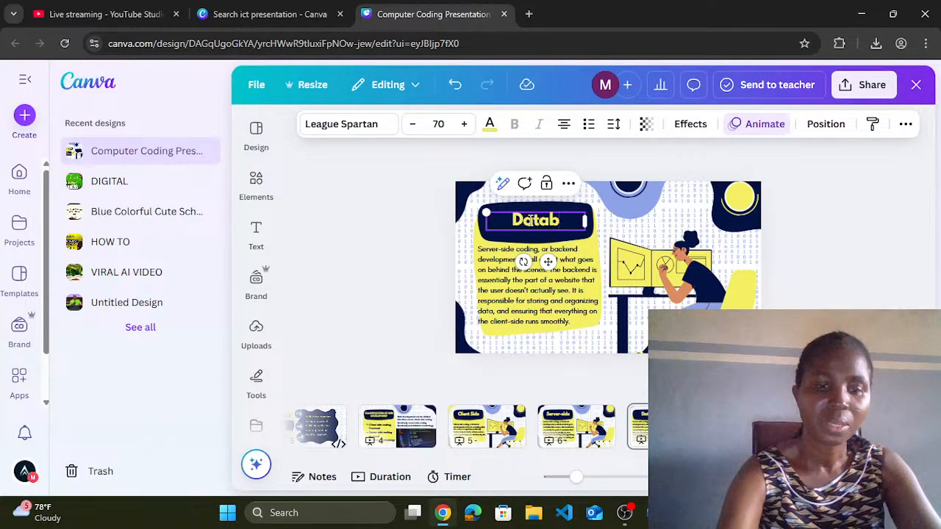
pyautogui.write('ase Te')
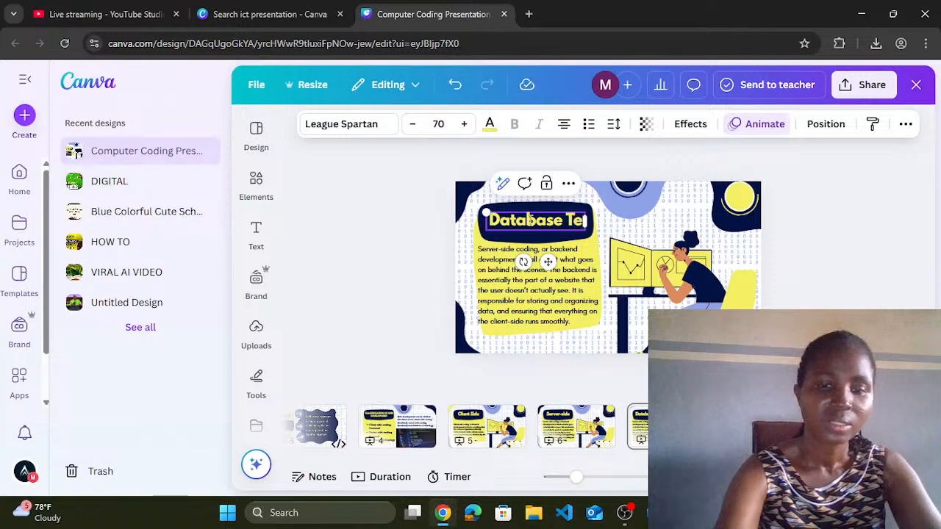
pyautogui.write('chnology')
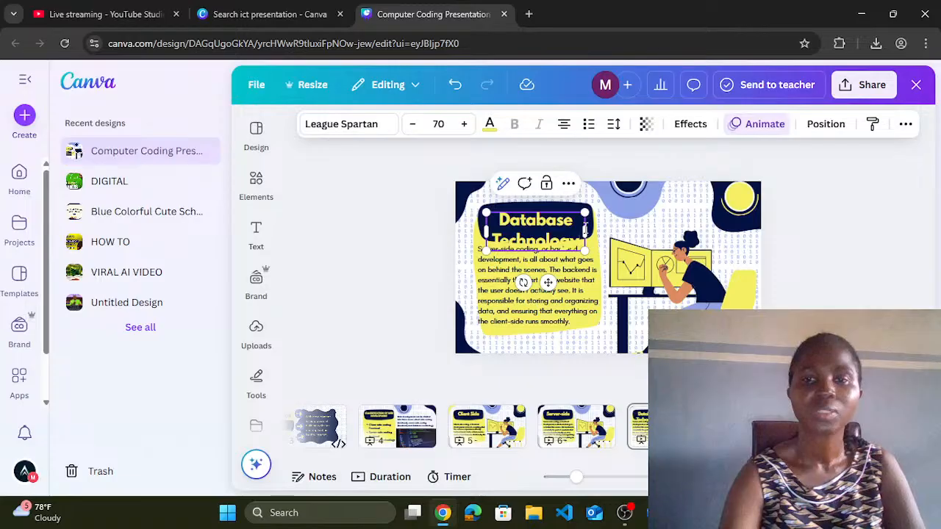
pyautogui.click(609, 230)
# Step: Shift the Database Technology title slightly right and widen its box so it fits on two lines
pyautogui.click(584, 239)
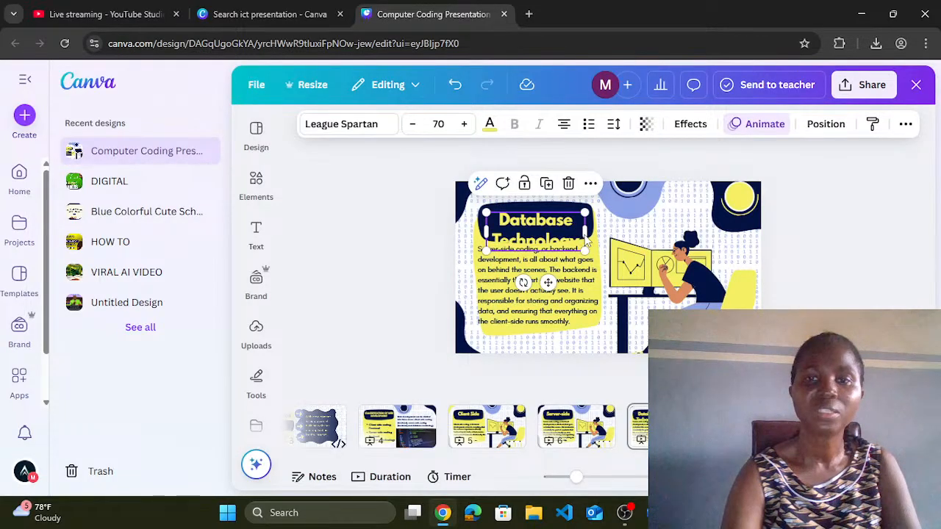
pyautogui.moveTo(585, 235); pyautogui.dragTo(598, 234)
pyautogui.moveTo(501, 230); pyautogui.dragTo(527, 220)
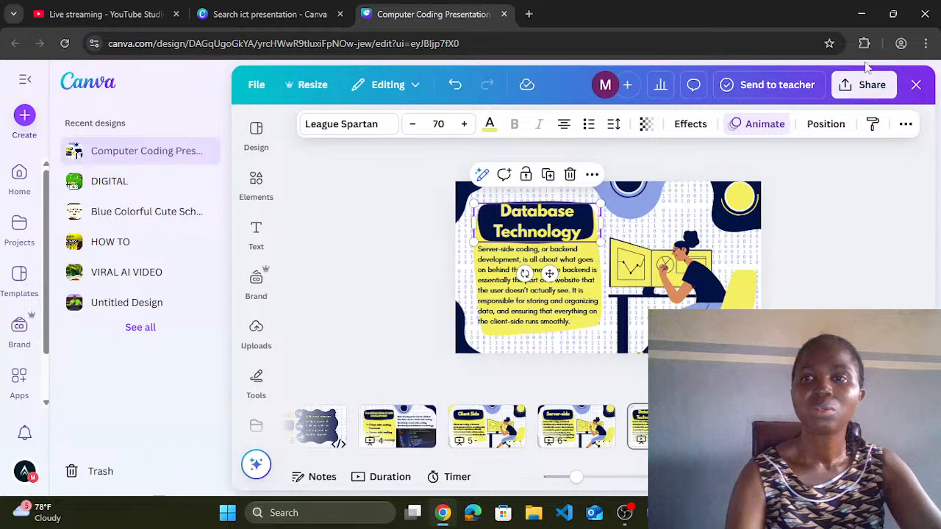
# Step: Check the Share menu's Download options, then close them without downloading
pyautogui.click(864, 87)
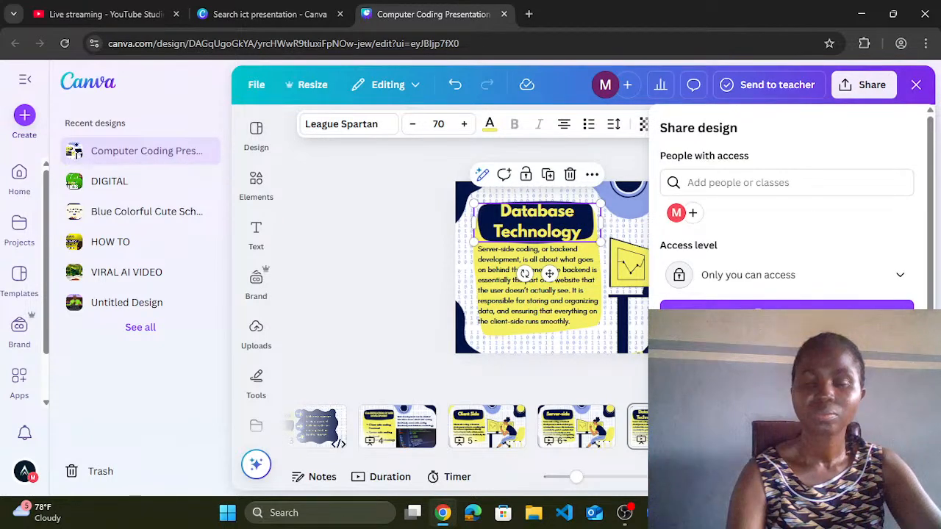
pyautogui.click(690, 362)
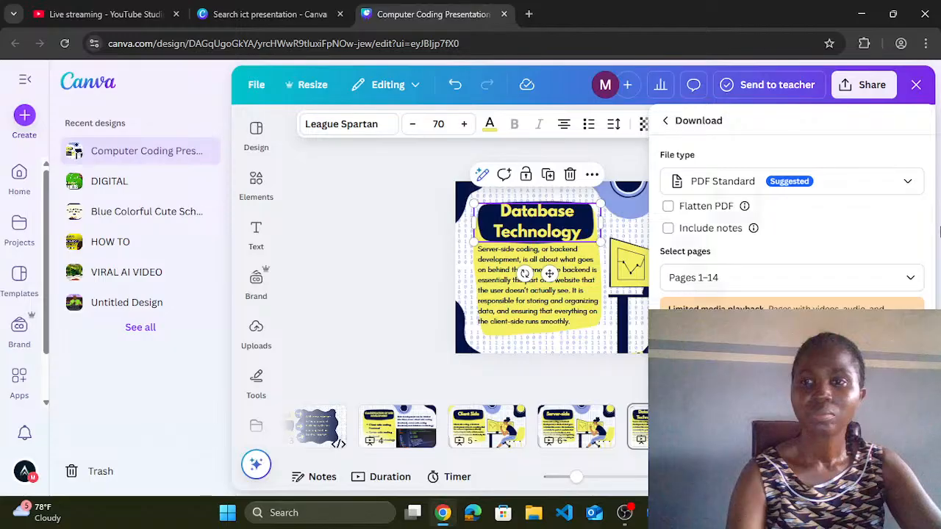
pyautogui.click(938, 232)
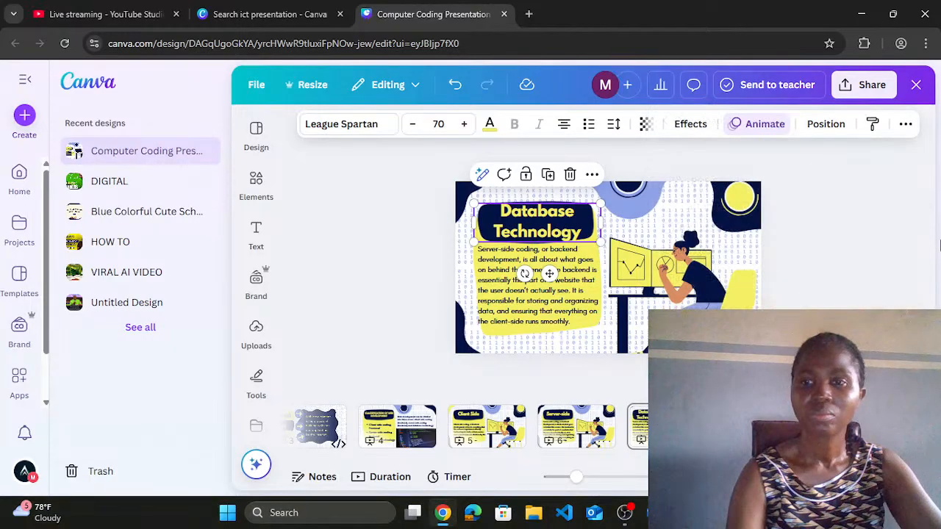
# Step: Present the slideshow full screen from the Share menu's Present option
pyautogui.click(866, 87)
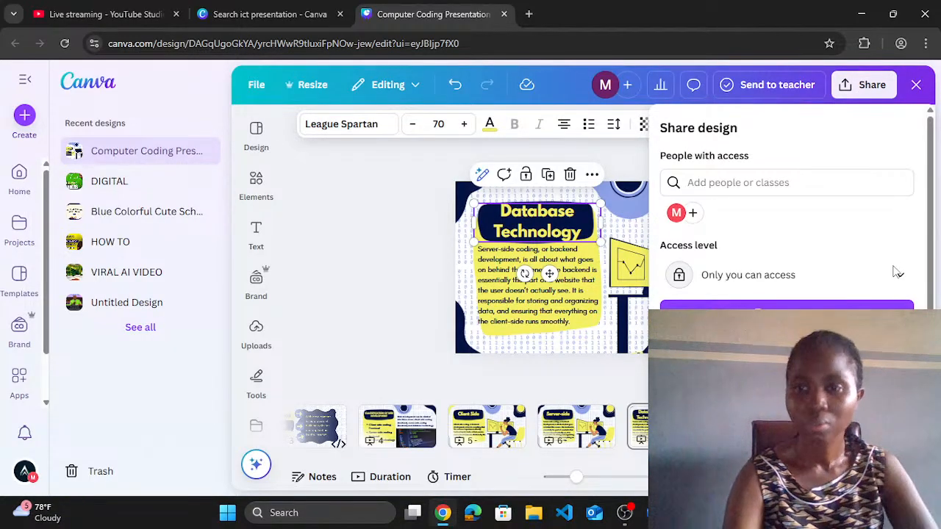
pyautogui.scroll(-2, 897, 271)
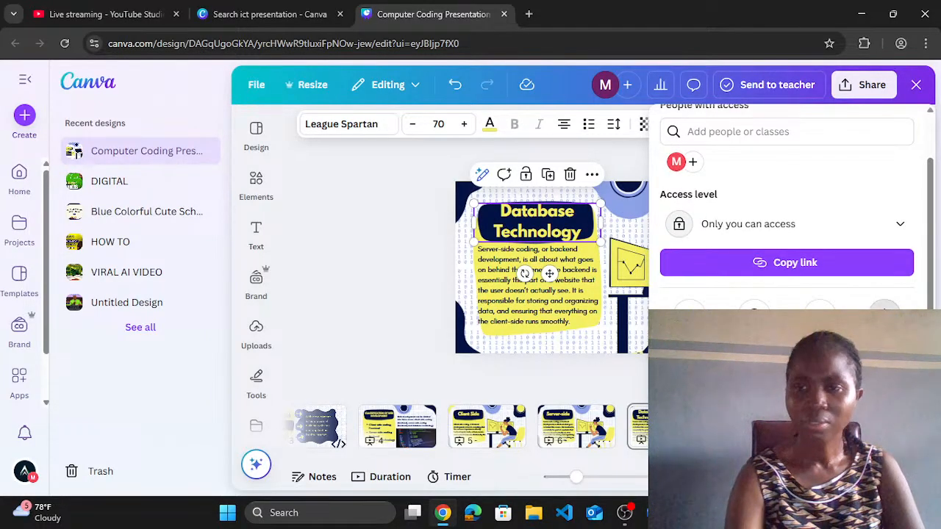
pyautogui.click(884, 316)
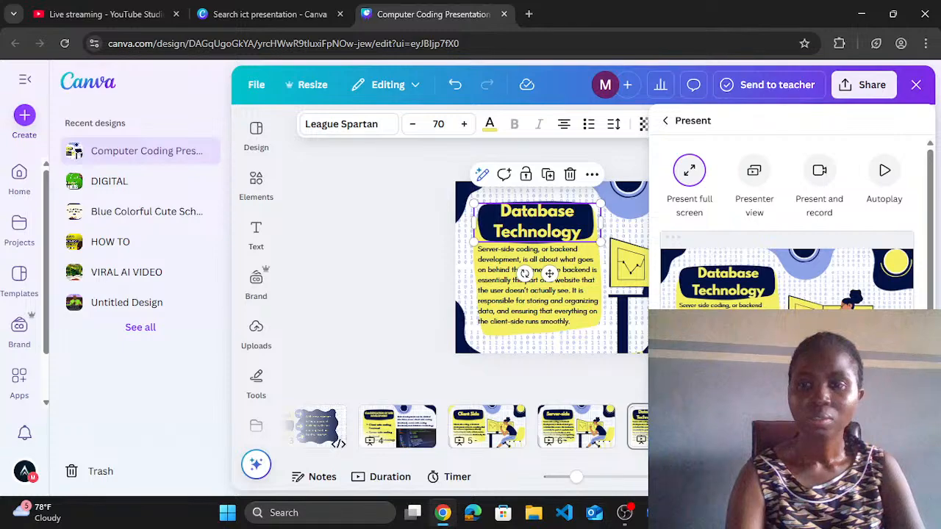
pyautogui.click(786, 426)
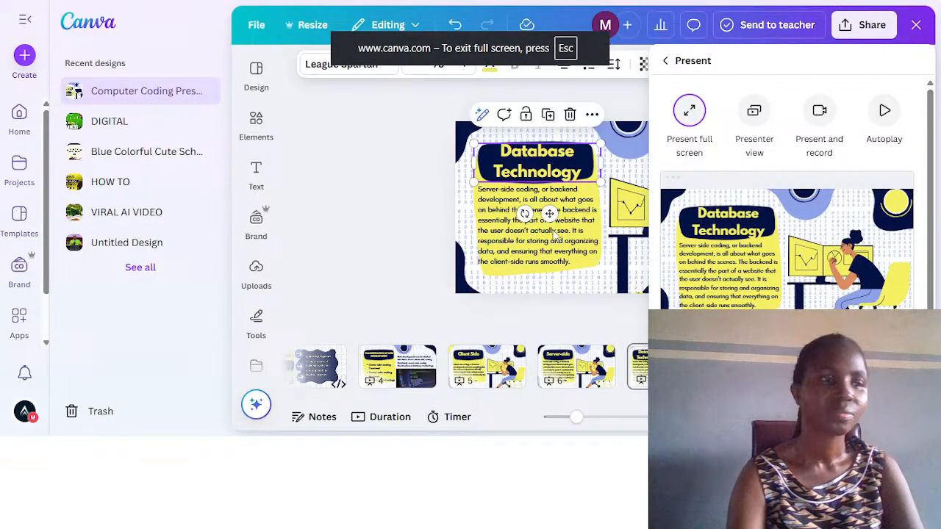
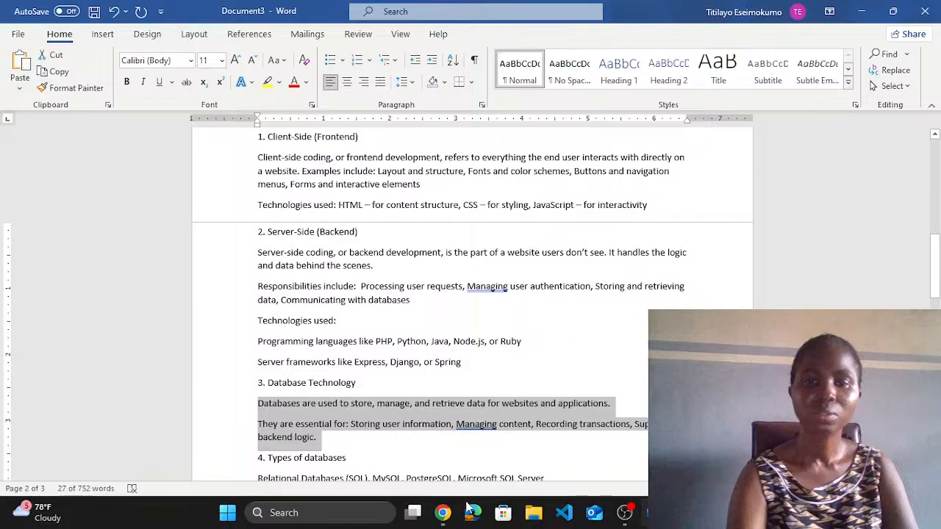
# Step: Replace slide 9's body text with the pasted paragraphs on storing, managing and retrieving data
pyautogui.moveTo(442, 512)
pyautogui.click(450, 459)
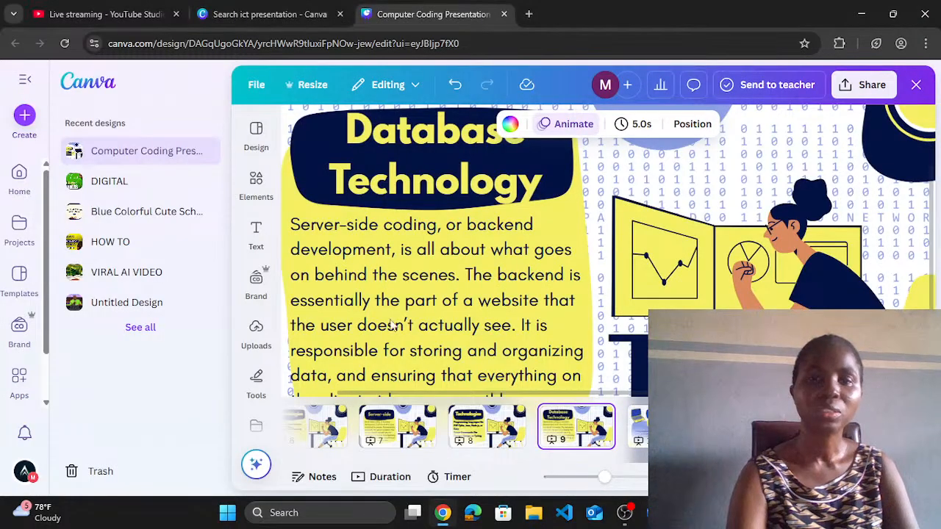
pyautogui.click(382, 289)
pyautogui.click(382, 289)
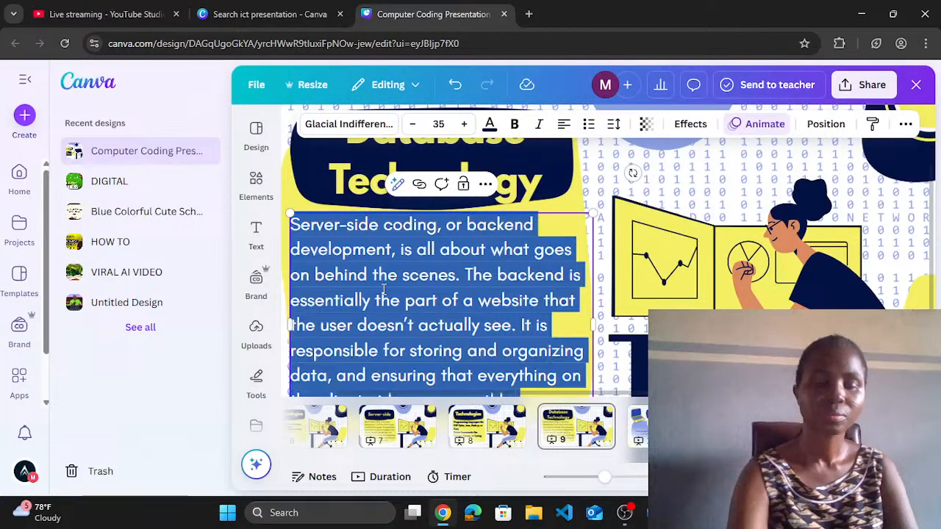
pyautogui.write('Databases are used to store, manage, and retrieve data for websites and applications. They are essential for: Storing user information, Managing content, Recording transactions, Supporting backend logic.')
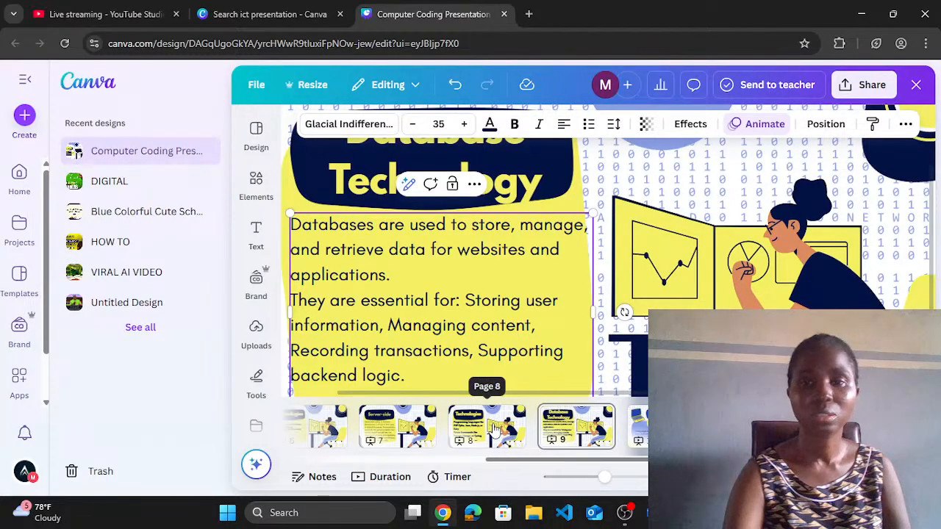
# Step: Drag the Benefits of coding slide to directly after slide 9 and open it
pyautogui.click(562, 432)
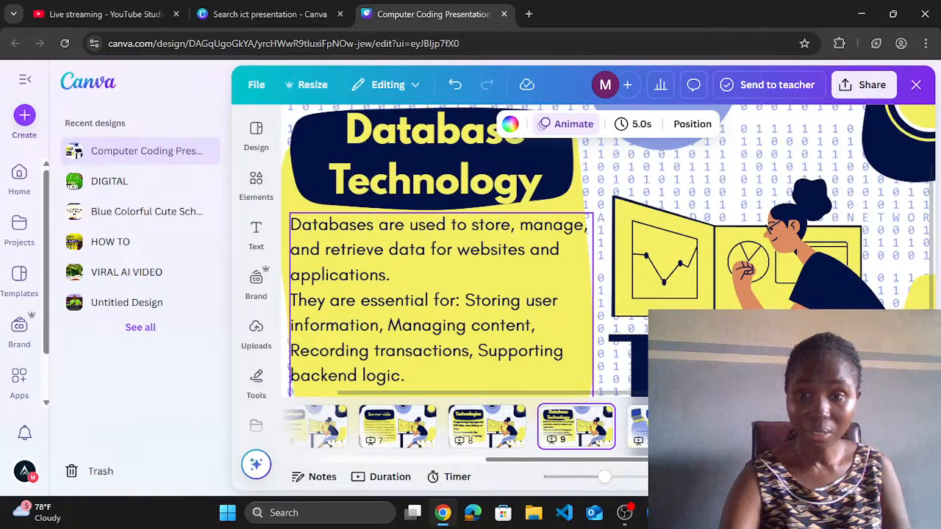
pyautogui.click(638, 427)
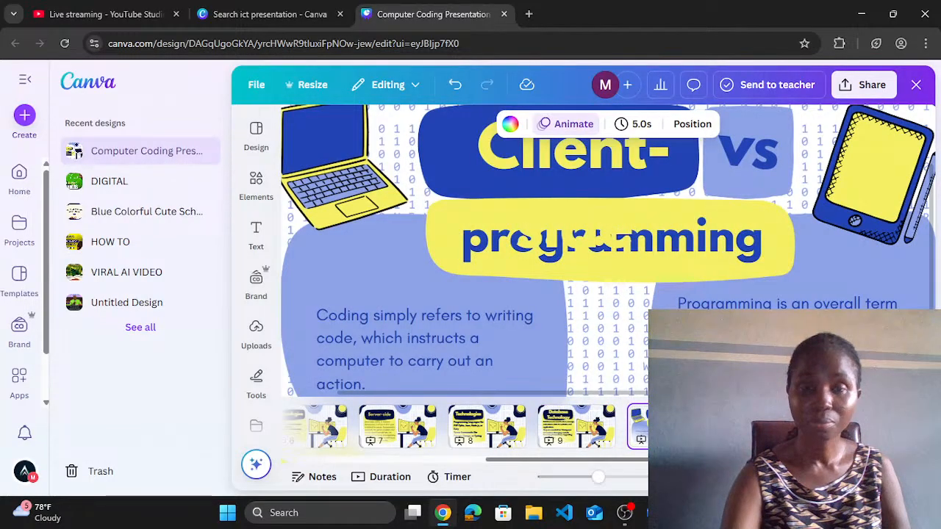
pyautogui.click(571, 432)
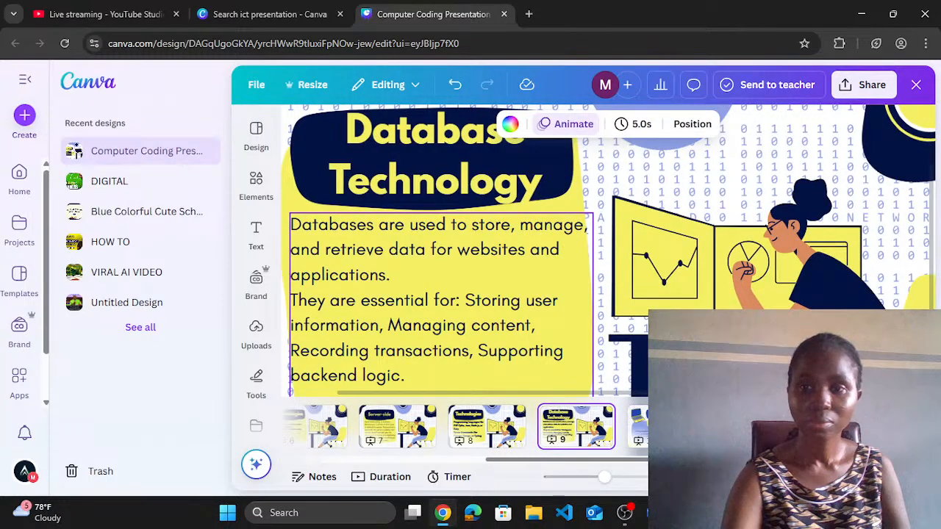
pyautogui.click(756, 427)
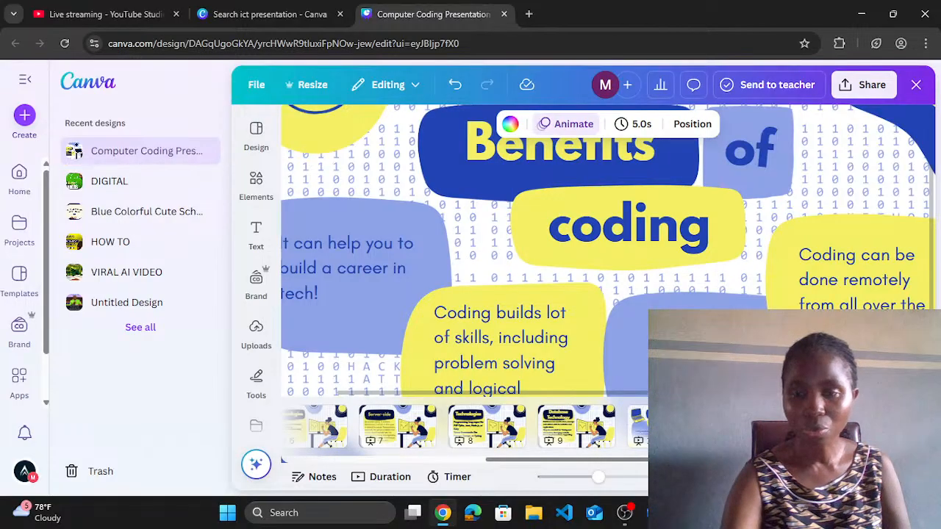
pyautogui.moveTo(756, 428); pyautogui.dragTo(656, 428)
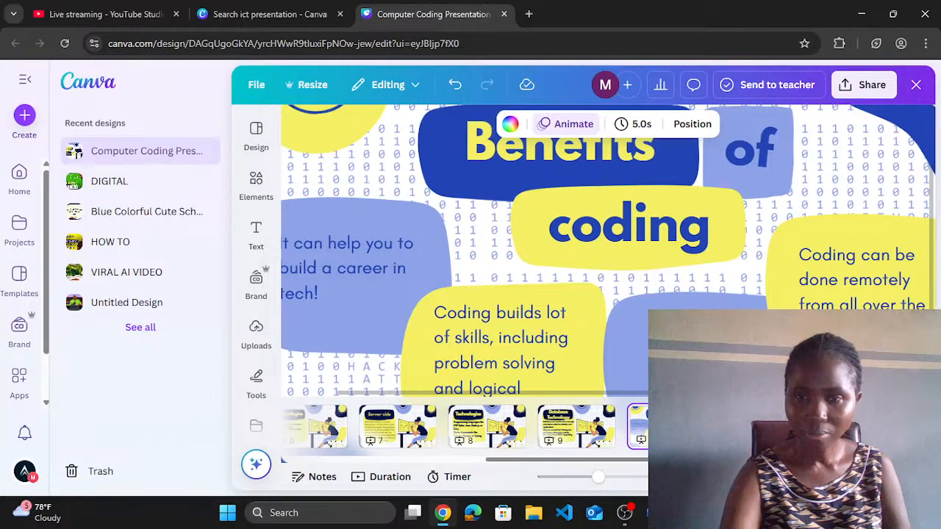
pyautogui.click(756, 427)
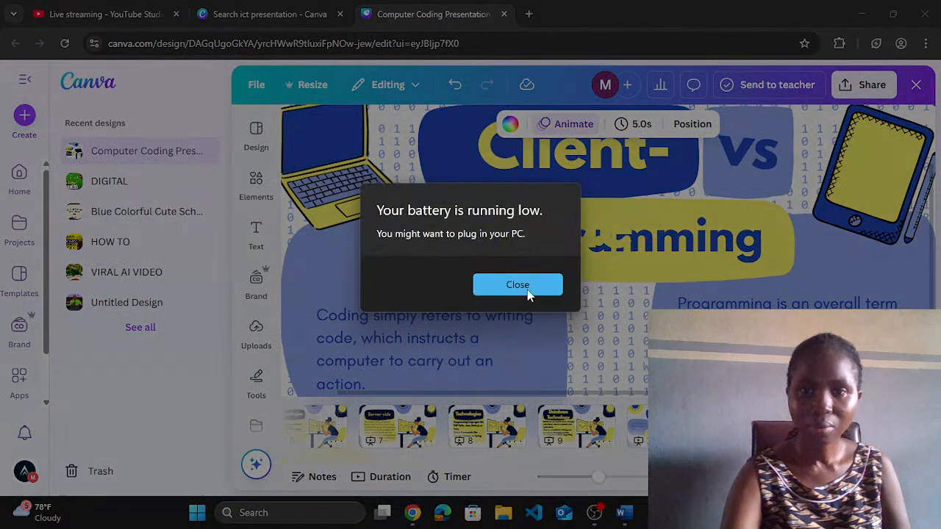
pyautogui.click(525, 285)
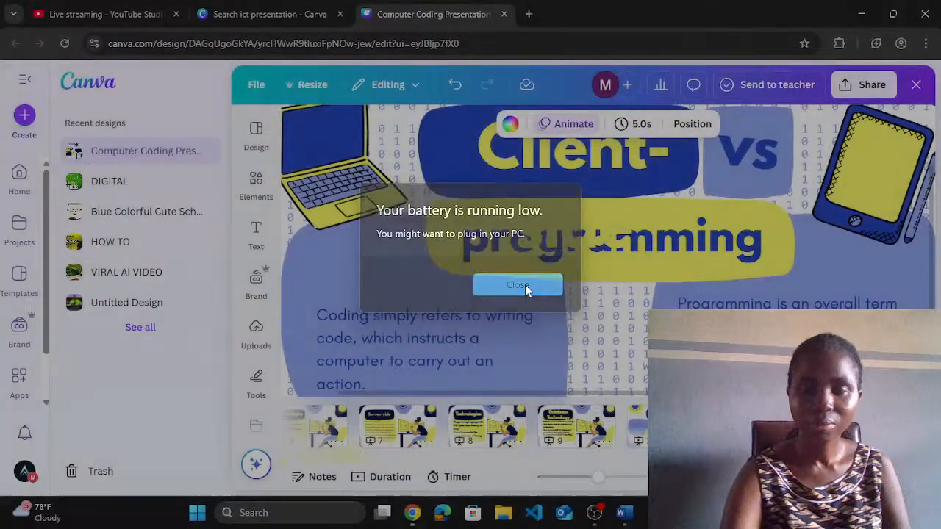
pyautogui.click(664, 427)
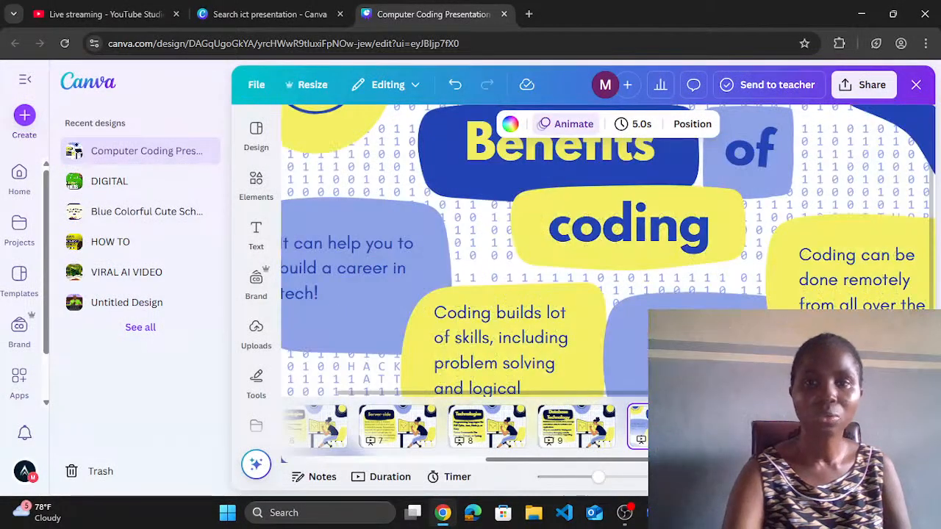
# Step: Rewrite the title's opening words from 'Benefits of' to 'Types of'
pyautogui.click(576, 154)
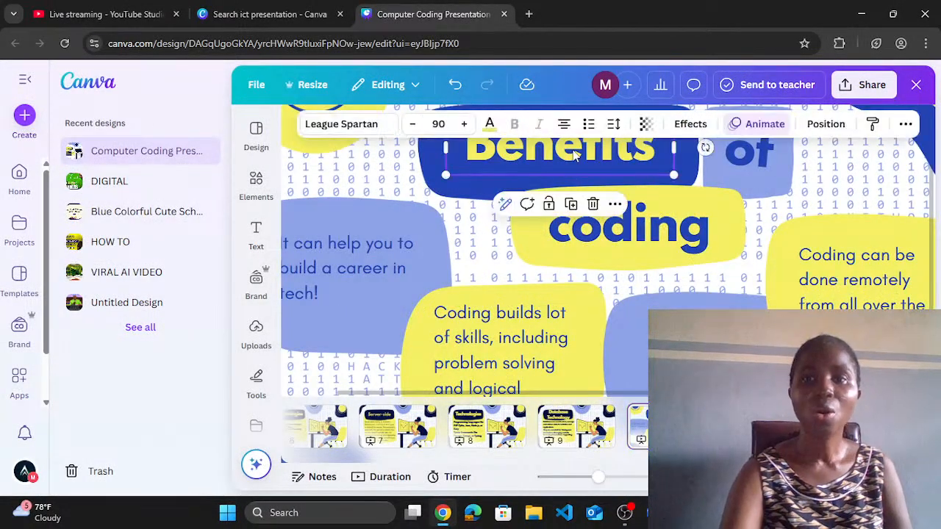
pyautogui.click(575, 153)
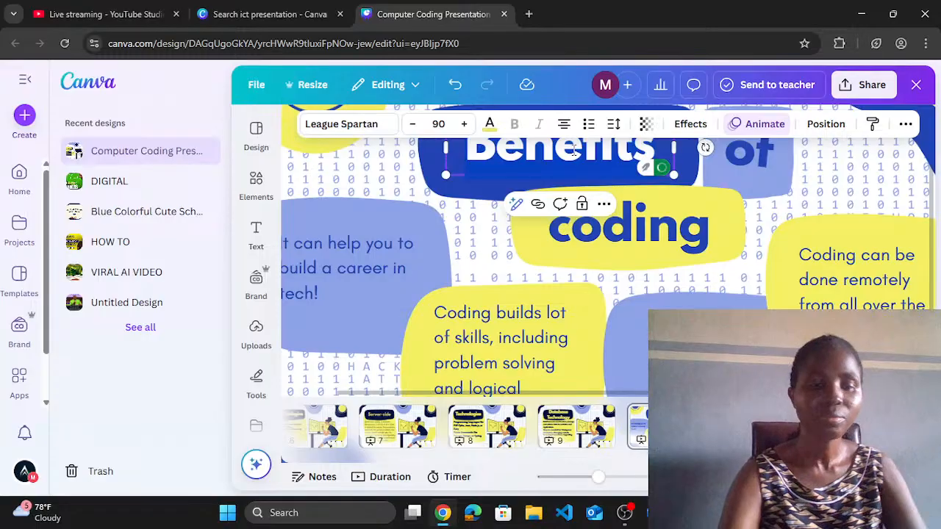
pyautogui.write('Typ')
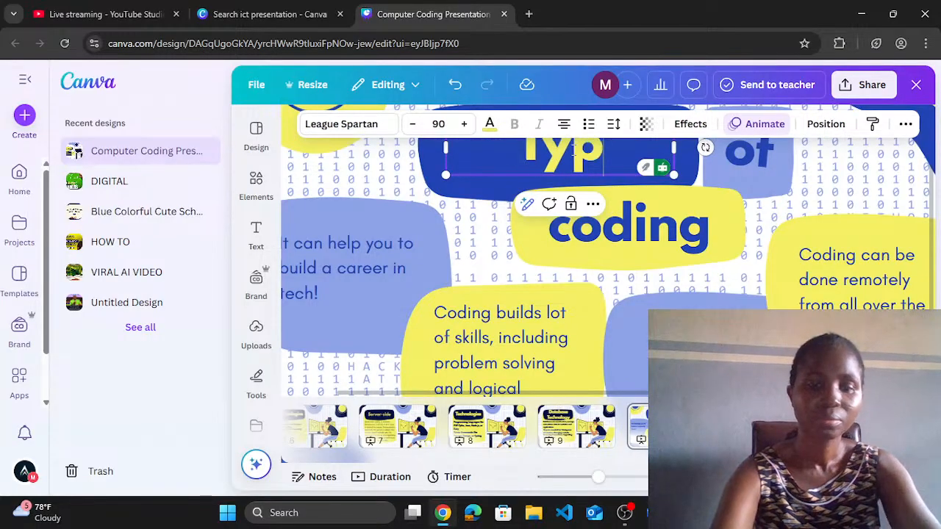
pyautogui.write('es of')
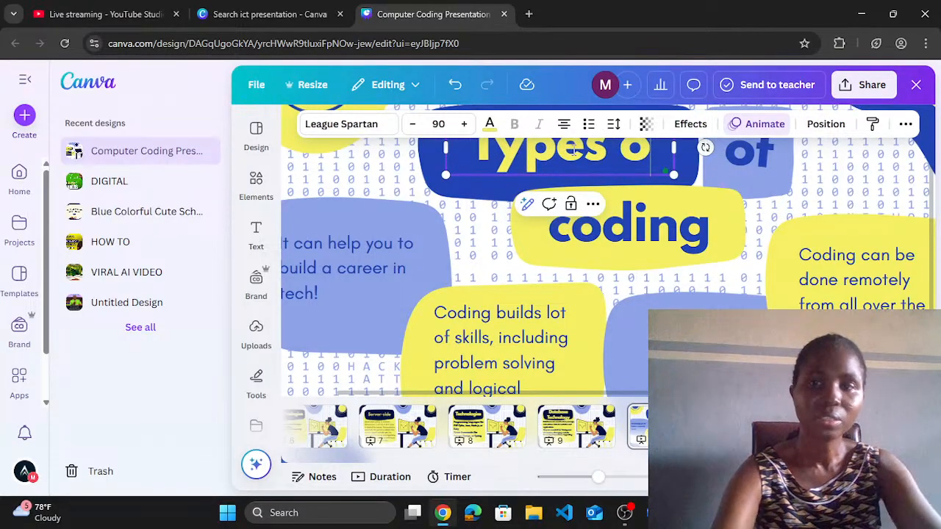
pyautogui.press('BackSpace')
pyautogui.press('BackSpace')
pyautogui.press('BackSpace')
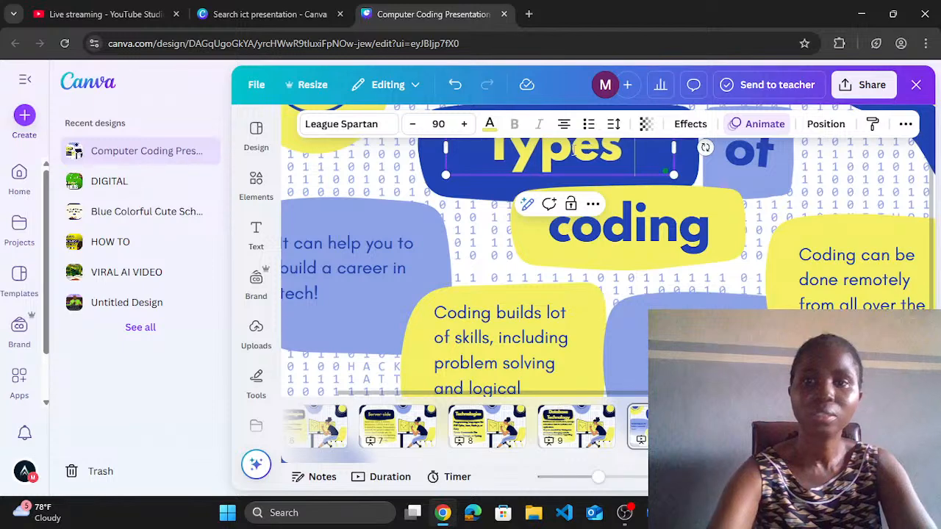
# Step: Replace 'coding' with 'Databse' and widen its box so it fits one line
pyautogui.rightClick(614, 232)
pyautogui.click(584, 234)
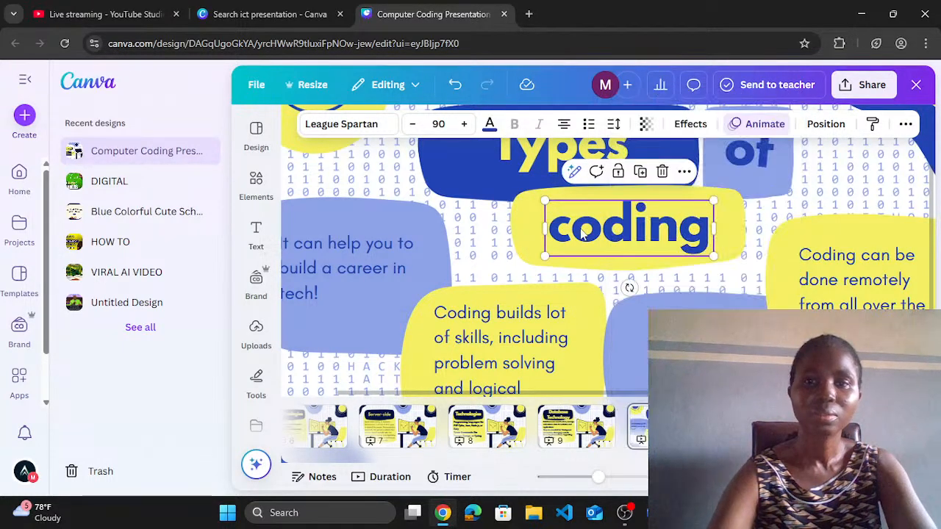
pyautogui.doubleClick(582, 229)
pyautogui.write('Dat')
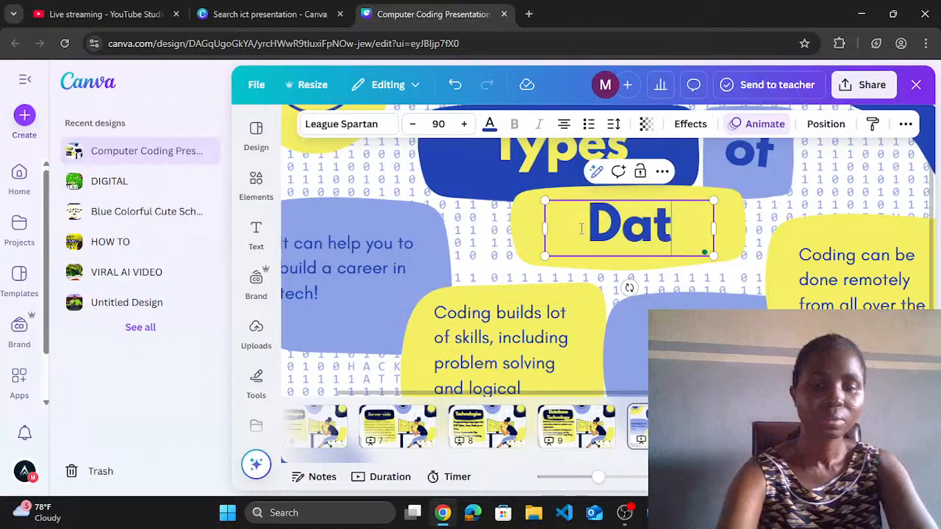
pyautogui.write('abse')
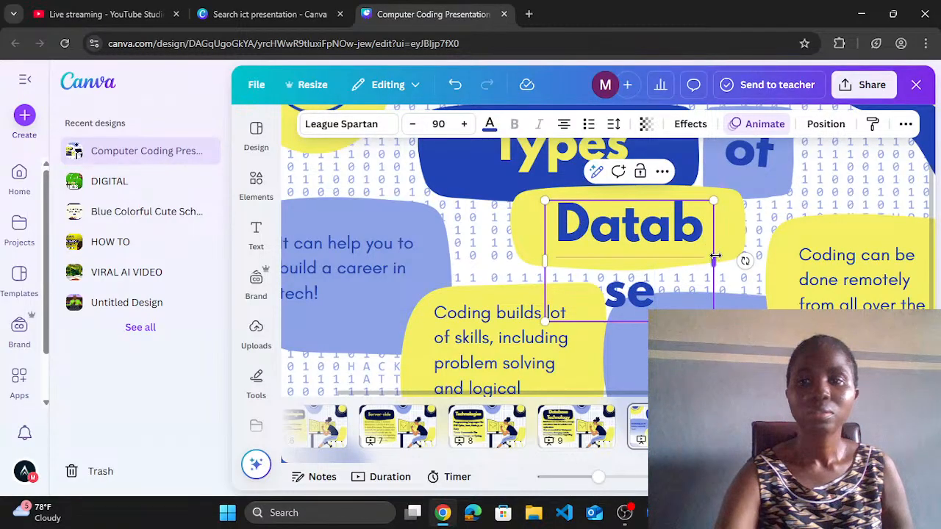
pyautogui.moveTo(714, 262); pyautogui.dragTo(745, 261)
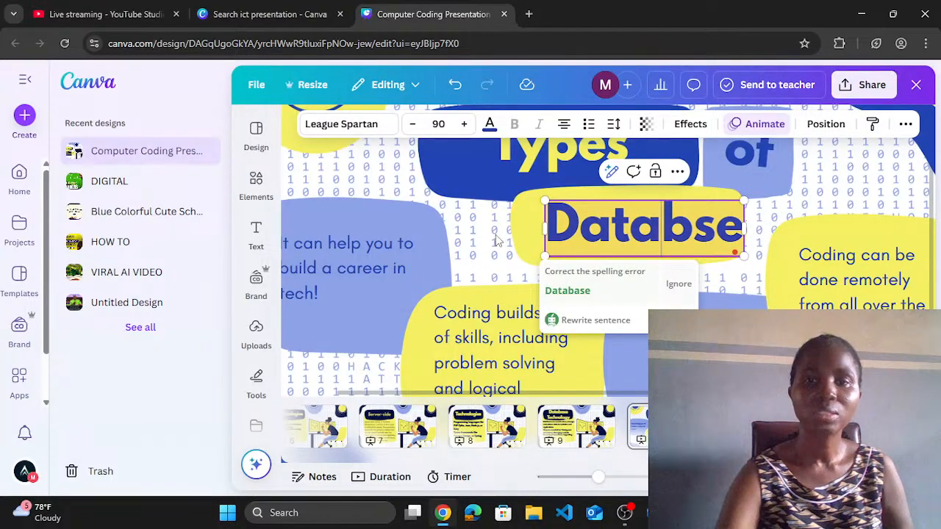
pyautogui.click(568, 233)
pyautogui.moveTo(577, 236); pyautogui.dragTo(565, 230)
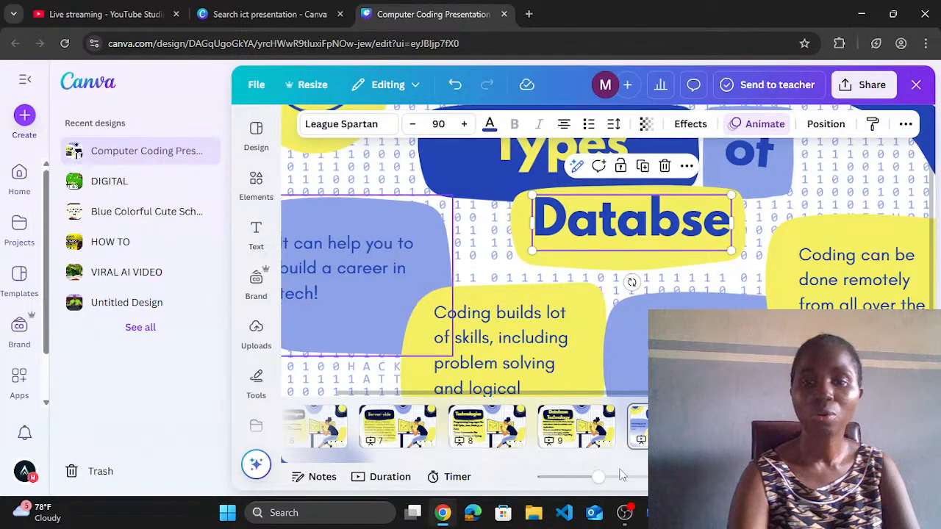
# Step: Copy the 'Relational Databases (SQL)…' line from the Word notes
pyautogui.moveTo(654, 512)
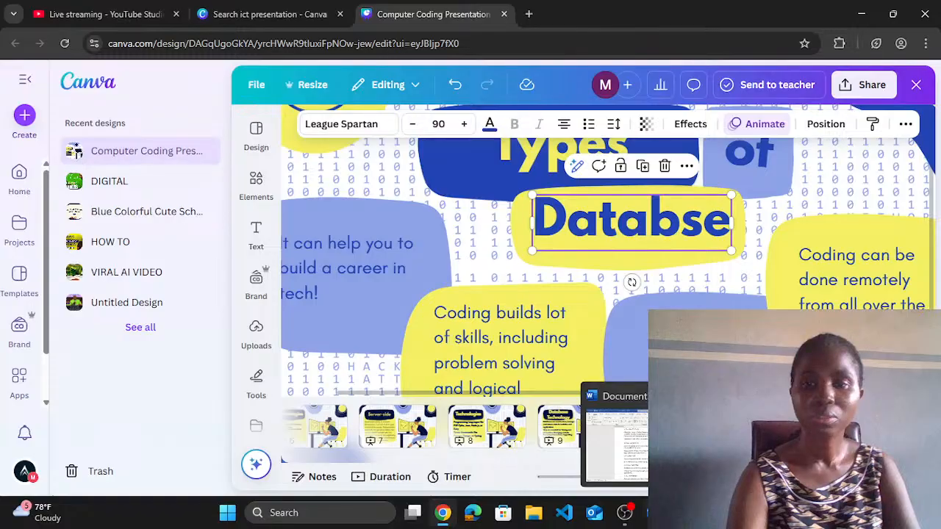
pyautogui.click(655, 443)
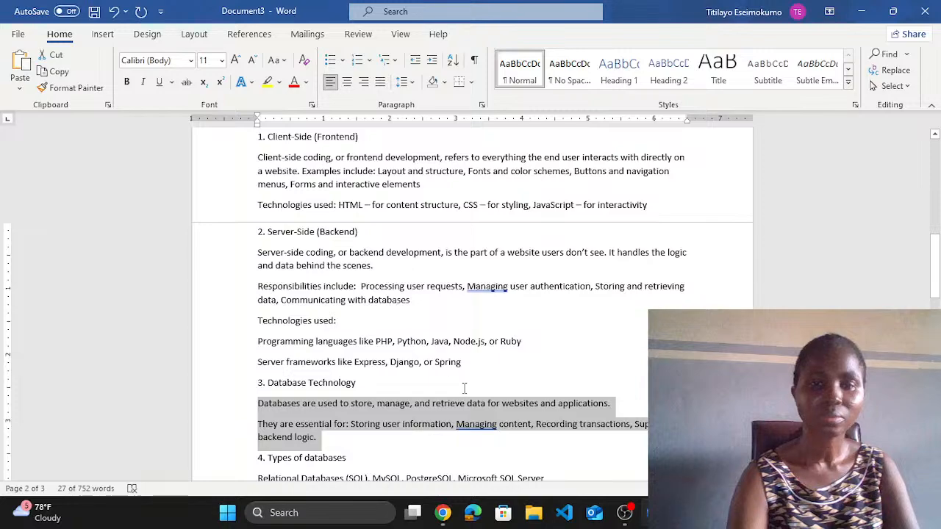
pyautogui.moveTo(932, 259); pyautogui.dragTo(932, 302)
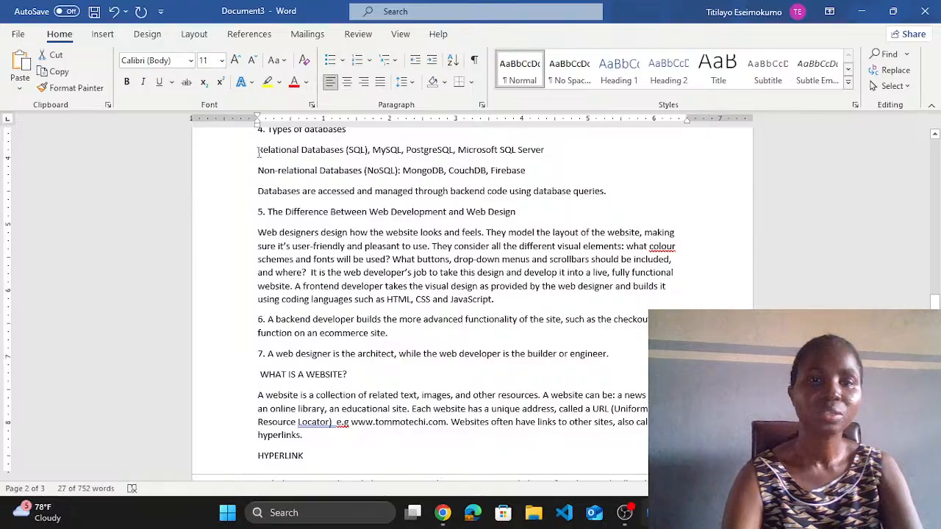
pyautogui.moveTo(258, 152); pyautogui.dragTo(585, 153)
pyautogui.hotkey('ctrl', 'c')
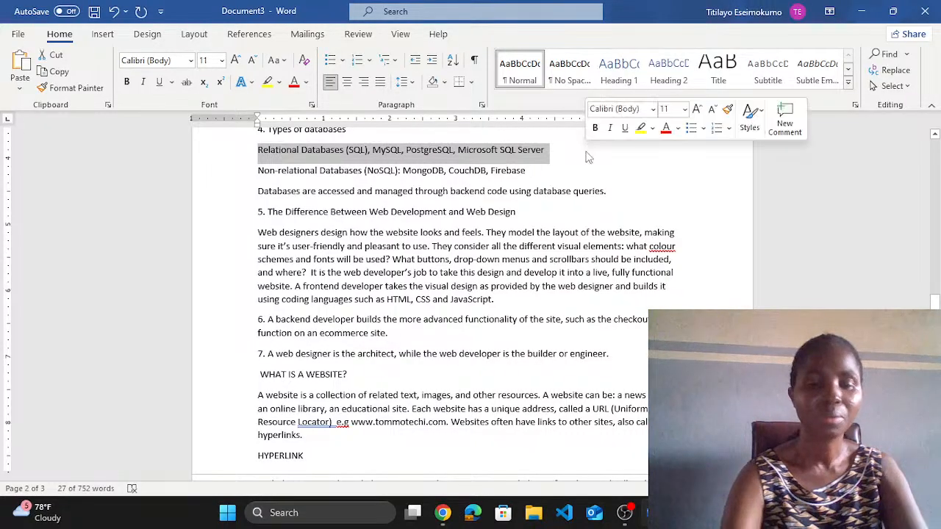
pyautogui.click(443, 513)
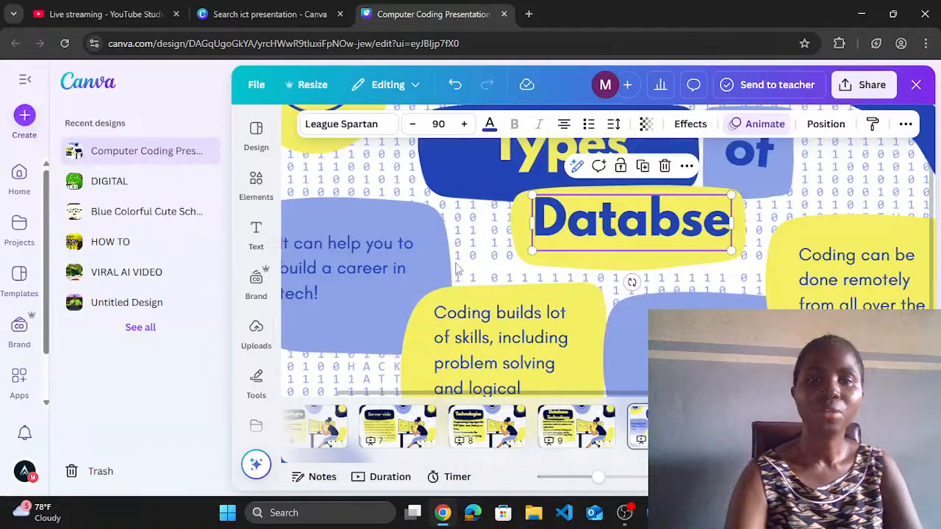
# Step: Paste the relational databases list over the career-in-tech text, widen the box and nudge it up
pyautogui.click(367, 250)
pyautogui.click(368, 250)
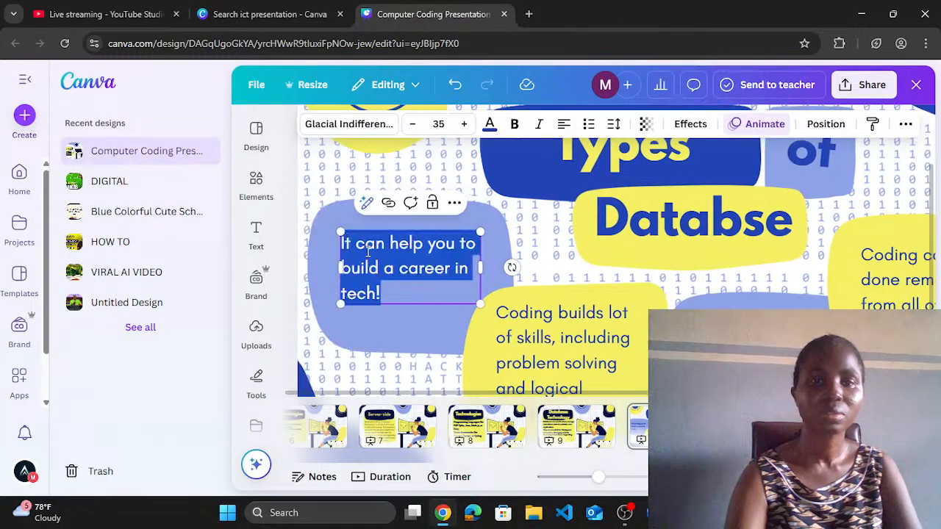
pyautogui.hotkey('ctrl', 'v')
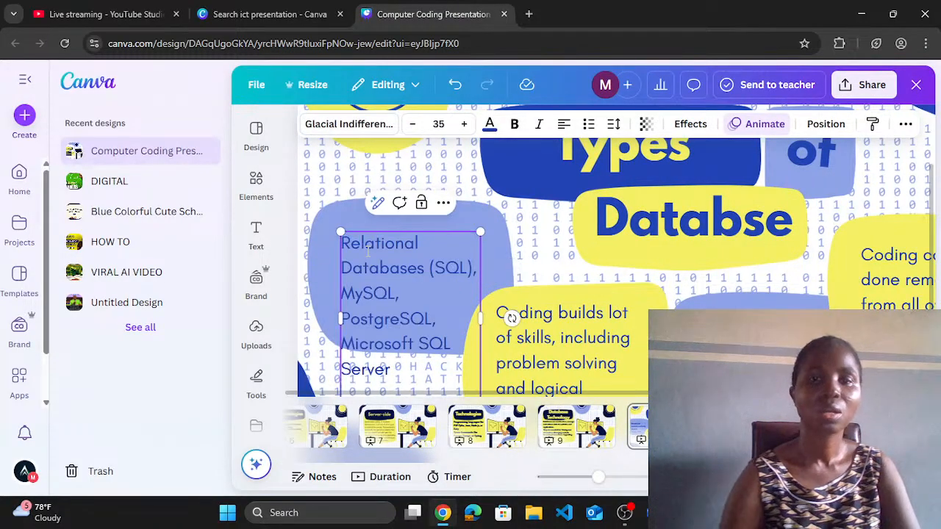
pyautogui.moveTo(480, 314); pyautogui.dragTo(528, 317)
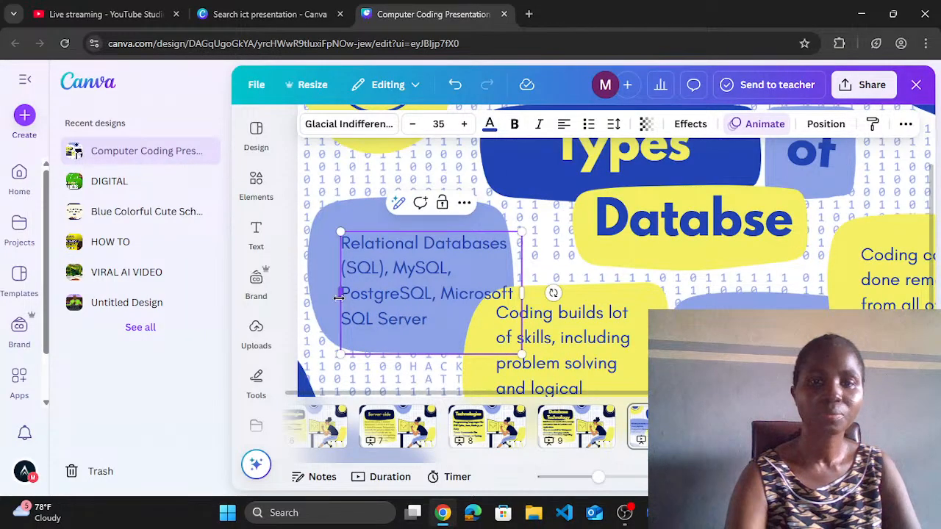
pyautogui.moveTo(340, 294); pyautogui.dragTo(315, 305)
pyautogui.click(548, 278)
pyautogui.moveTo(407, 279); pyautogui.dragTo(409, 260)
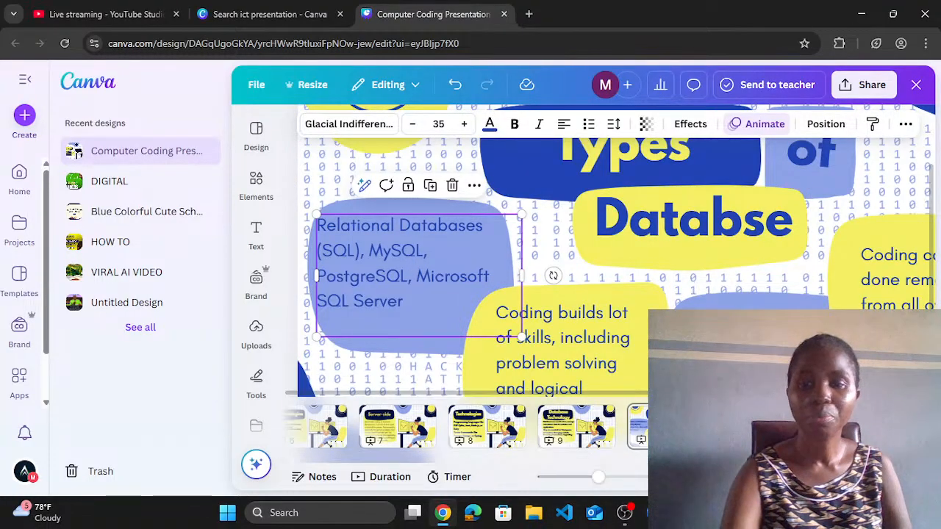
pyautogui.click(654, 512)
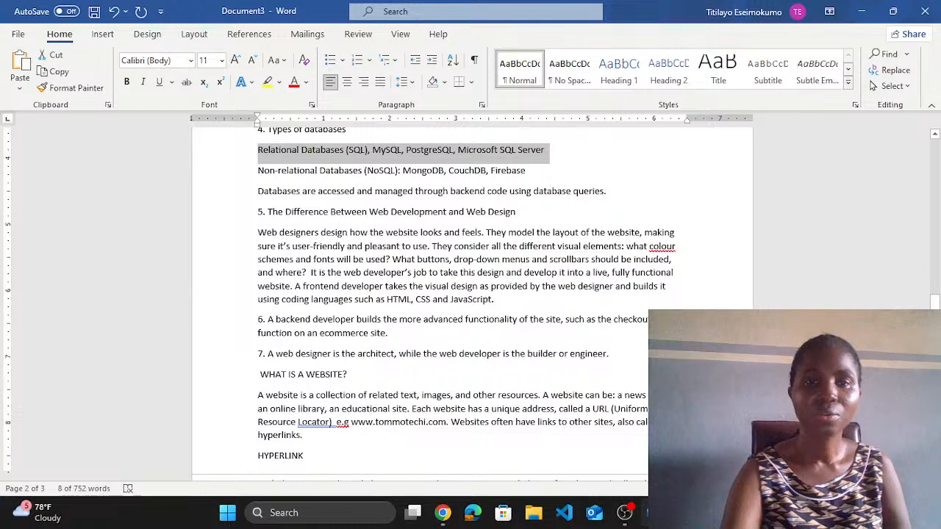
# Step: Select the 'Non-relational Databases (NoSQL)…' line in the Word notes
pyautogui.moveTo(259, 170); pyautogui.dragTo(557, 174)
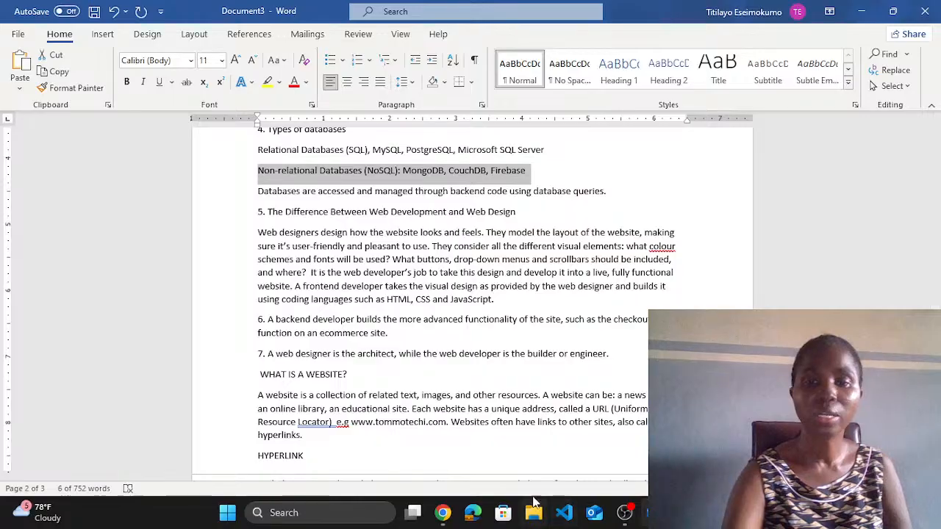
# Step: Paste the NoSQL list (MongoDB, CouchDB, Firebase) over 'Coding builds lot of skills' and widen it to three lines
pyautogui.moveTo(443, 512)
pyautogui.click(451, 458)
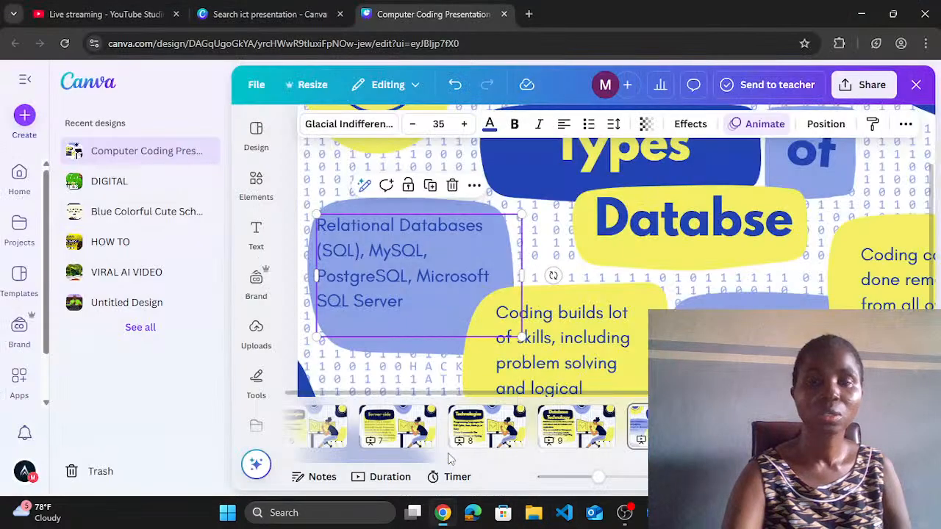
pyautogui.click(561, 326)
pyautogui.click(560, 325)
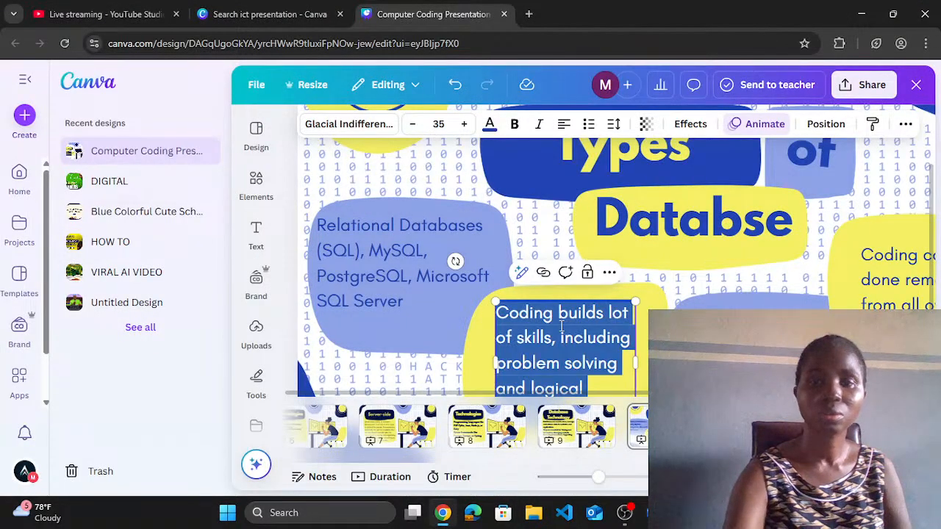
pyautogui.hotkey('ctrl', 'v')
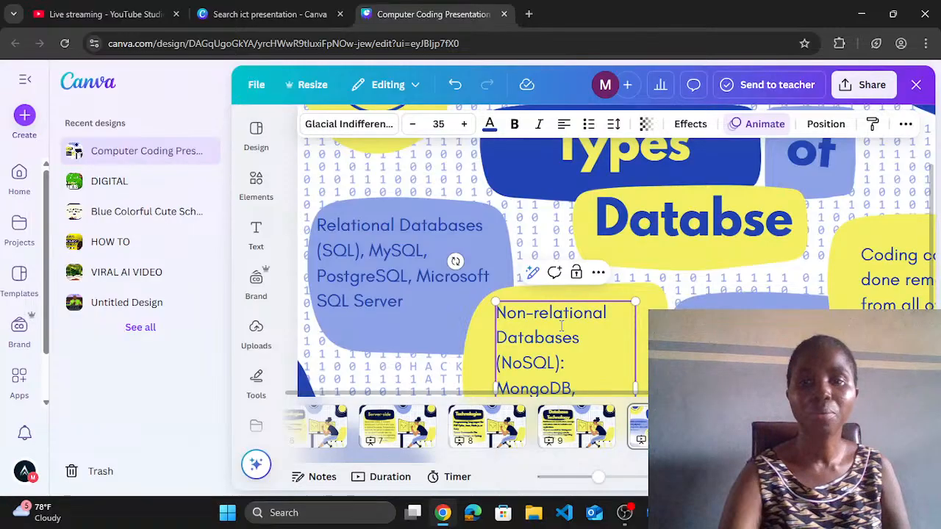
pyautogui.moveTo(639, 384); pyautogui.dragTo(670, 383)
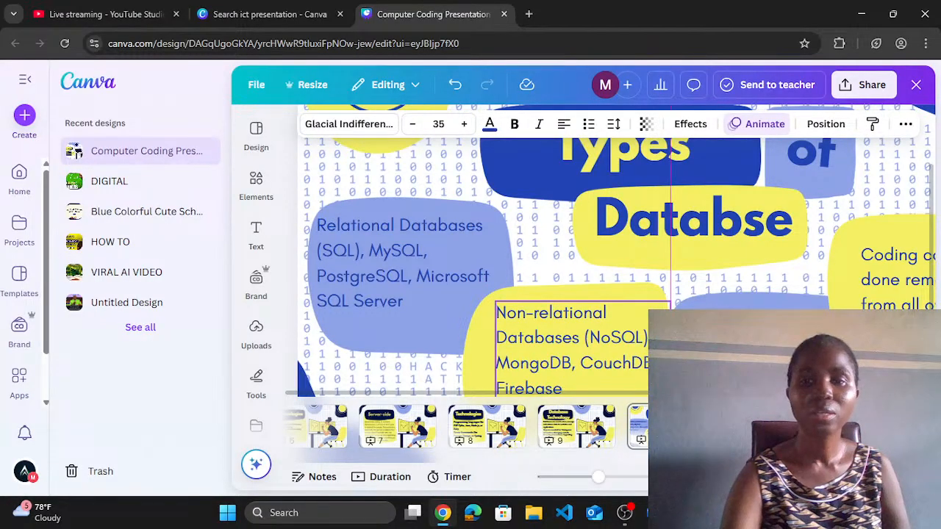
pyautogui.moveTo(670, 384); pyautogui.dragTo(670, 384)
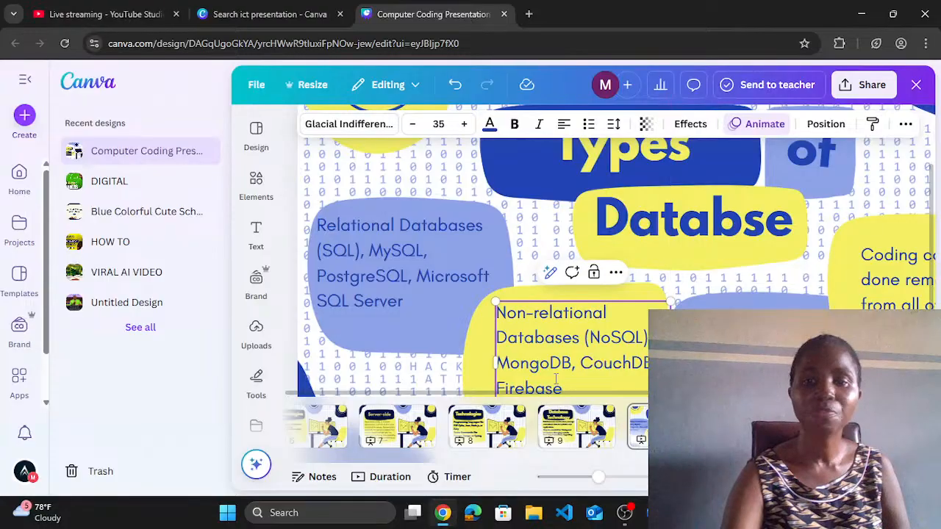
pyautogui.moveTo(494, 363); pyautogui.dragTo(468, 354)
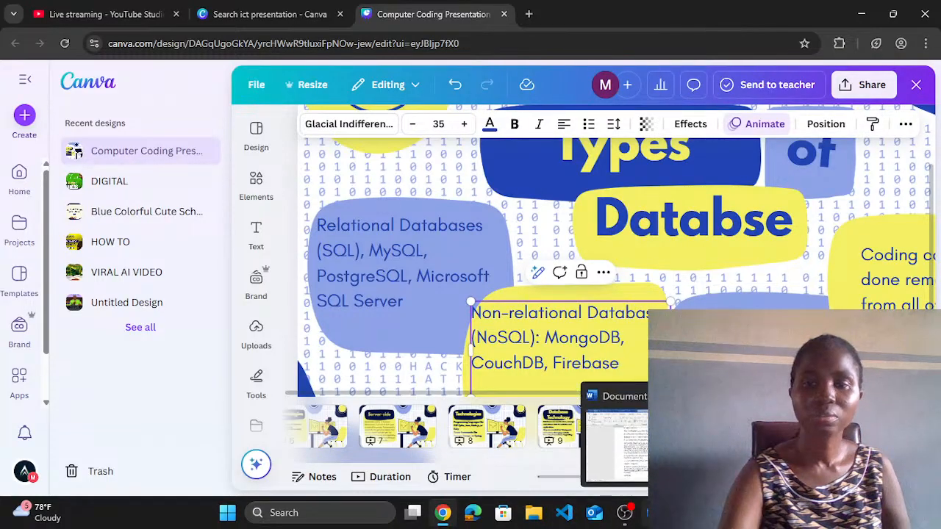
pyautogui.click(632, 512)
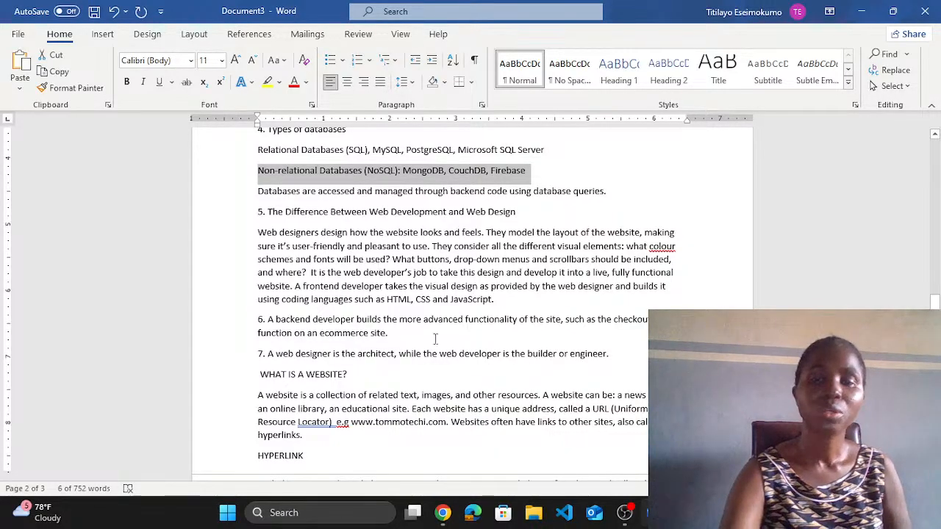
# Step: Inspect the slide's blue shape, title, yellow shape and right-hand Coding text
pyautogui.moveTo(442, 513)
pyautogui.click(456, 470)
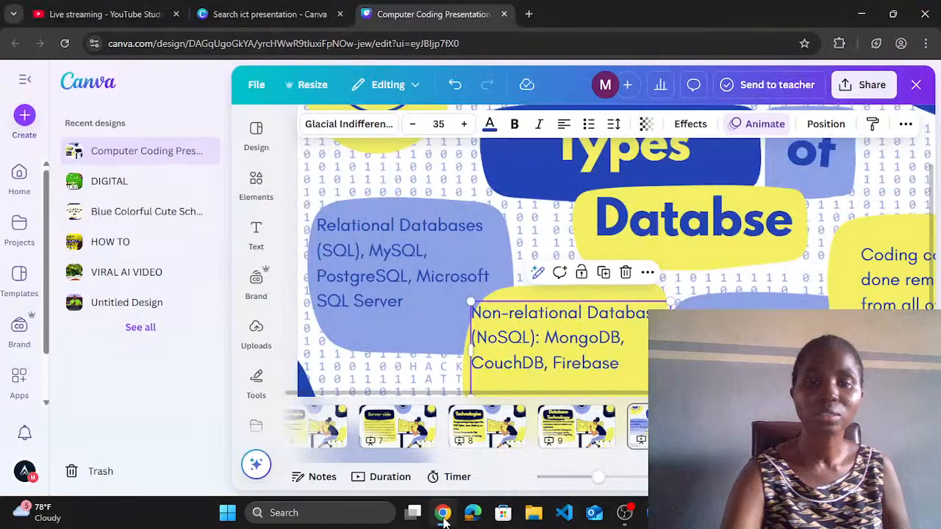
pyautogui.click(742, 300)
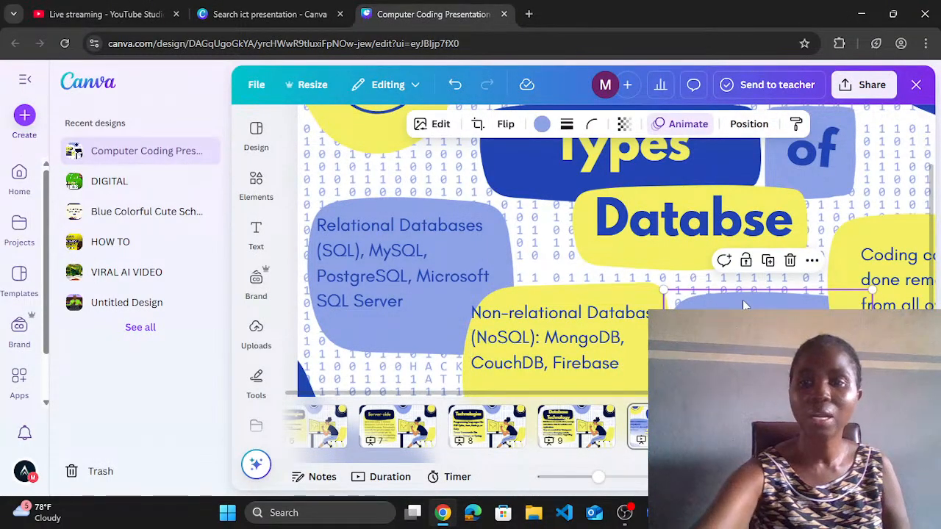
pyautogui.press('Escape')
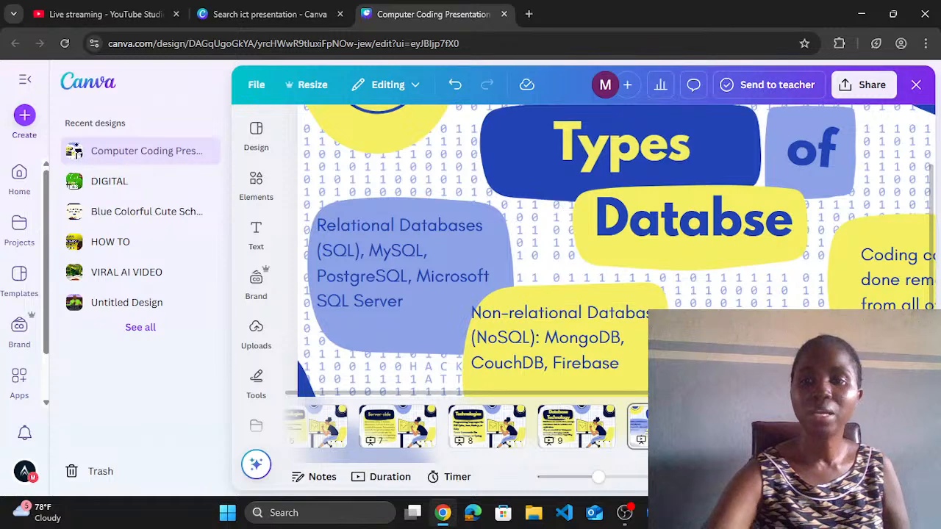
pyautogui.rightClick(571, 94)
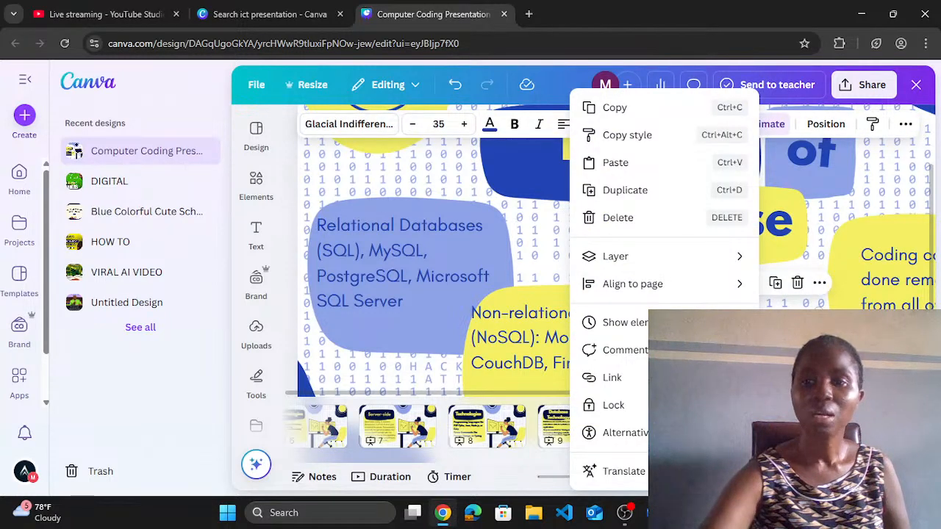
pyautogui.press('Escape')
pyautogui.press('Escape')
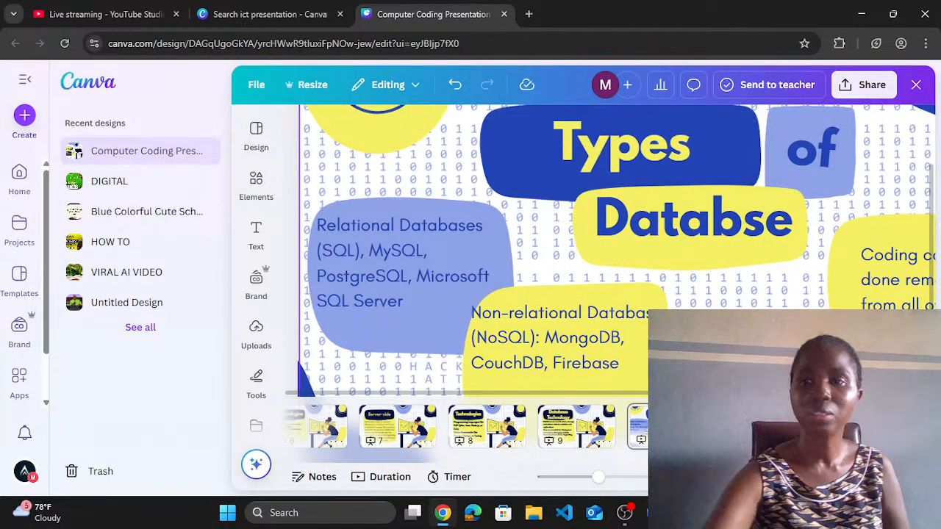
pyautogui.click(886, 234)
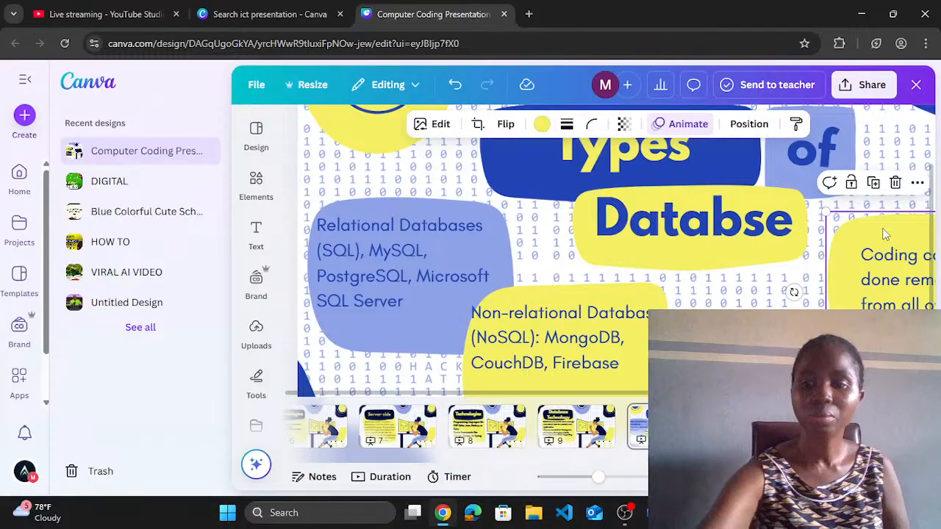
pyautogui.press('Escape')
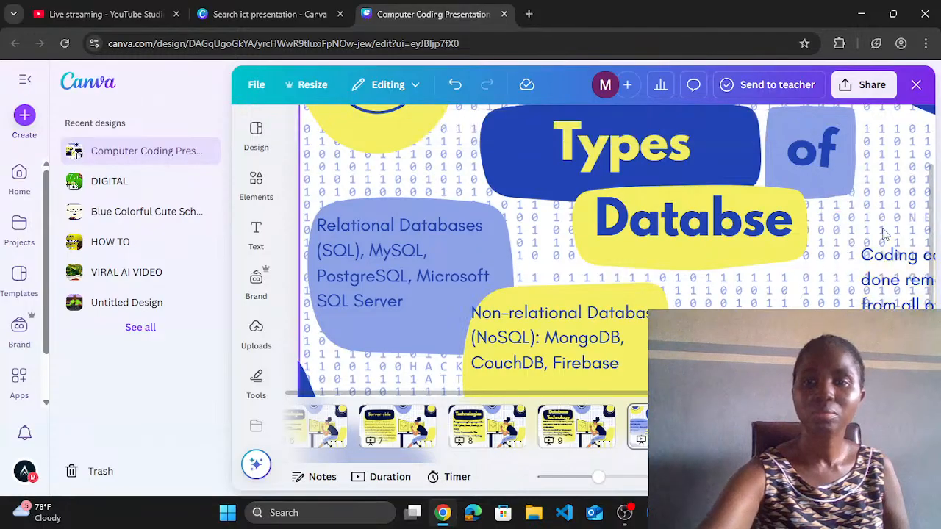
pyautogui.click(893, 288)
pyautogui.press('Escape')
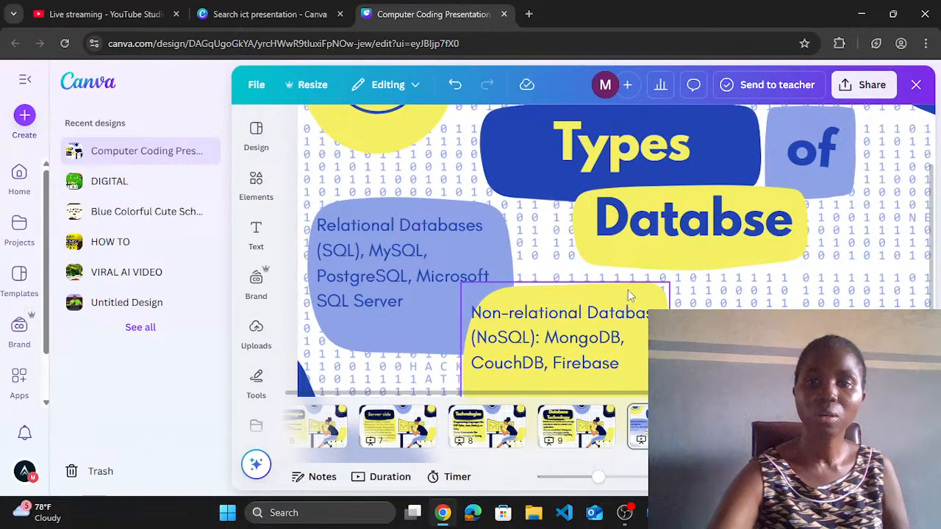
# Step: Move the yellow shape and Non-relational Databases text right and lower, resizing the shape behind it
pyautogui.moveTo(604, 294); pyautogui.dragTo(790, 288)
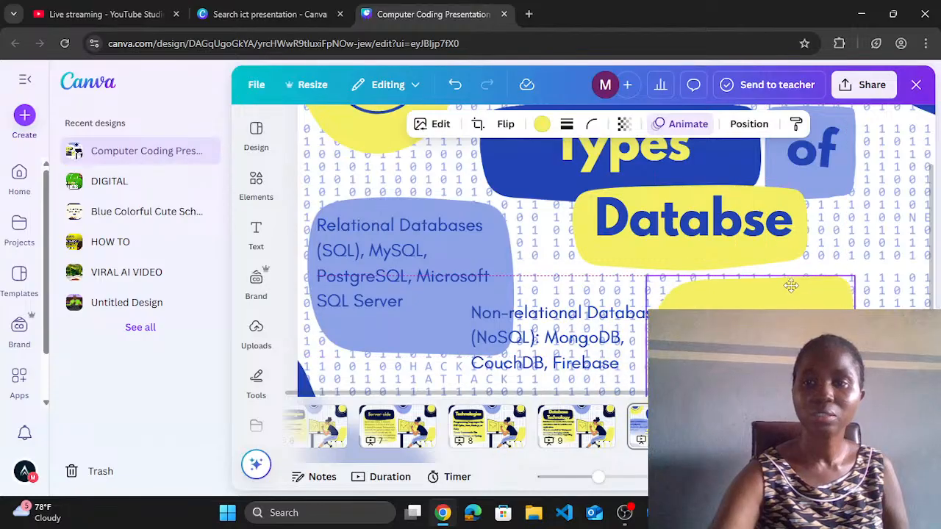
pyautogui.moveTo(569, 349); pyautogui.dragTo(791, 336)
pyautogui.click(677, 342)
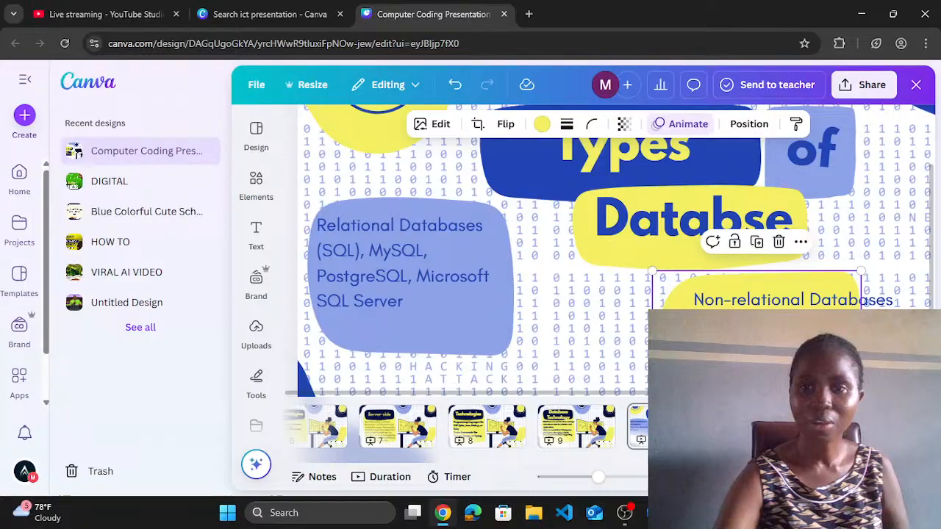
pyautogui.moveTo(652, 271)
pyautogui.mouseDown()
pyautogui.moveTo(624, 269)
pyautogui.moveTo(652, 271)
pyautogui.mouseUp()
pyautogui.moveTo(680, 342)
pyautogui.mouseDown()
pyautogui.moveTo(658, 343)
pyautogui.moveTo(690, 339)
pyautogui.mouseUp()
pyautogui.moveTo(790, 318); pyautogui.dragTo(814, 334)
pyautogui.click(677, 340)
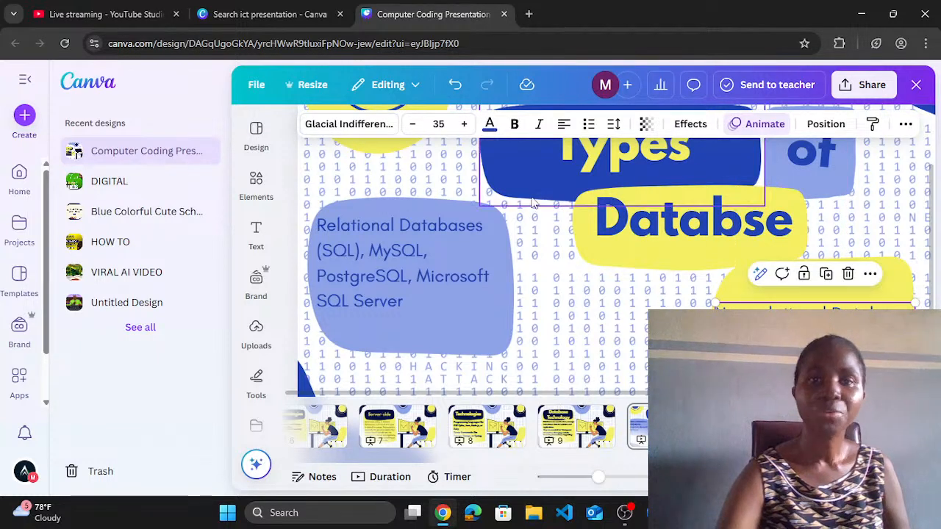
# Step: Reduce the Non-relational Databases text to size 32 and shift it slightly right
pyautogui.click(413, 125)
pyautogui.click(413, 125)
pyautogui.click(413, 125)
pyautogui.moveTo(815, 334)
pyautogui.mouseDown()
pyautogui.moveTo(828, 333)
pyautogui.moveTo(819, 334)
pyautogui.mouseUp()
# Step: Reposition the blue shape and settle the Relational Databases text onto it
pyautogui.click(461, 252)
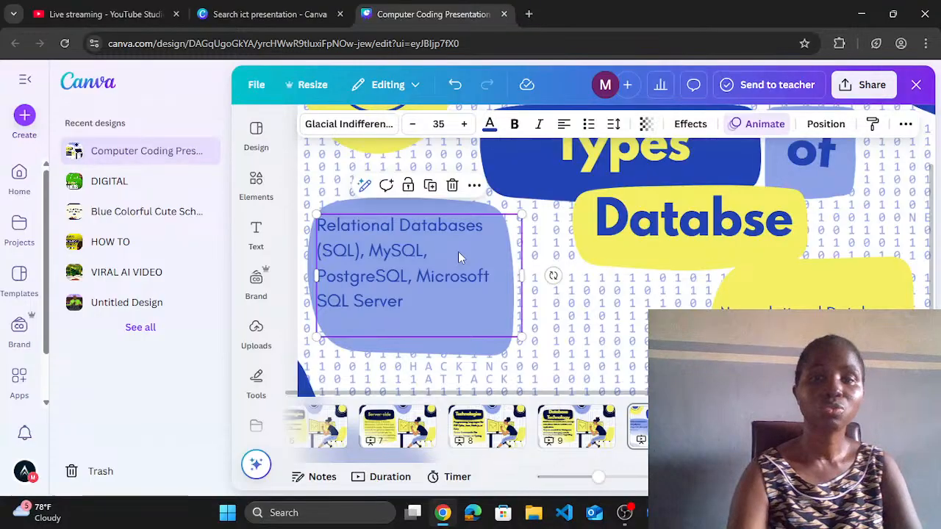
pyautogui.moveTo(440, 228); pyautogui.dragTo(630, 312)
pyautogui.click(468, 281)
pyautogui.moveTo(467, 281); pyautogui.dragTo(478, 326)
pyautogui.moveTo(632, 348); pyautogui.dragTo(453, 303)
pyautogui.click(599, 331)
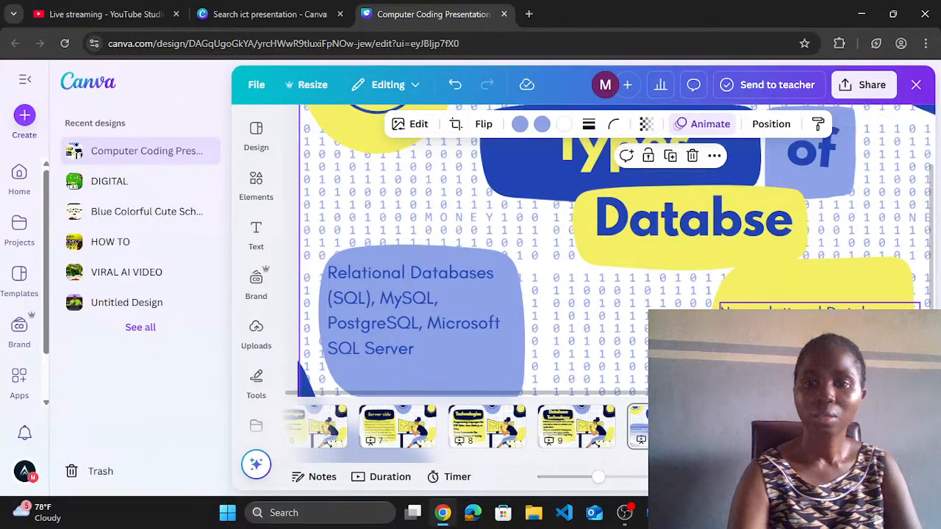
pyautogui.moveTo(599, 478); pyautogui.dragTo(591, 481)
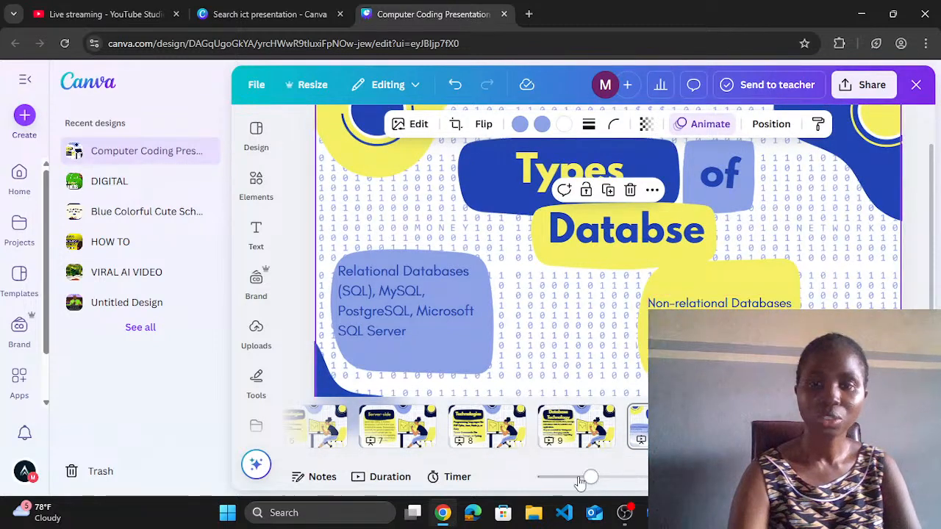
pyautogui.click(580, 479)
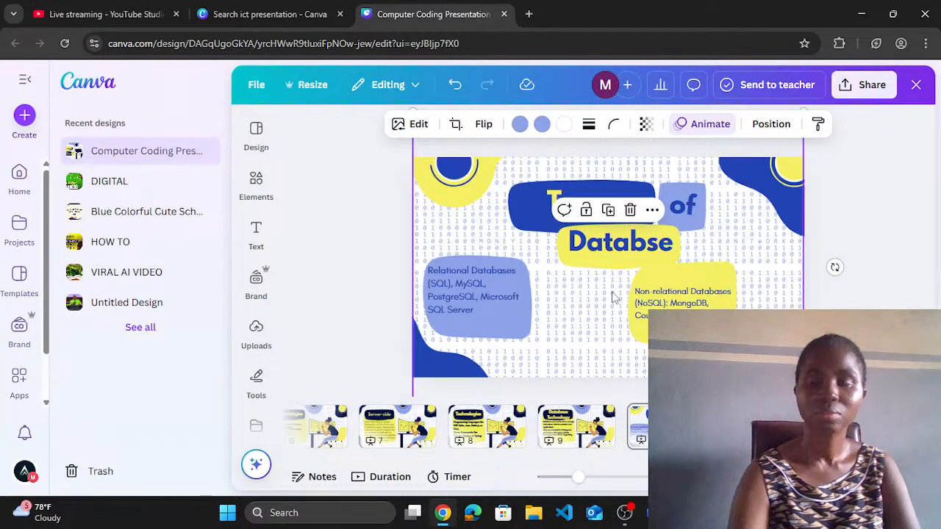
# Step: Open the Coding vs Programming slide that follows Types of Databse
pyautogui.click(597, 478)
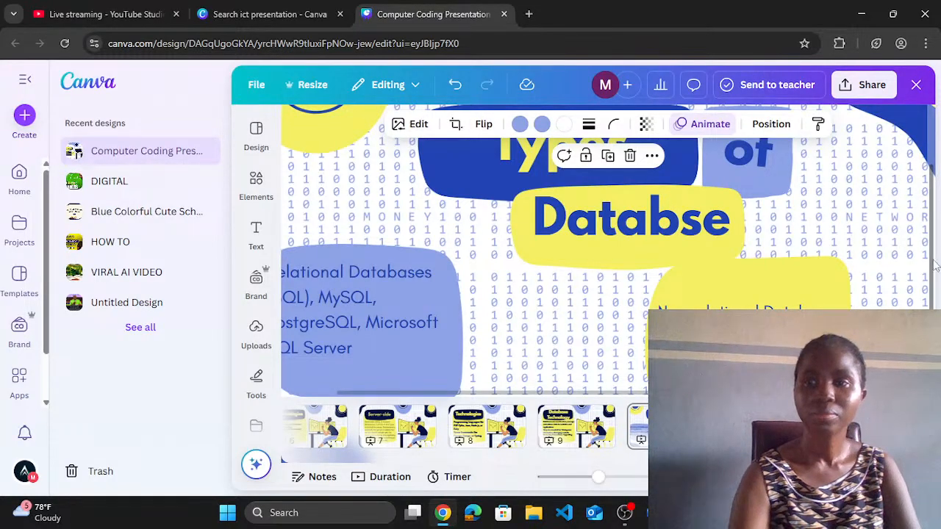
pyautogui.scroll(-2, 935, 261)
pyautogui.scroll(2, 937, 242)
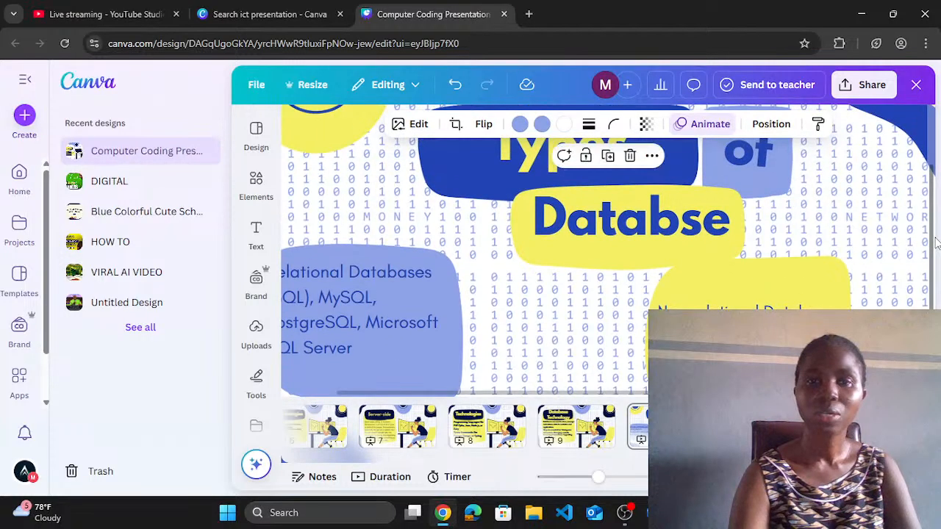
pyautogui.scroll(2, 936, 242)
pyautogui.scroll(-1, 928, 250)
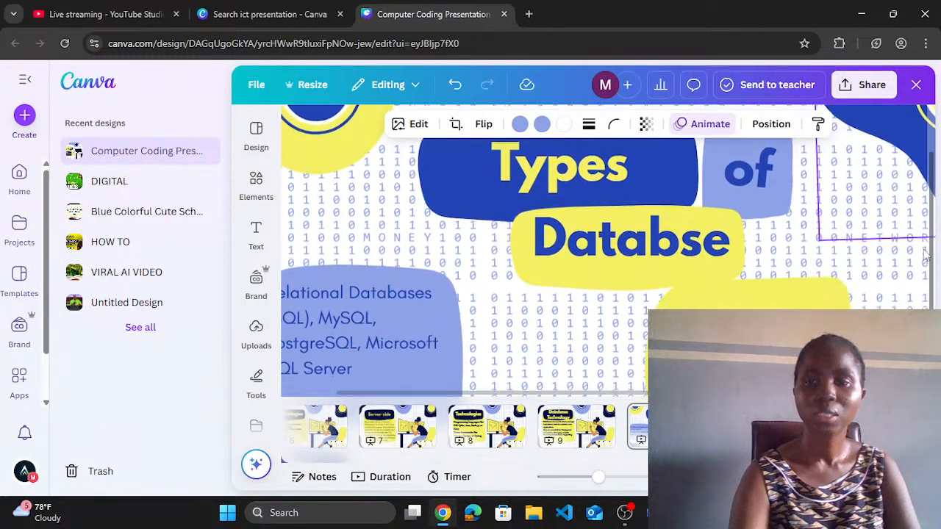
pyautogui.scroll(-1, 926, 251)
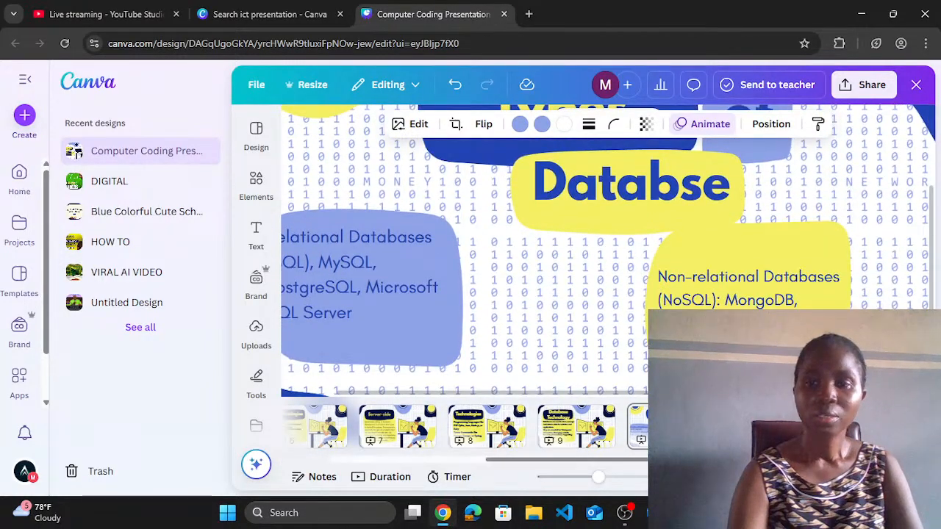
pyautogui.click(665, 426)
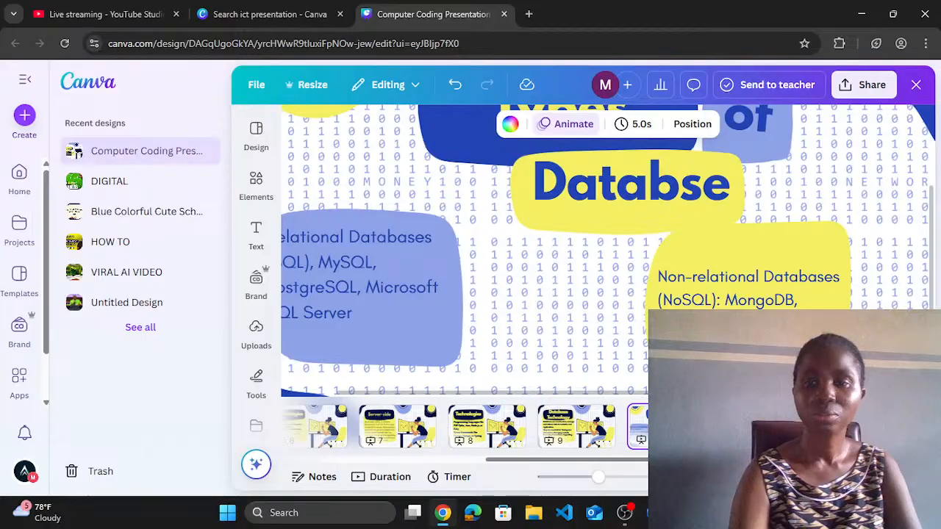
pyautogui.click(755, 426)
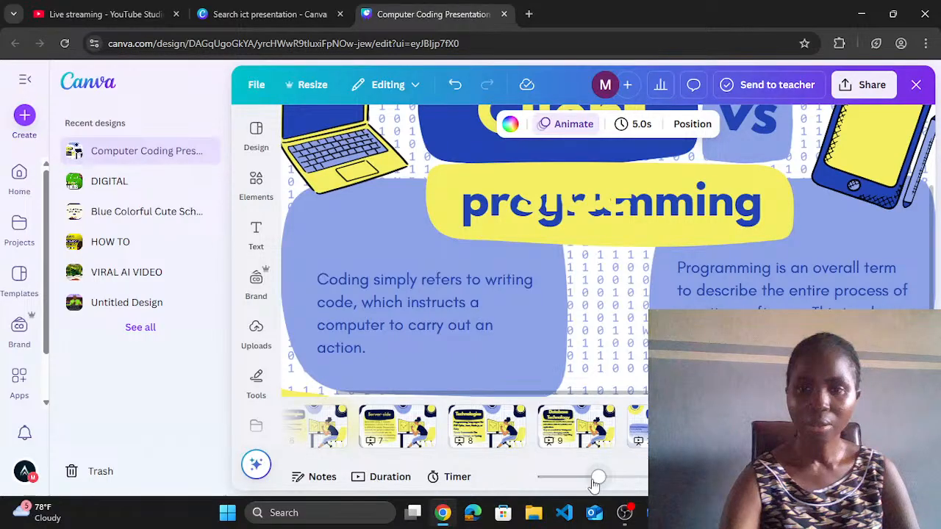
# Step: Replace the Client- heading text with 'Web Design' followed by a line break
pyautogui.moveTo(596, 478); pyautogui.dragTo(587, 478)
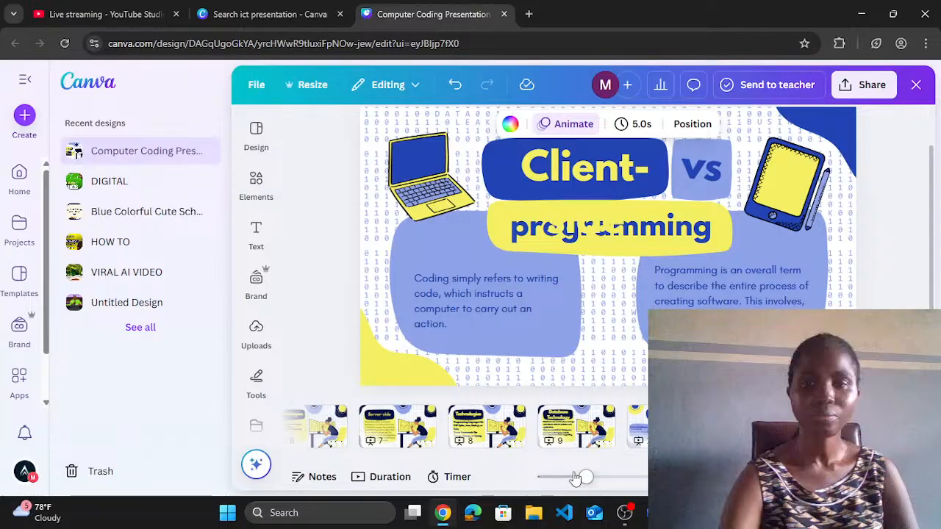
pyautogui.moveTo(575, 478); pyautogui.dragTo(572, 477)
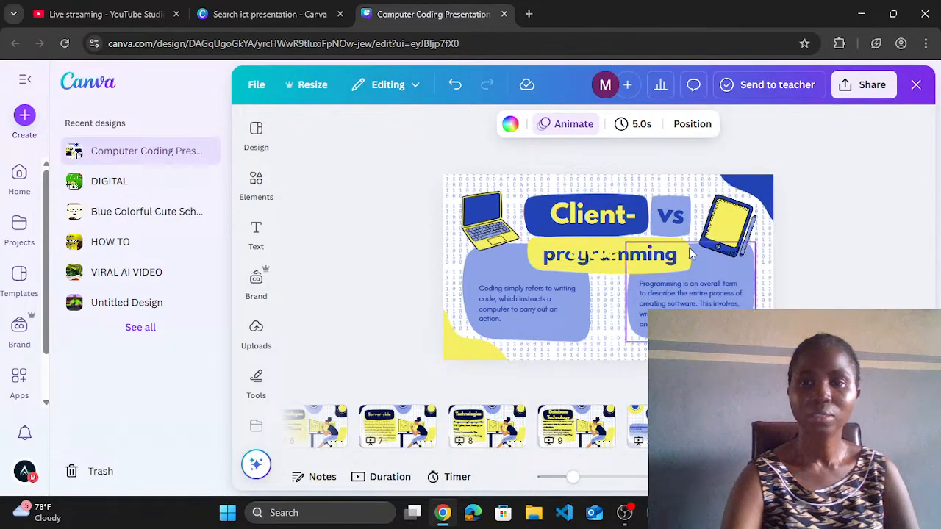
pyautogui.click(601, 215)
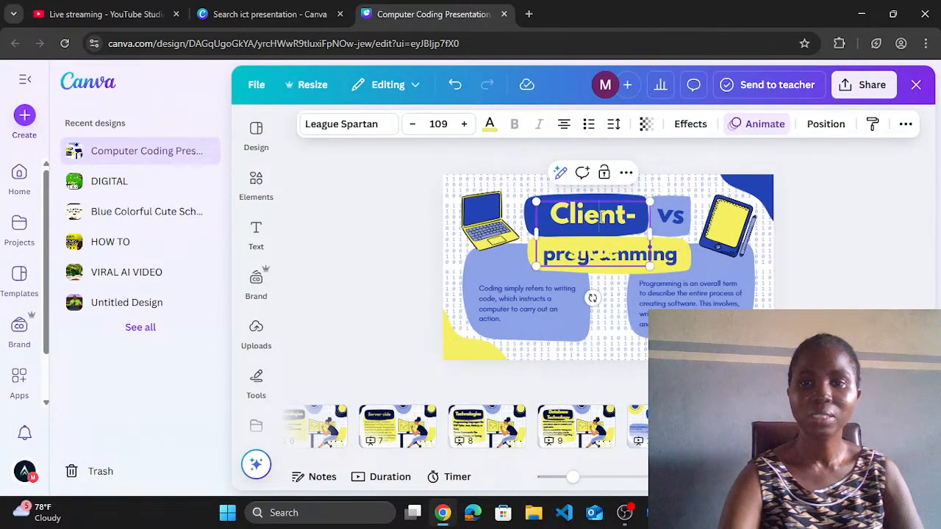
pyautogui.doubleClick(601, 215)
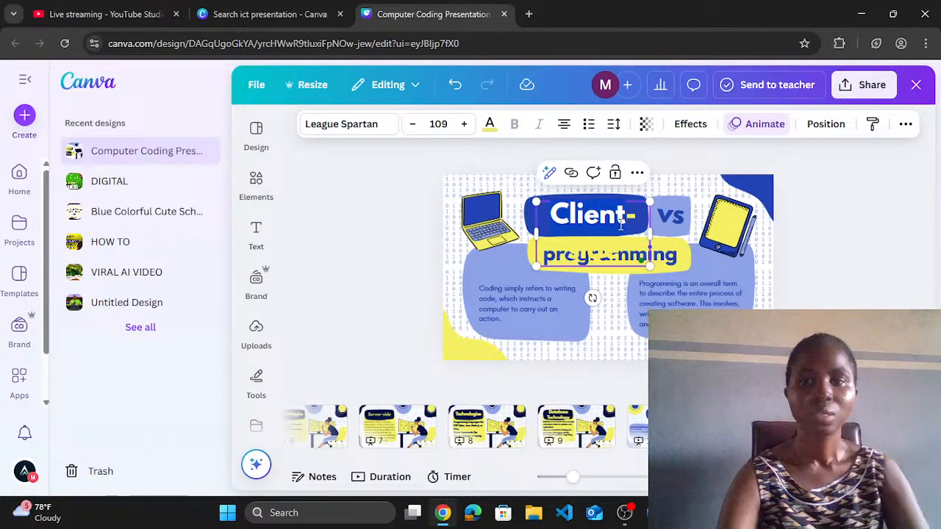
pyautogui.write('side')
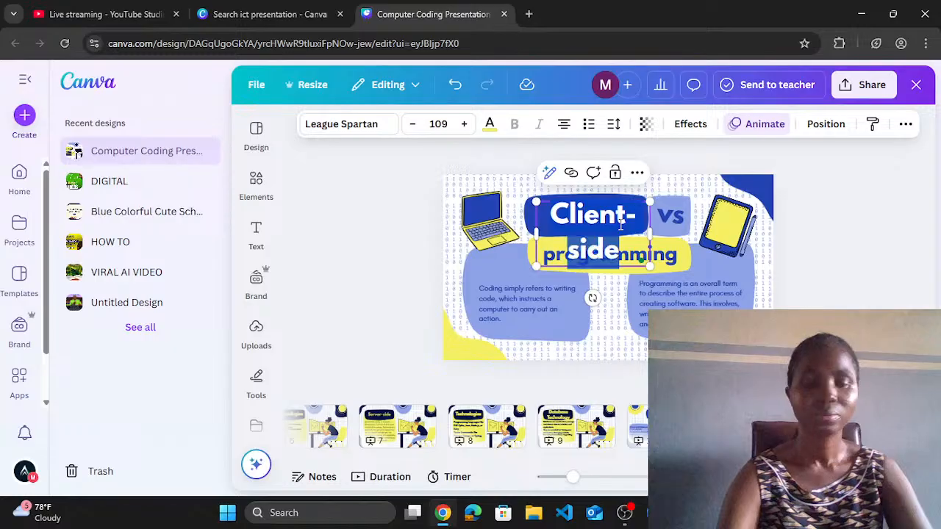
pyautogui.hotkey('ctrl', 'a')
pyautogui.write('W')
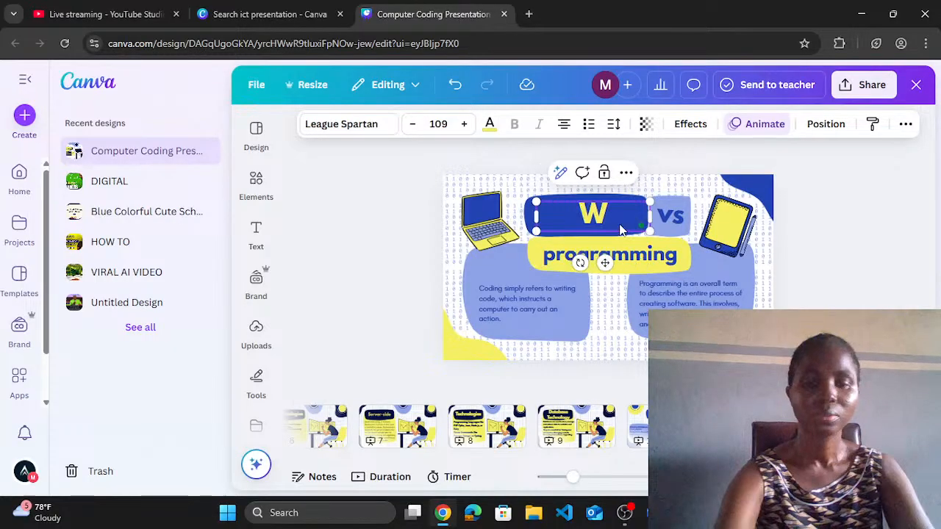
pyautogui.write('ed')
pyautogui.press('BackSpace')
pyautogui.write('b')
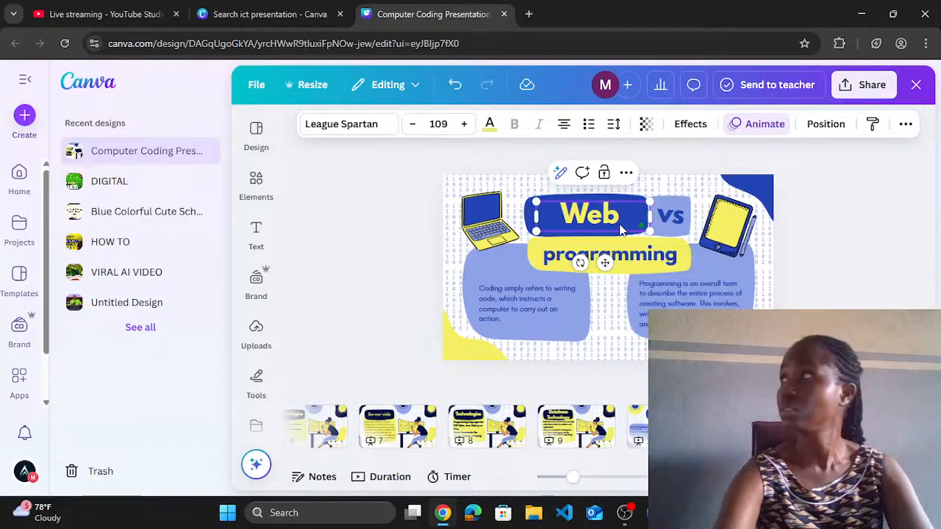
pyautogui.write(' Design')
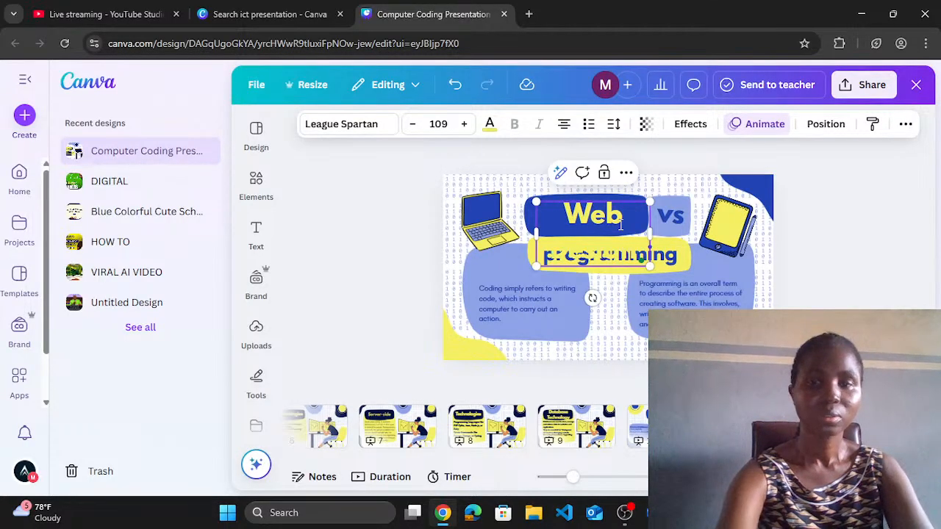
pyautogui.press('Return')
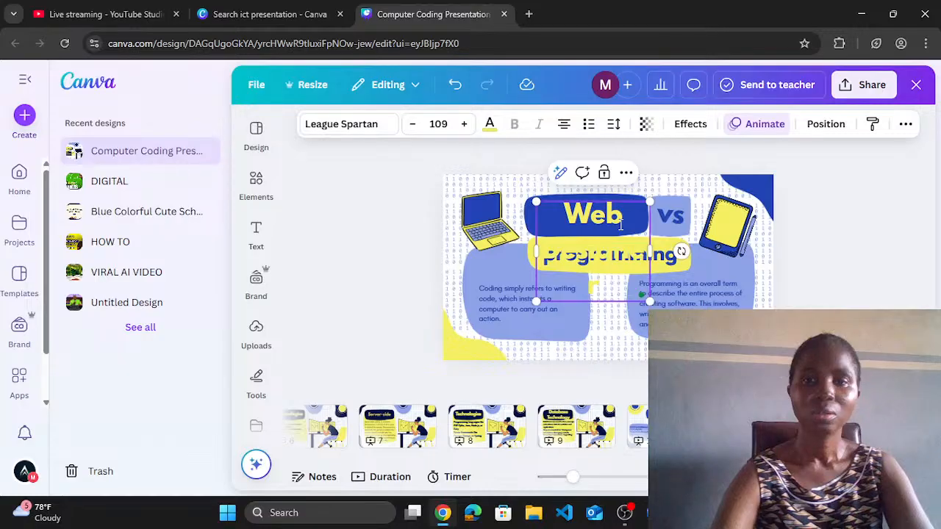
pyautogui.click(824, 242)
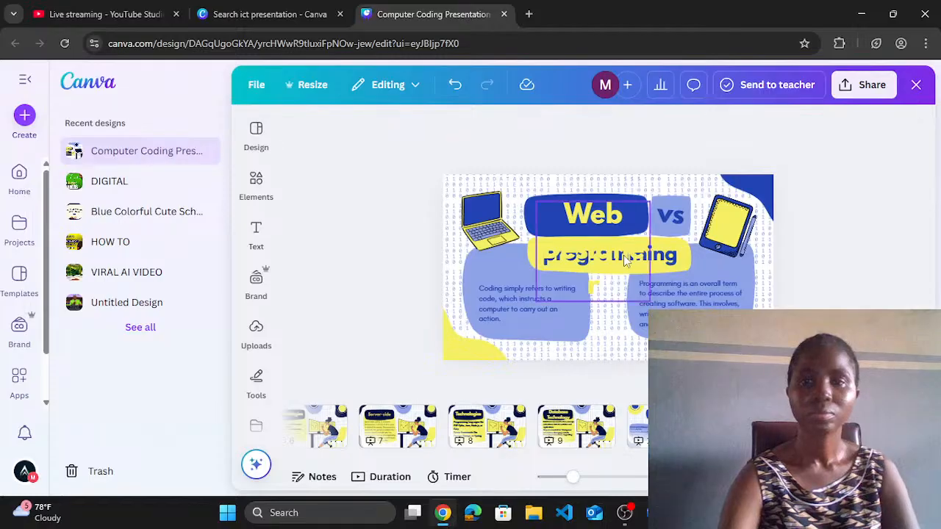
# Step: Reduce the heading's font size from 109 to 105
pyautogui.click(612, 231)
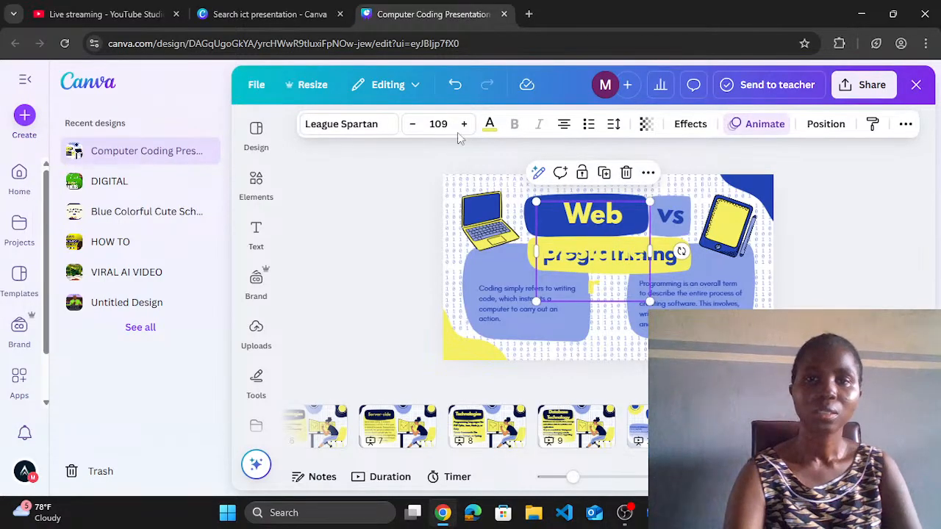
pyautogui.click(416, 125)
pyautogui.click(416, 125)
pyautogui.click(415, 125)
pyautogui.click(414, 125)
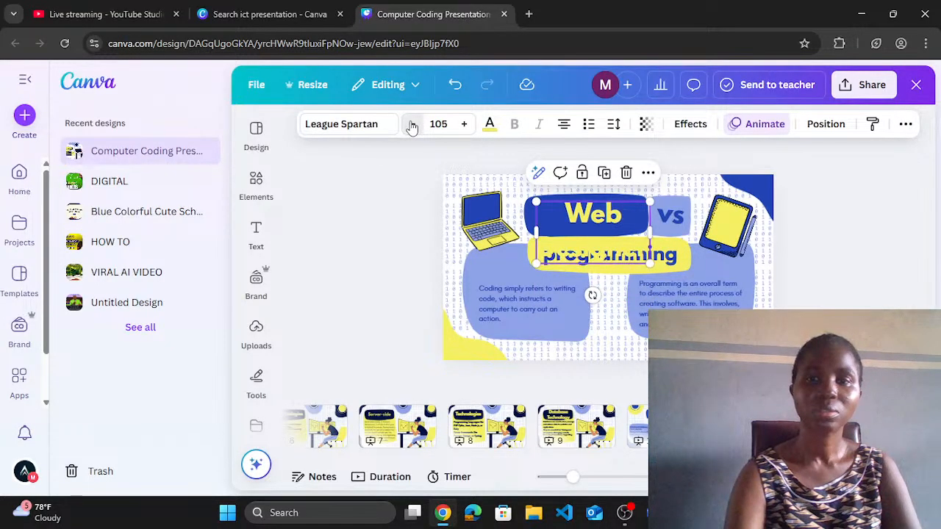